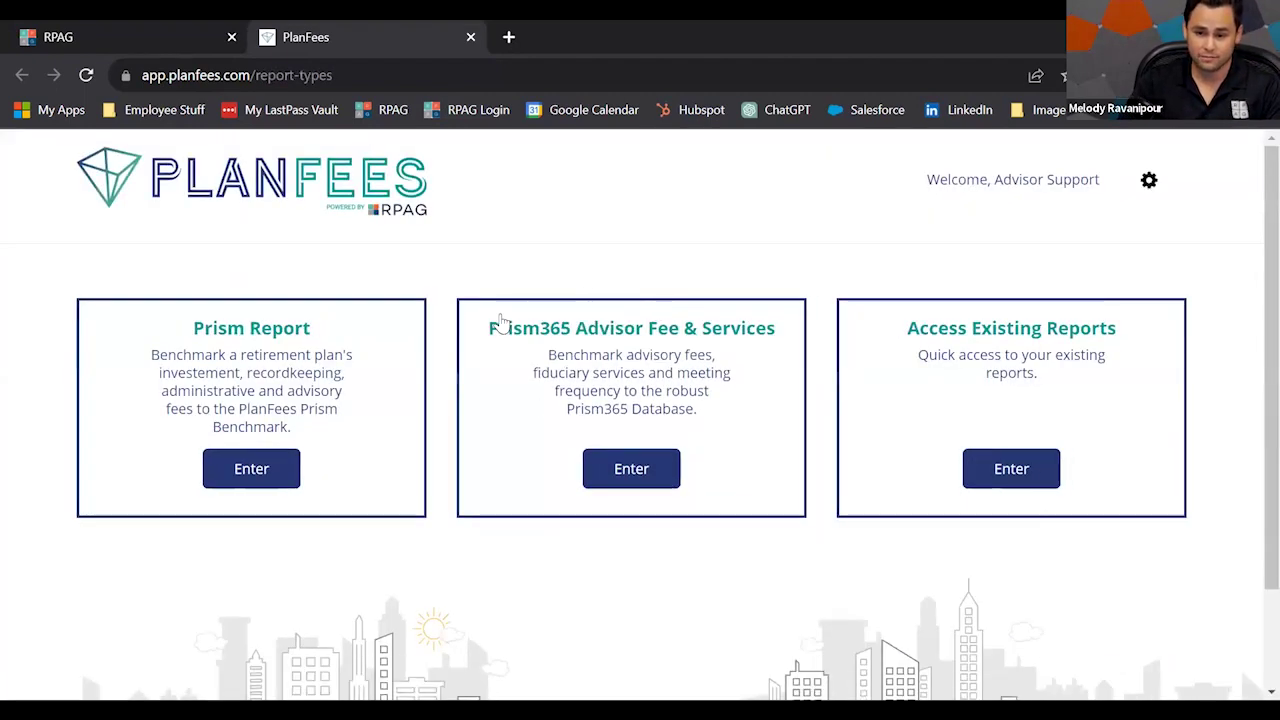
Start a Prism benchmark for 'Sample Client' as a 401(k) plan with a TPA, entering data manually.
click(285, 468)
text(Sample Client)
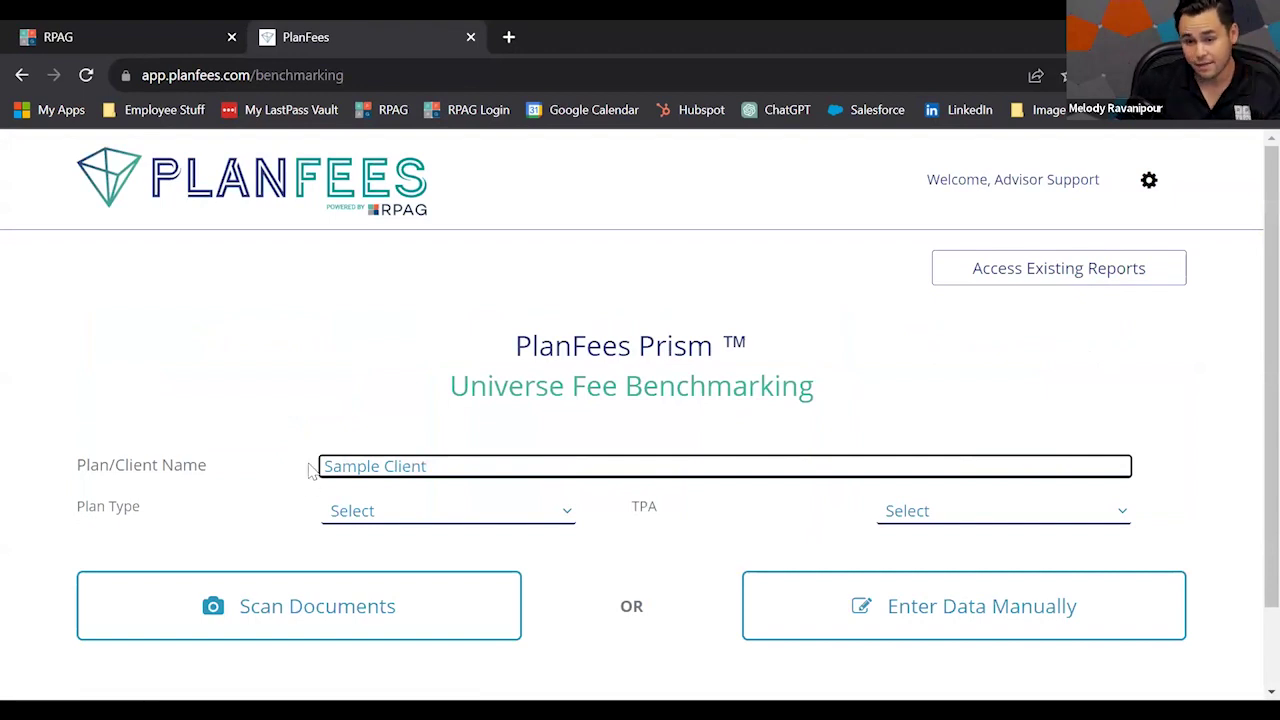
click(340, 516)
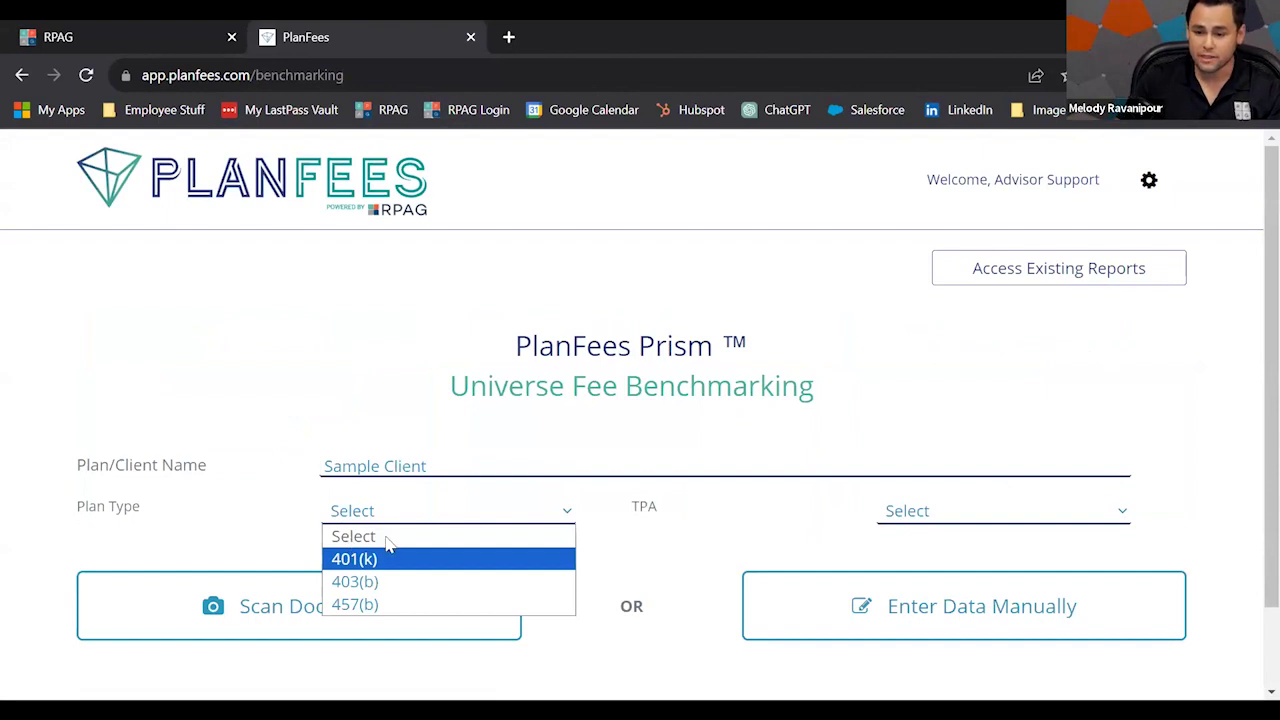
click(371, 564)
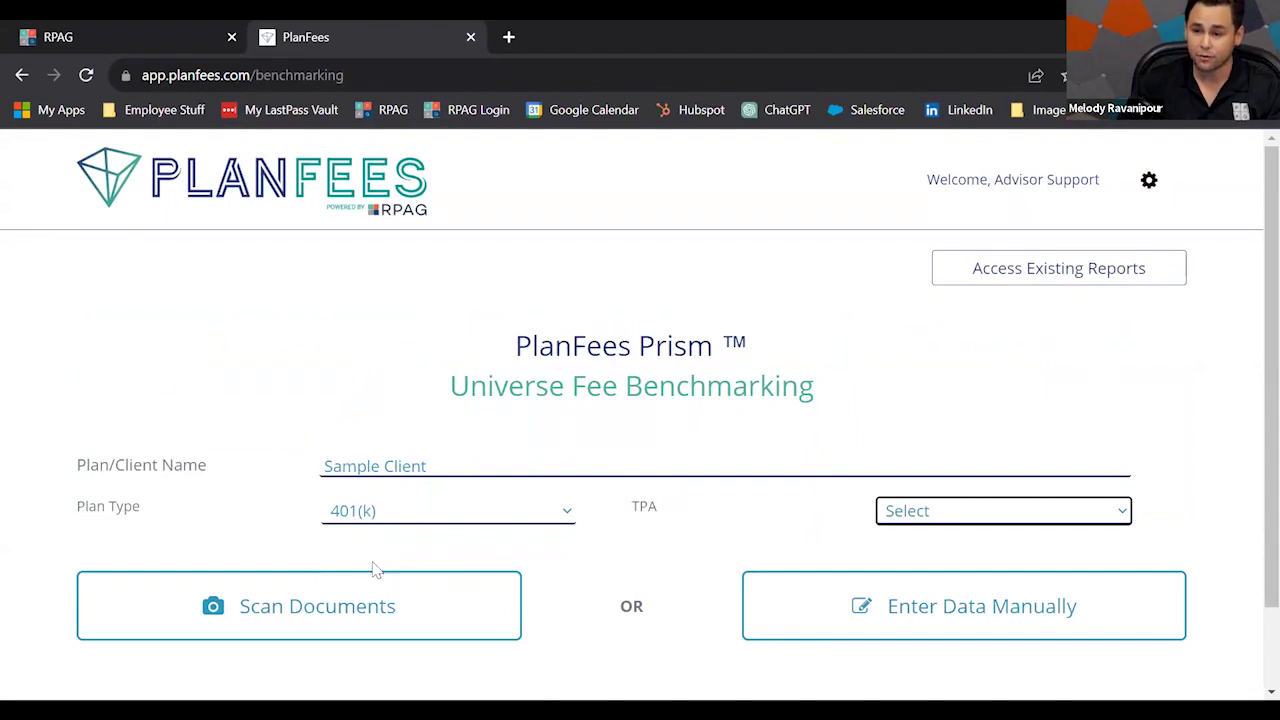
click(886, 516)
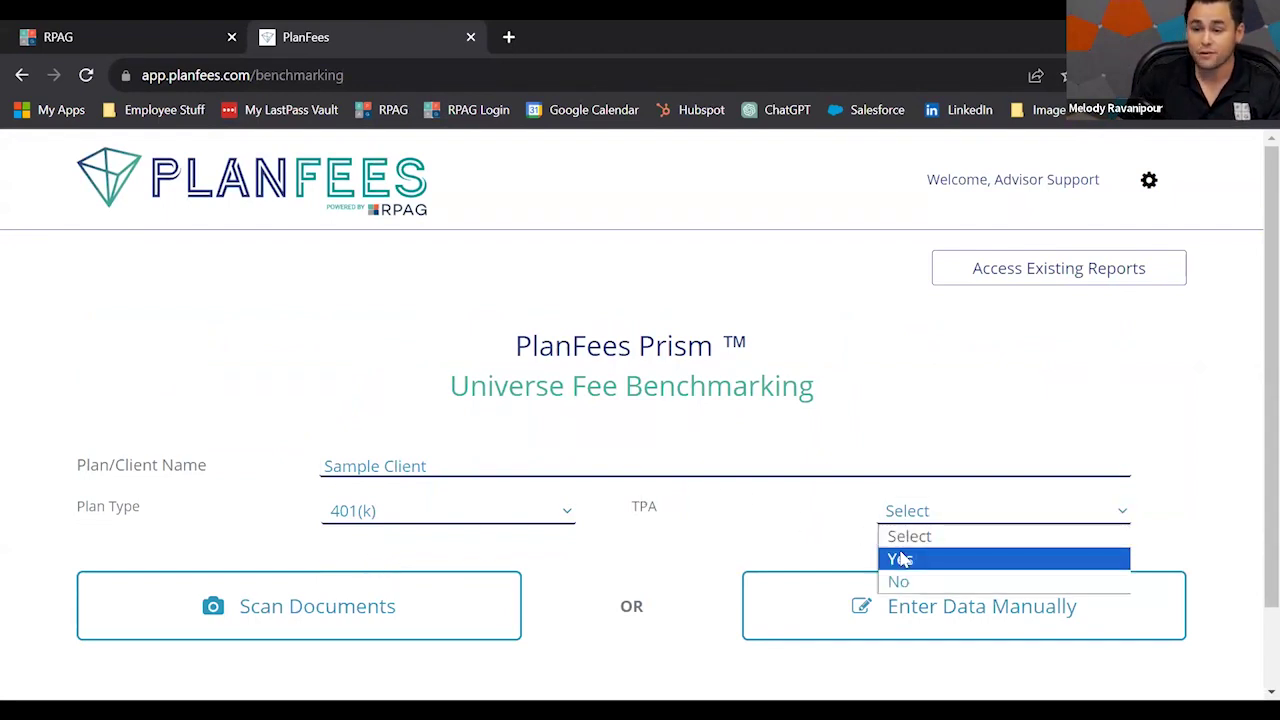
click(903, 560)
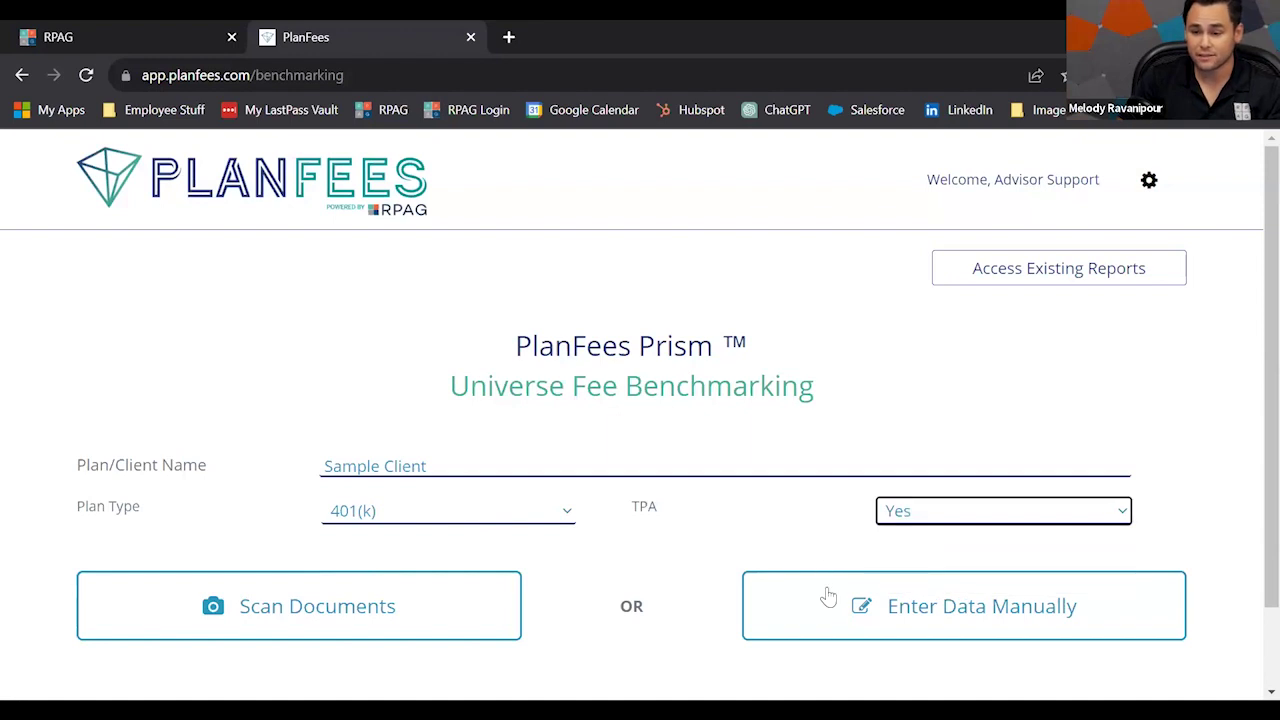
click(855, 606)
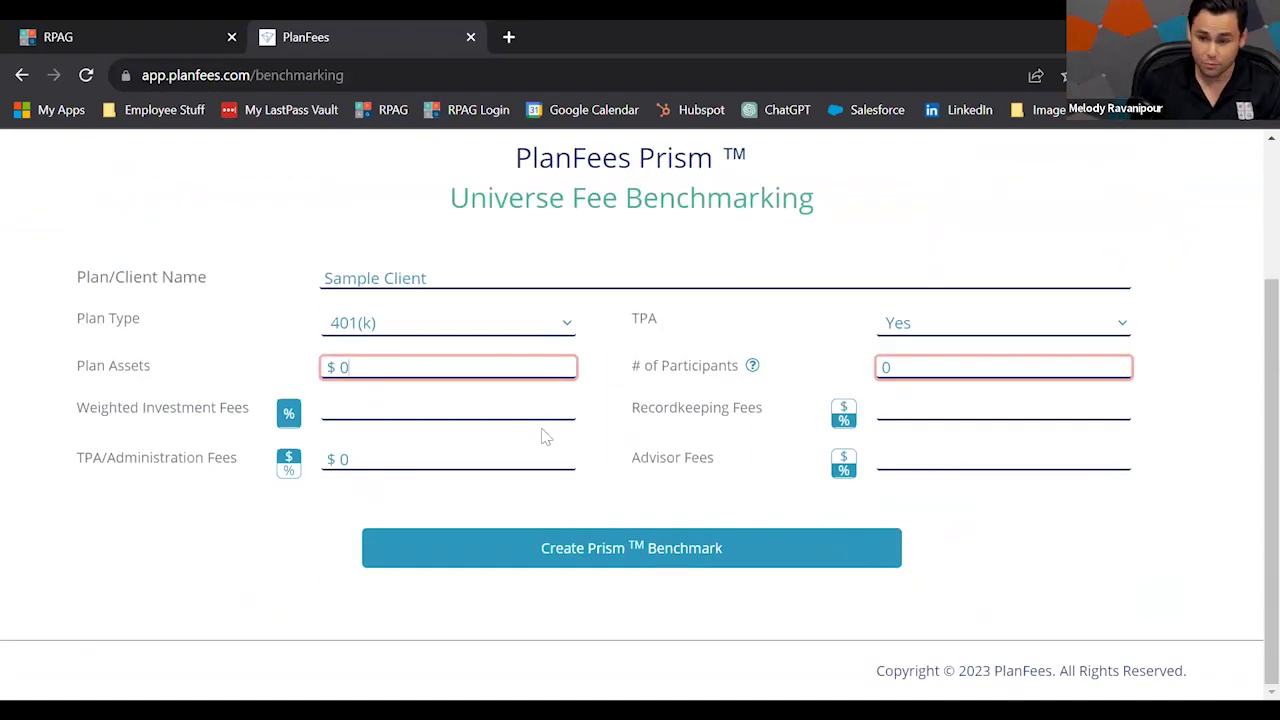
Enter plan assets of 2500000, 25 participants and 0.85 weighted investment fees.
key(Tab)
text(2500000)
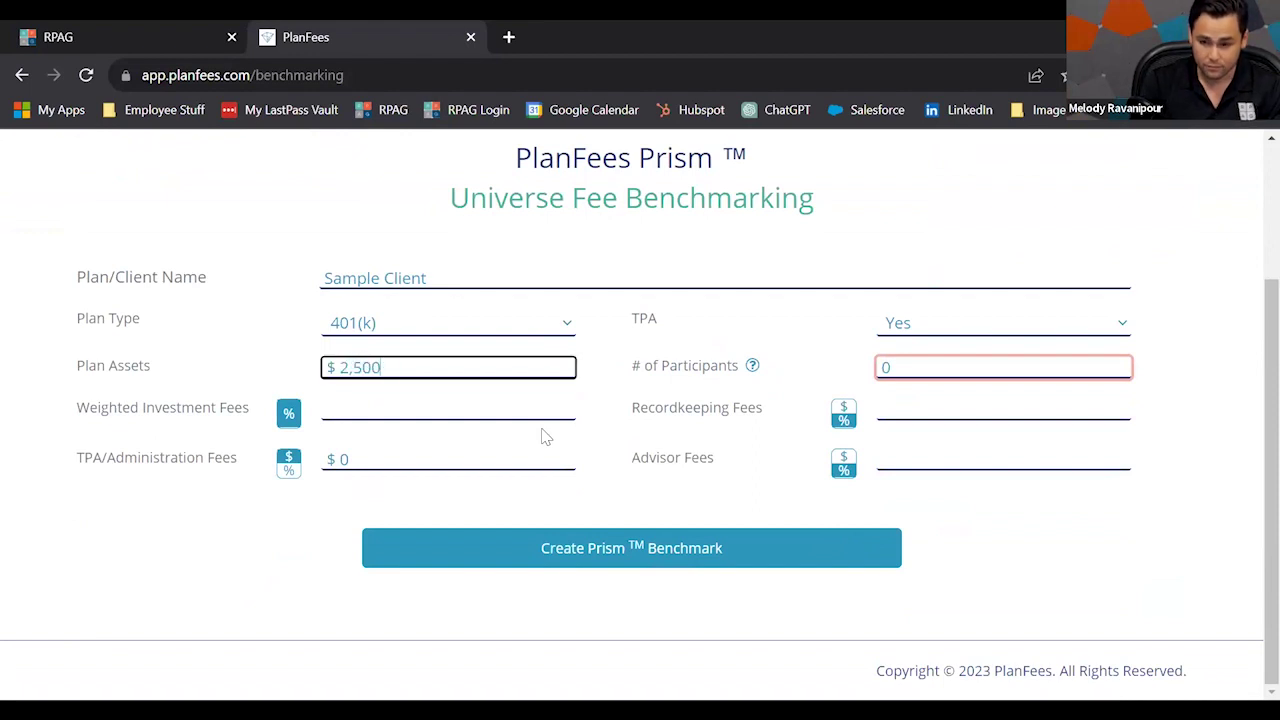
click(943, 368)
text(25)
click(567, 404)
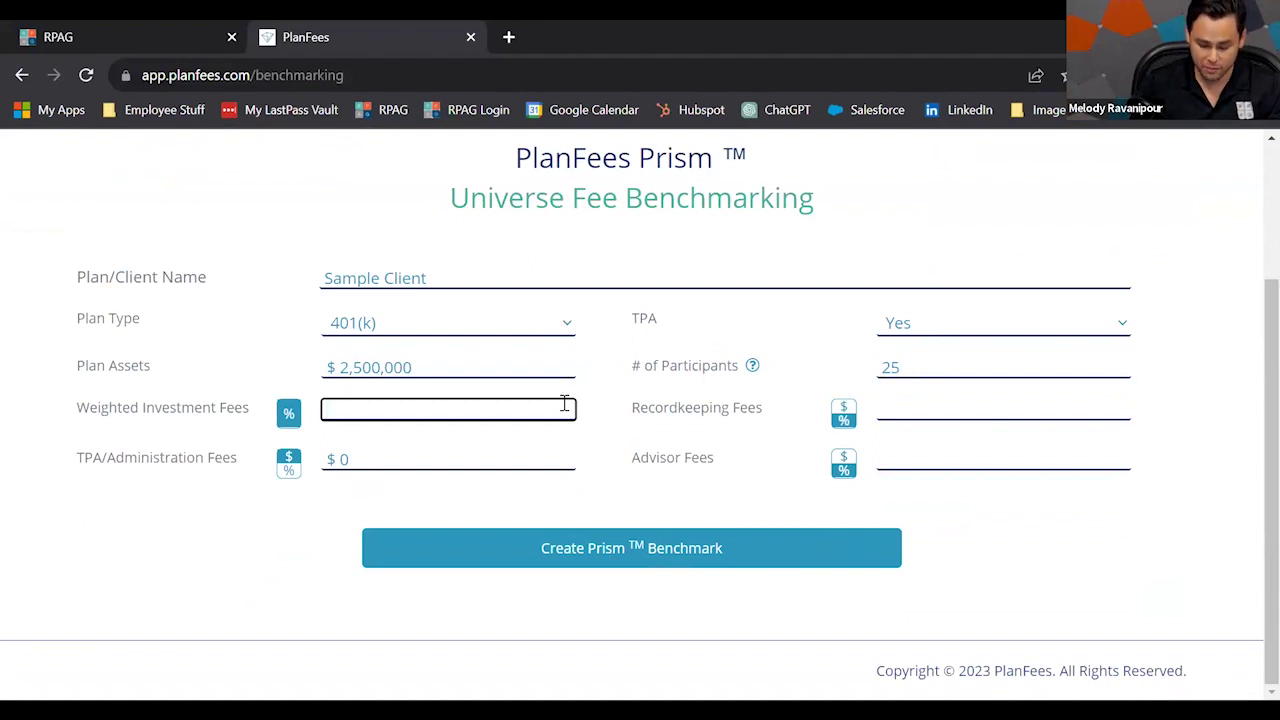
text(0.85)
Enter 0.75 recordkeeping fees, 5000 TPA/Administration fees and 0.75 advisor fees.
key(Tab)
text(0.75)
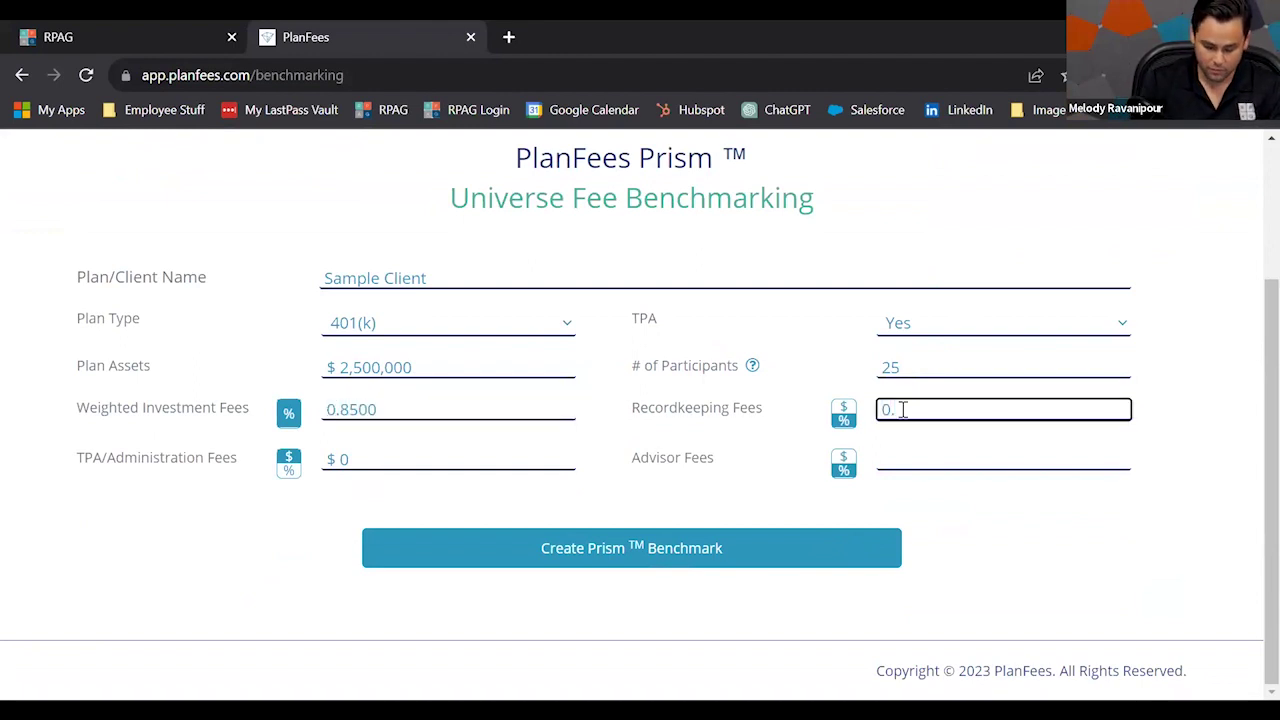
click(507, 455)
text(5000)
click(928, 462)
text(0.)
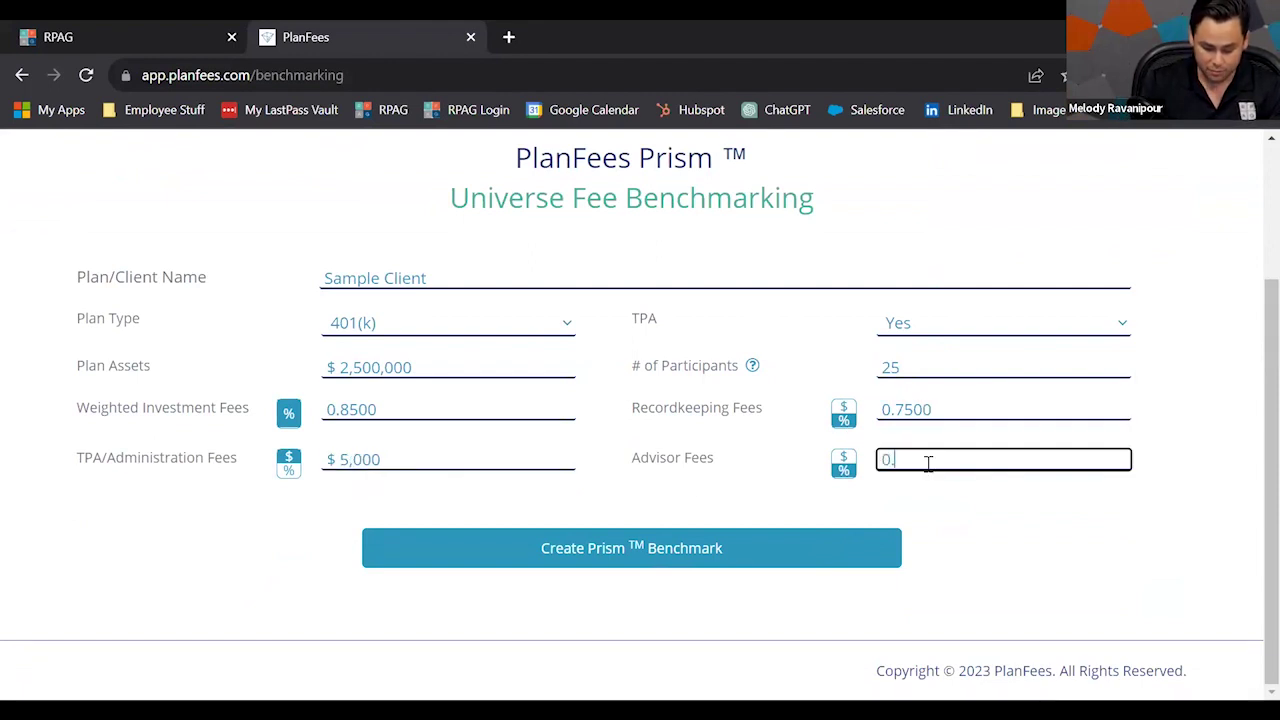
text(75)
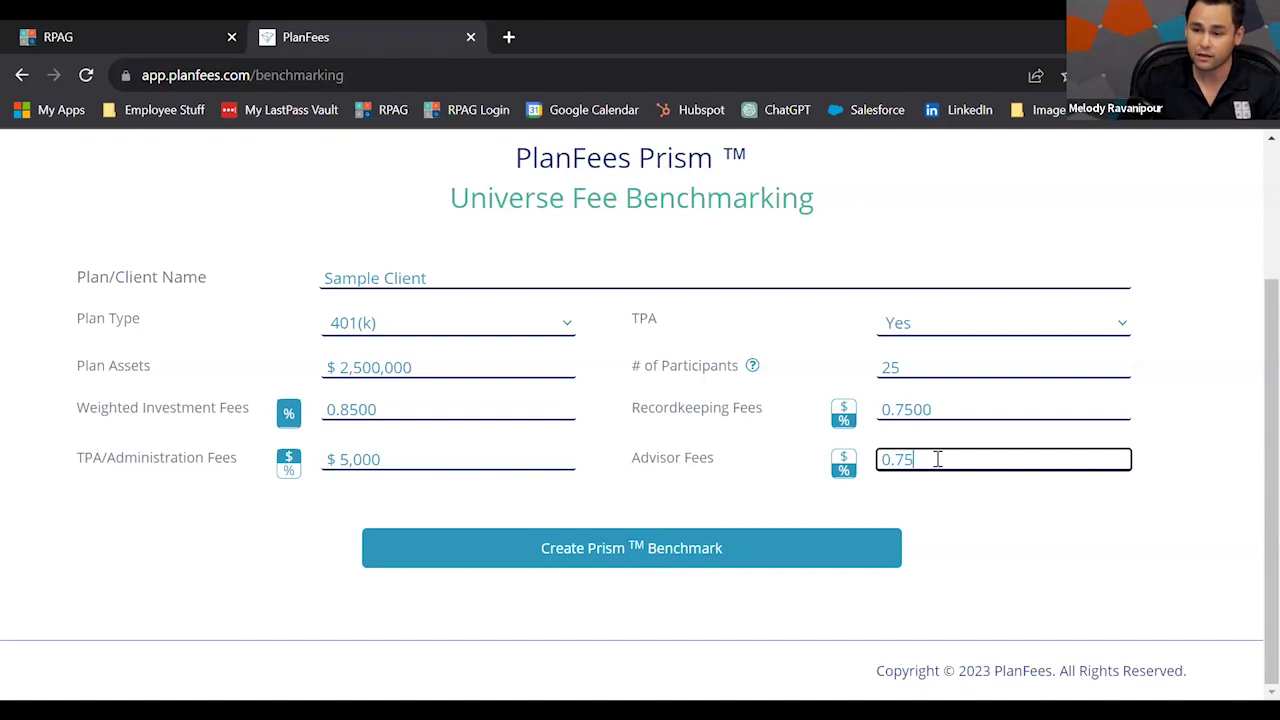
click(989, 510)
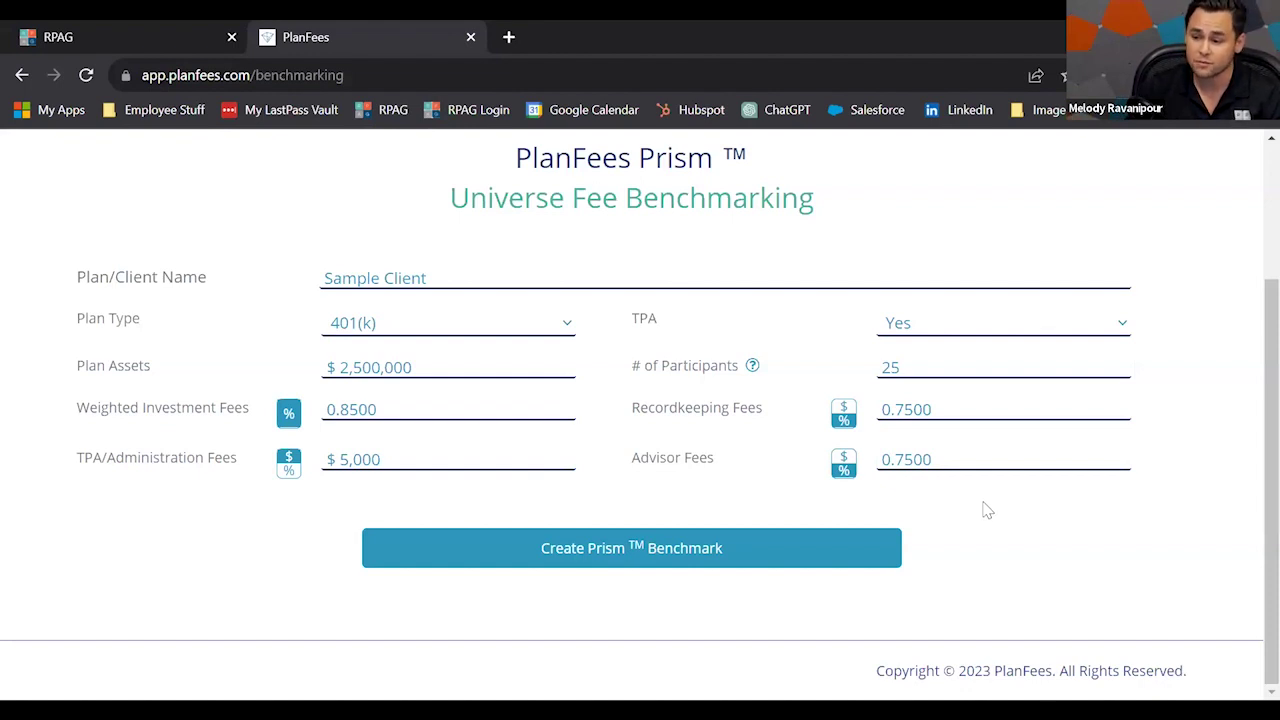
Generate the Prism benchmark and review the 315-plan universe and the fee comparison table.
click(692, 558)
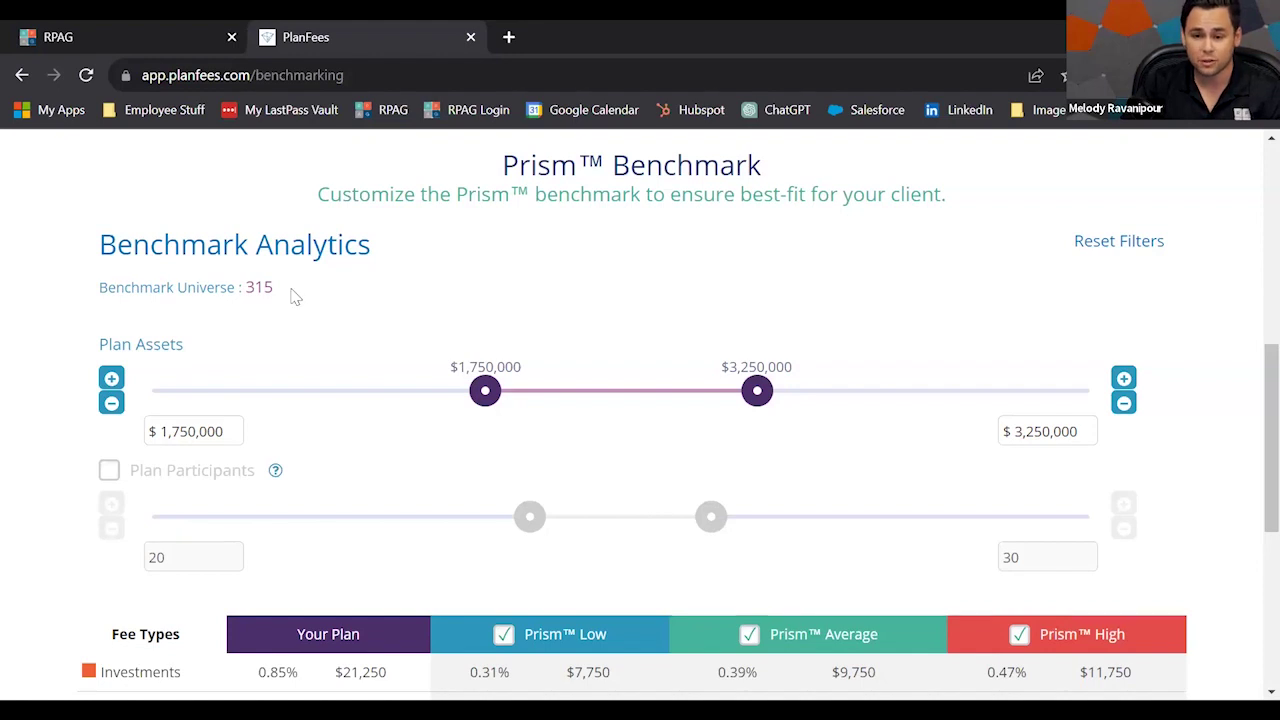
drag(274, 289, 242, 289)
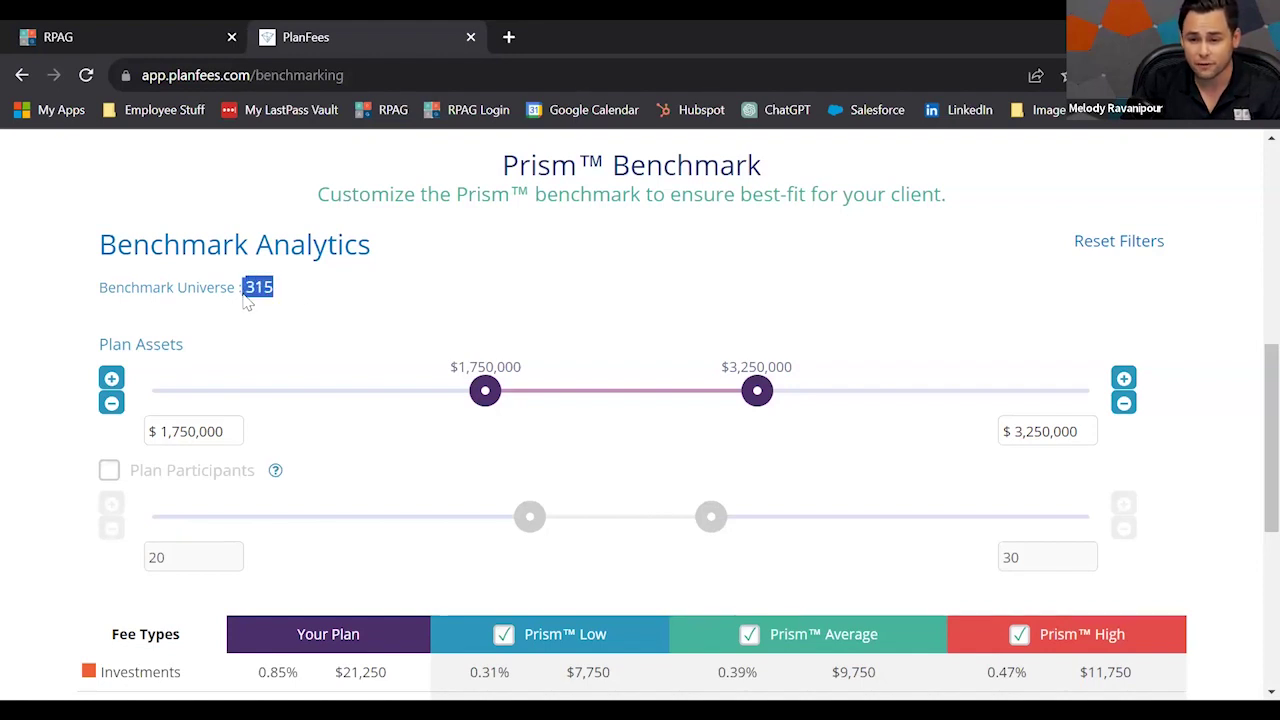
click(305, 306)
scroll(508, 312, down, 1)
scroll(509, 311, up, 1)
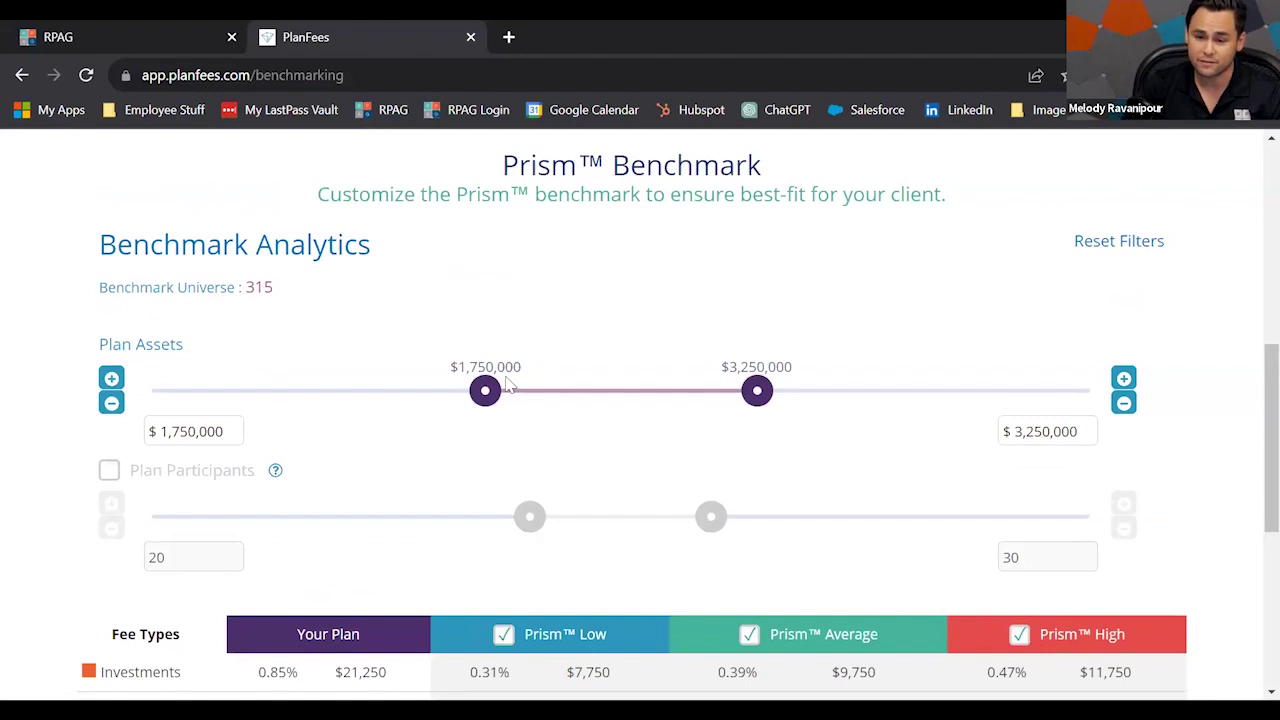
scroll(556, 366, down, 3)
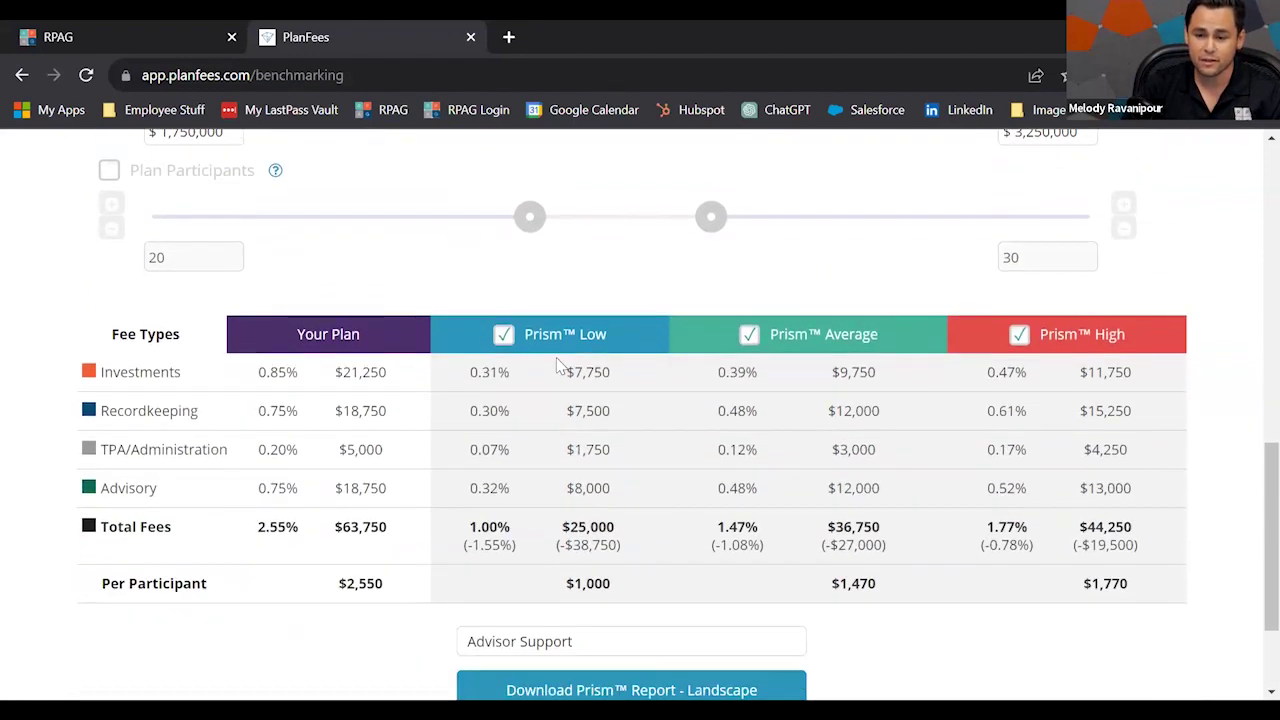
scroll(558, 366, down, 1)
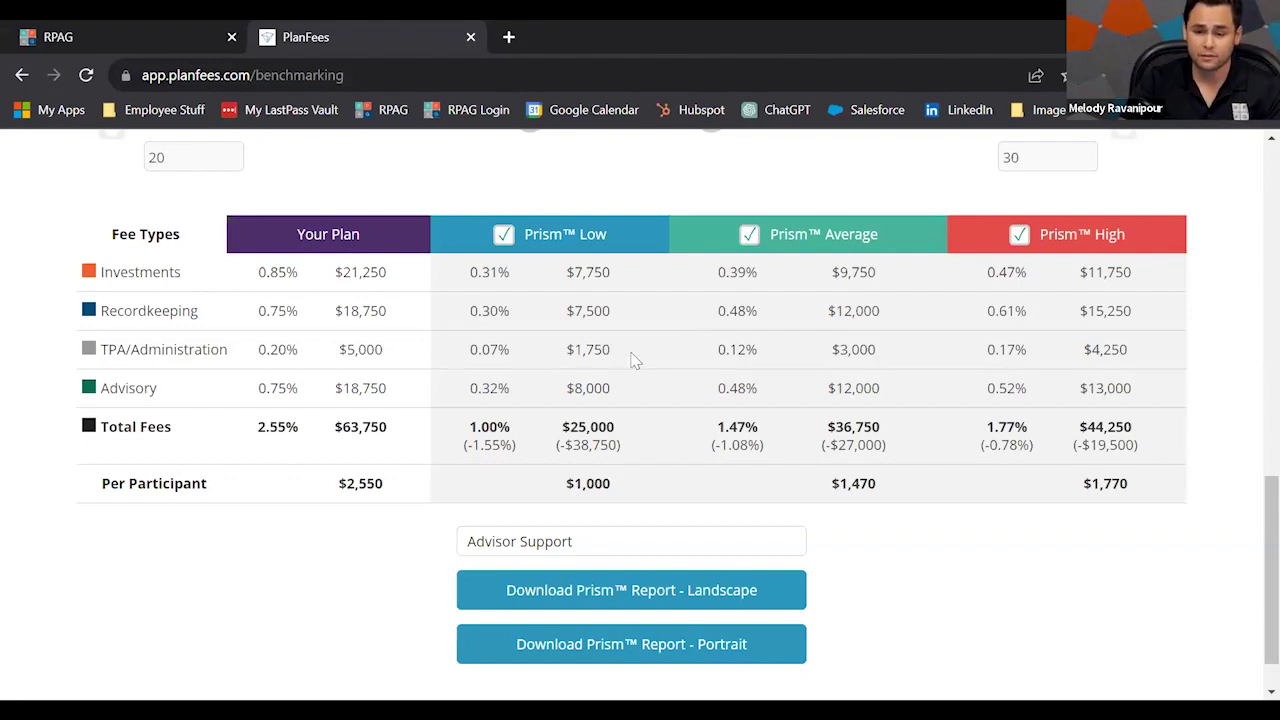
Download the Prism Report in landscape layout from the bottom of the benchmark page.
scroll(635, 362, down, 1)
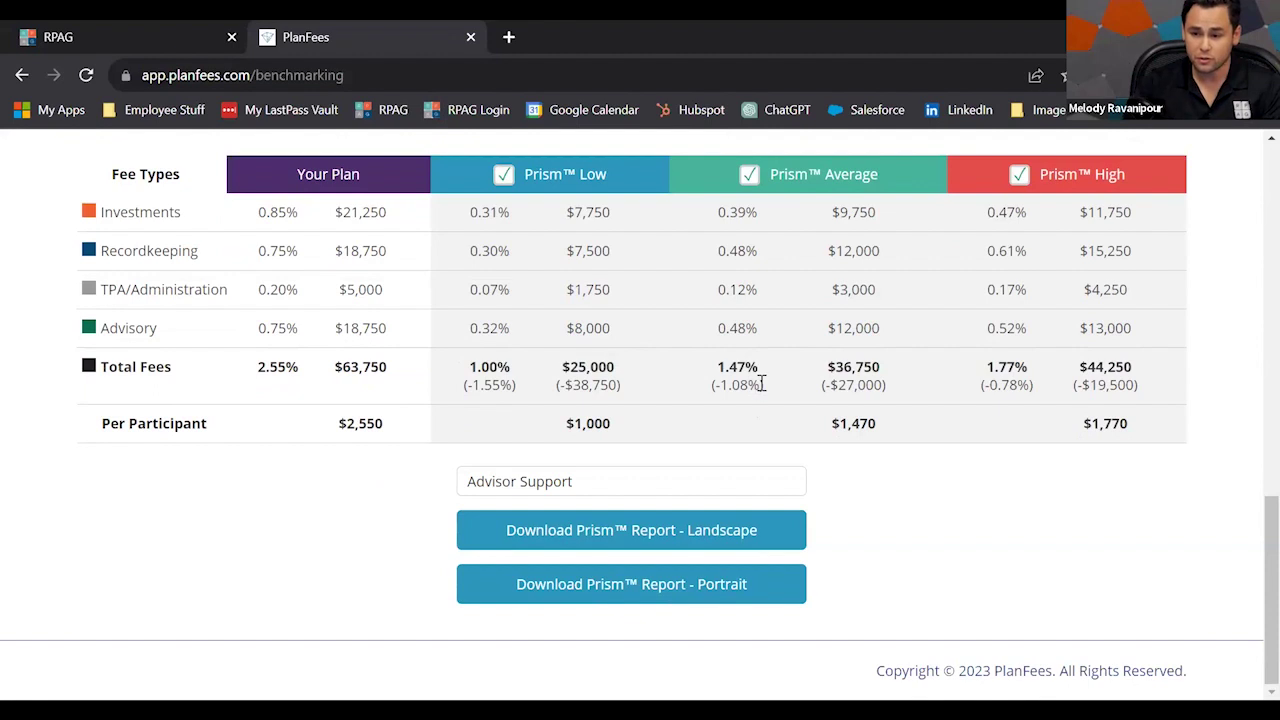
click(707, 533)
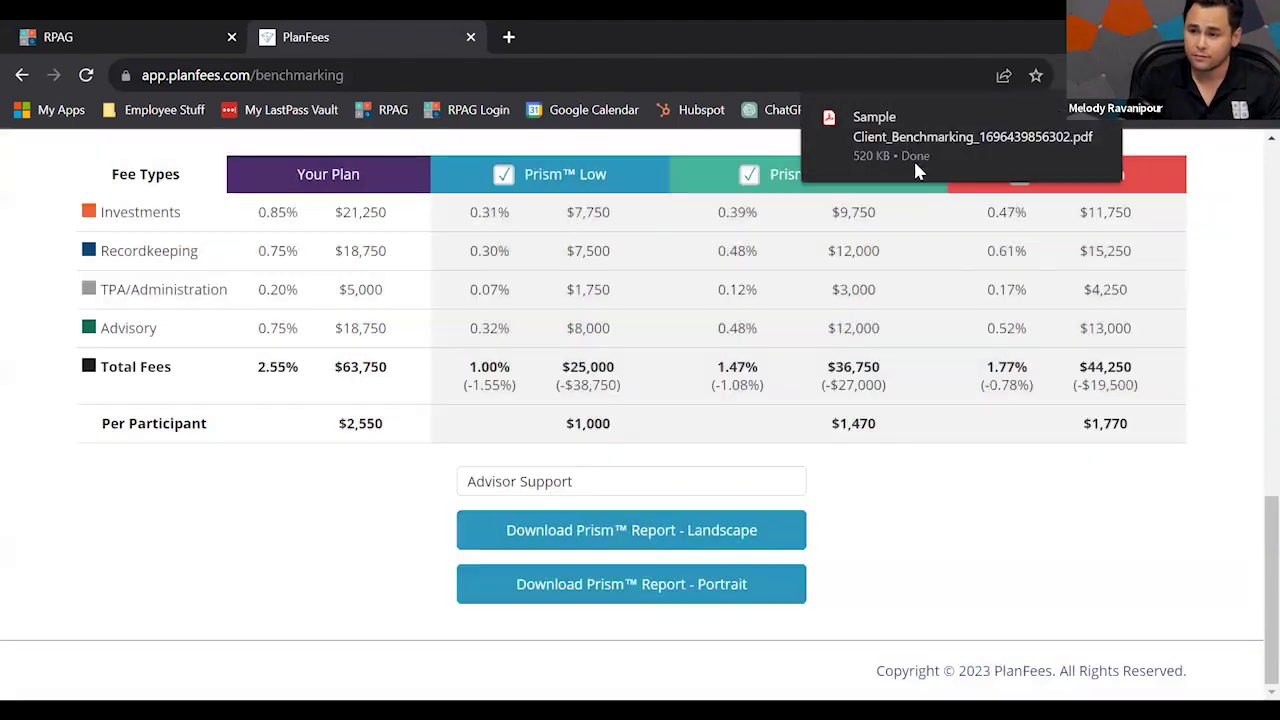
Open the downloaded report PDF and page through to its fee table on page 3.
click(913, 160)
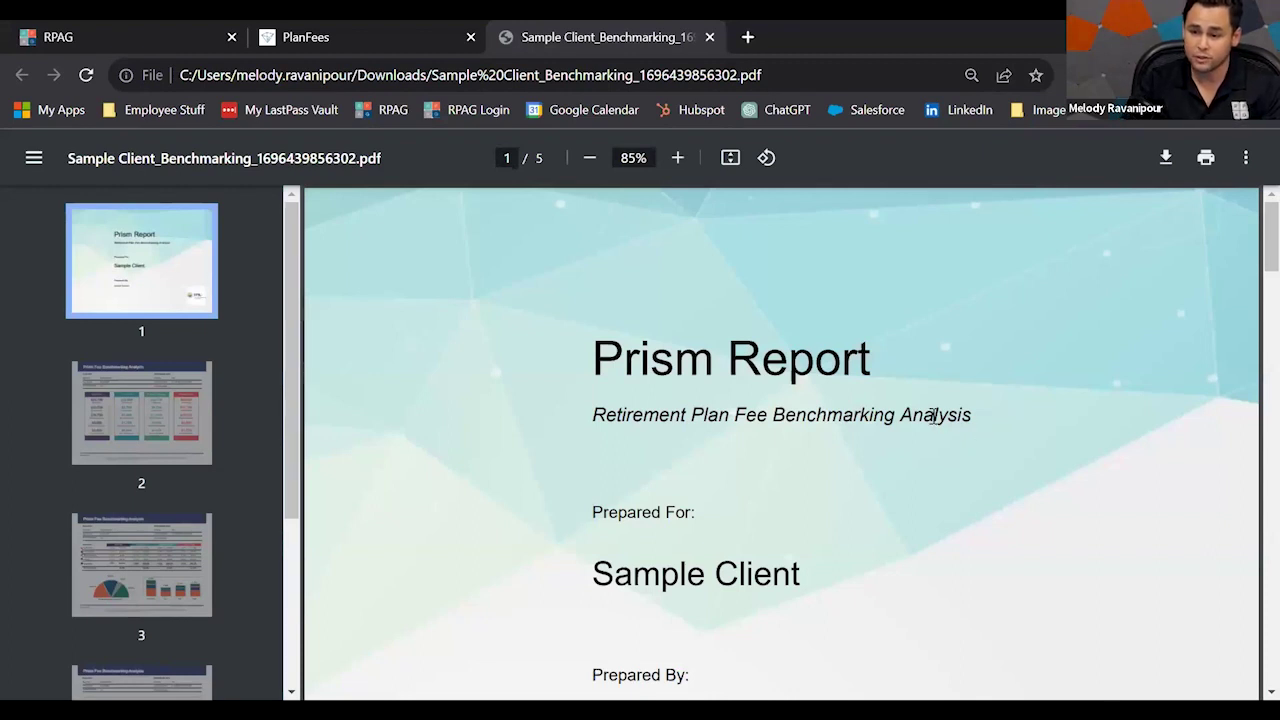
scroll(934, 415, down, 1)
scroll(934, 415, down, 5)
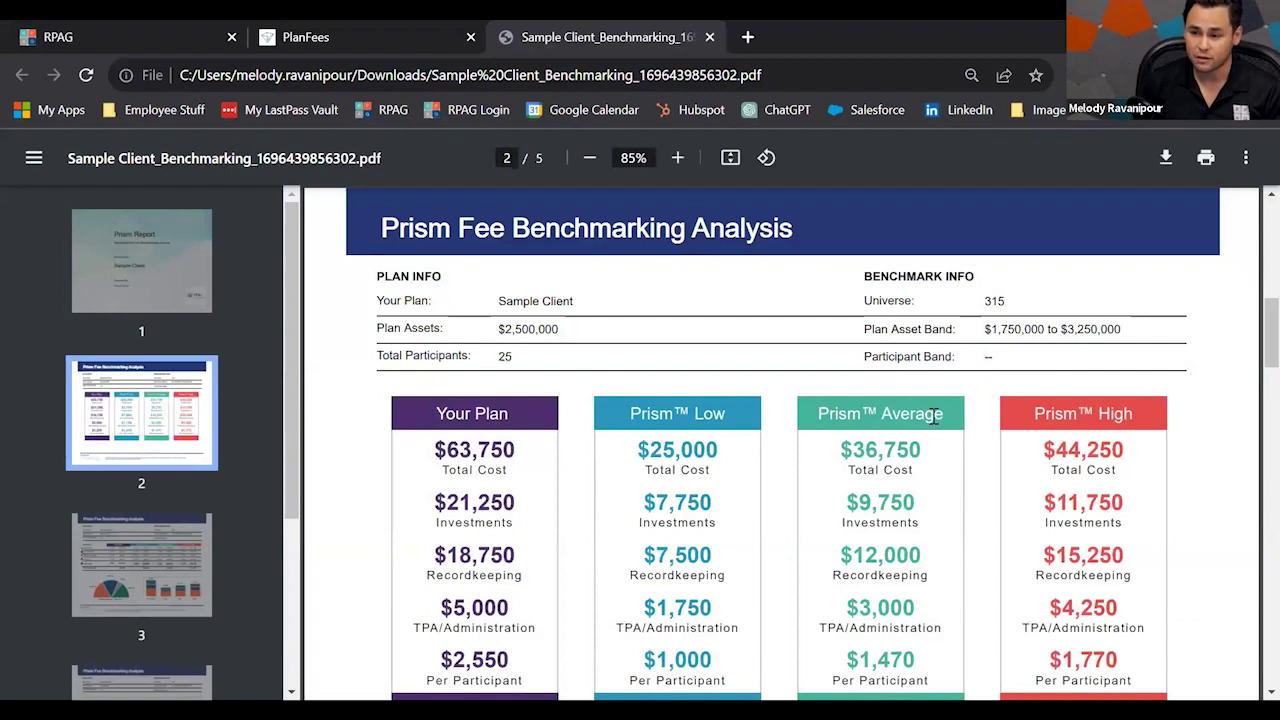
key(Right)
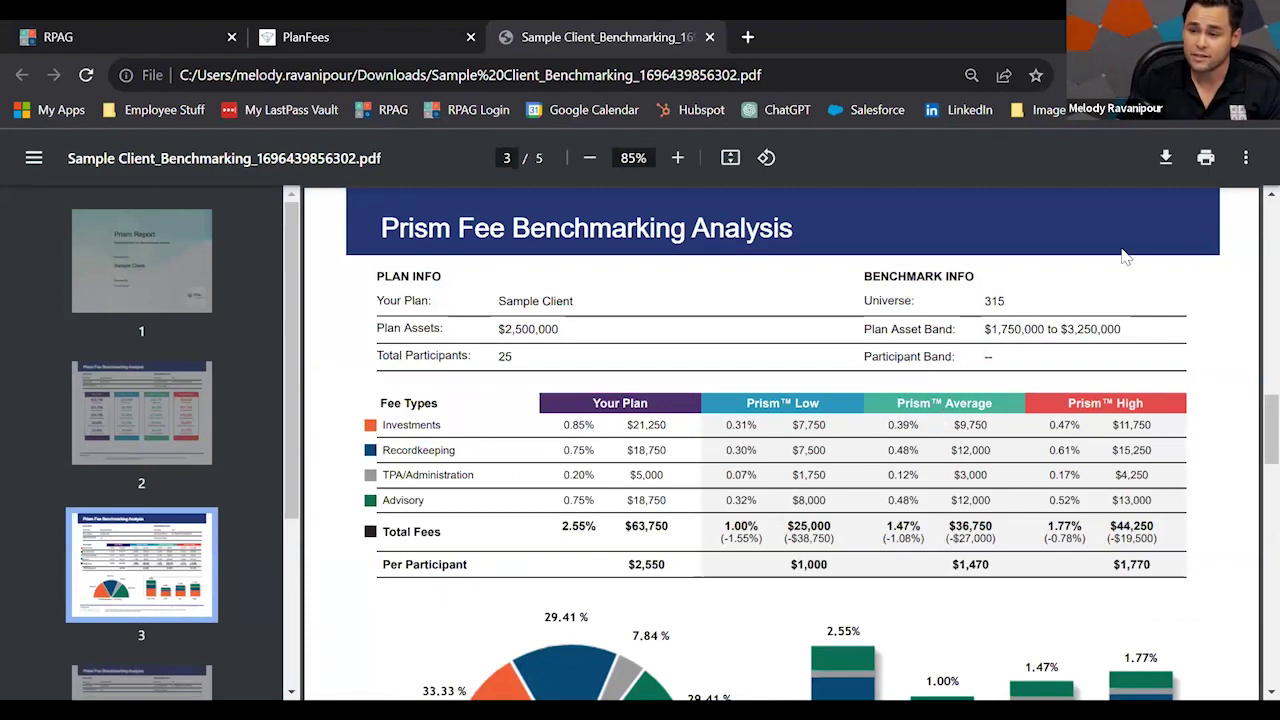
Review the report through page 4, then return to the slides and advance to the RFP Express slide.
double_click(903, 301)
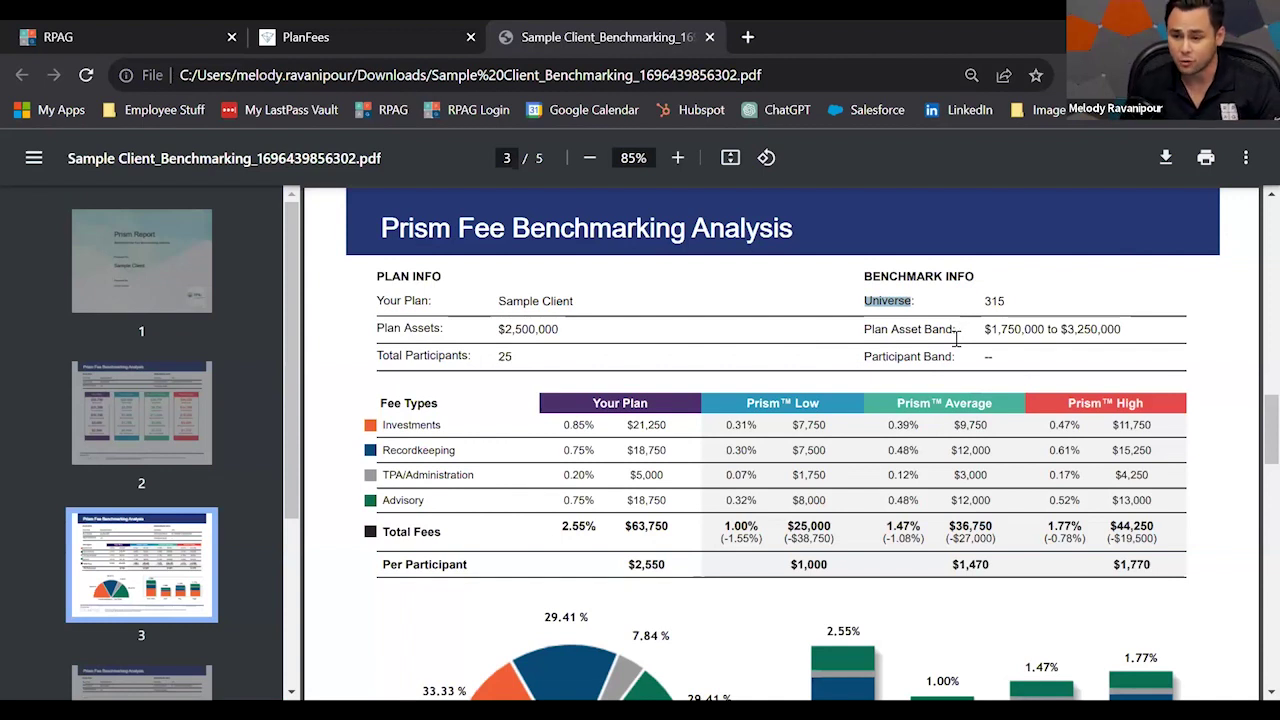
scroll(950, 370, down, 1)
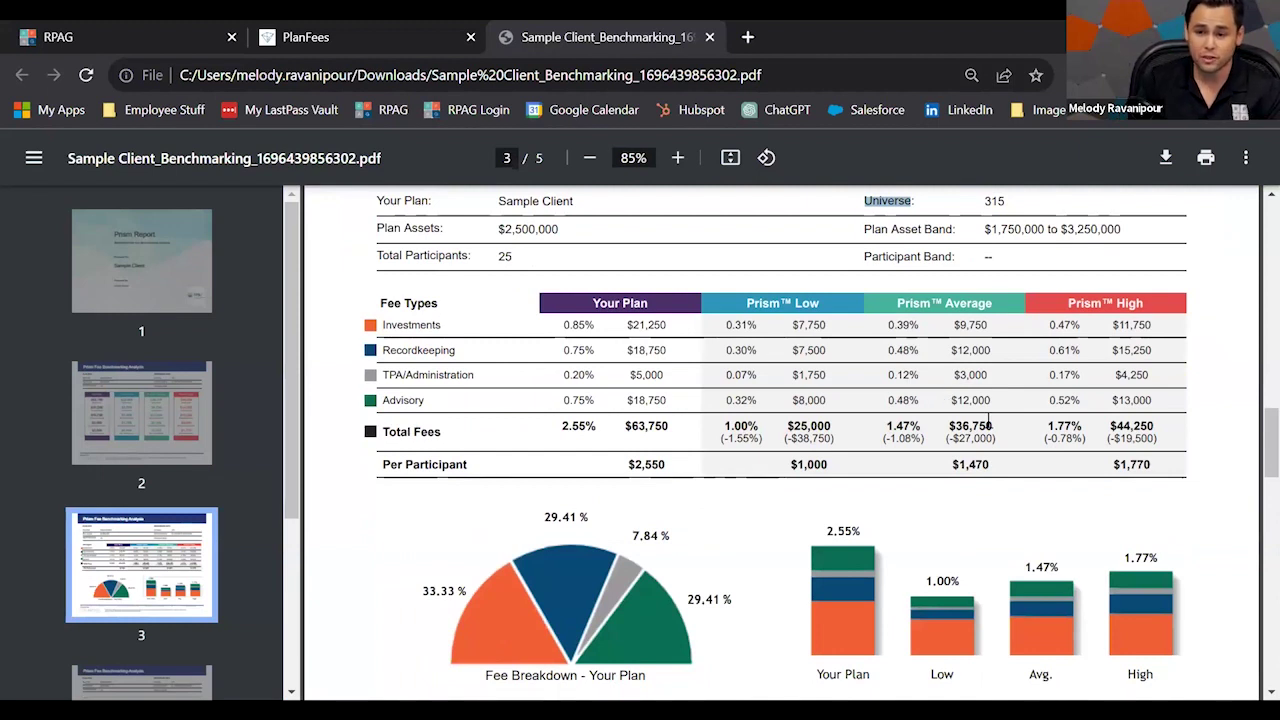
key(Right)
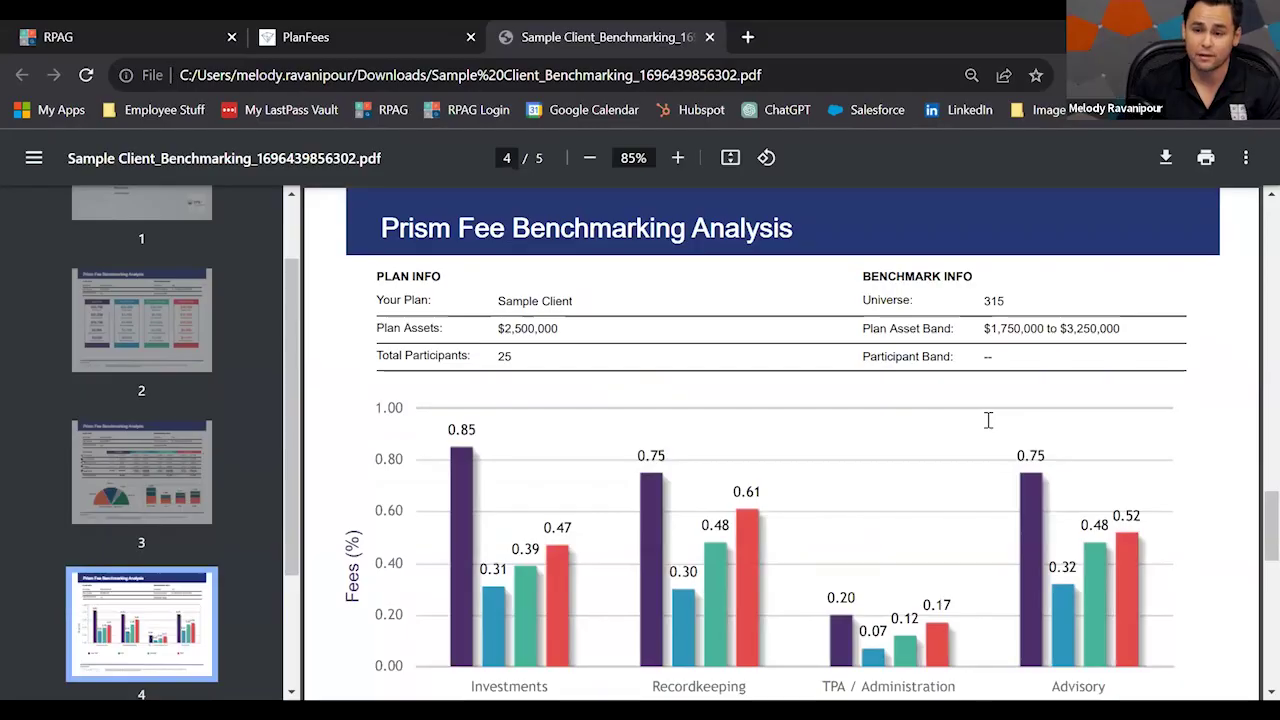
key(alt+Tab)
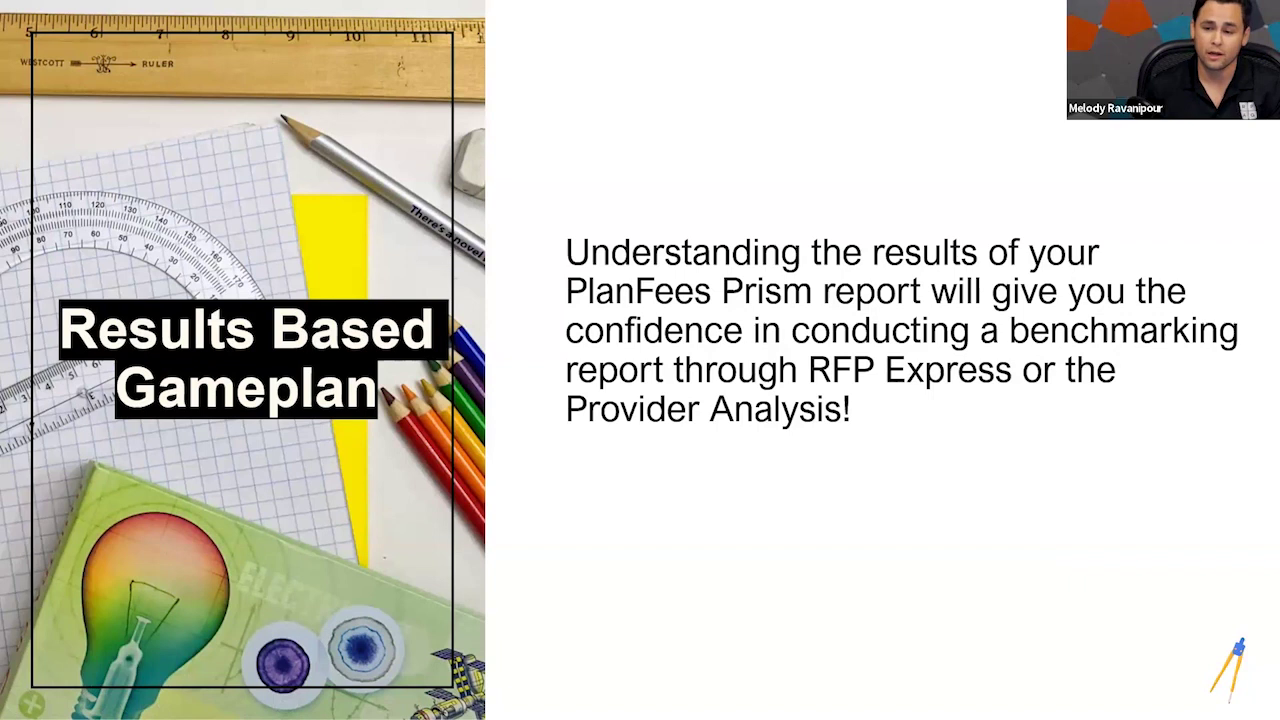
key(Right)
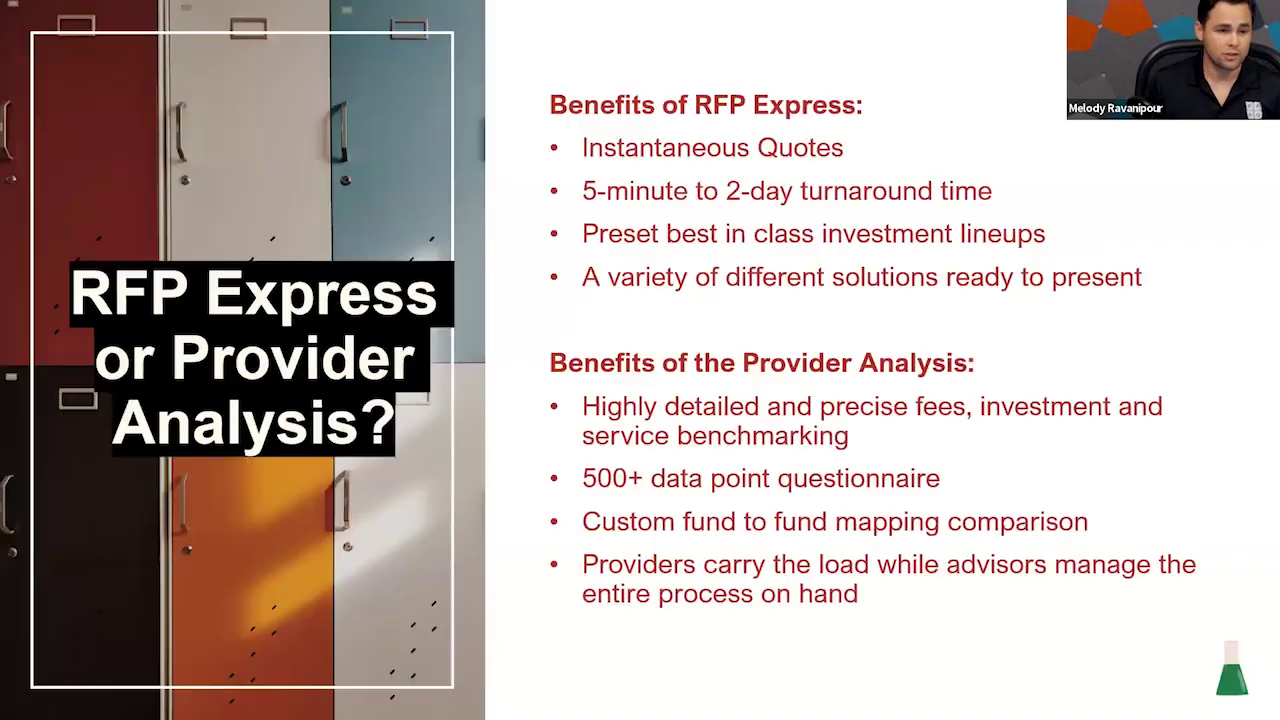
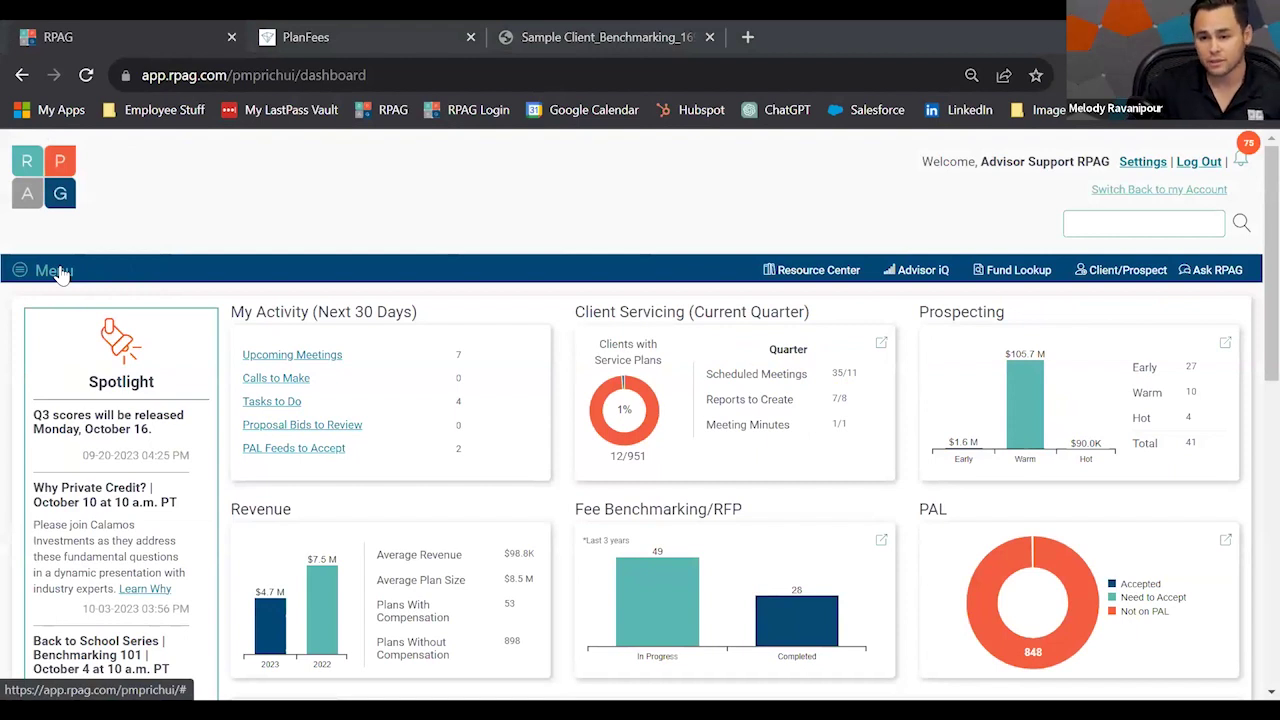
Open the sample client's 401(k) plan and launch its RFP Express reports list.
click(1100, 276)
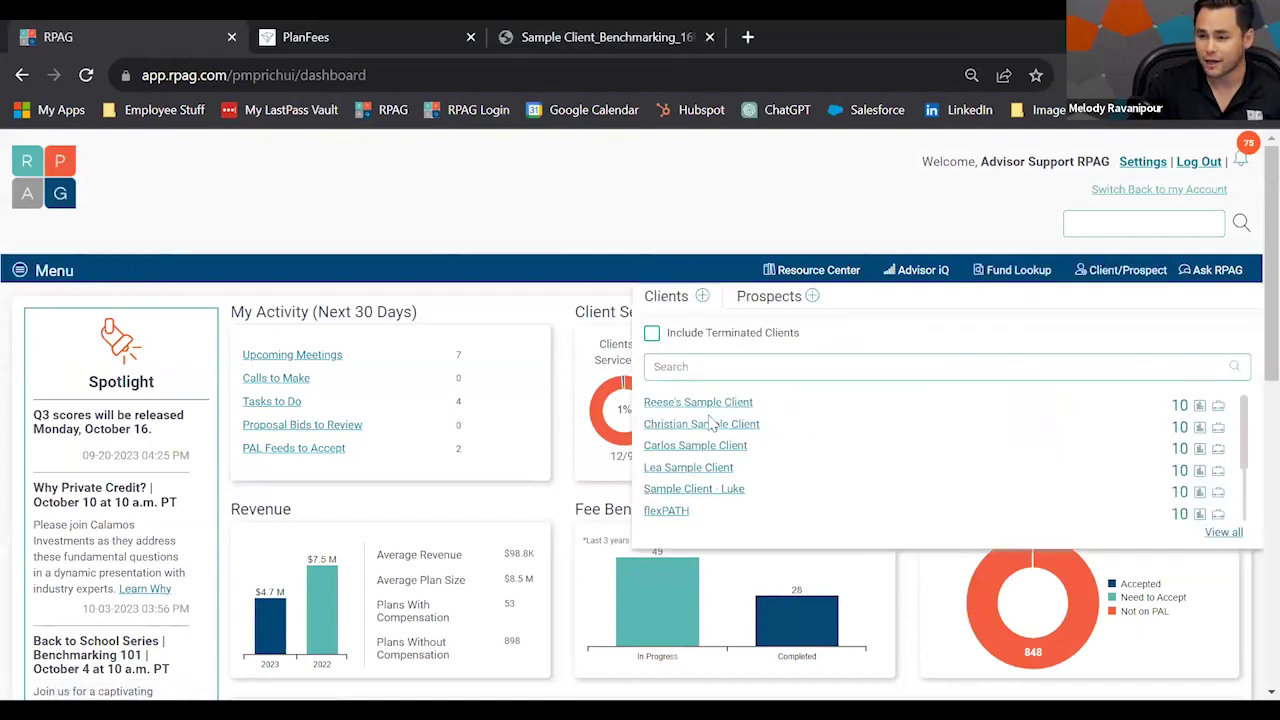
click(702, 425)
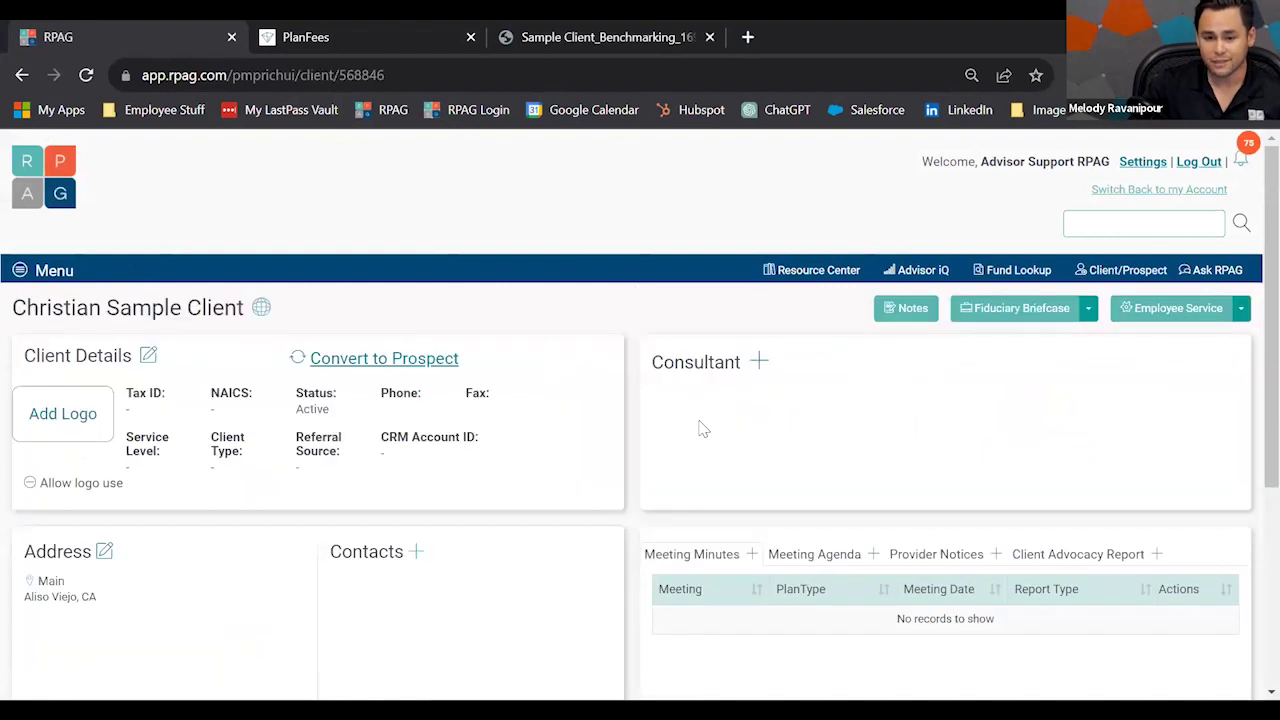
scroll(736, 480, down, 1)
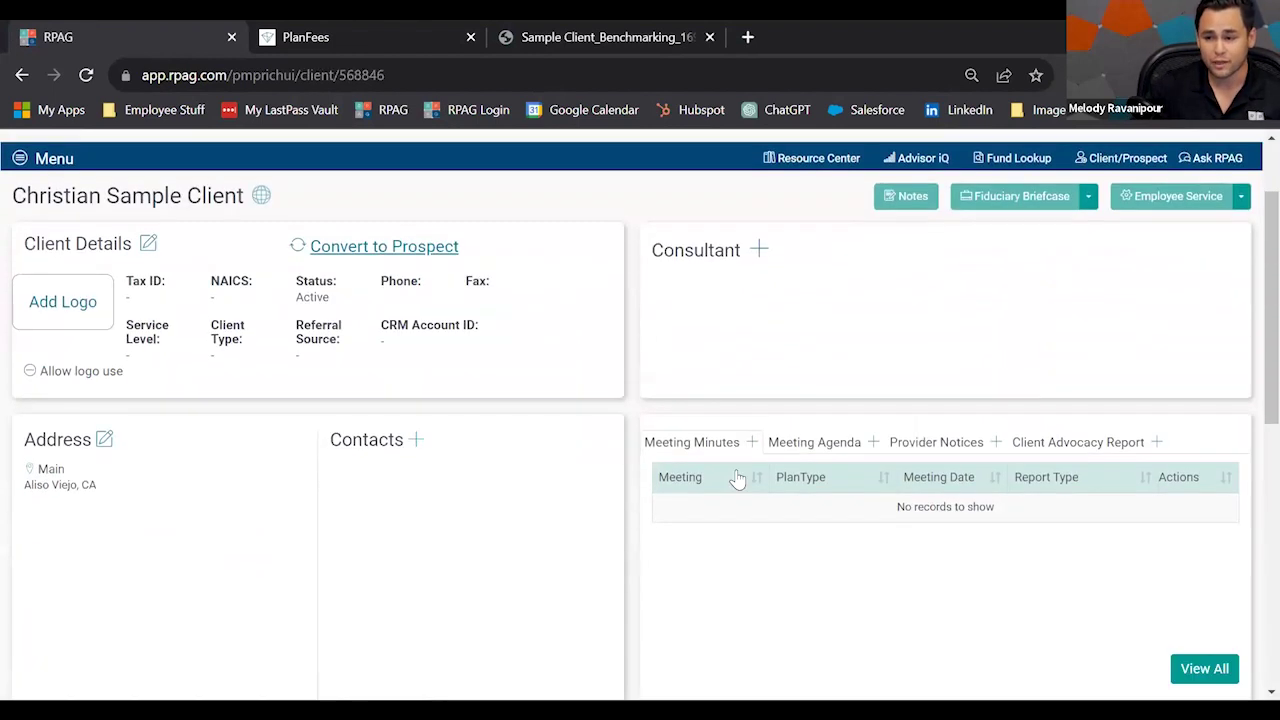
scroll(742, 476, down, 3)
scroll(735, 510, down, 2)
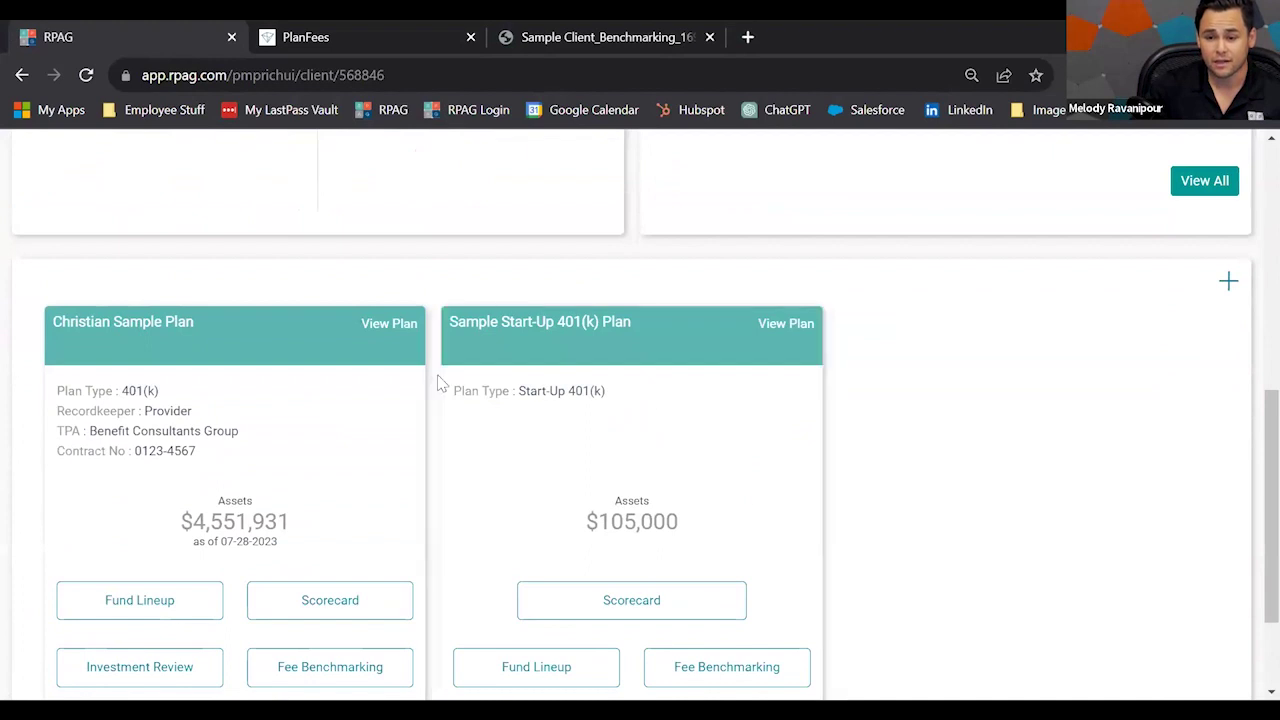
click(385, 327)
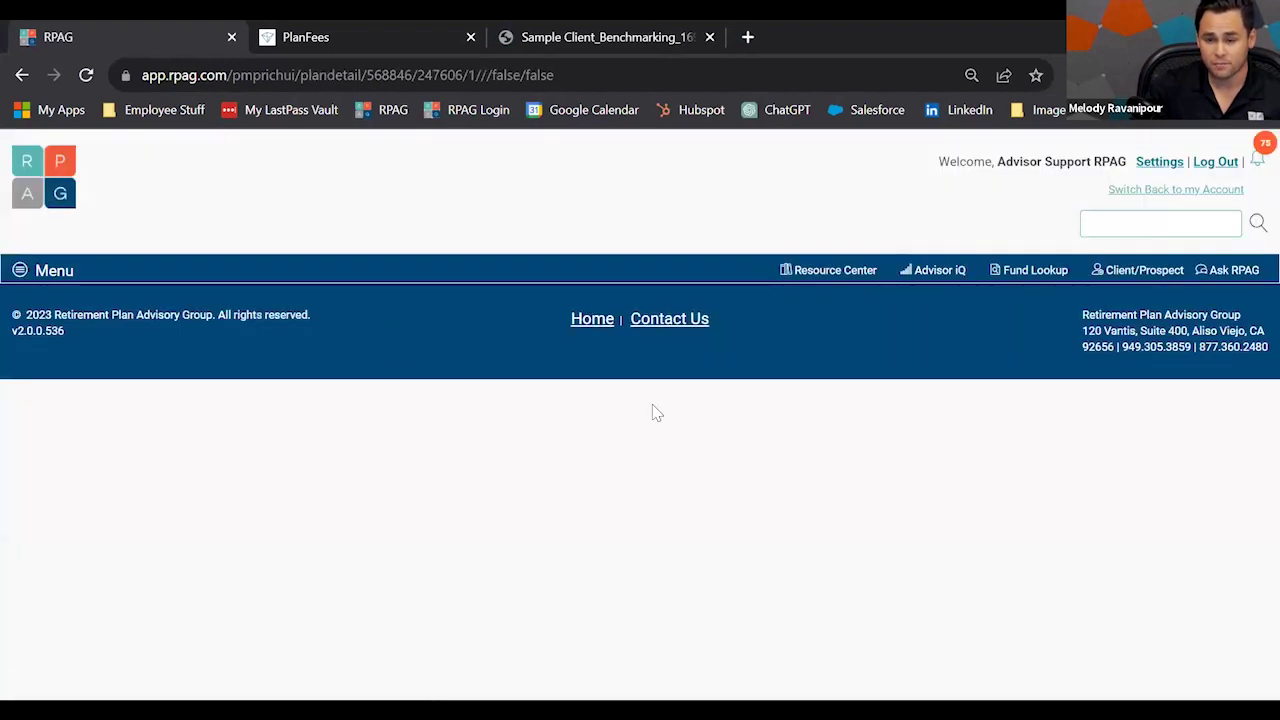
scroll(668, 414, down, 15)
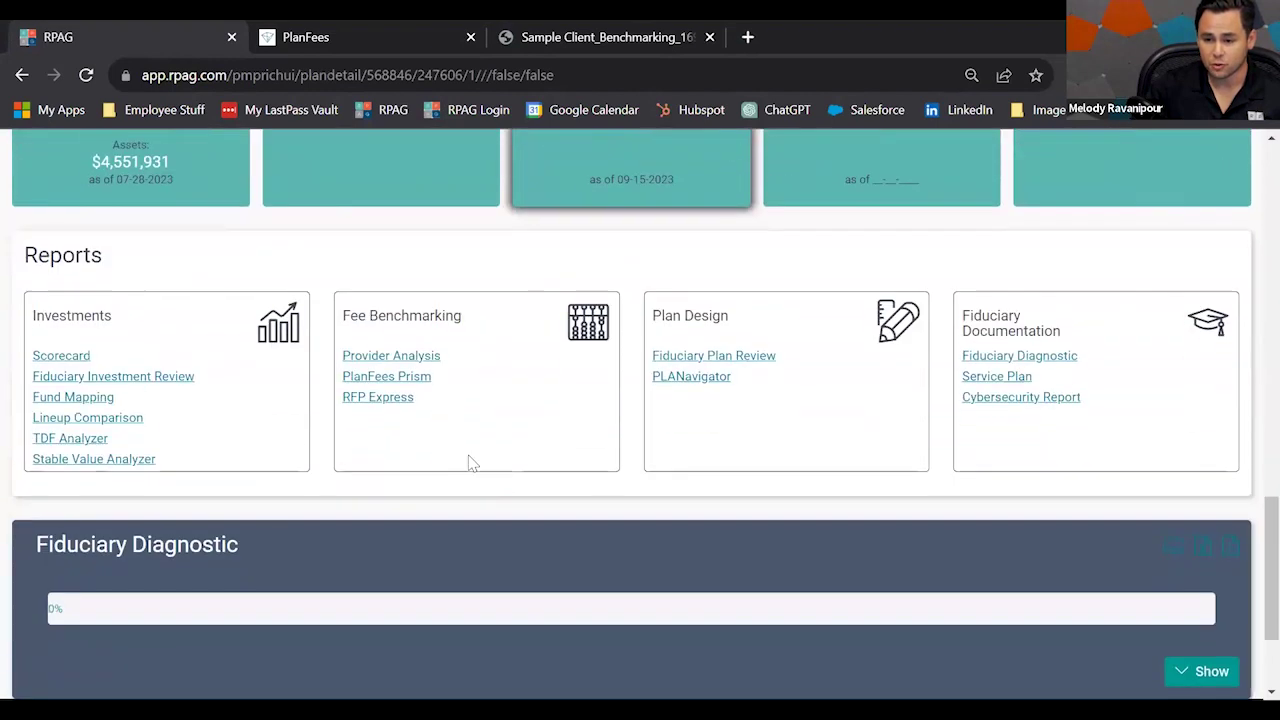
click(380, 403)
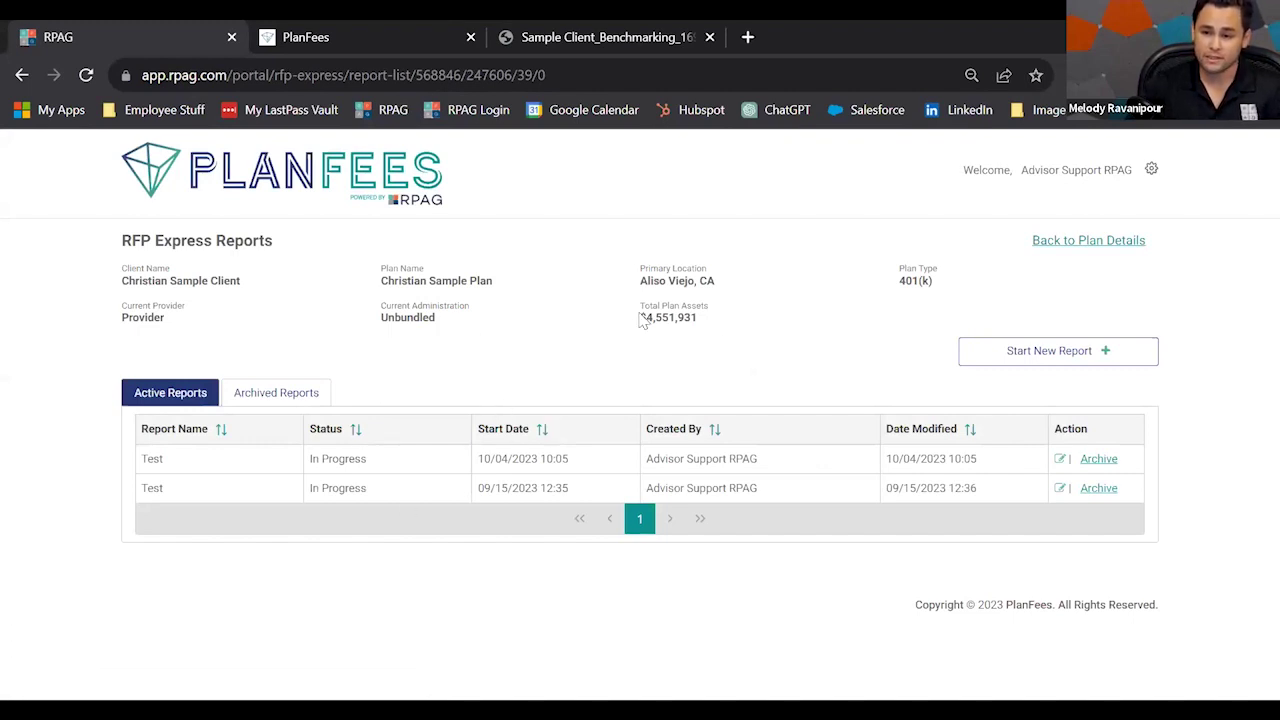
Start a new RFP Express report and bring up the Custom Advisor Details form.
click(1050, 352)
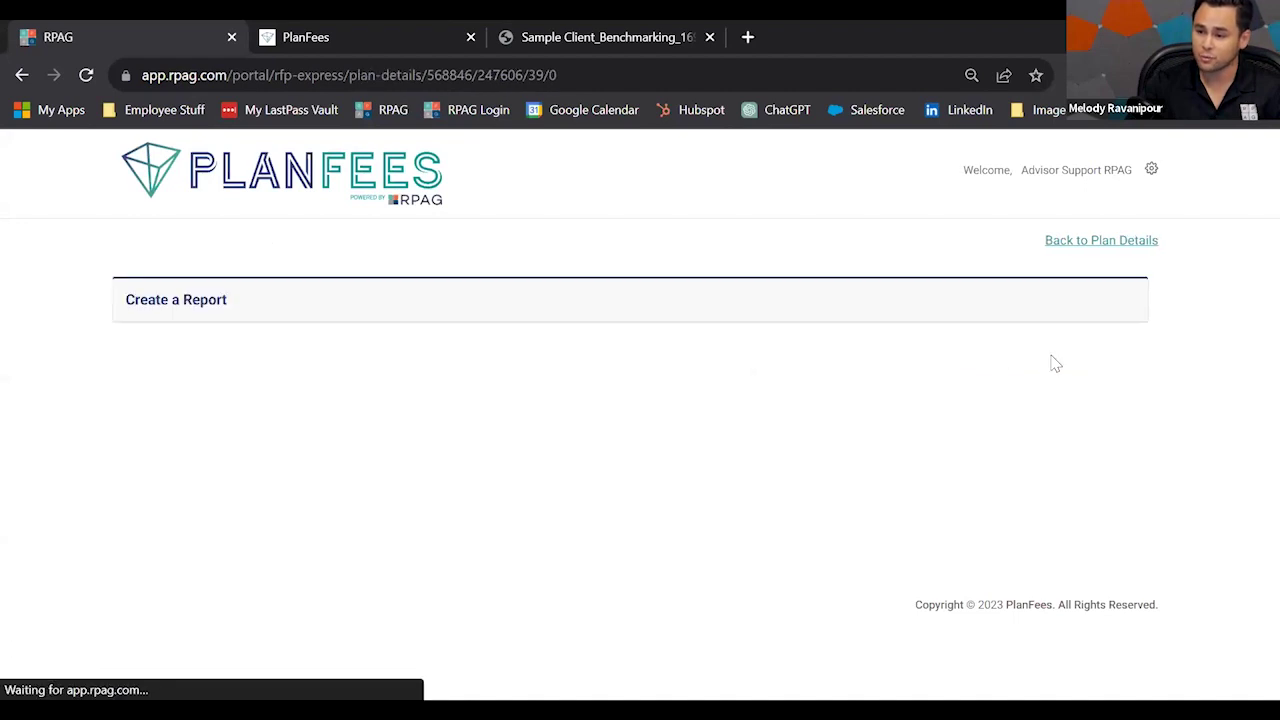
scroll(1000, 400, down, 1)
scroll(1000, 420, down, 1)
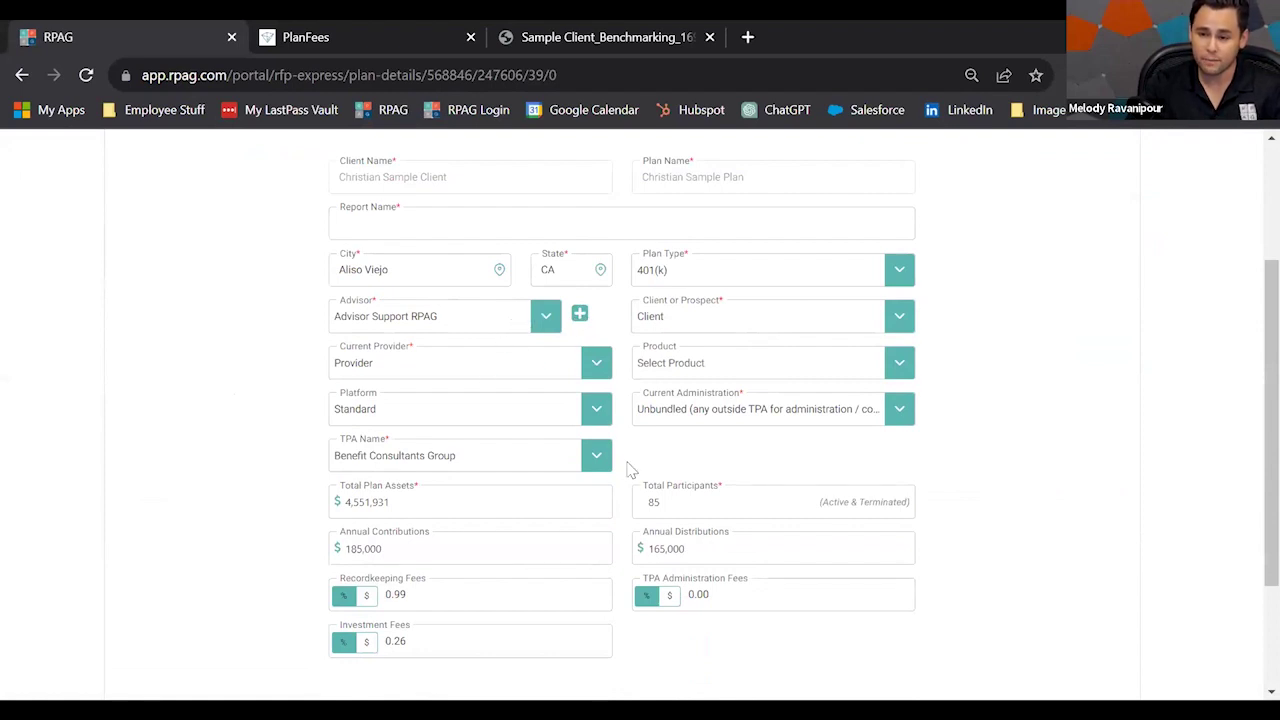
scroll(880, 475, up, 1)
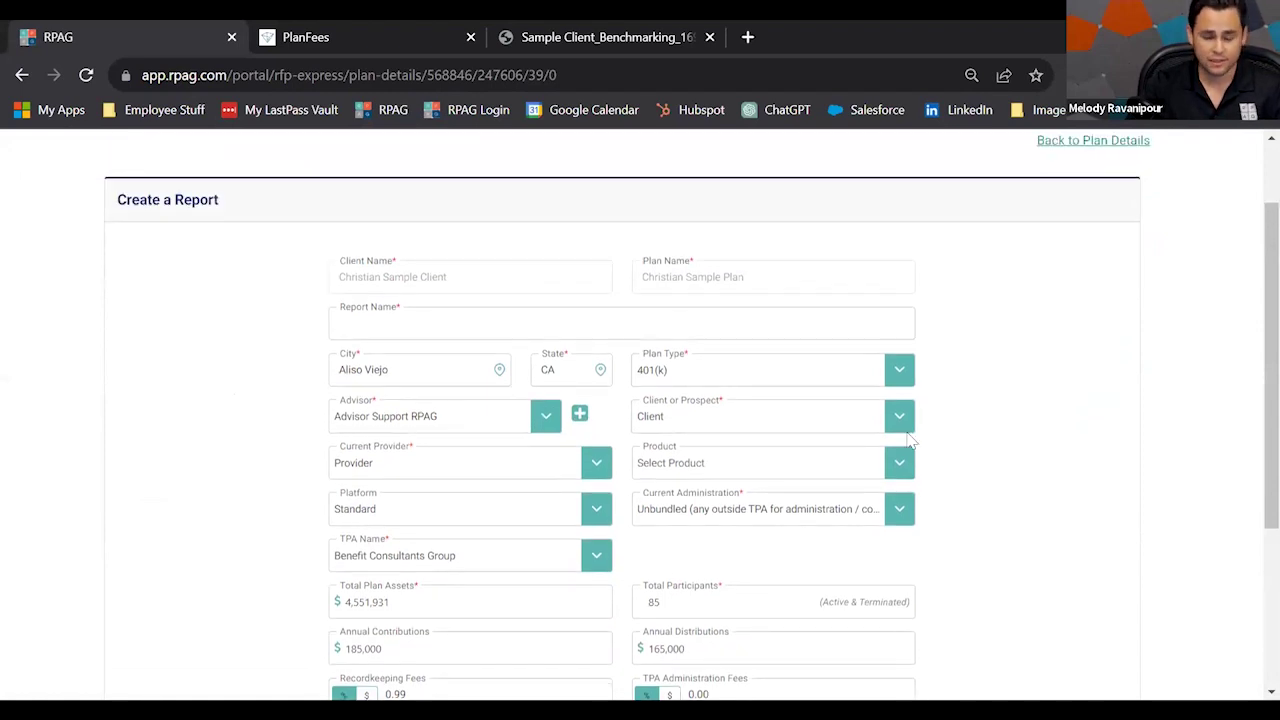
click(581, 415)
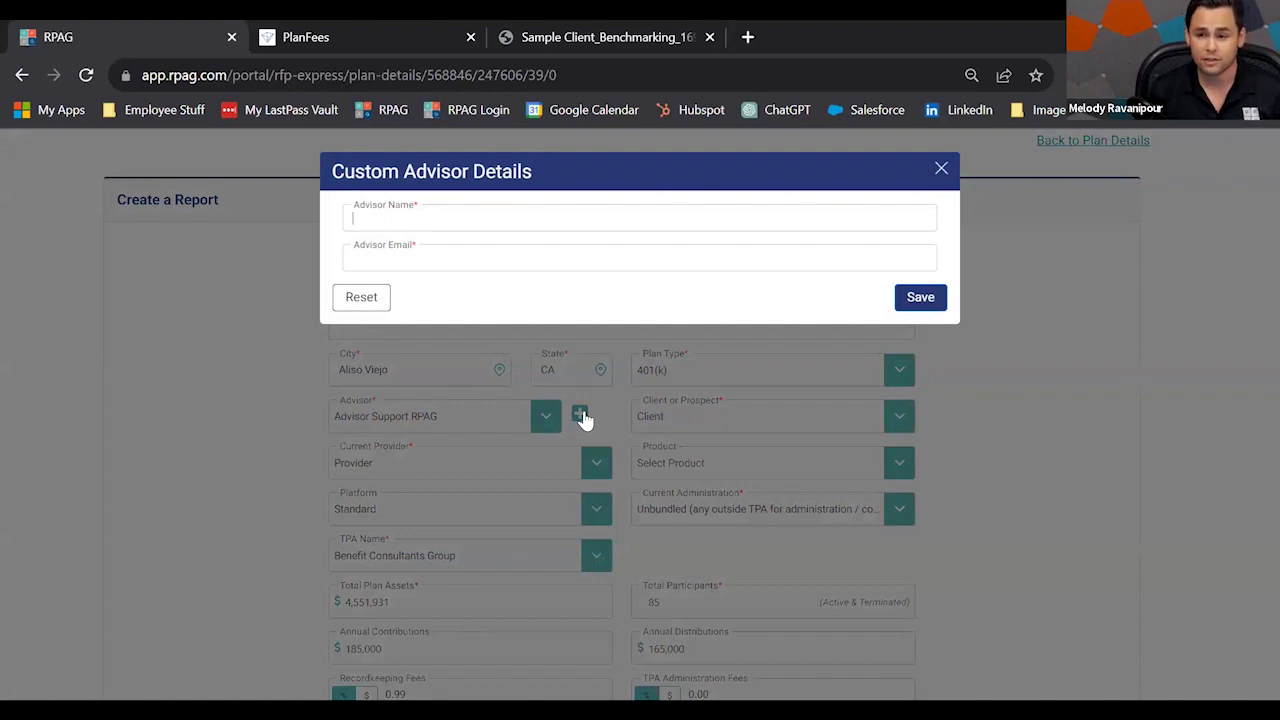
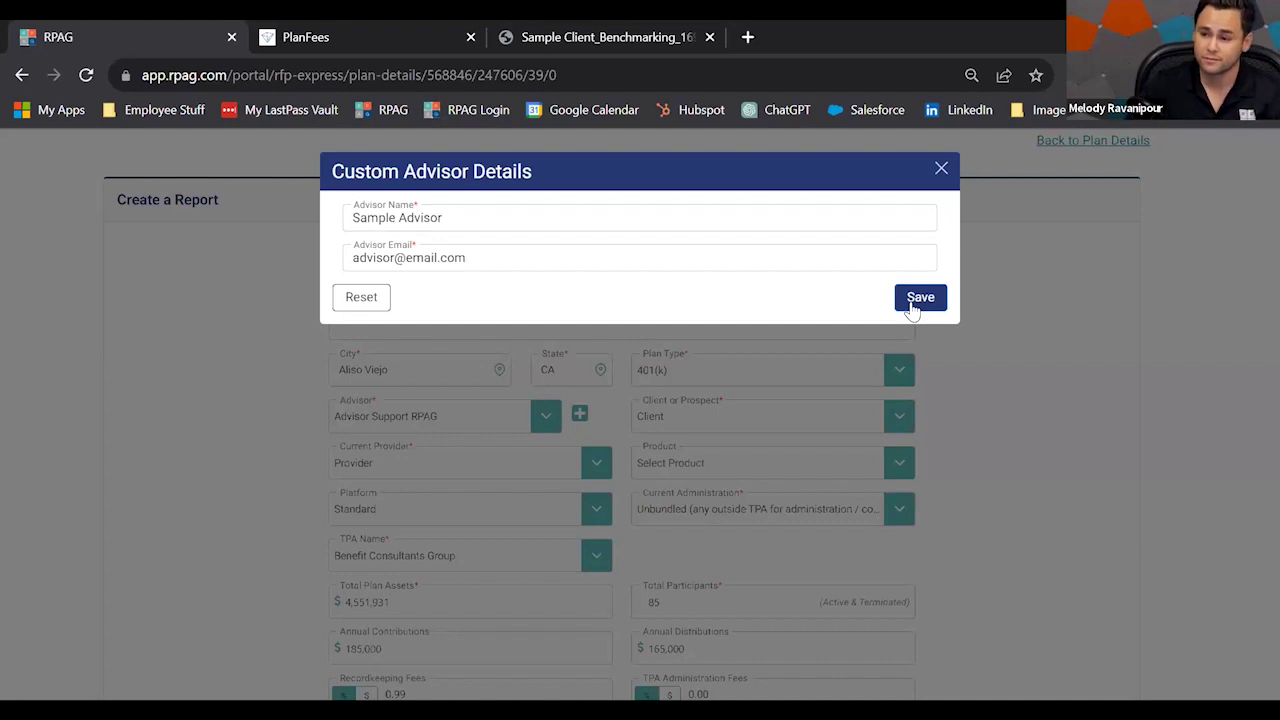
Save a custom advisor named Sample Advisor with its e-mail address, then submit the report details.
click(918, 298)
scroll(975, 350, down, 1)
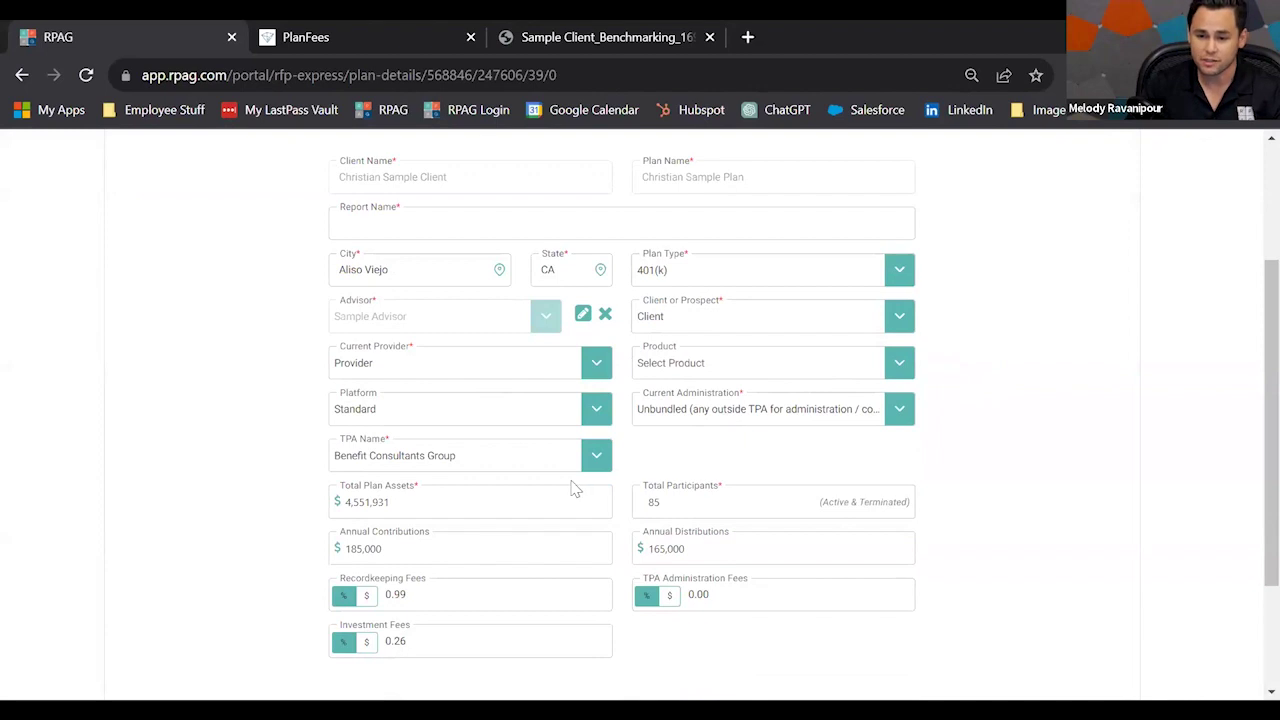
scroll(548, 488, down, 1)
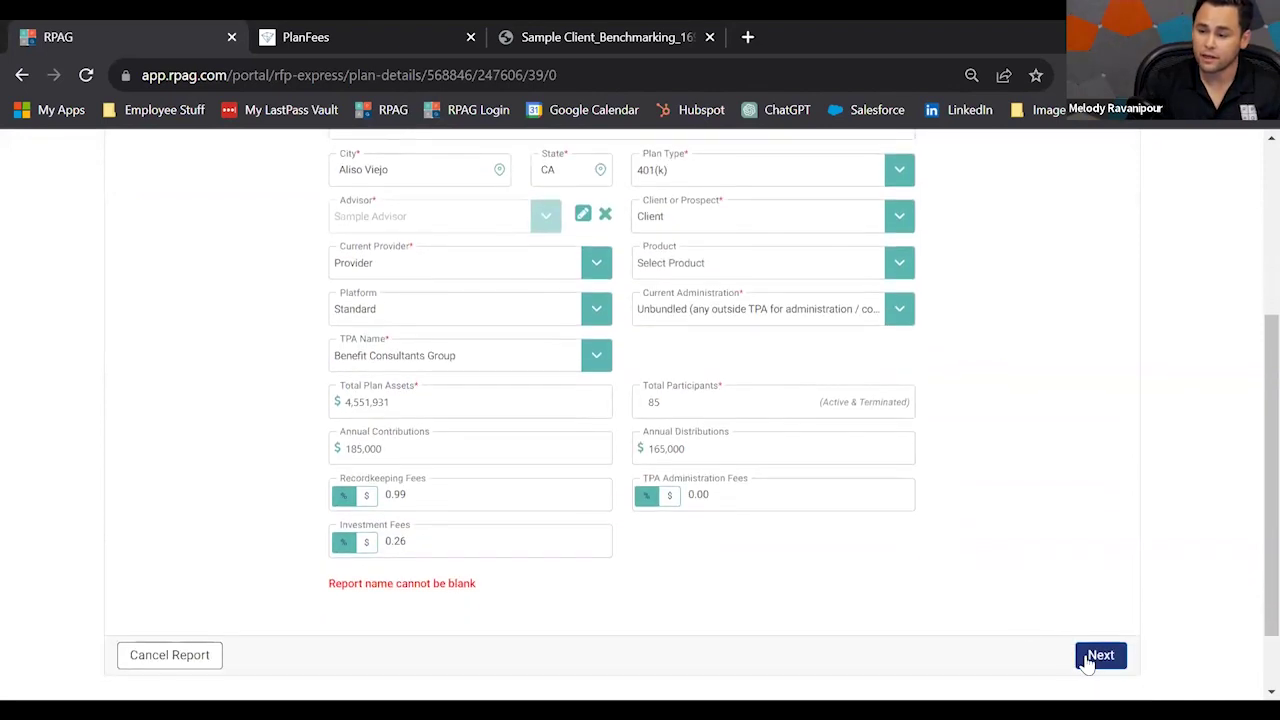
click(1087, 660)
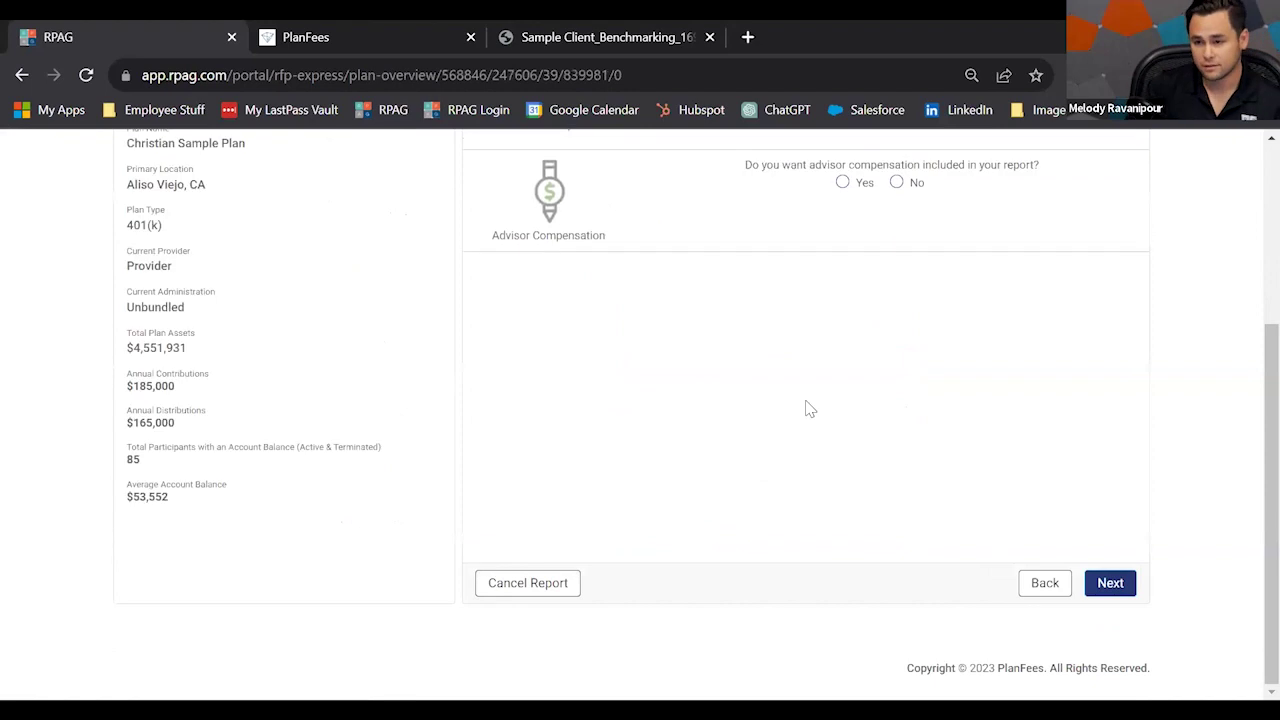
Rate a recordkeeper change as Somewhat Likely and include advisor compensation.
scroll(860, 498, up, 1)
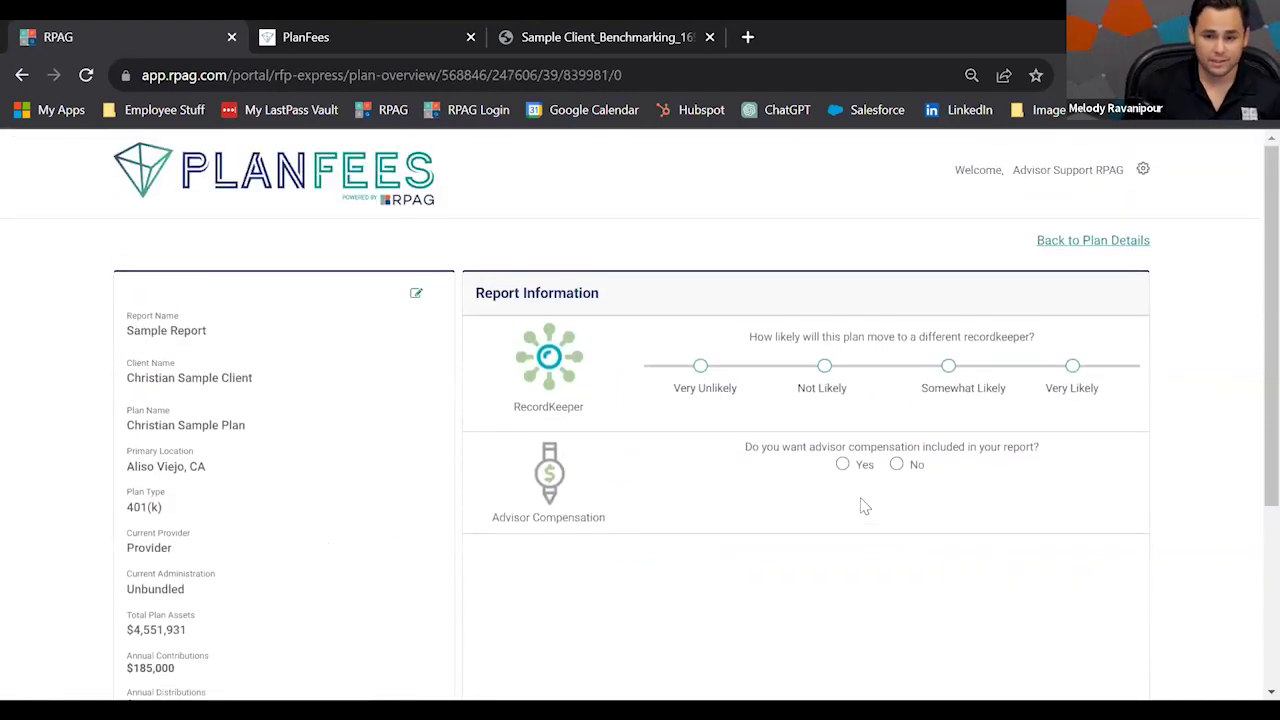
scroll(562, 514, down, 1)
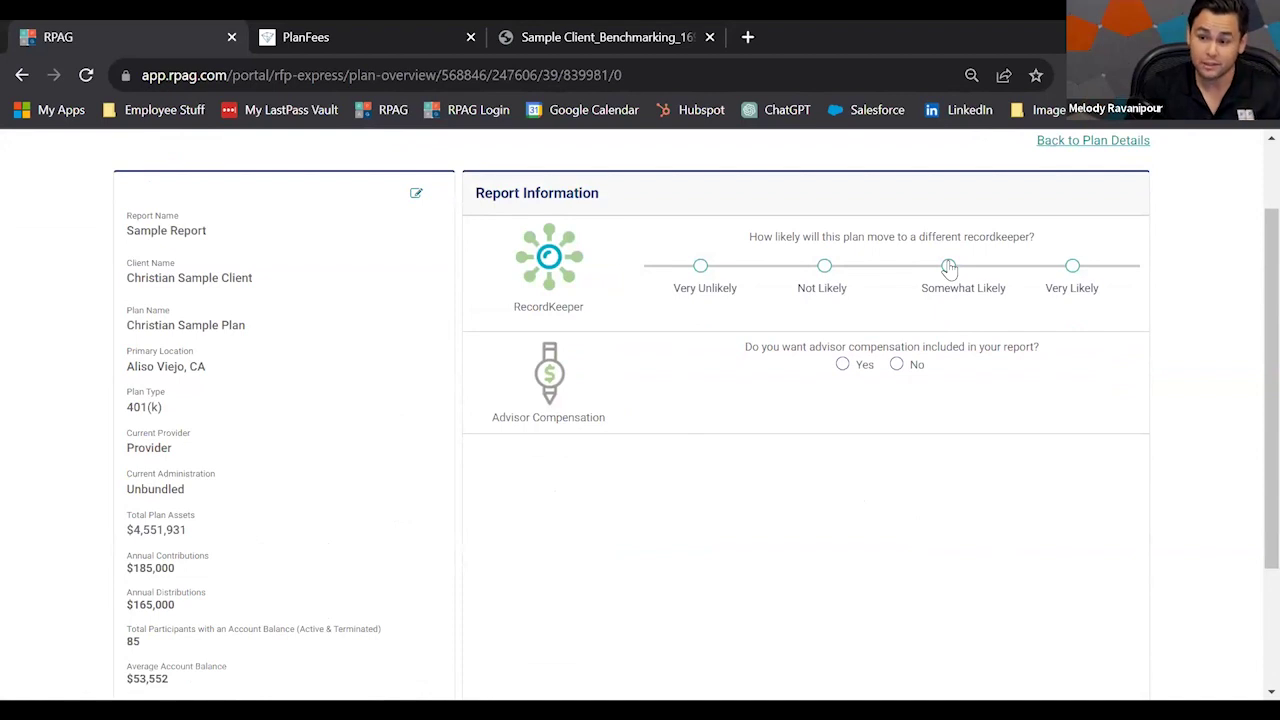
click(948, 266)
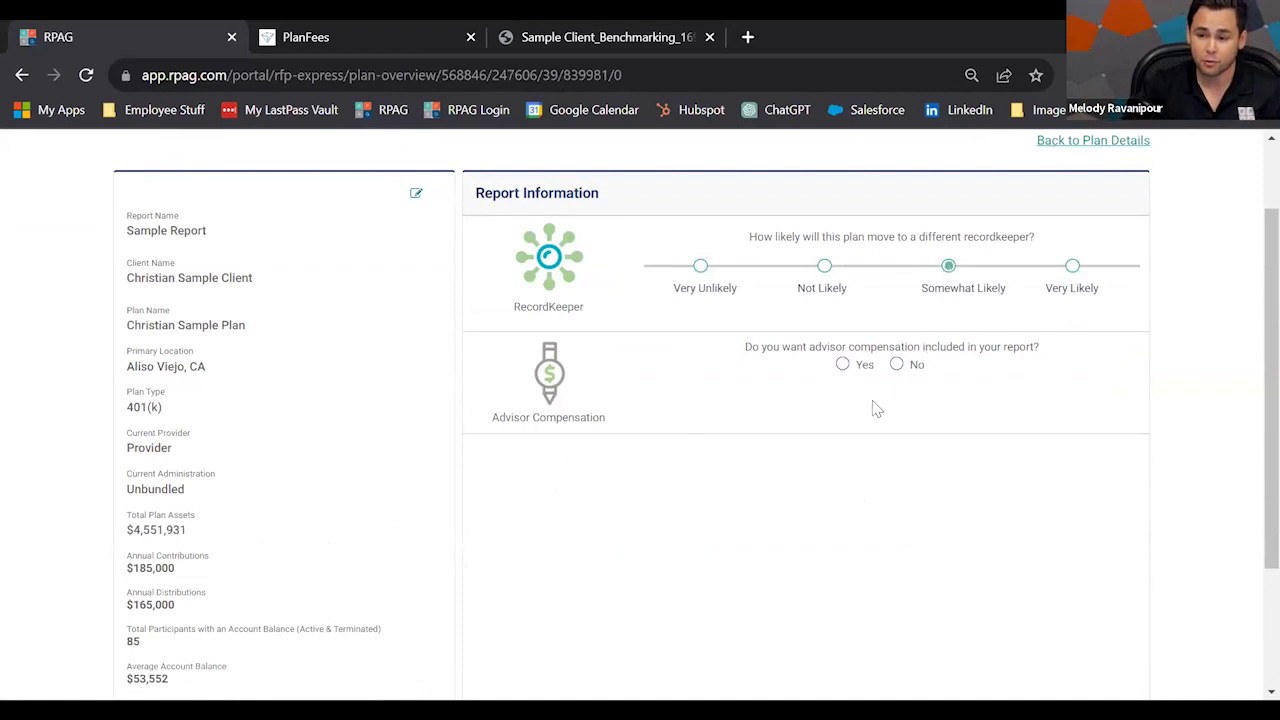
click(842, 364)
Set current advisor compensation to RIA, BPS(%) at 0.85%.
click(572, 490)
click(558, 545)
click(636, 493)
click(630, 517)
click(742, 500)
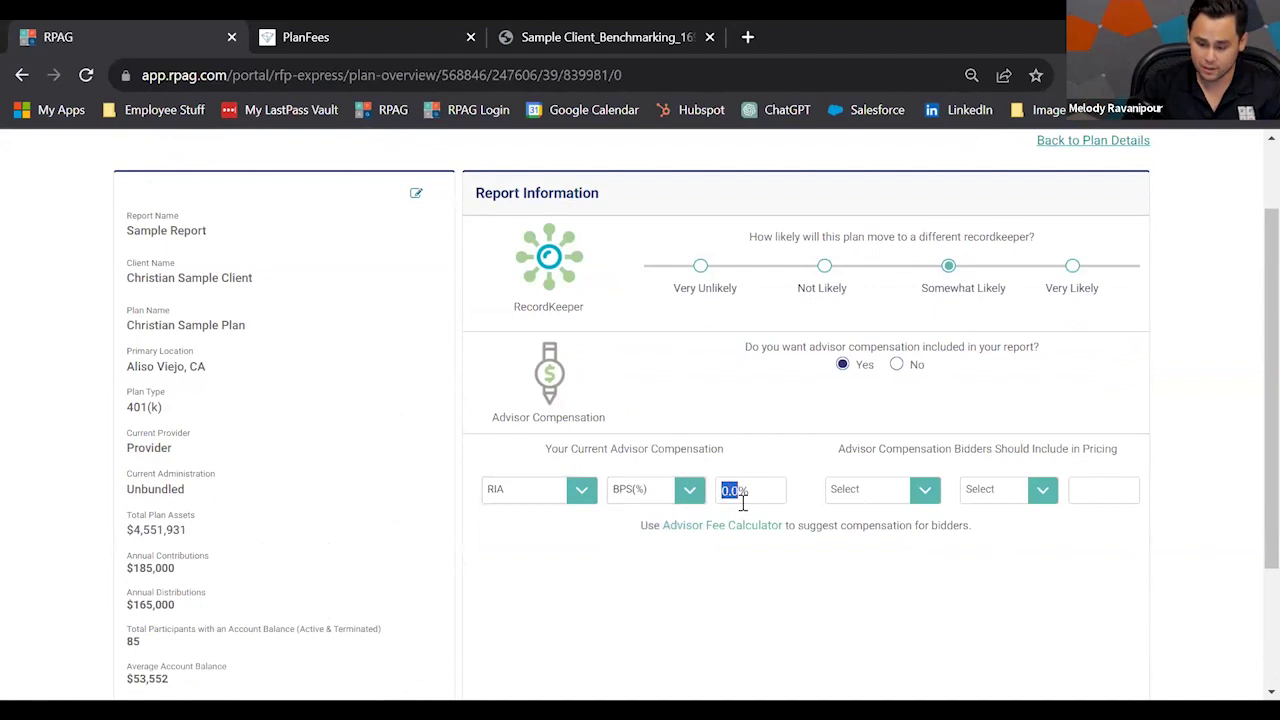
text(0.85)
Set bidders' advisor compensation to RIA, BPS(%) at 0.45% and proceed to provider quotes.
click(838, 492)
click(838, 542)
click(990, 490)
click(990, 514)
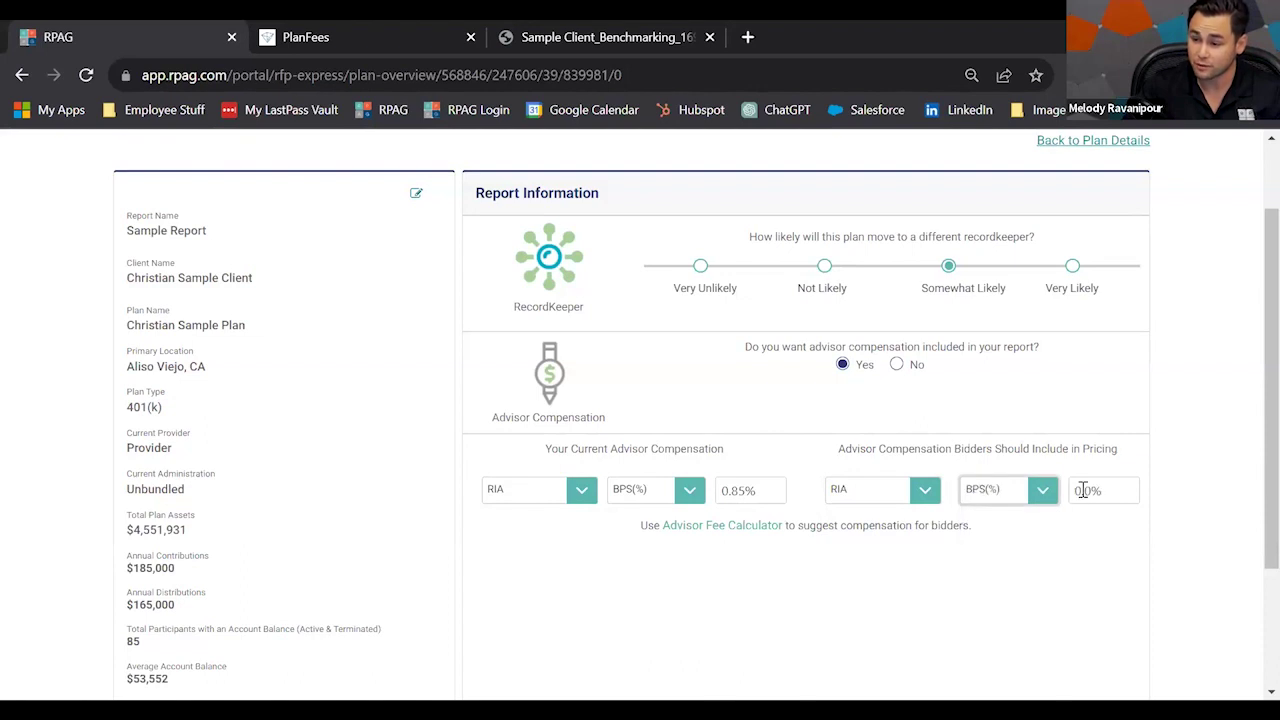
click(1086, 489)
text(0.45)
scroll(1060, 565, down, 1)
scroll(1065, 568, up, 1)
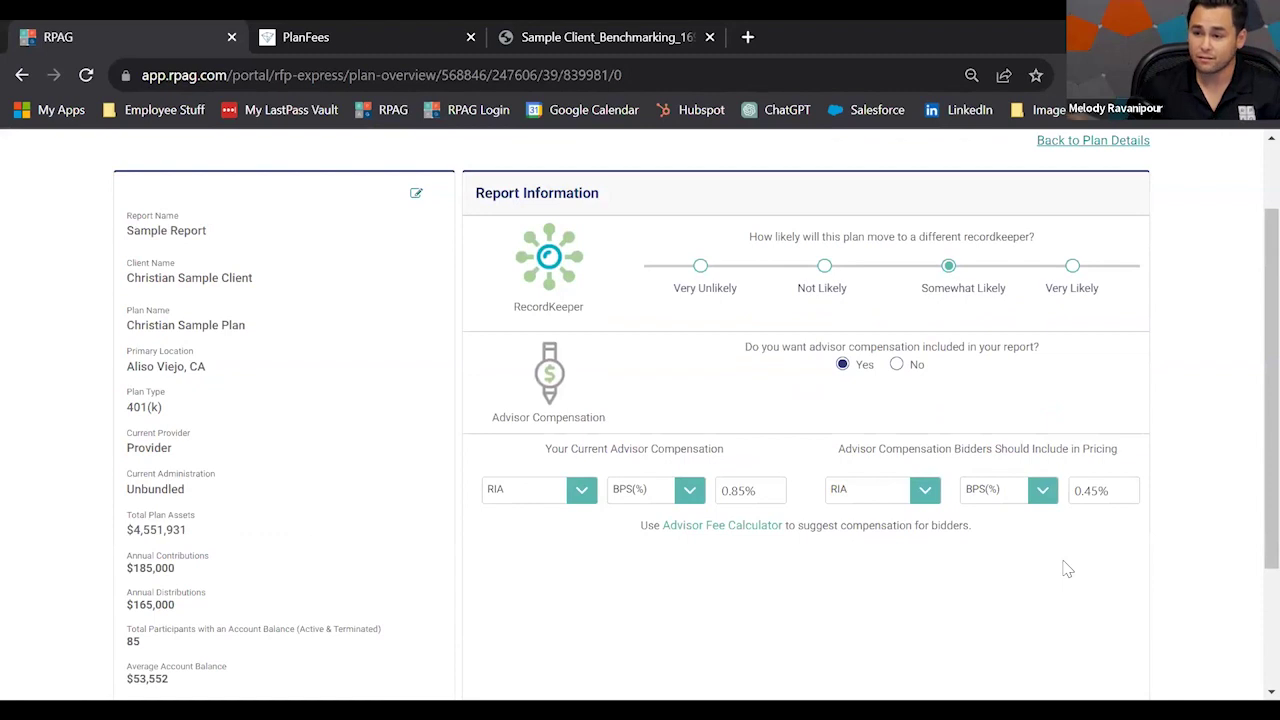
scroll(1222, 552, down, 1)
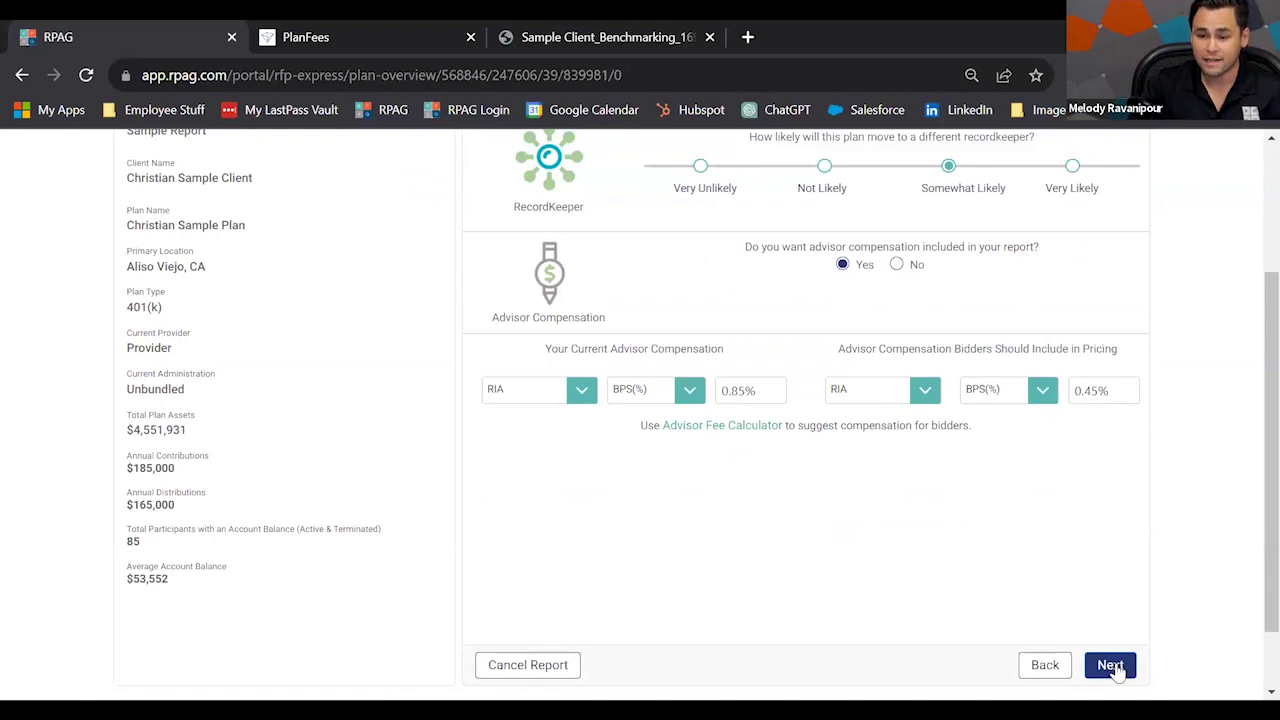
scroll(735, 596, up, 1)
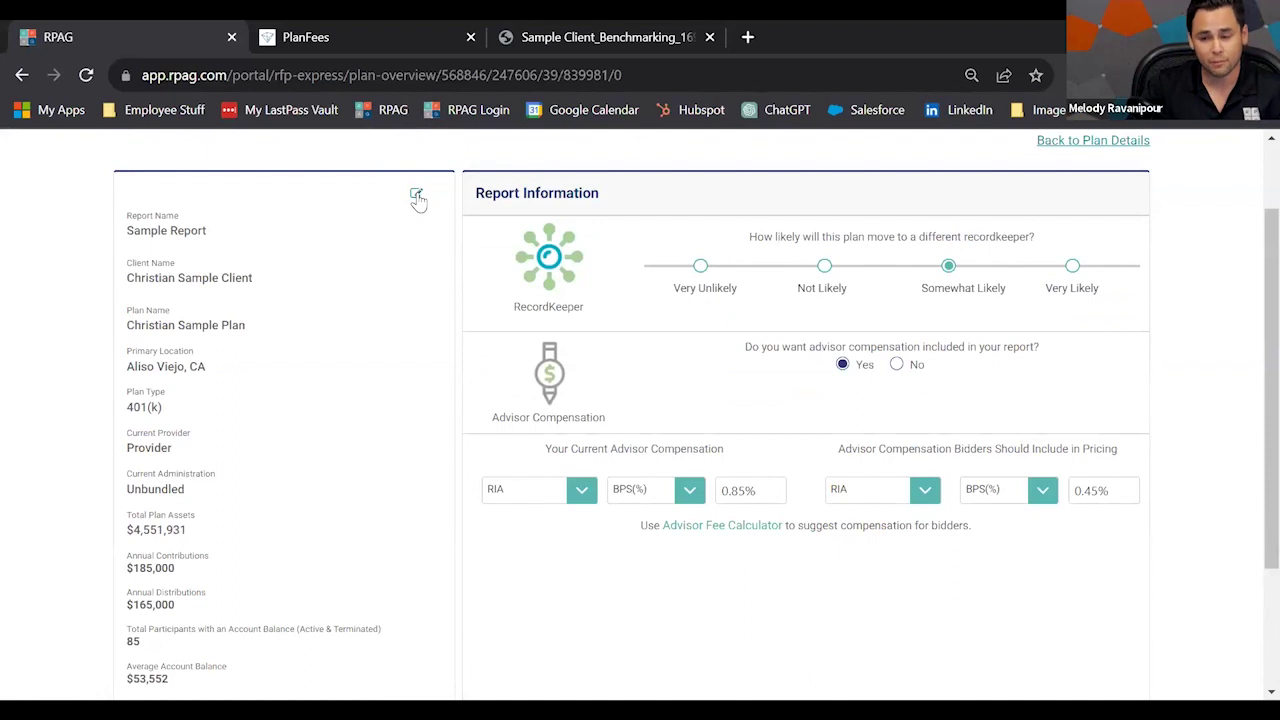
scroll(1190, 545, down, 1)
click(1110, 666)
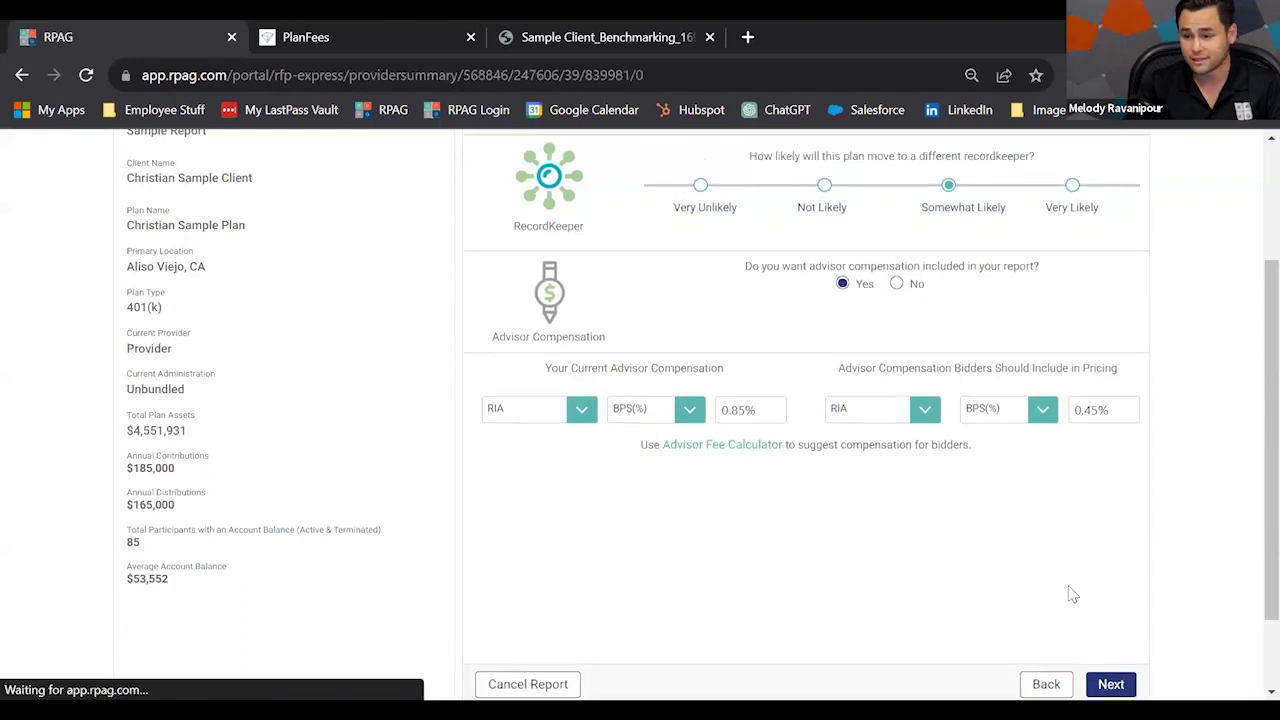
Mark the Ascensus Fee Based option (0.65% total) for comparison and open its investment expense editor.
scroll(608, 391, down, 2)
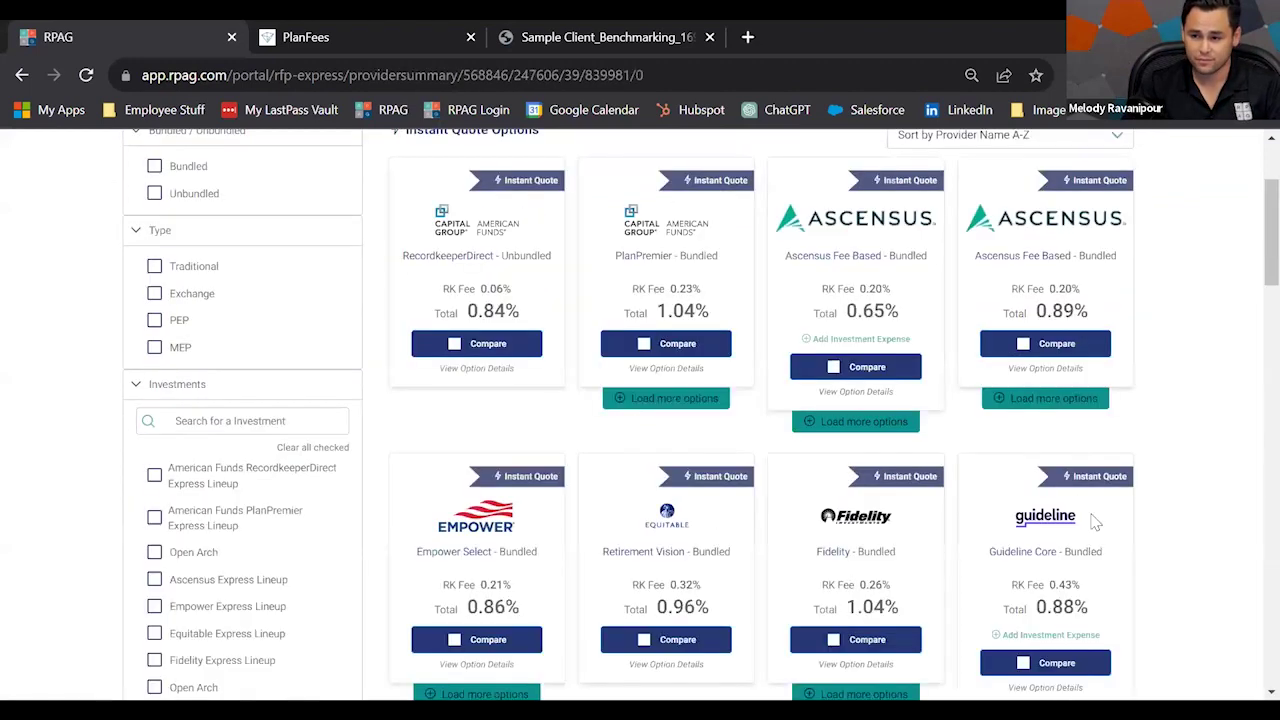
scroll(1143, 517, up, 1)
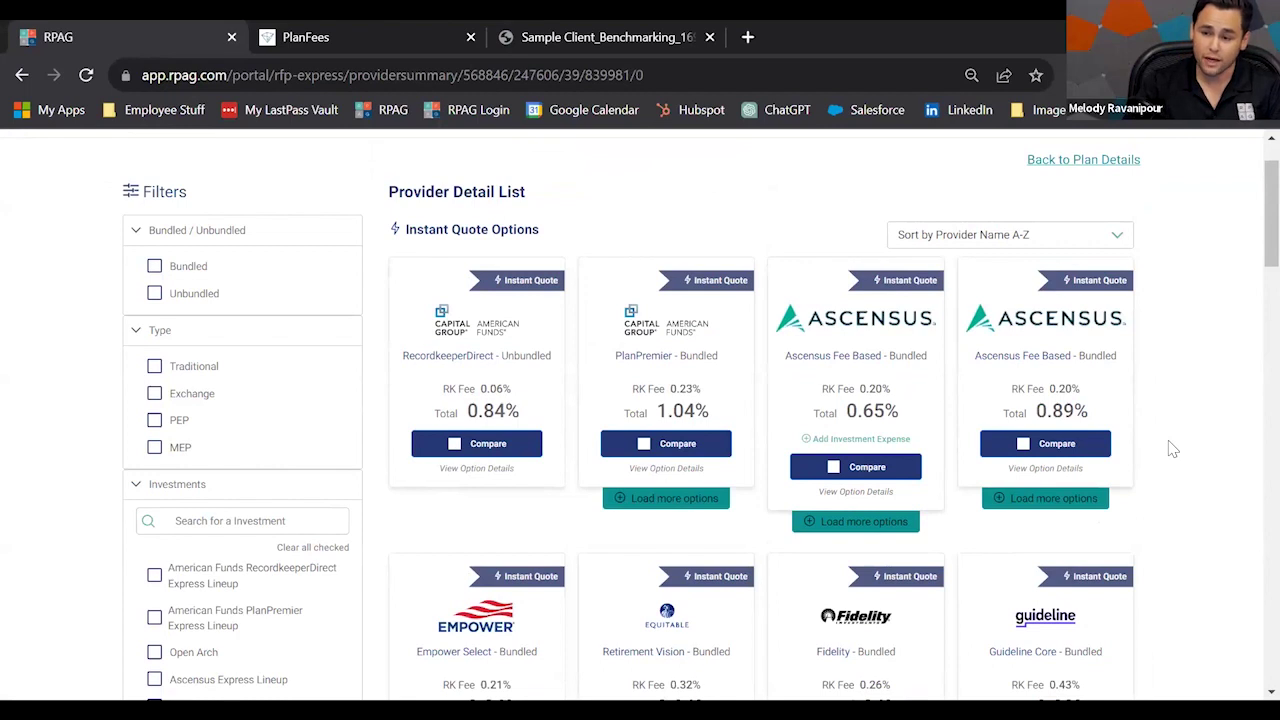
scroll(1173, 449, down, 1)
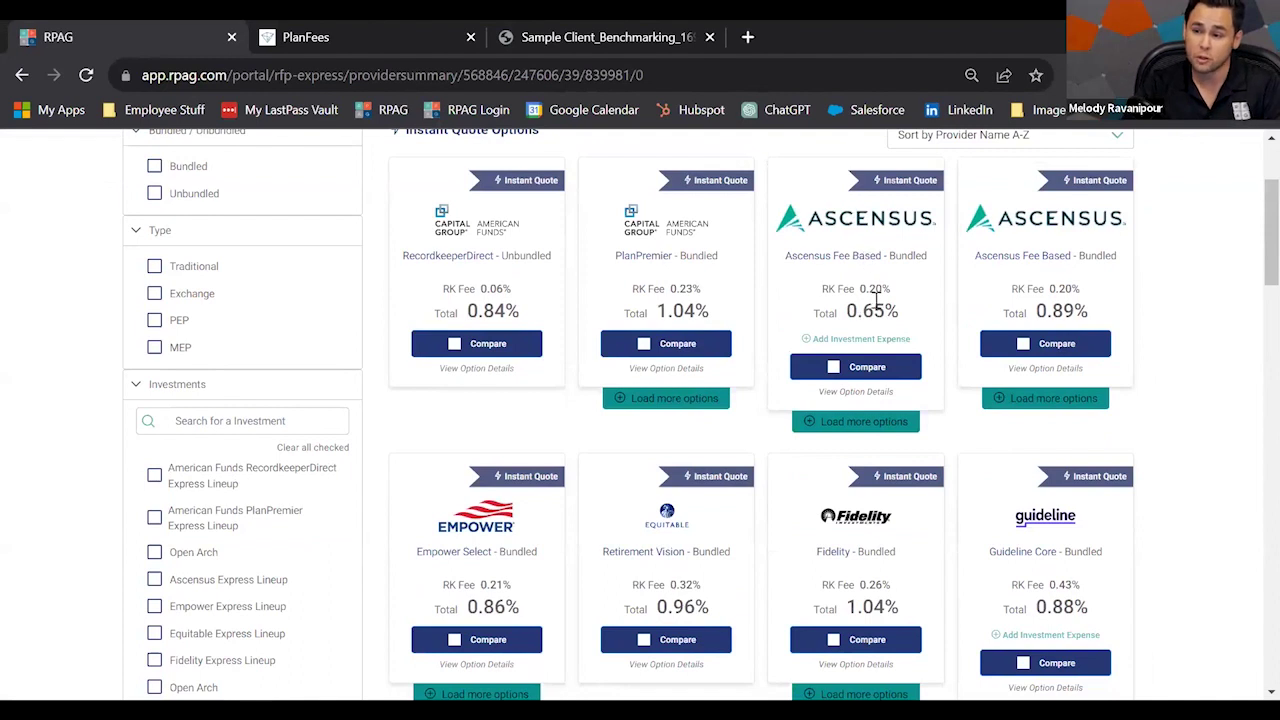
scroll(860, 286, up, 1)
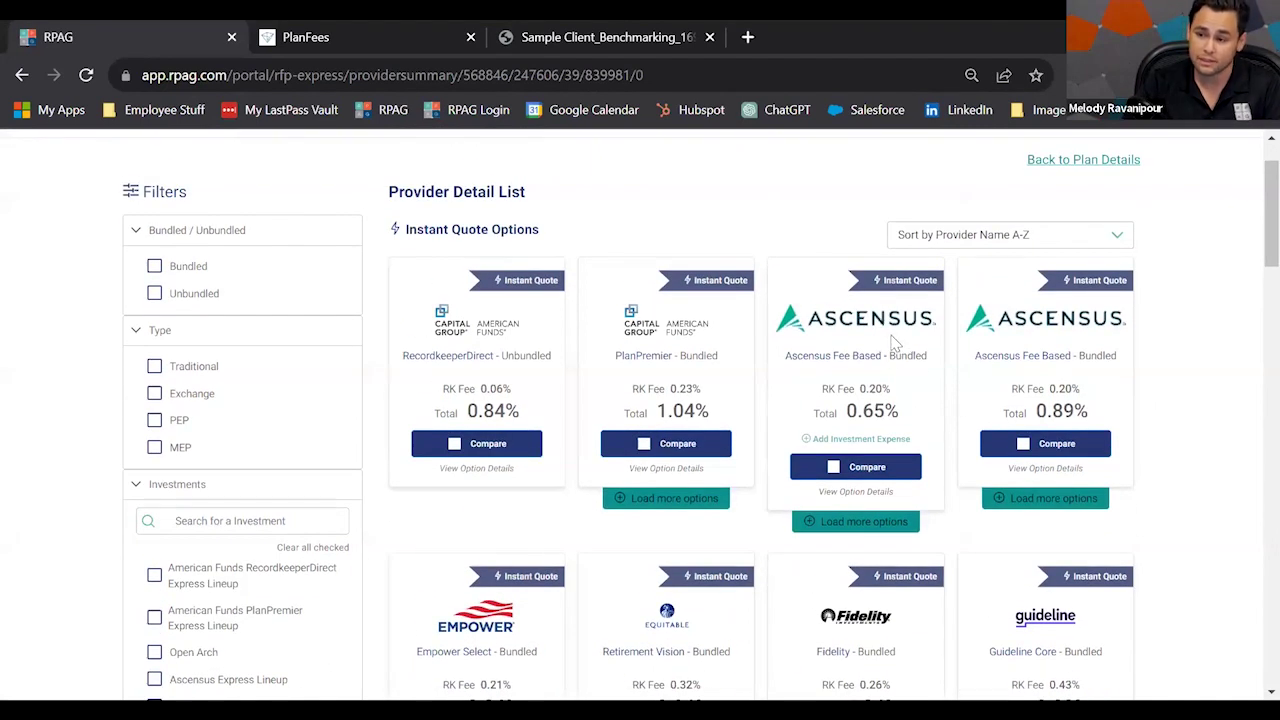
scroll(892, 334, down, 1)
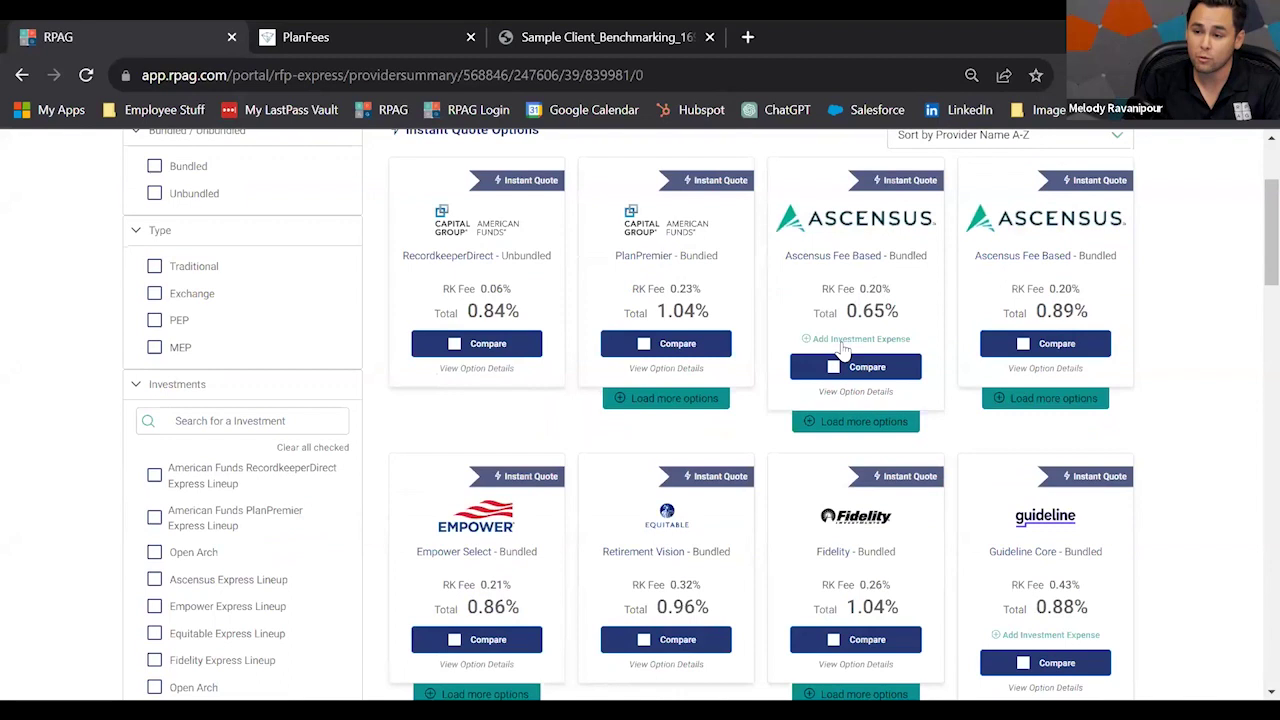
click(834, 368)
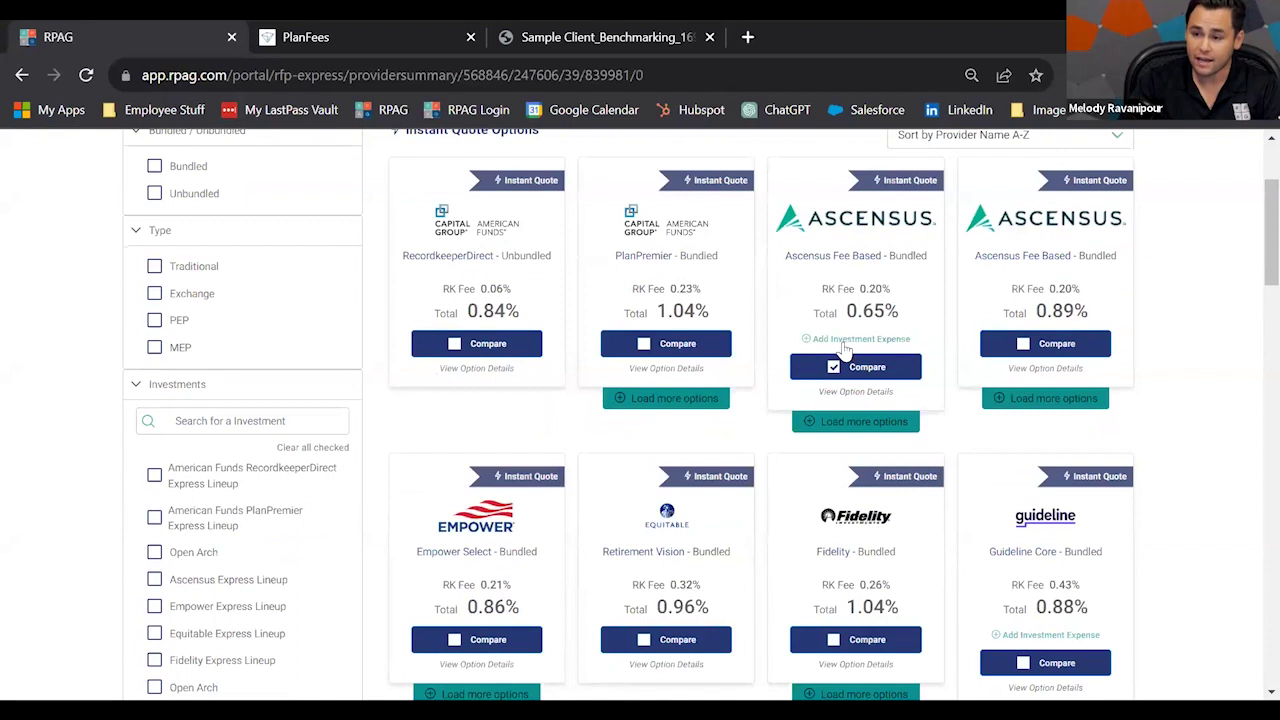
click(845, 341)
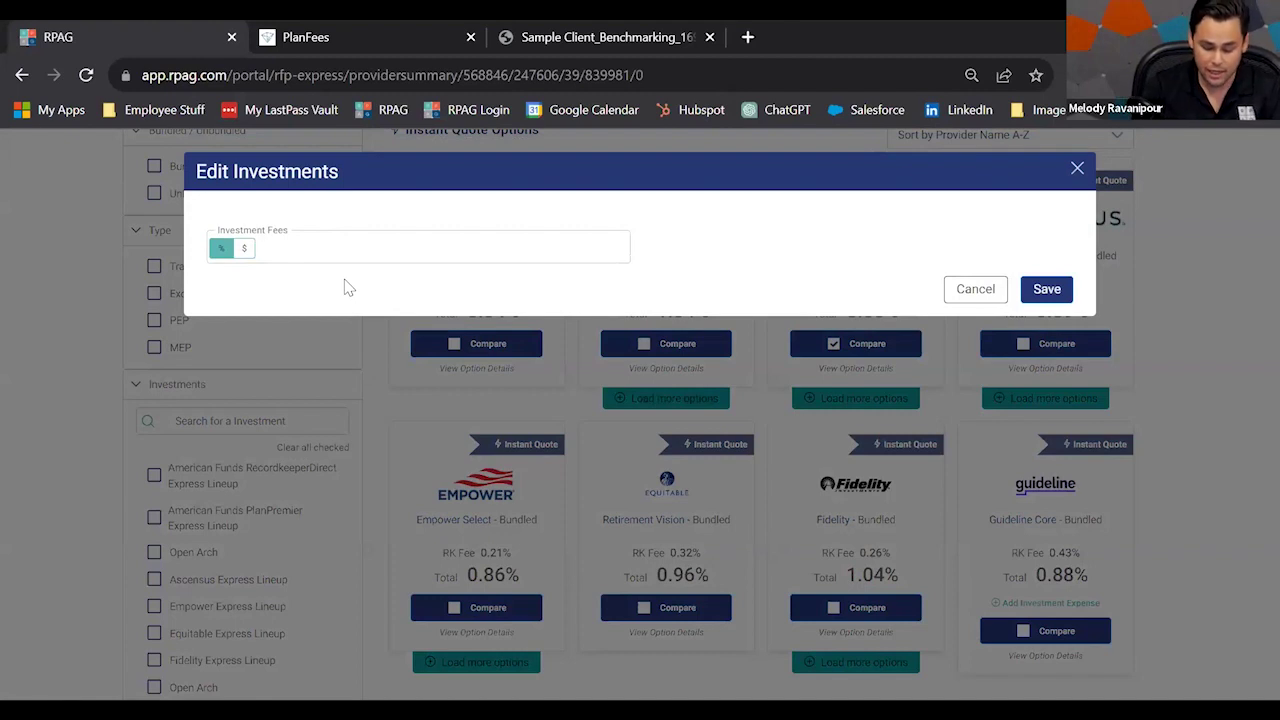
Save a 0.18% investment fee for Ascensus Fee Based, bringing its total to 0.83%.
text(0.18)
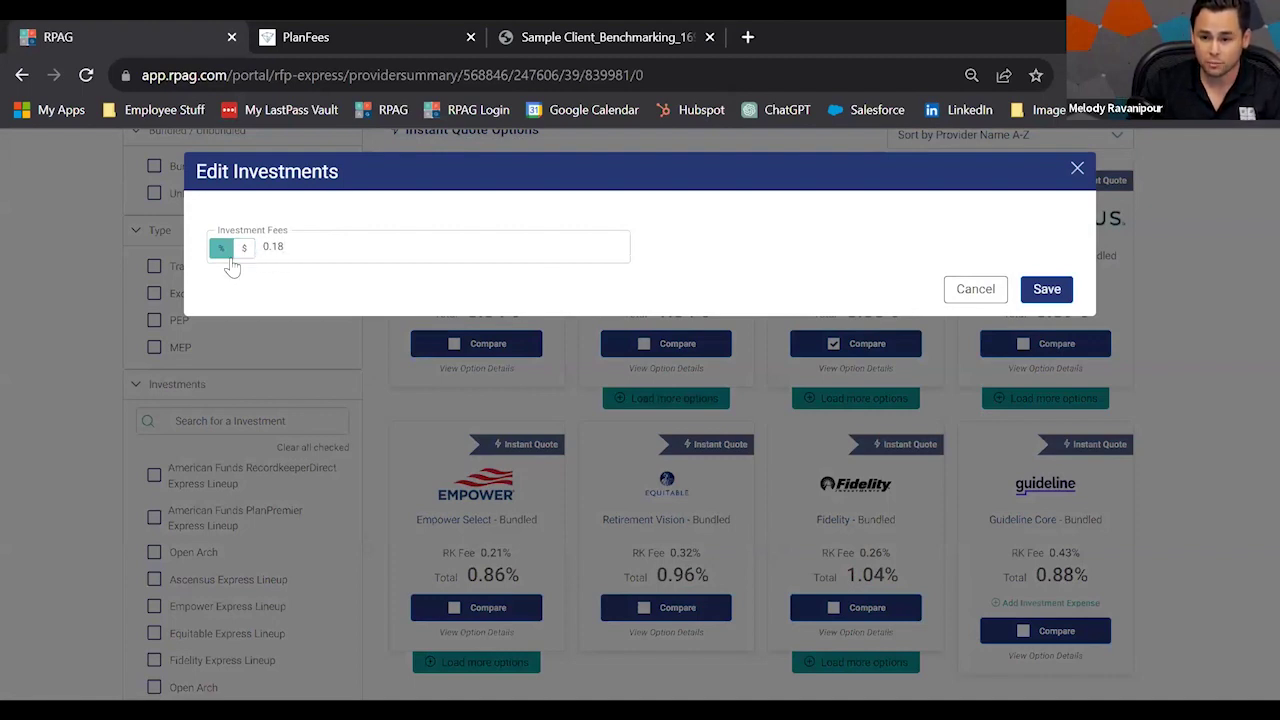
click(1062, 297)
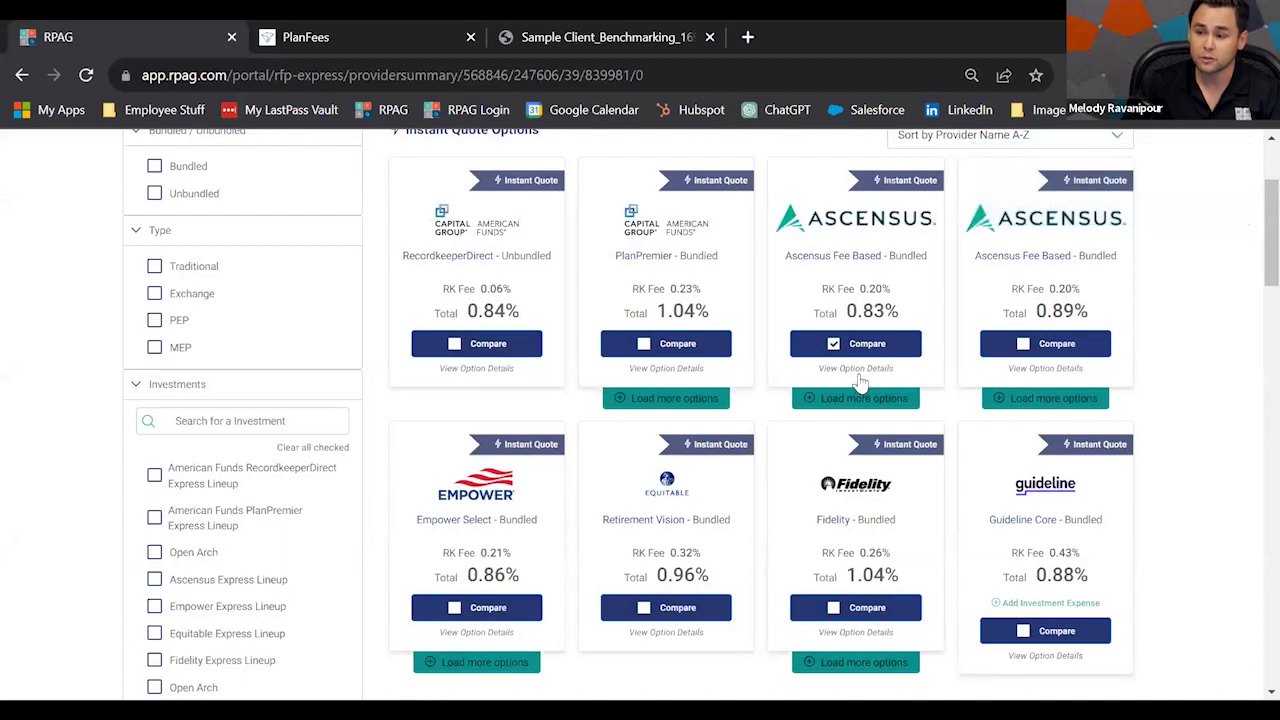
click(857, 370)
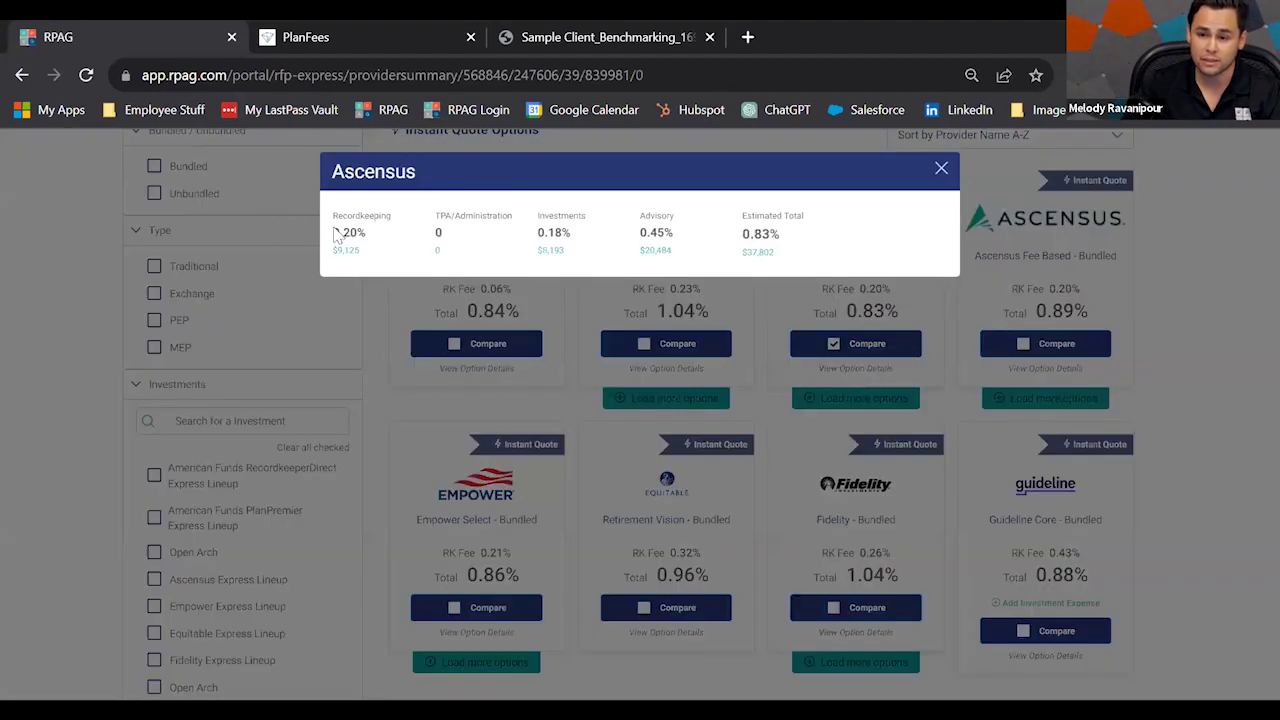
drag(350, 235, 365, 258)
click(365, 260)
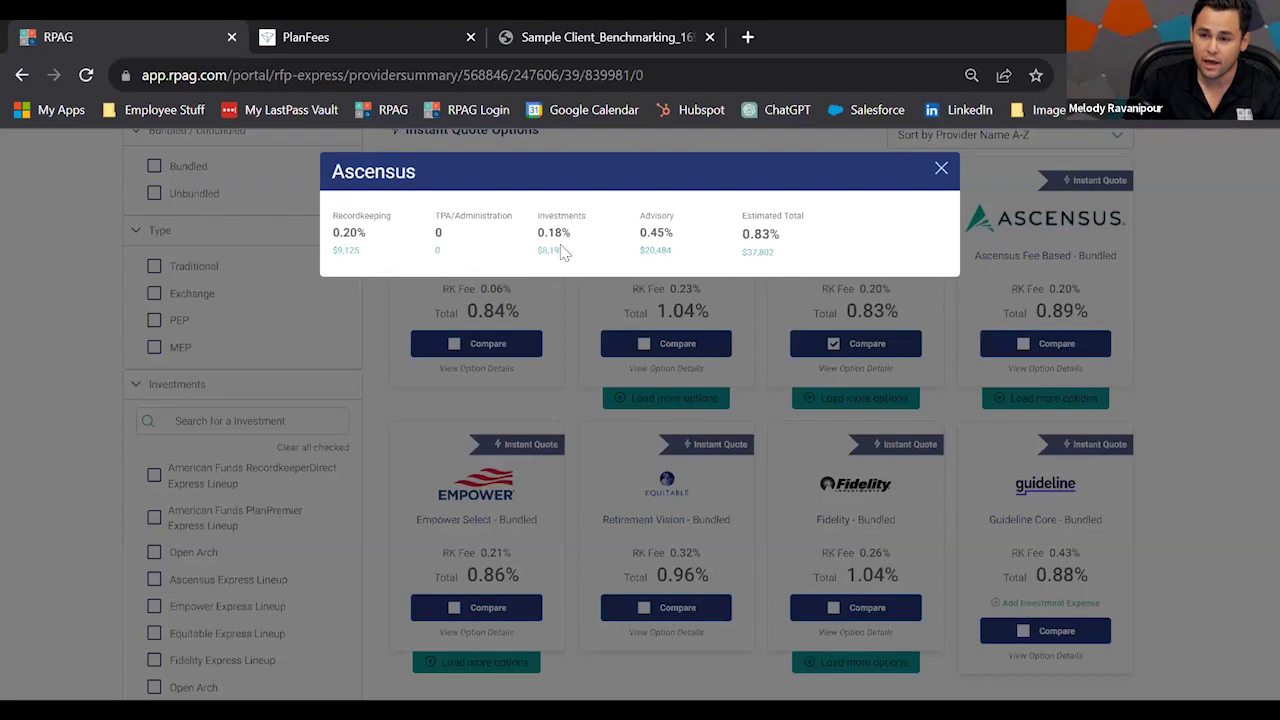
drag(563, 249, 538, 216)
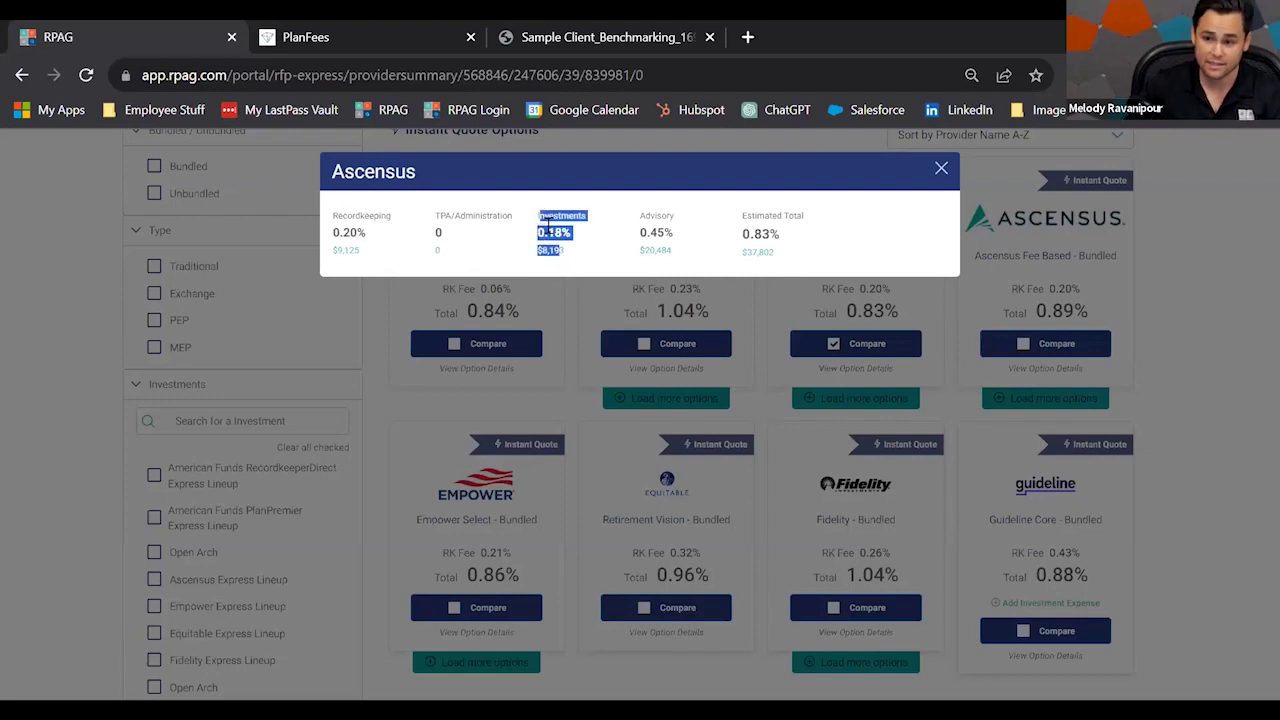
click(558, 234)
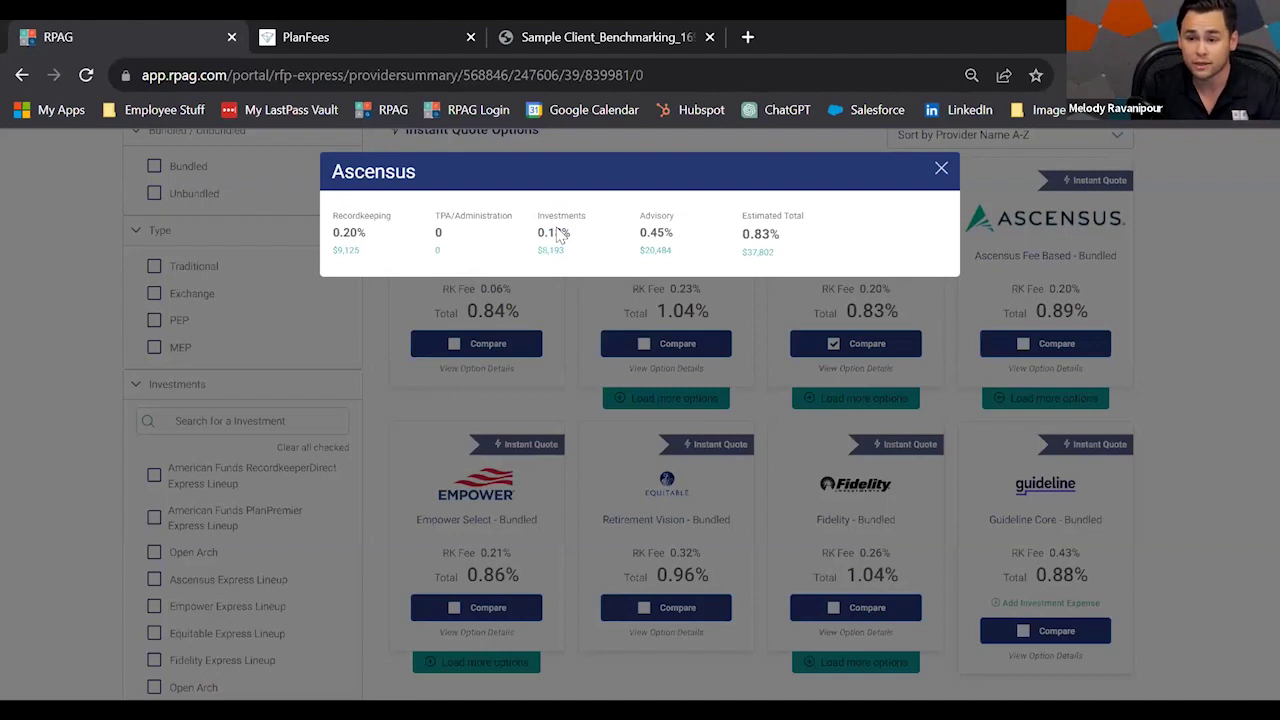
click(942, 172)
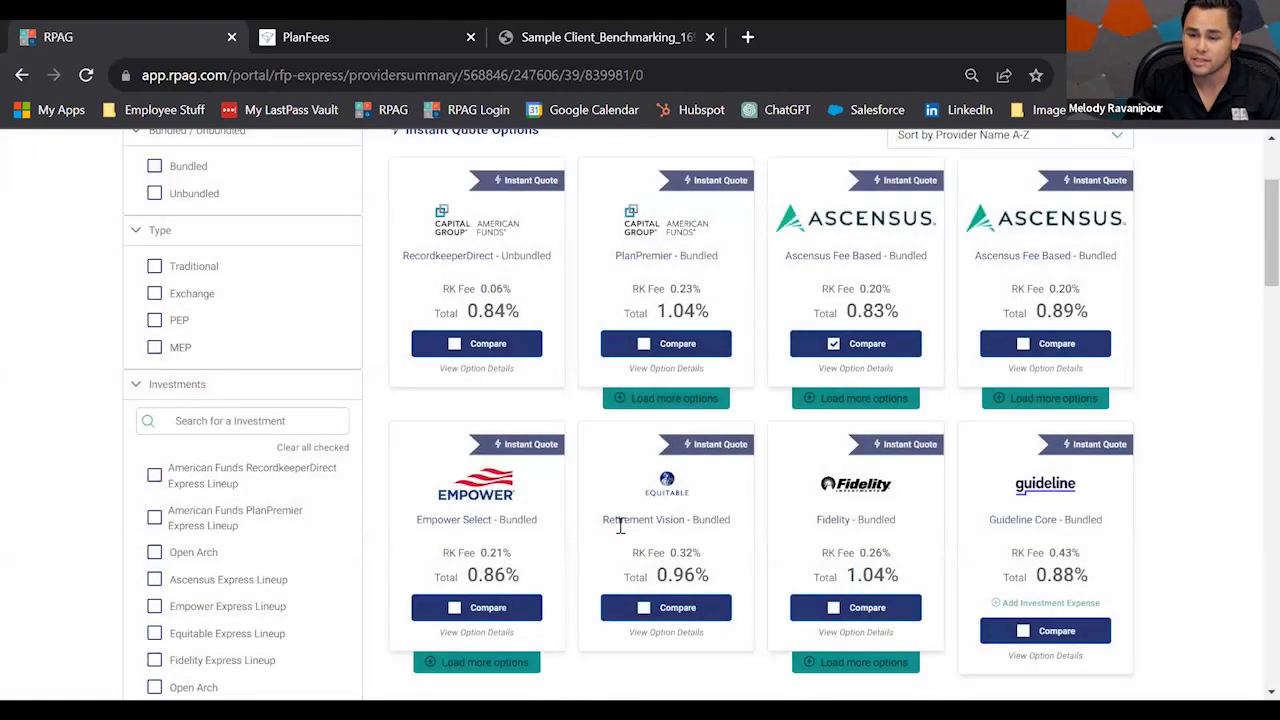
Review Empower Select's option details: 0.86% total fee and Express Lineup fund allocations.
click(476, 632)
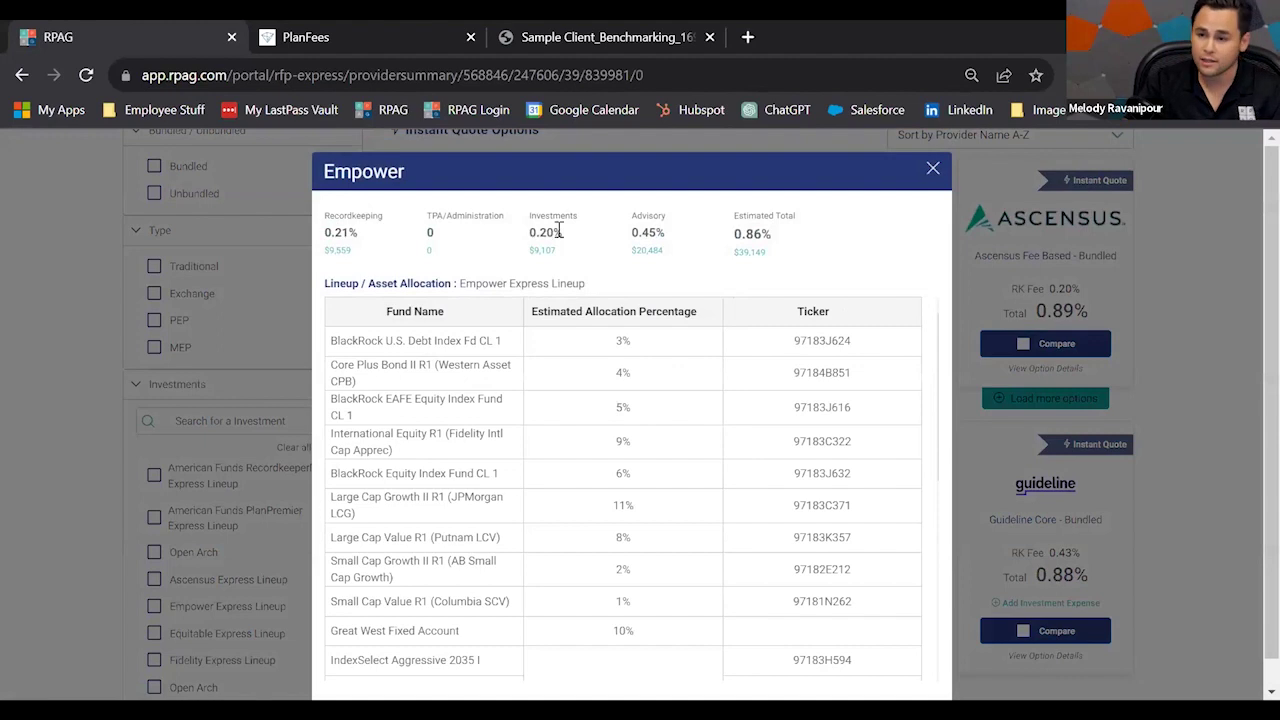
scroll(794, 346, down, 3)
scroll(790, 390, up, 3)
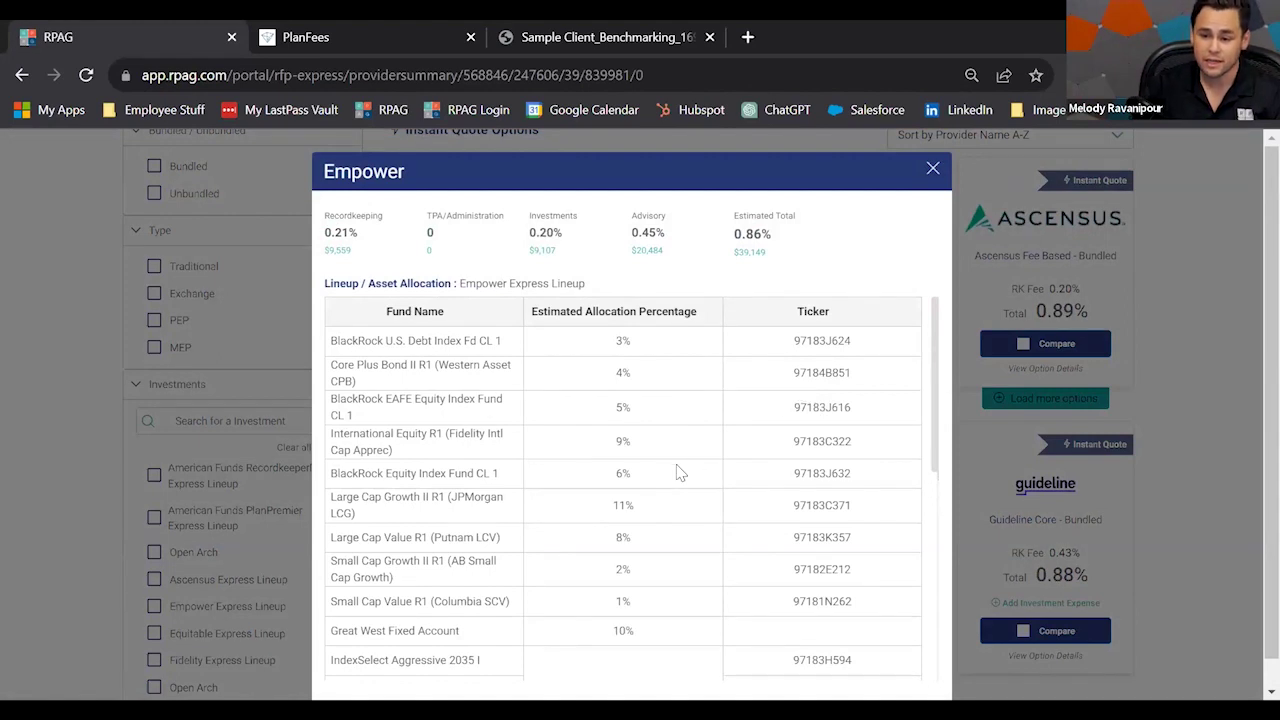
scroll(673, 470, down, 1)
scroll(670, 498, down, 1)
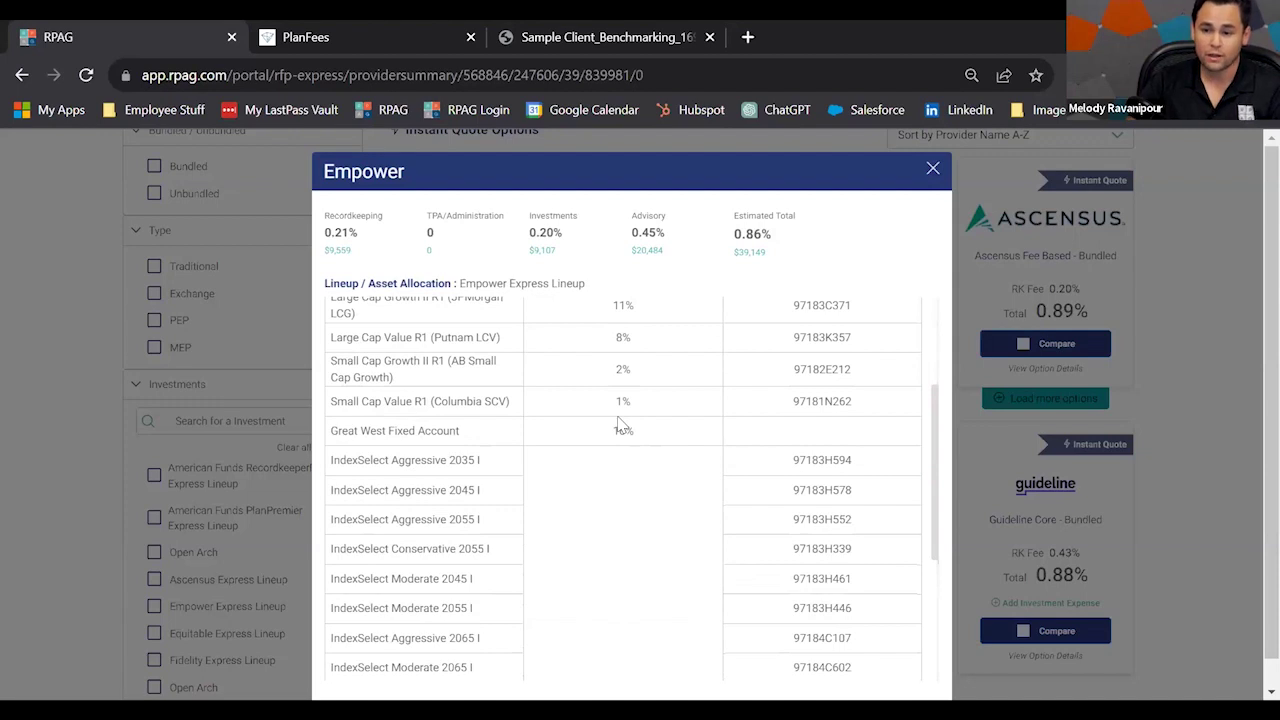
scroll(624, 462, up, 1)
scroll(624, 466, up, 1)
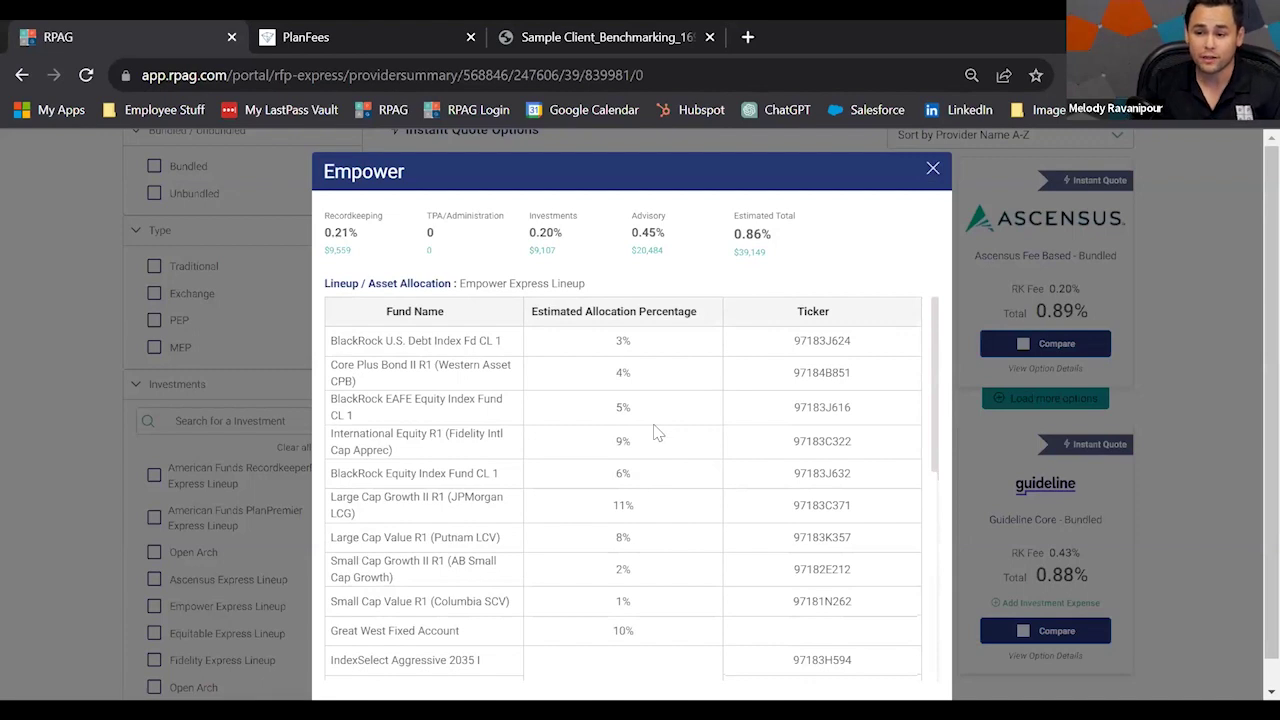
Close the Empower details and start a custom quote request from Sample RFP Express.
click(931, 169)
scroll(1080, 570, down, 4)
scroll(1080, 565, down, 2)
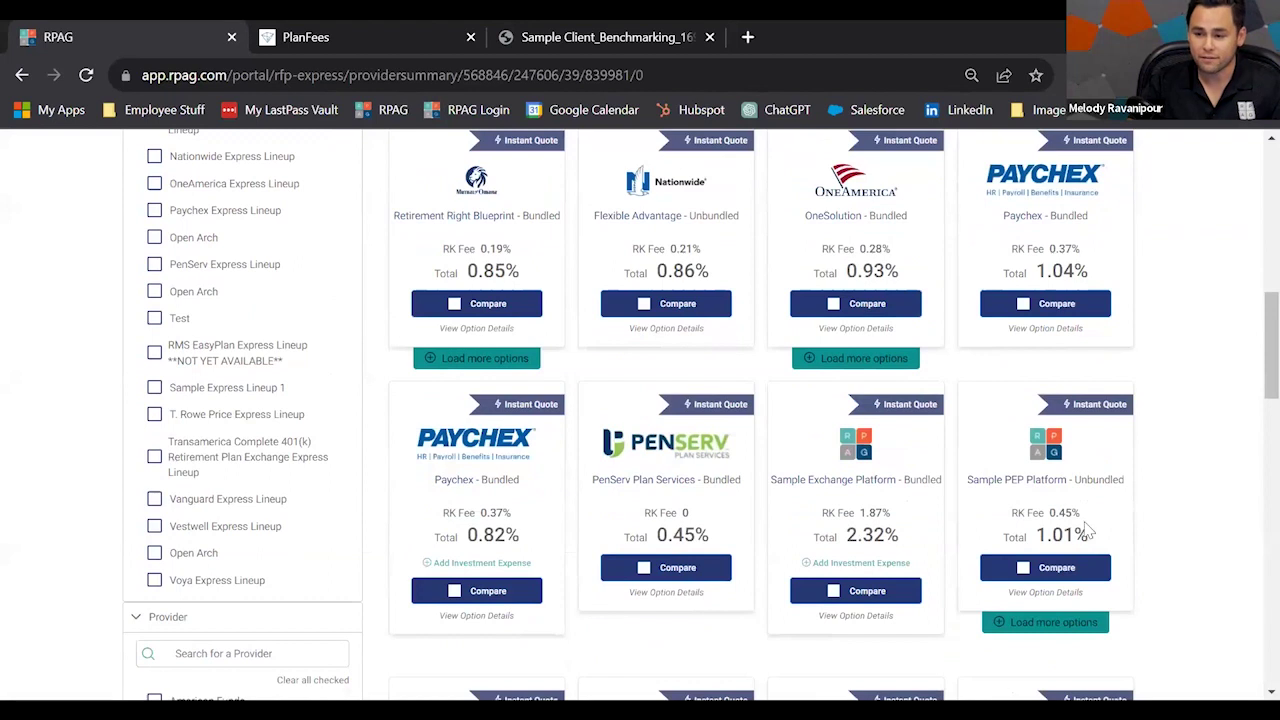
scroll(1083, 525, down, 9)
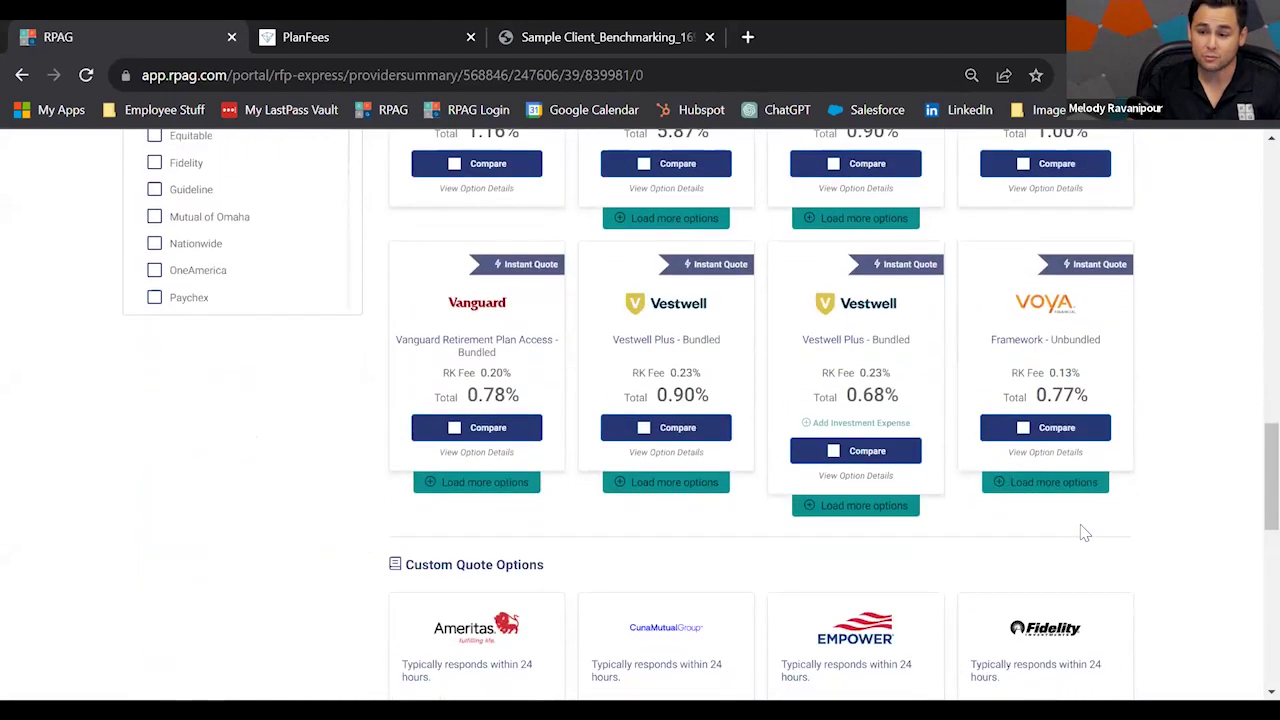
scroll(1080, 537, down, 1)
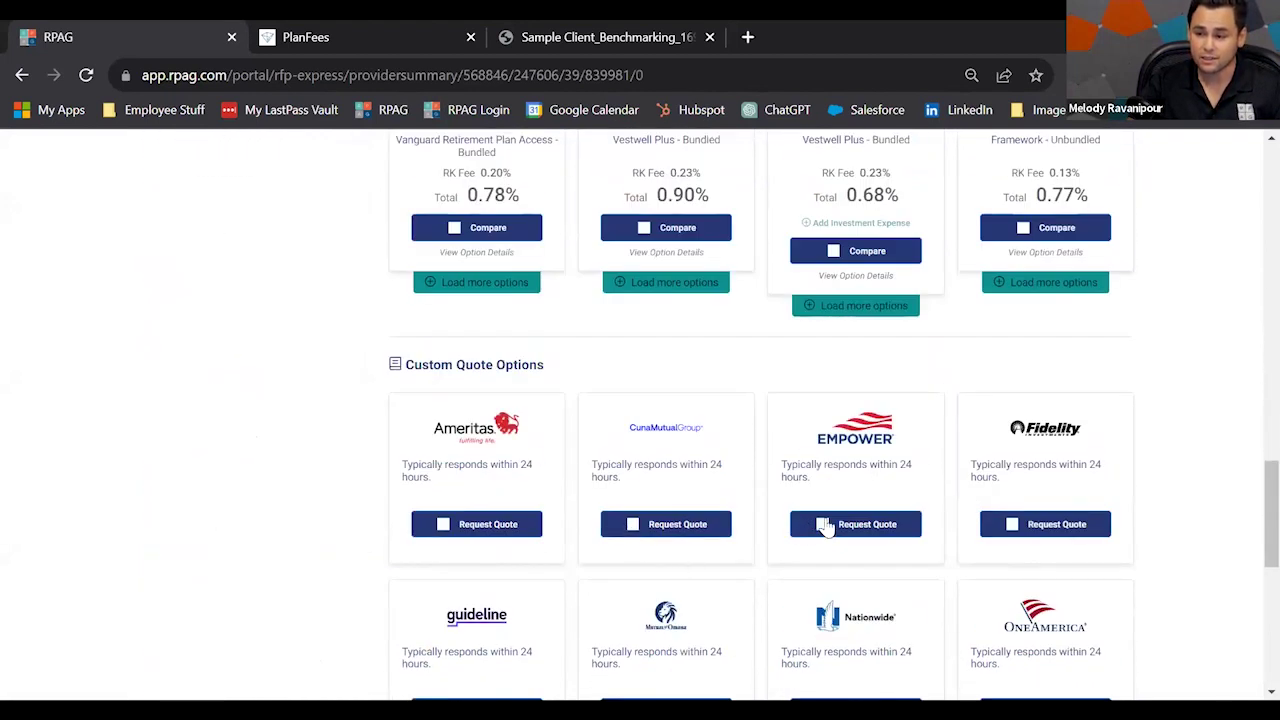
scroll(830, 530, down, 1)
scroll(862, 550, down, 3)
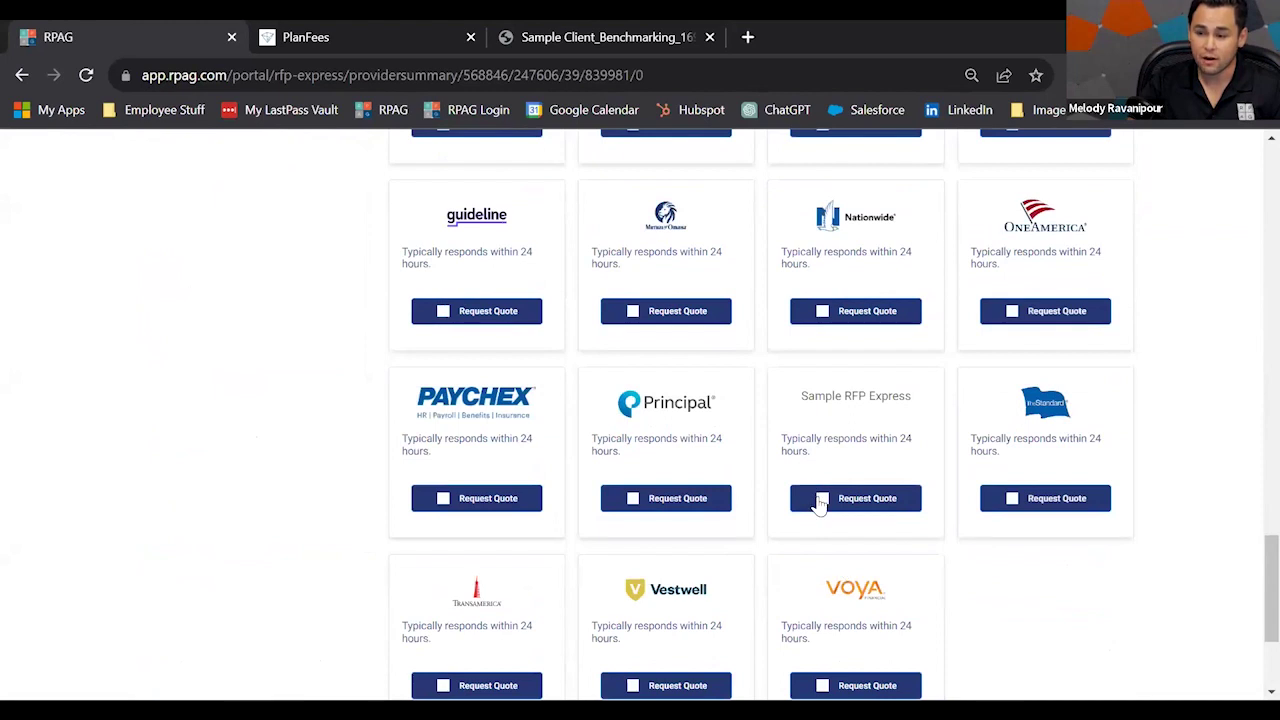
click(820, 500)
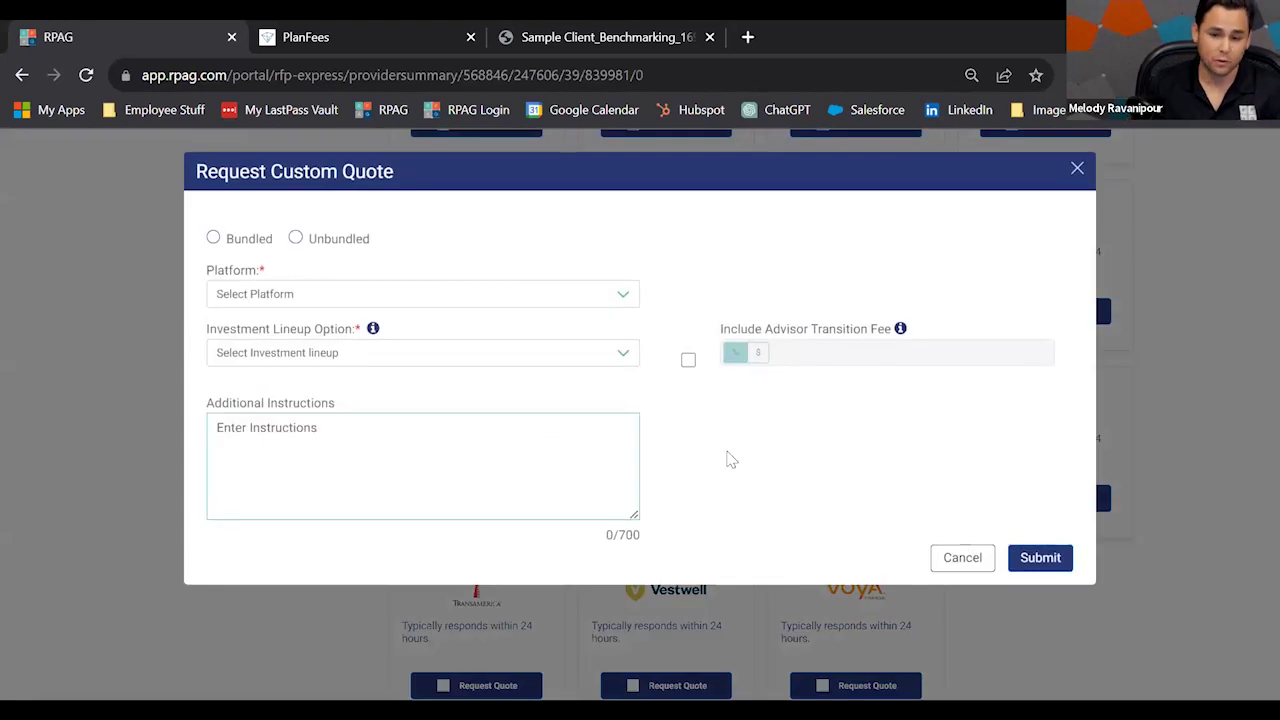
Make the custom quote unbundled on the Sample PEP Platform Unbundled platform.
click(213, 238)
click(295, 238)
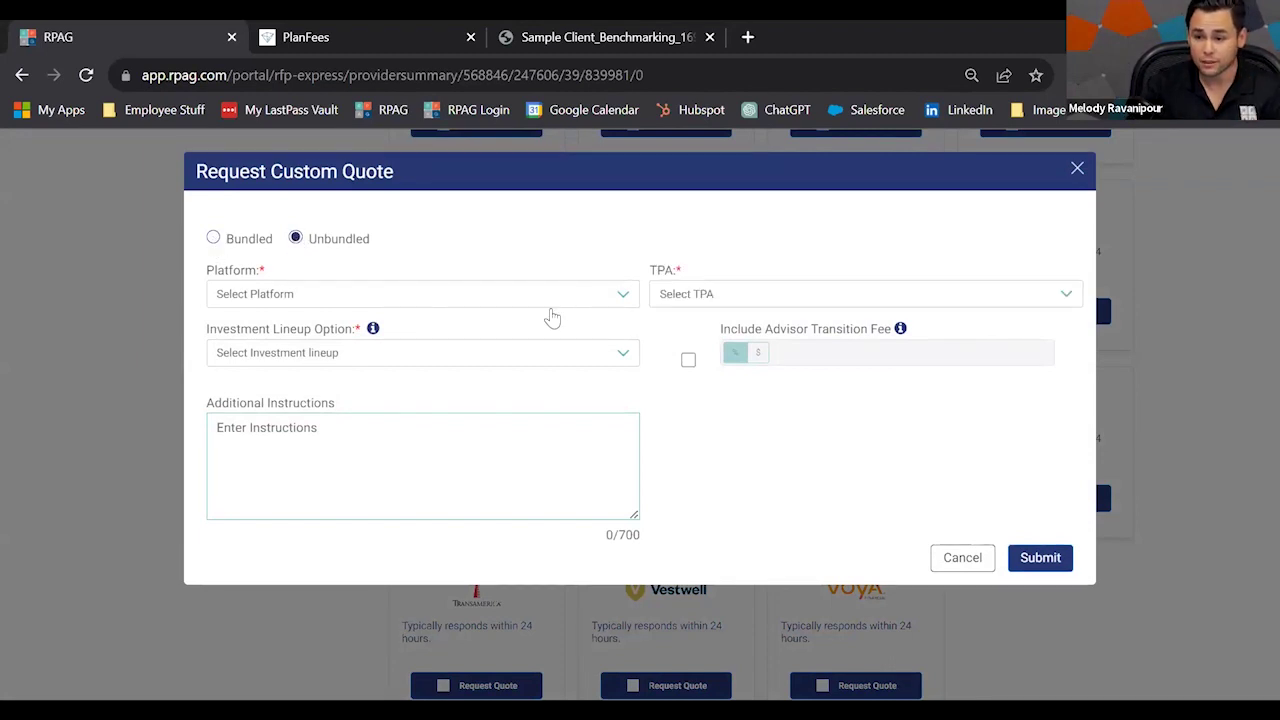
click(328, 294)
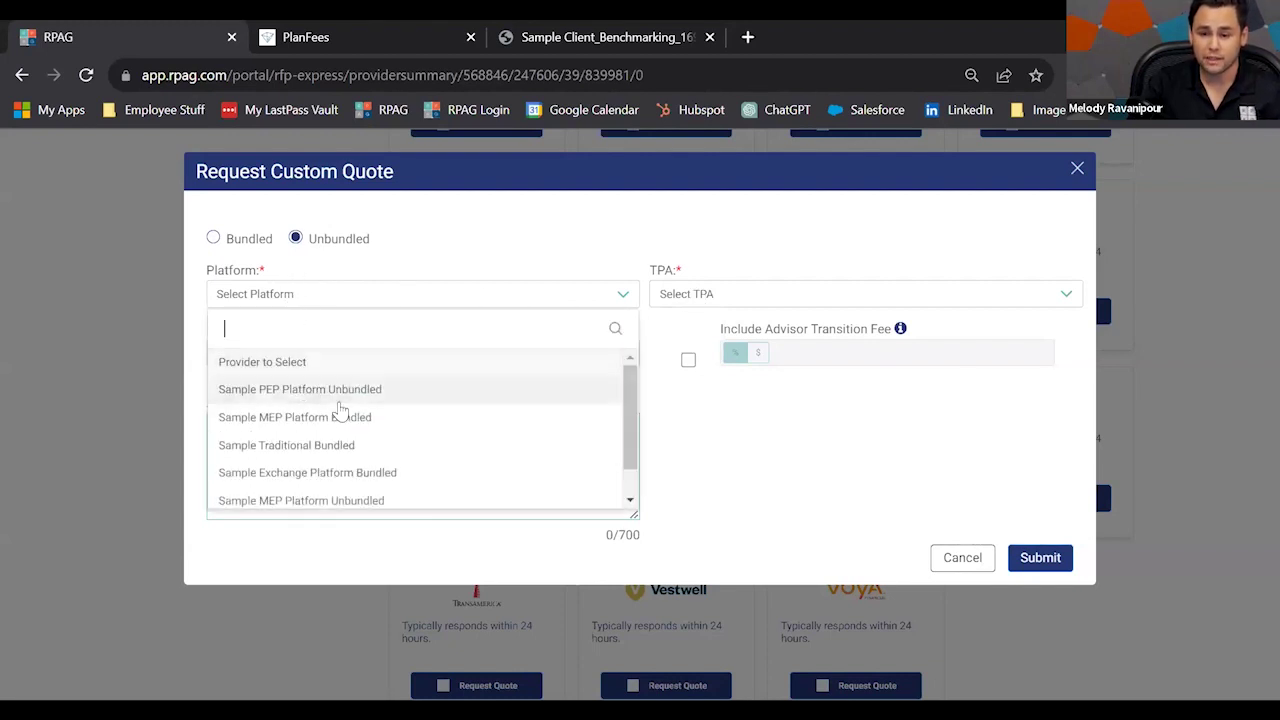
scroll(340, 410, down, 1)
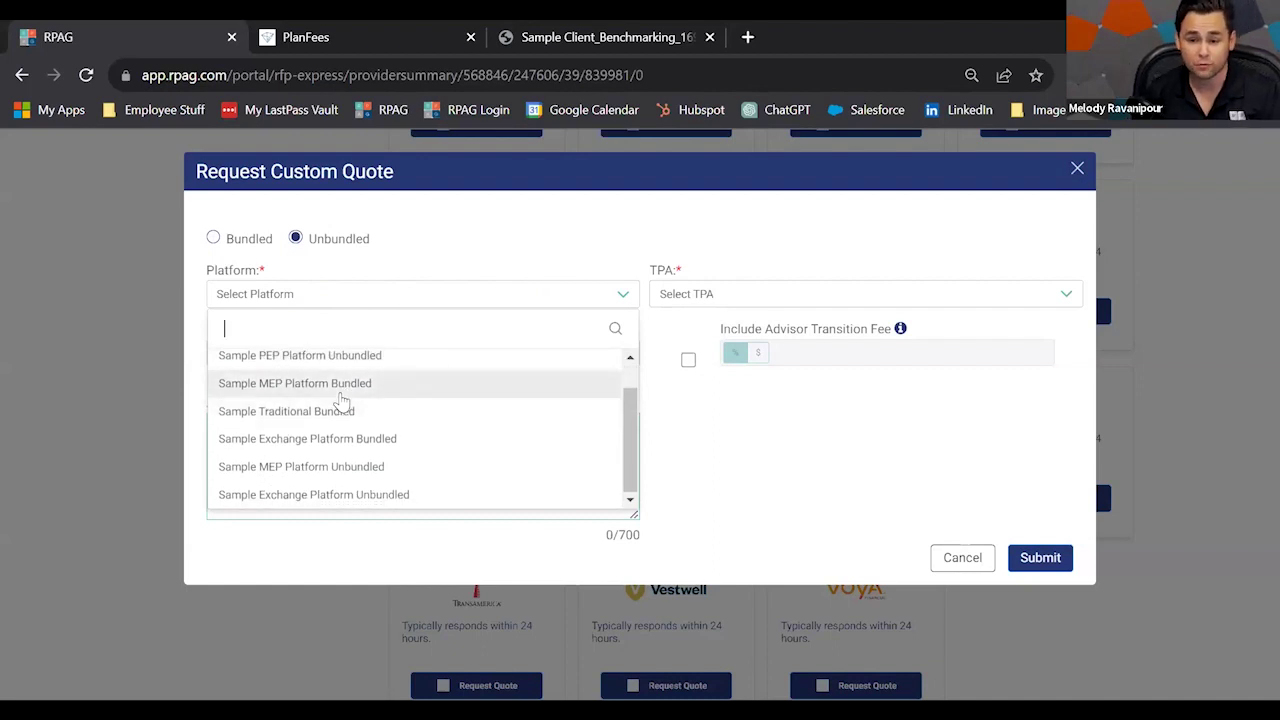
click(300, 356)
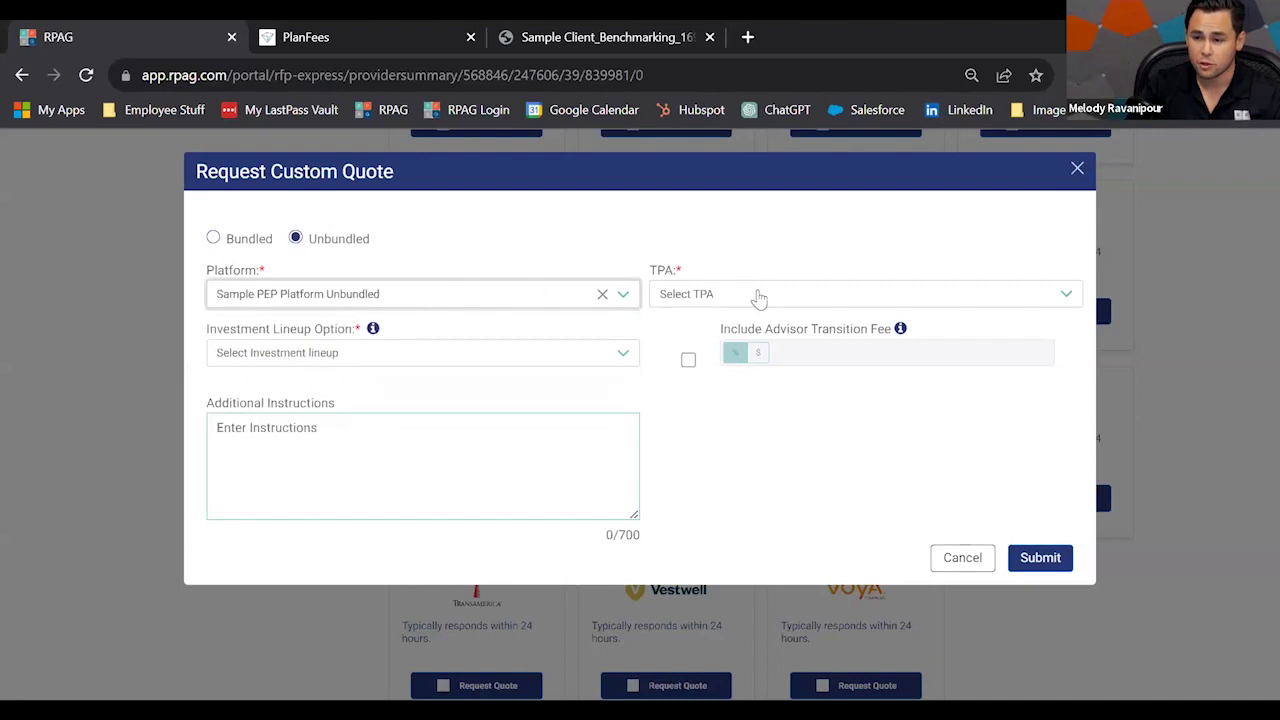
Choose Benefit Plans Plus, LLC as the quote's TPA.
click(721, 295)
scroll(724, 415, down, 2)
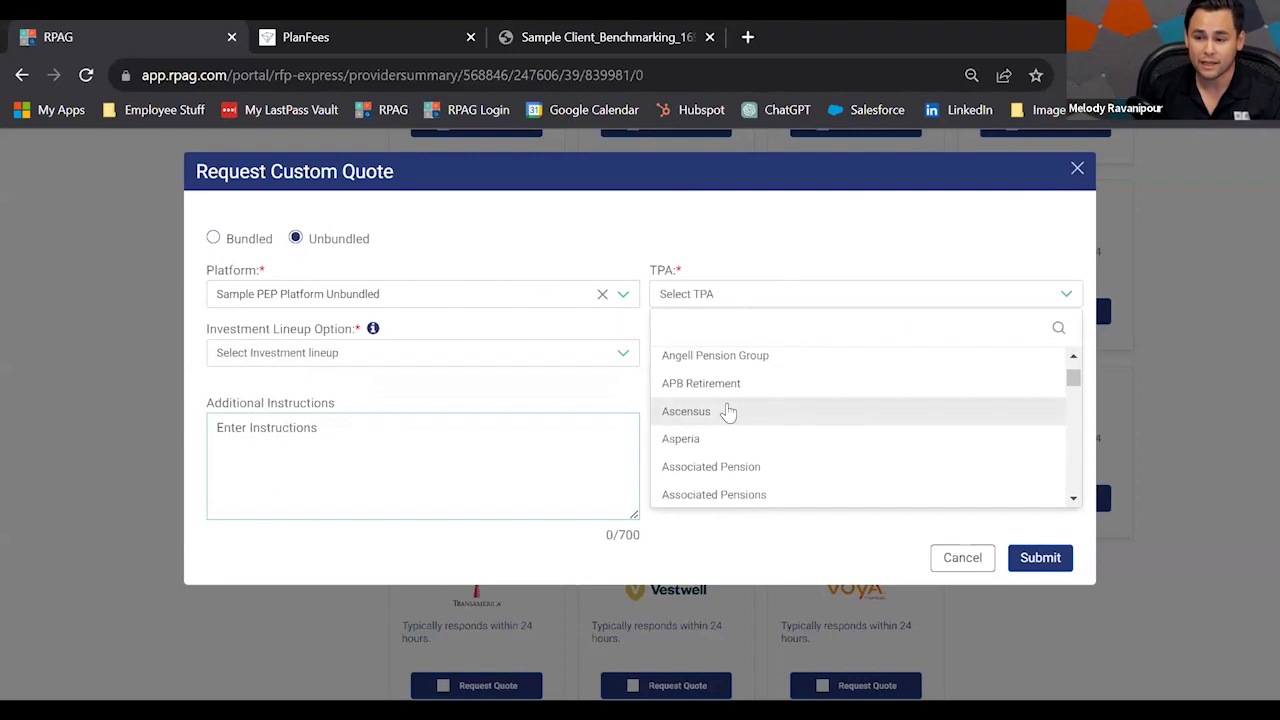
scroll(740, 417, down, 3)
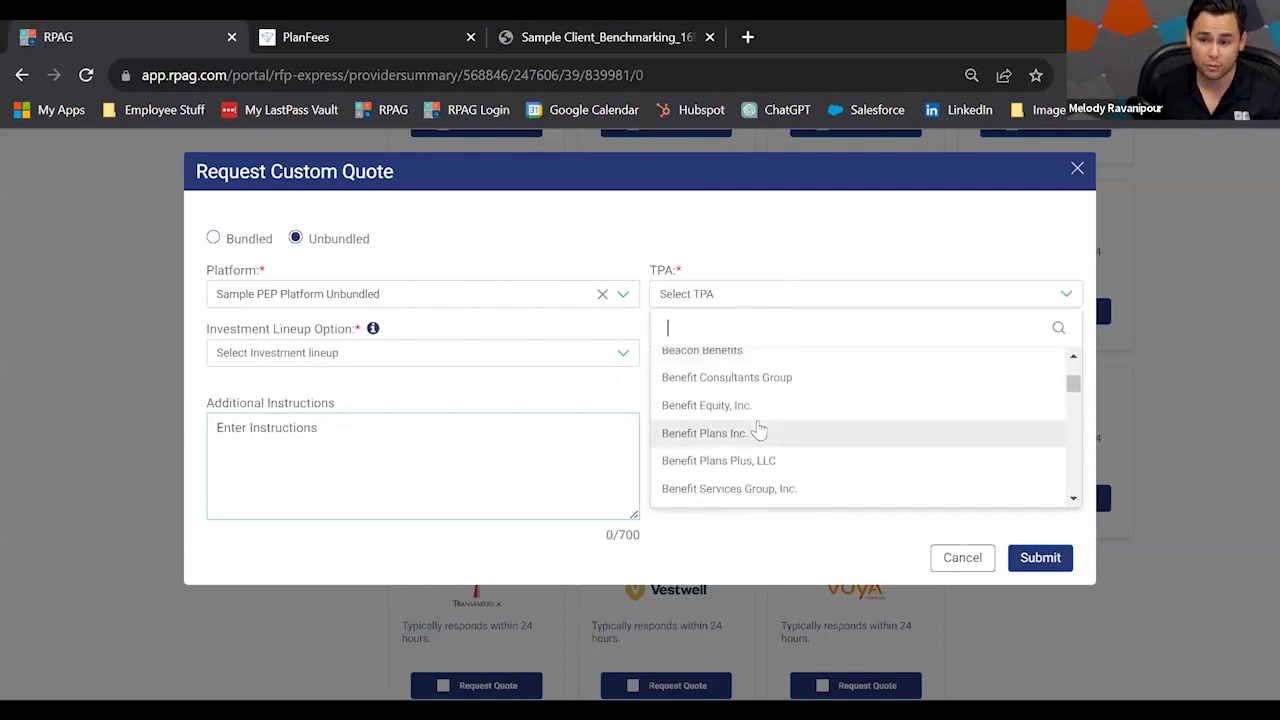
click(797, 456)
Choose Proprietary Fund Pricing as the custom quote's investment lineup option.
click(383, 362)
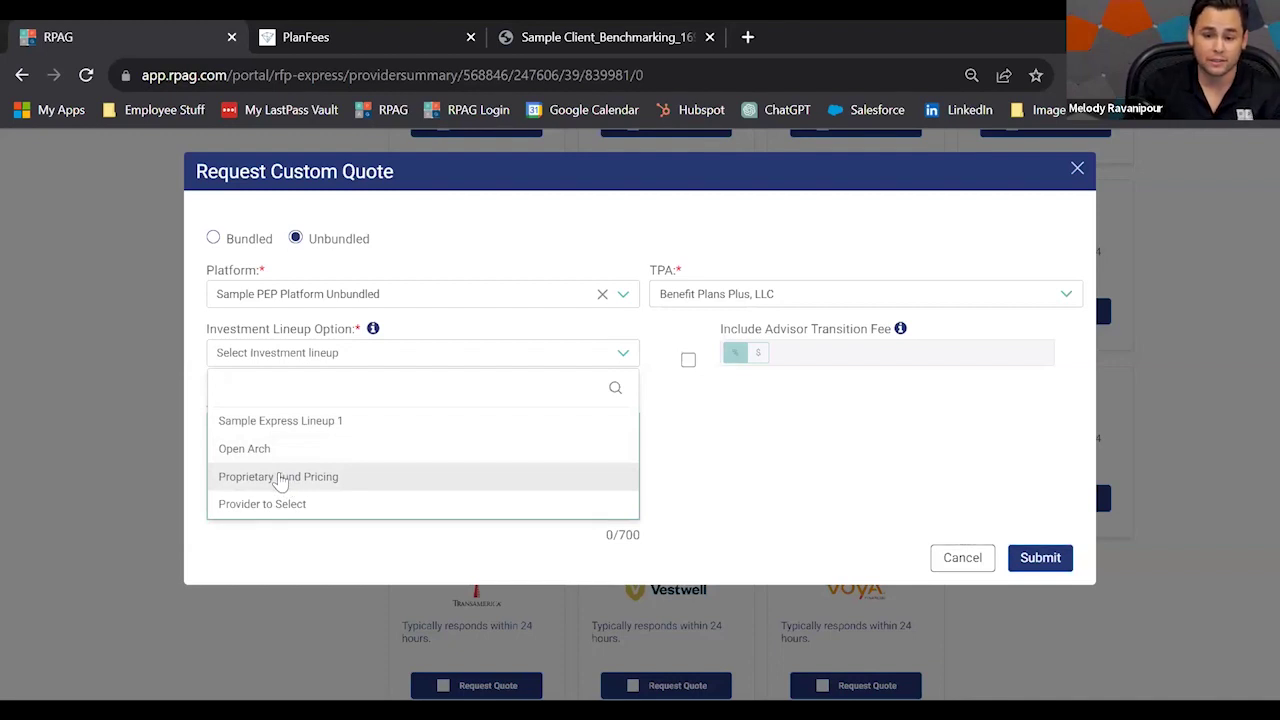
click(281, 482)
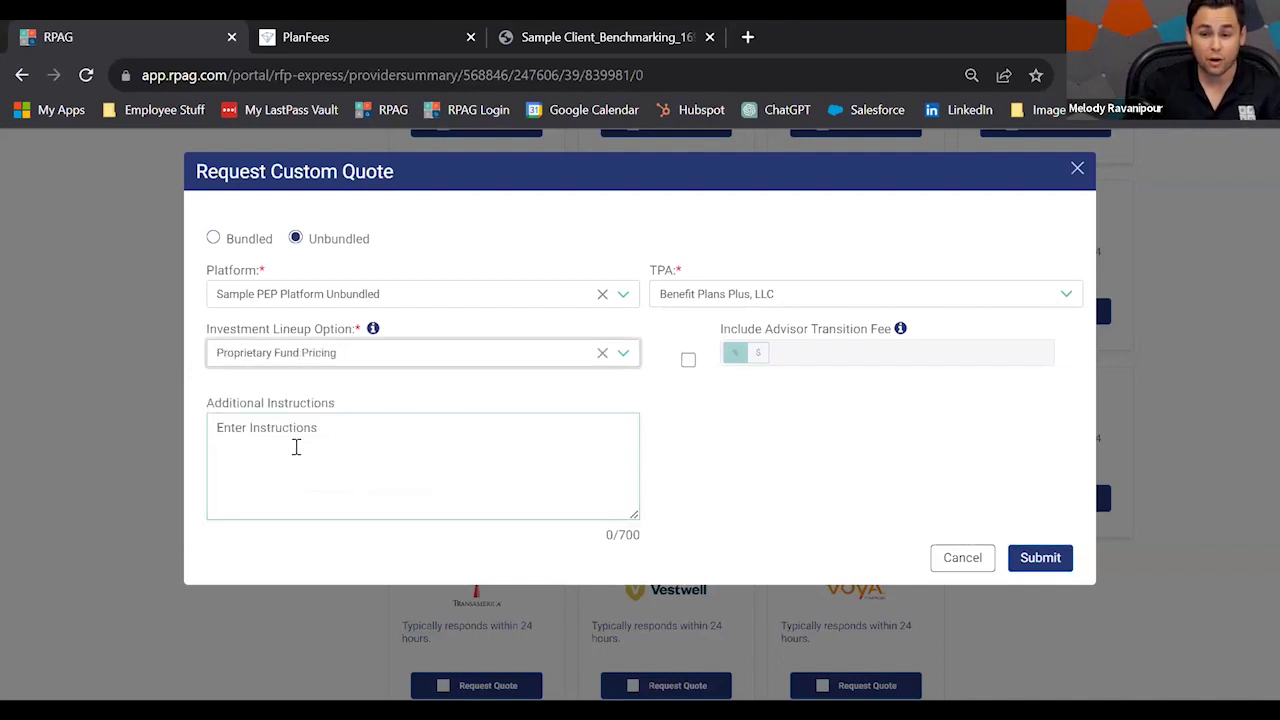
click(310, 444)
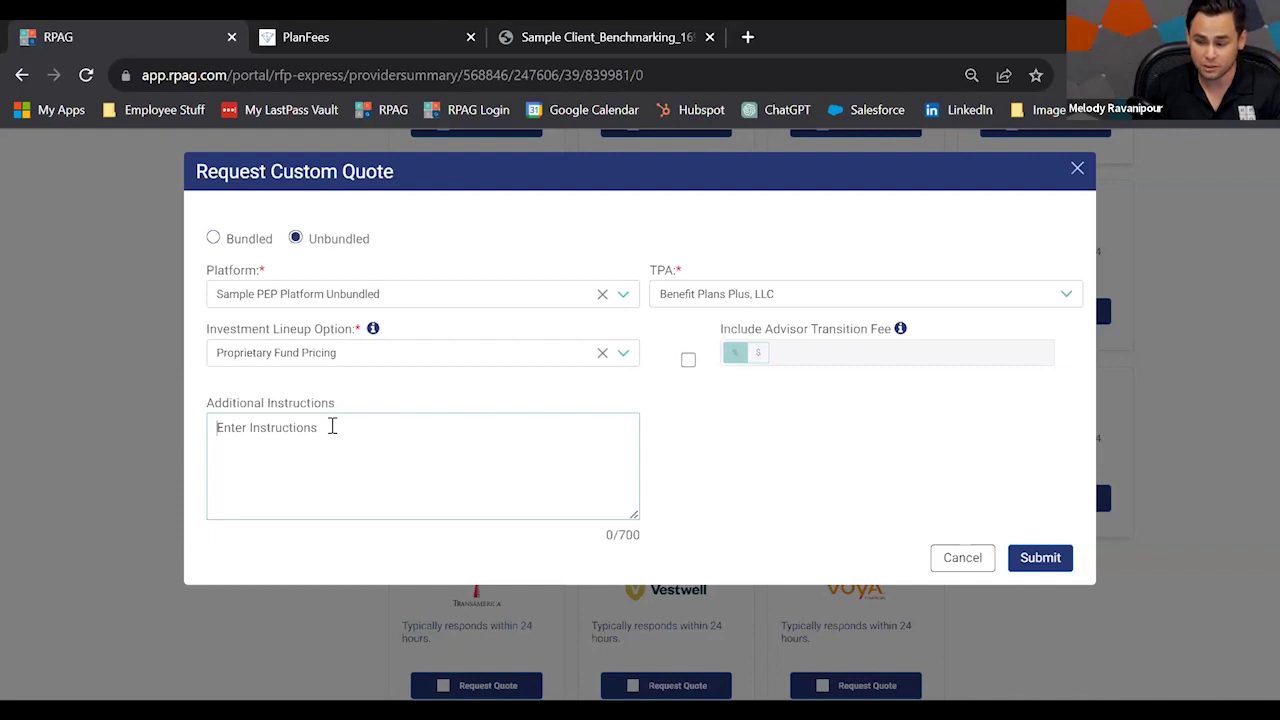
Write instructions: 'prop stable value at 500k', 'TDF re-enrollment', and 'education day'.
text(prop s)
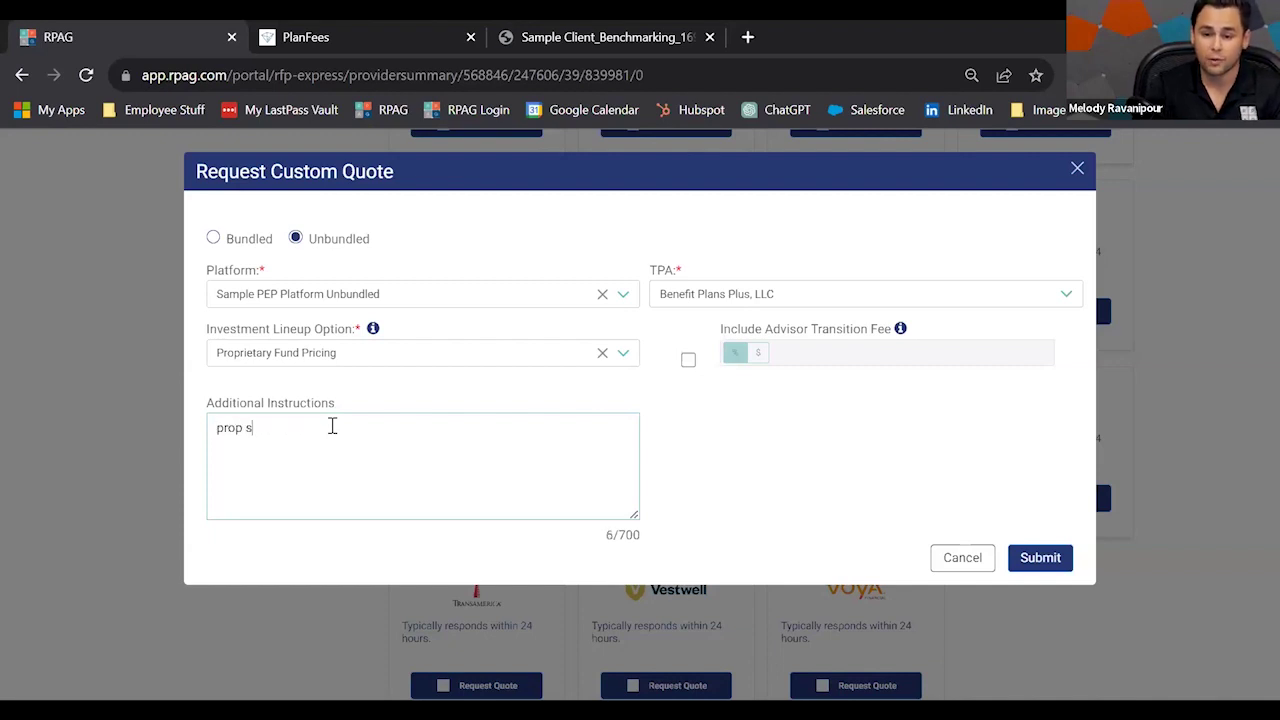
text(table value at 1)
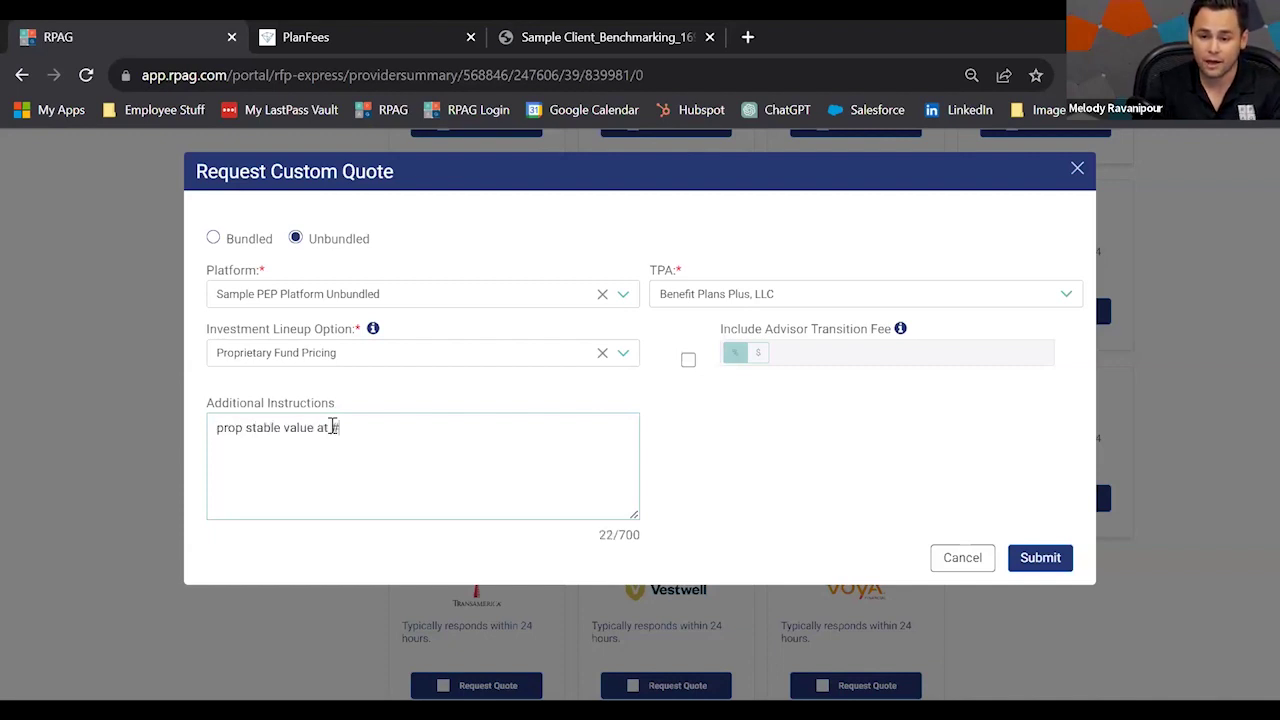
text(500k)
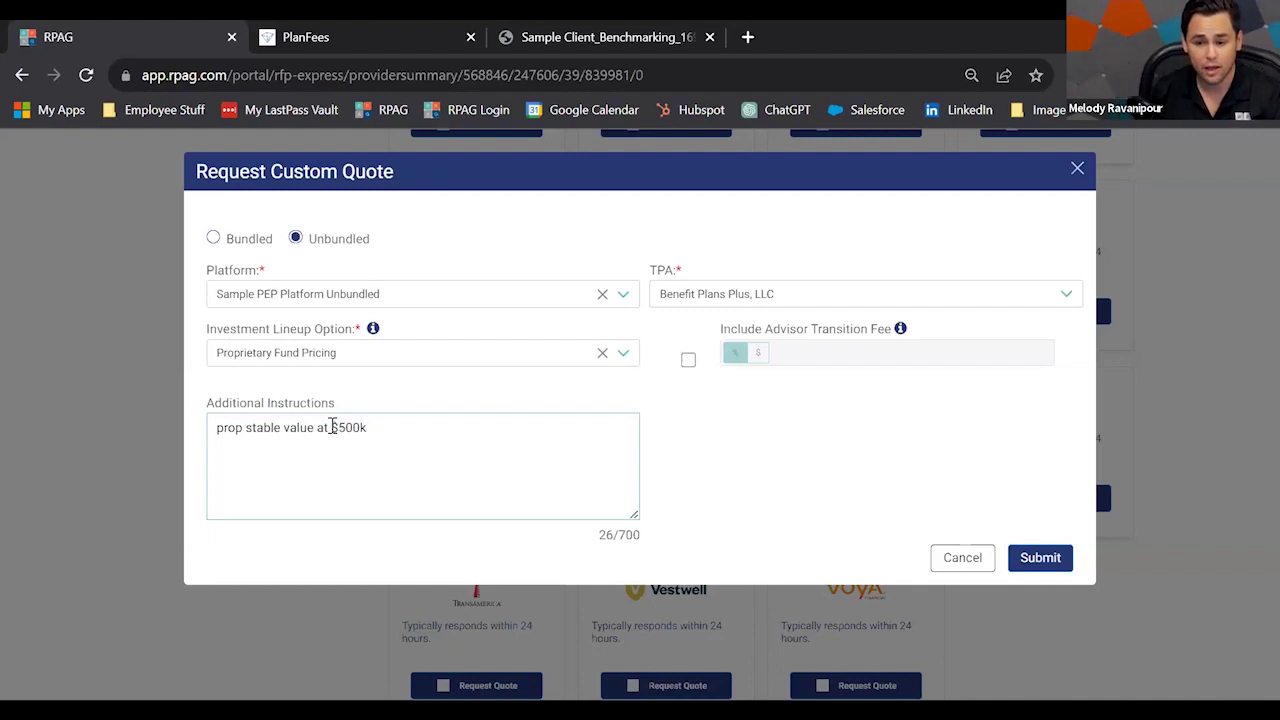
key(Return)
text(TDF re)
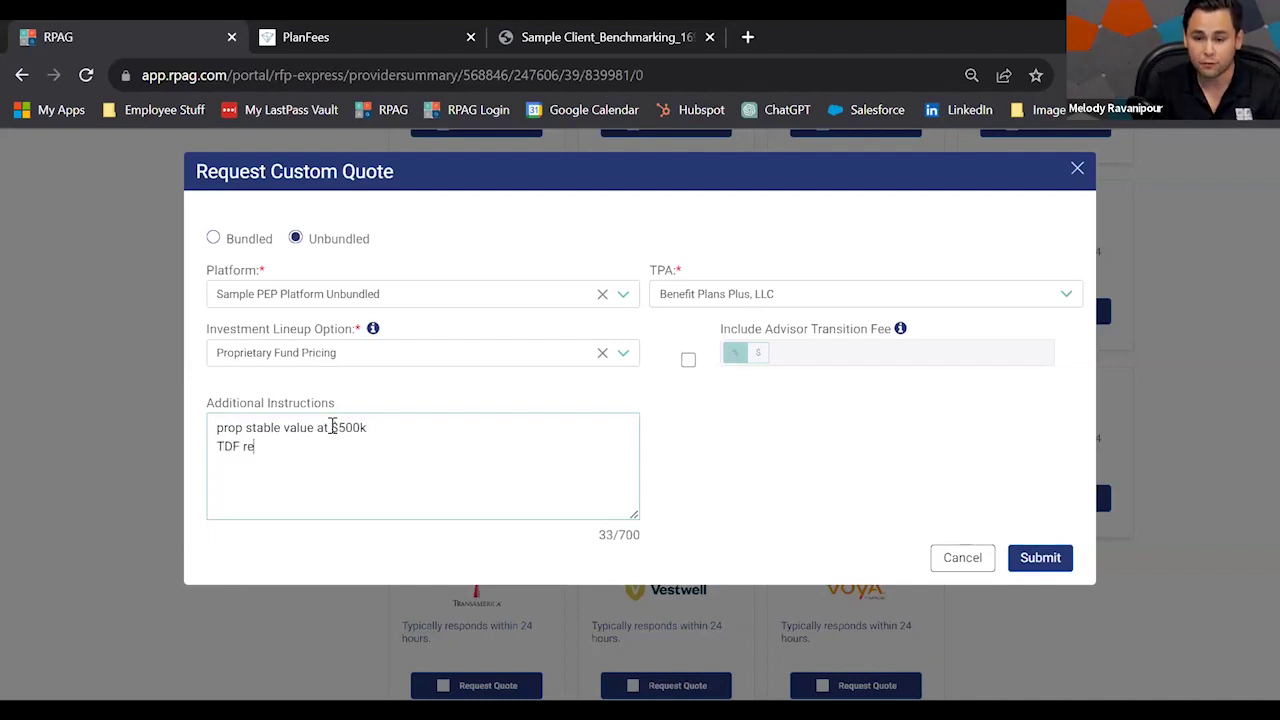
text(-enrollment)
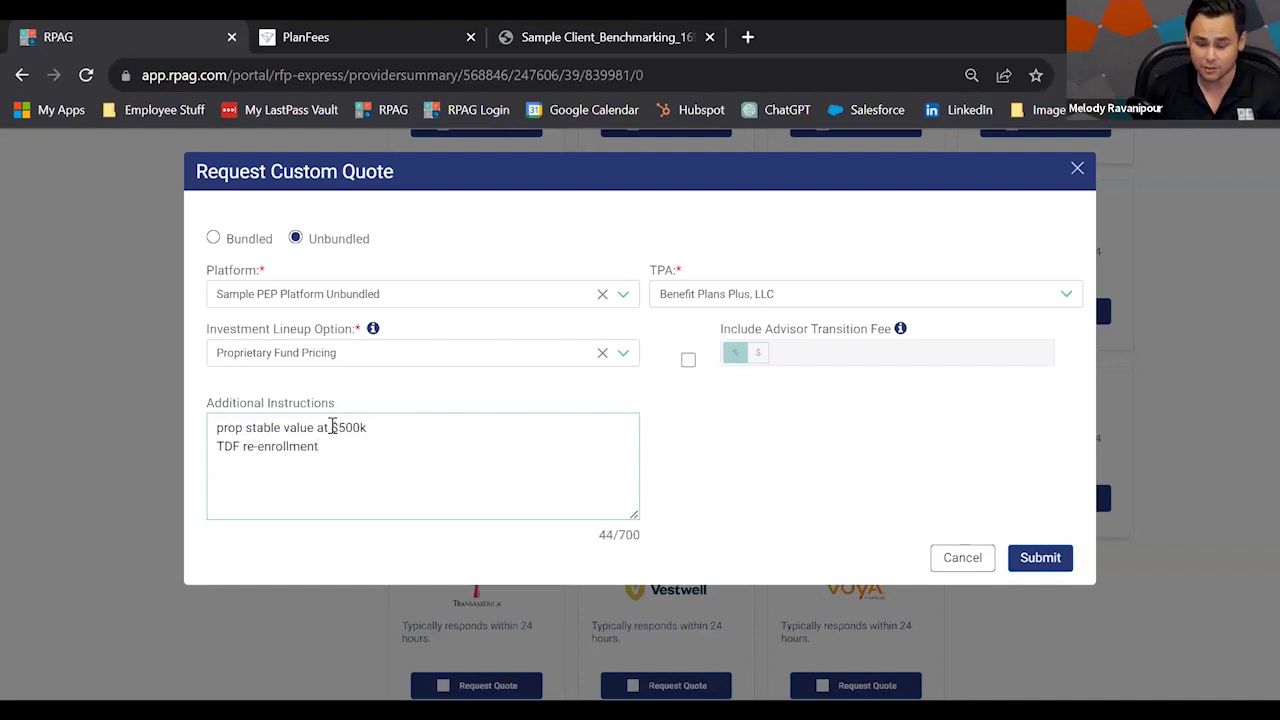
key(Return)
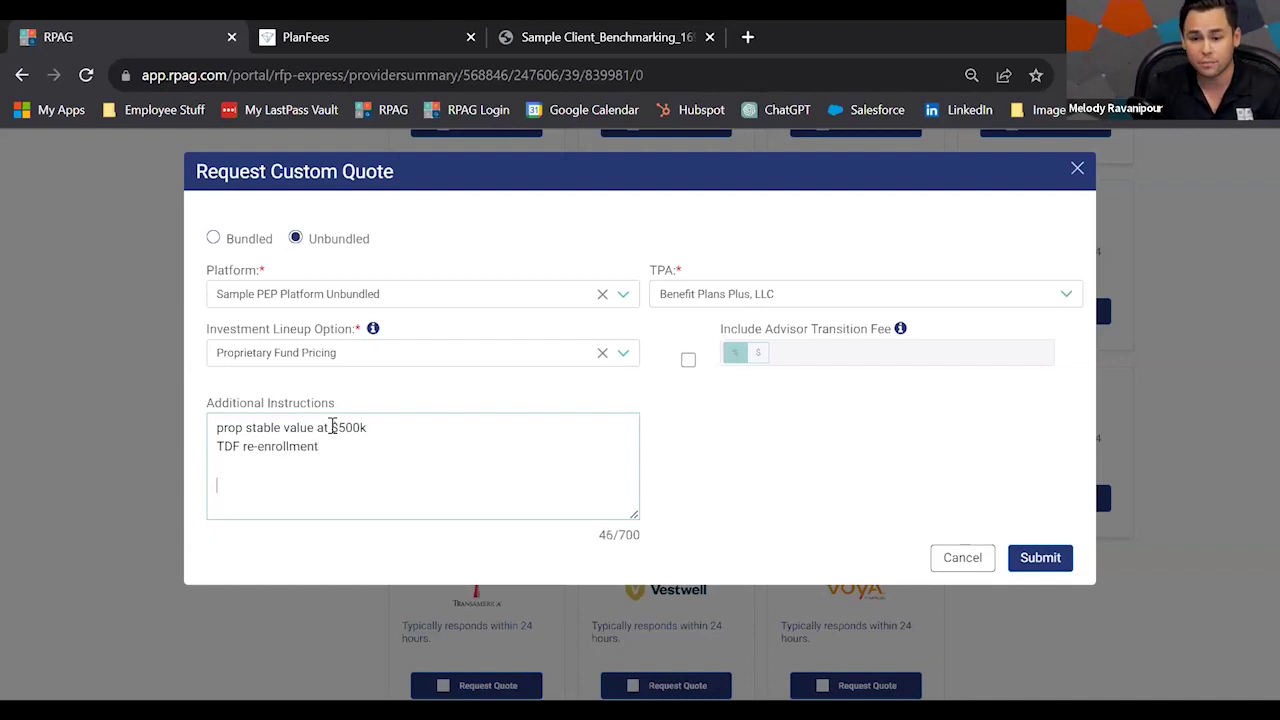
text(education days)
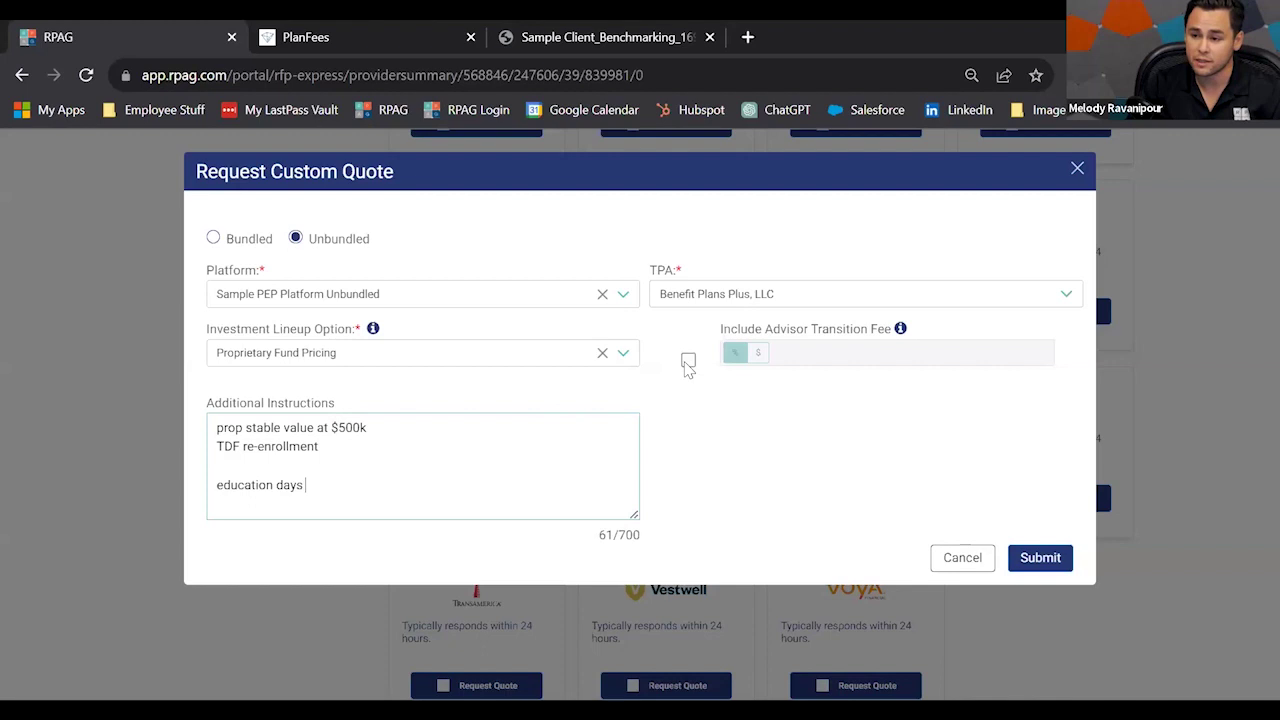
Include an advisor transition fee of 0.75 instead of the default 1.00.
click(688, 362)
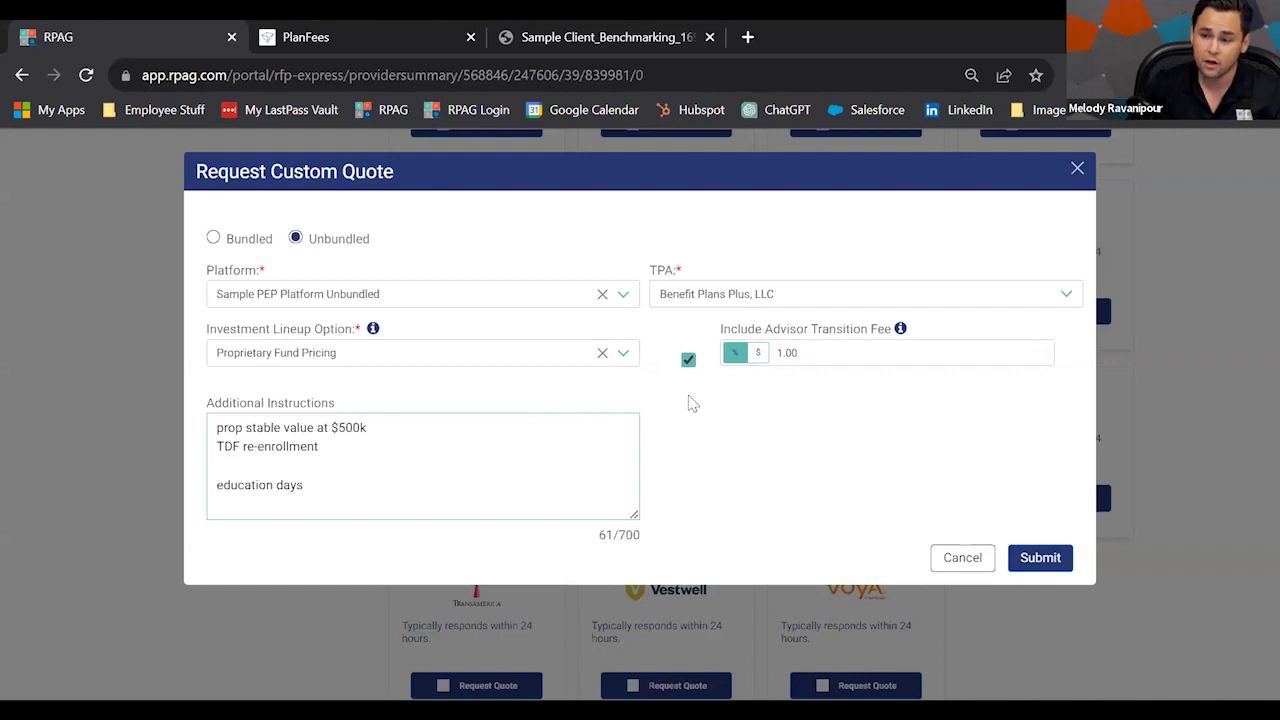
double_click(780, 355)
key(BackSpace)
text(0.75)
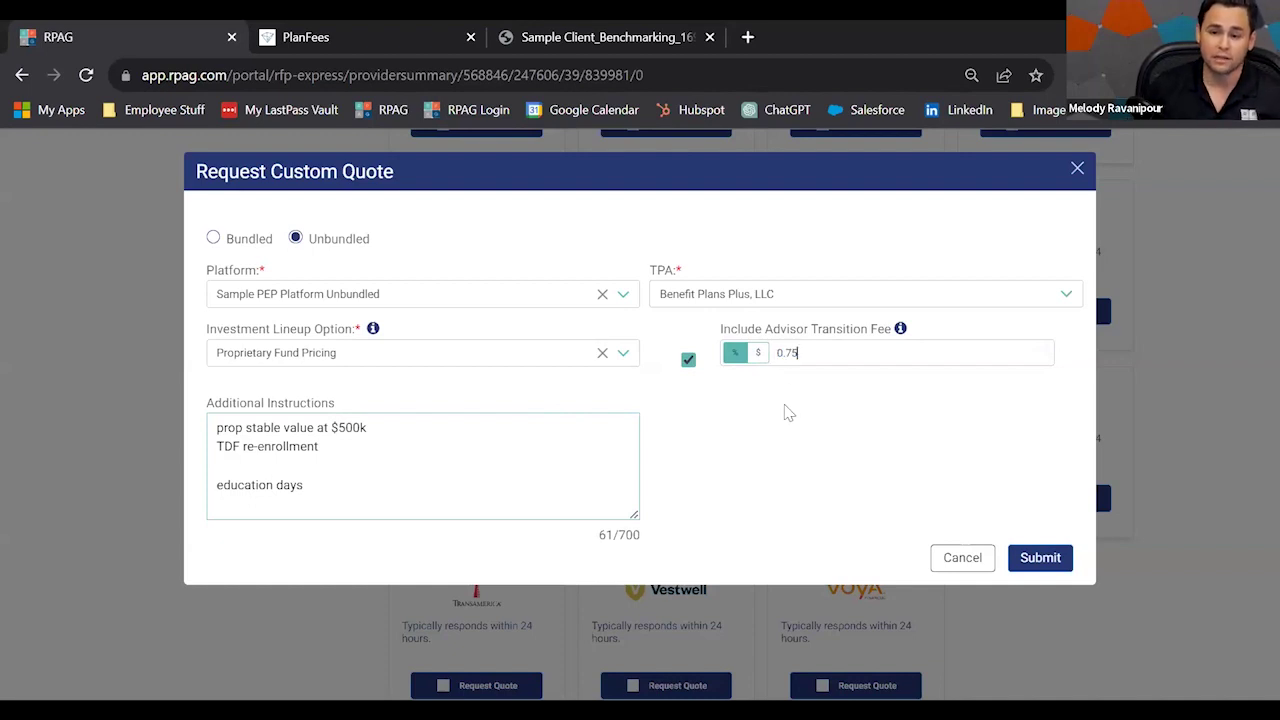
Submit the custom quote request and add OneAmerica to the comparison.
click(1015, 562)
scroll(1005, 572, up, 8)
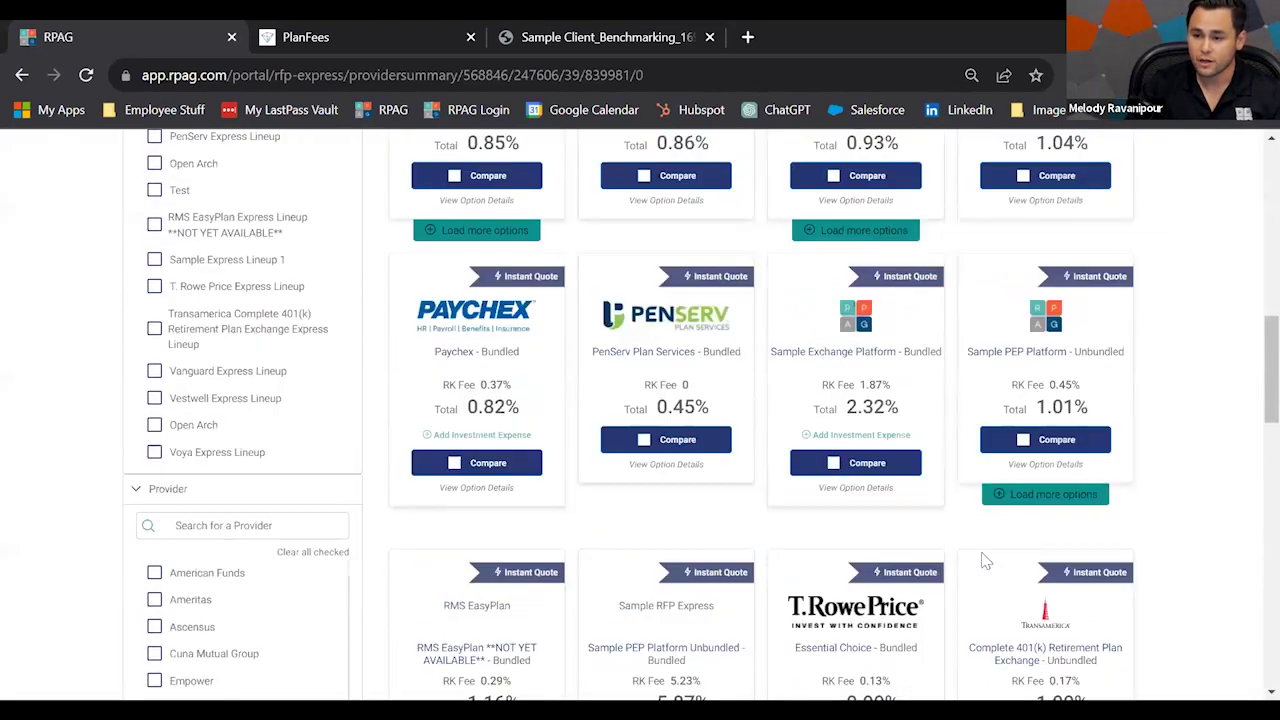
click(830, 503)
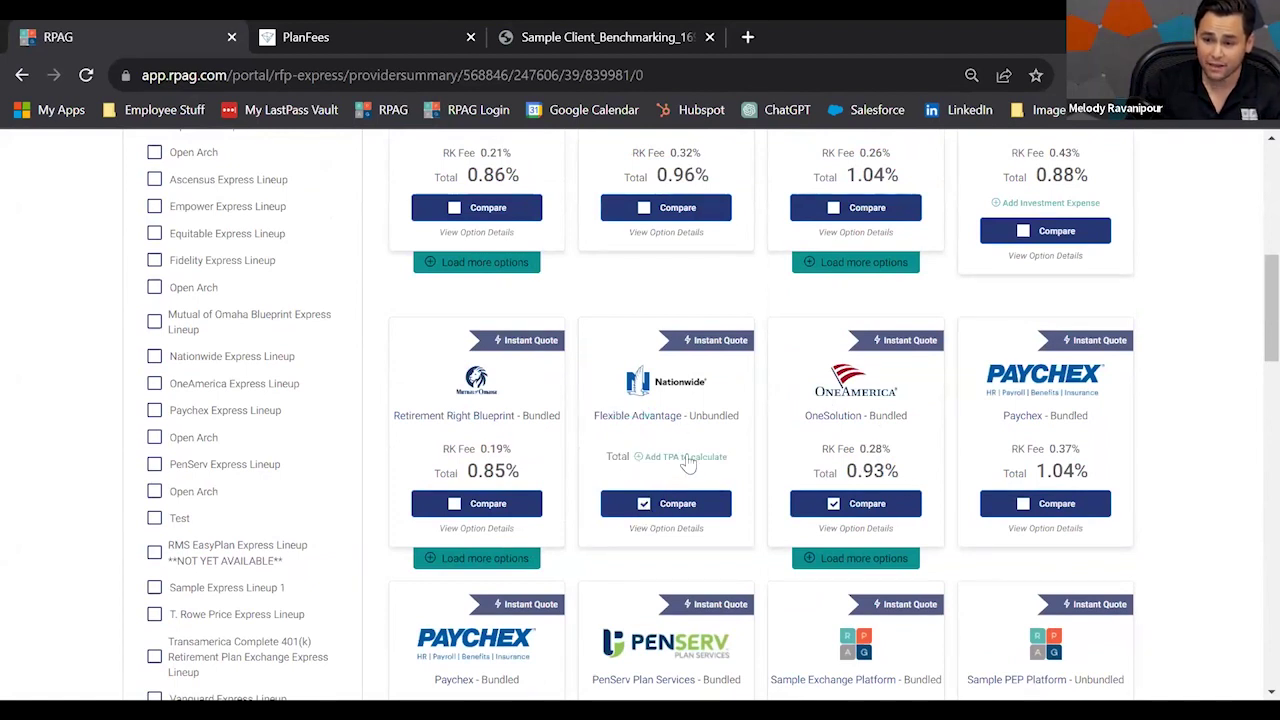
Add RecordkeeperDirect and, from the extra Empower options, Empower Select - Unbundled to the comparison.
scroll(700, 462, up, 1)
scroll(850, 440, up, 1)
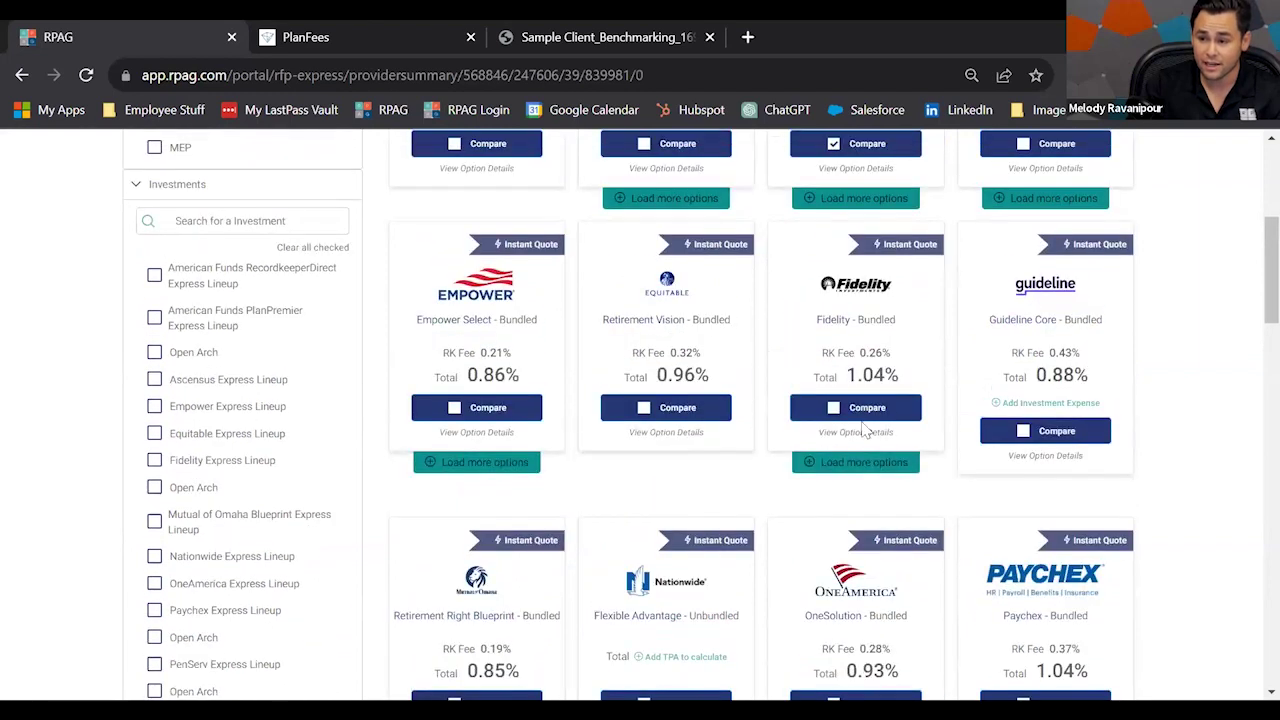
scroll(994, 425, up, 2)
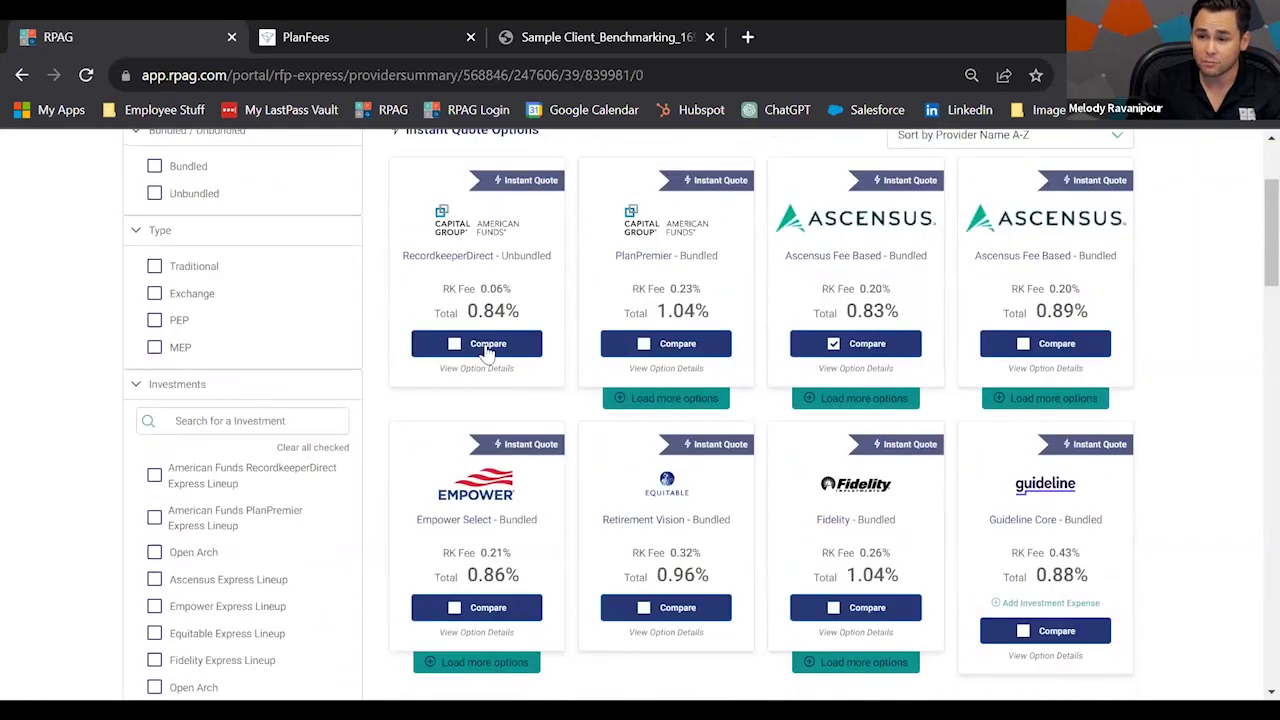
click(454, 344)
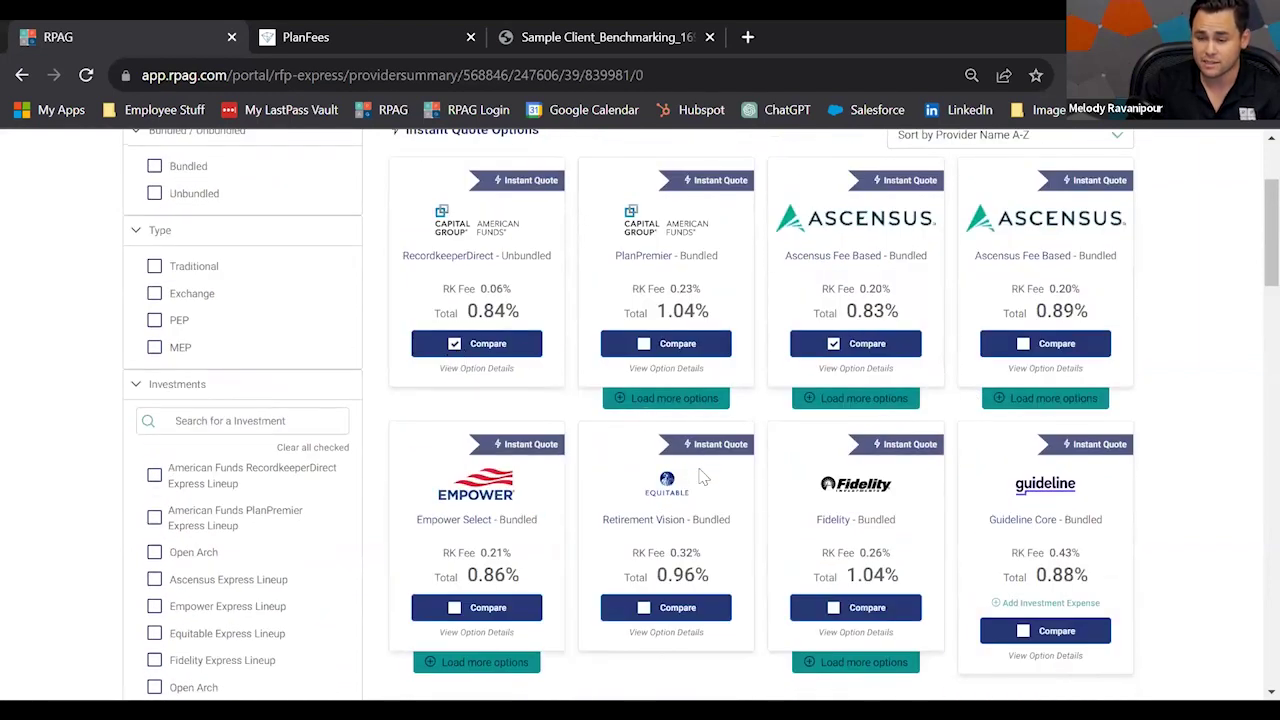
scroll(711, 523, down, 1)
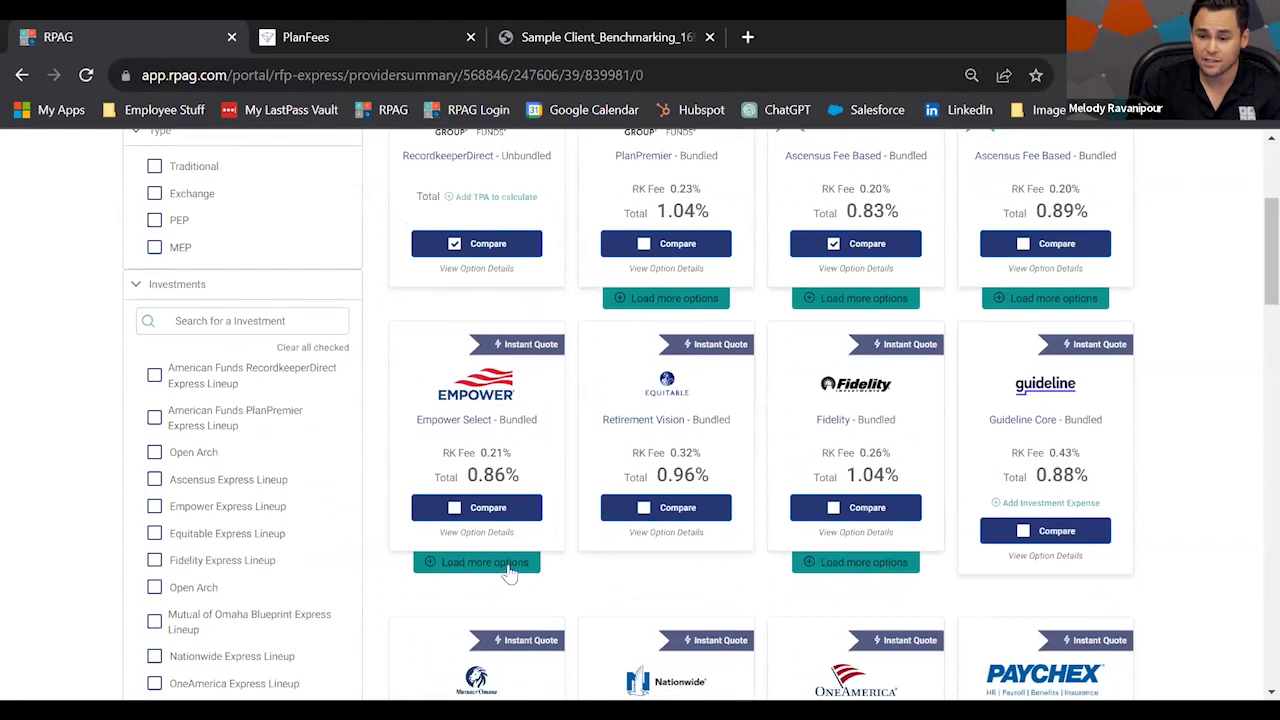
click(508, 563)
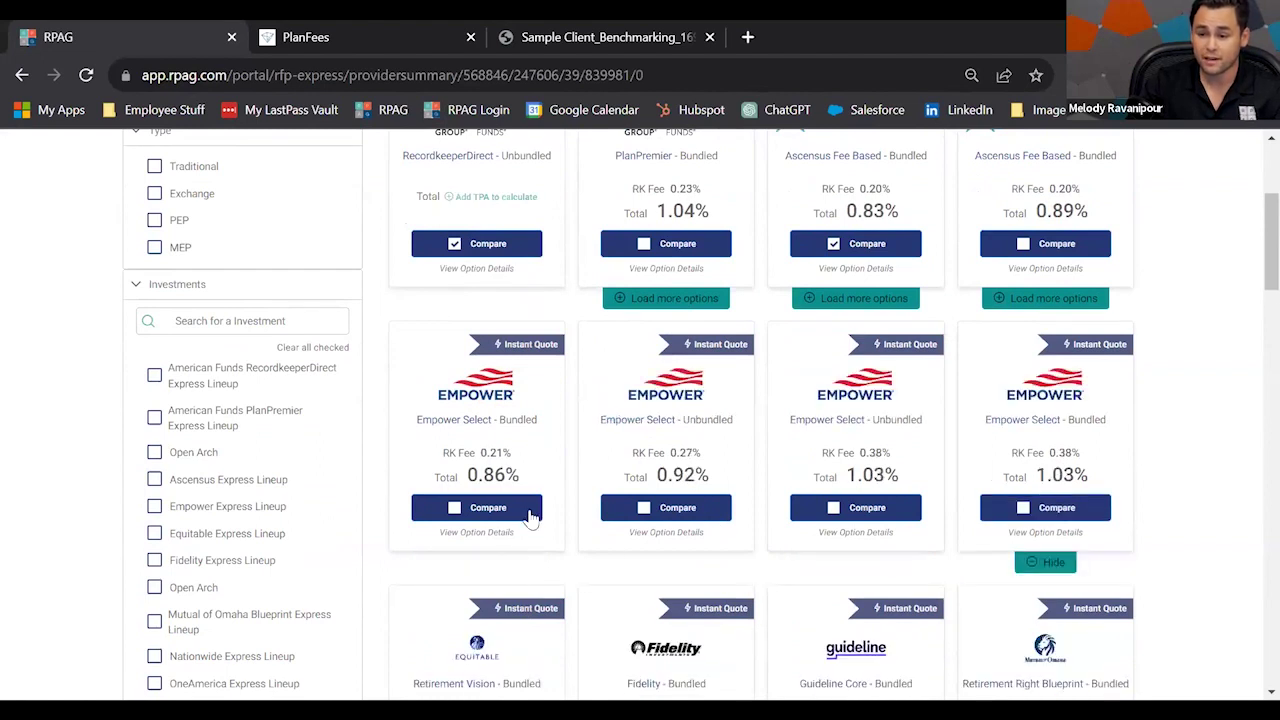
click(643, 508)
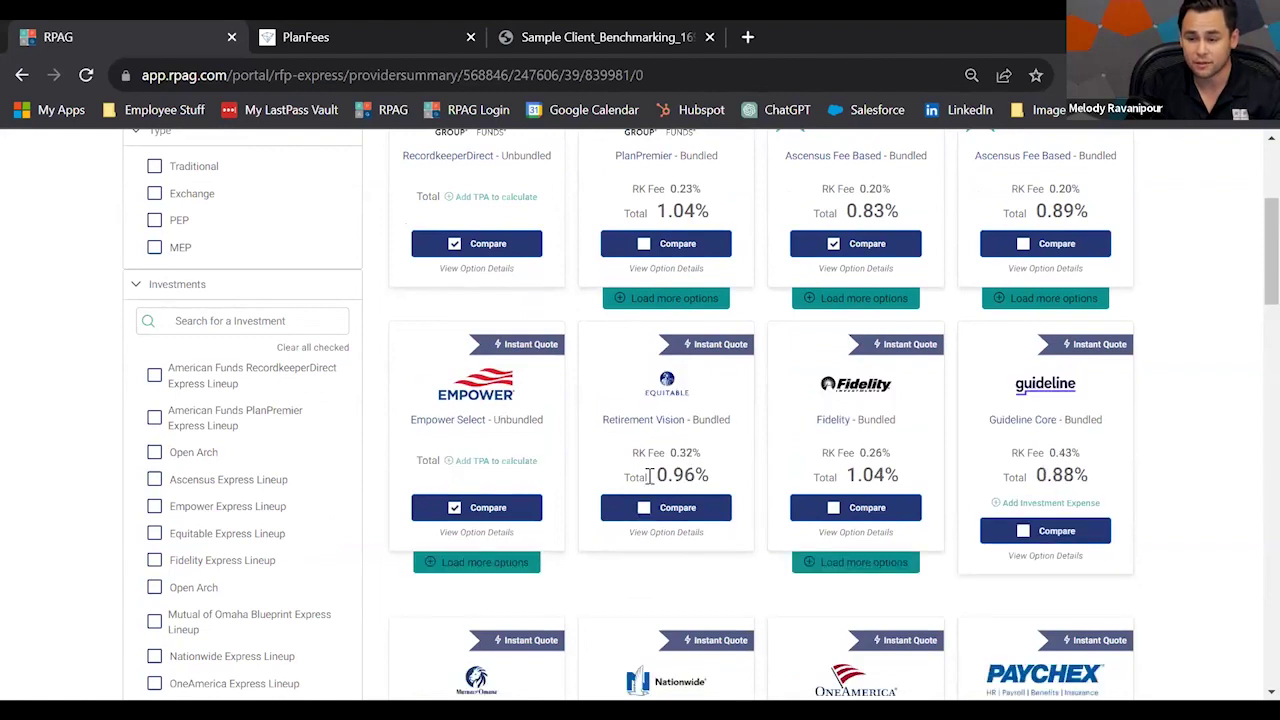
Choose Finway Group as the TPA for the unbundled Empower quote.
click(464, 461)
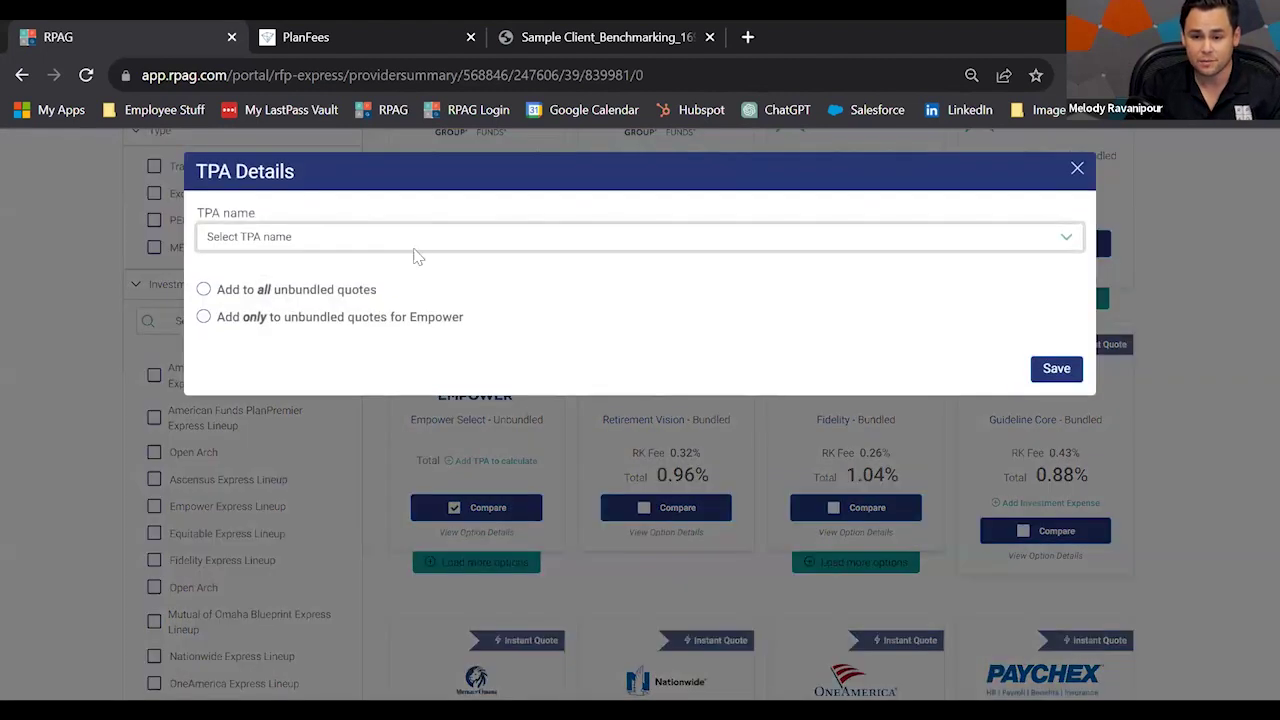
click(402, 244)
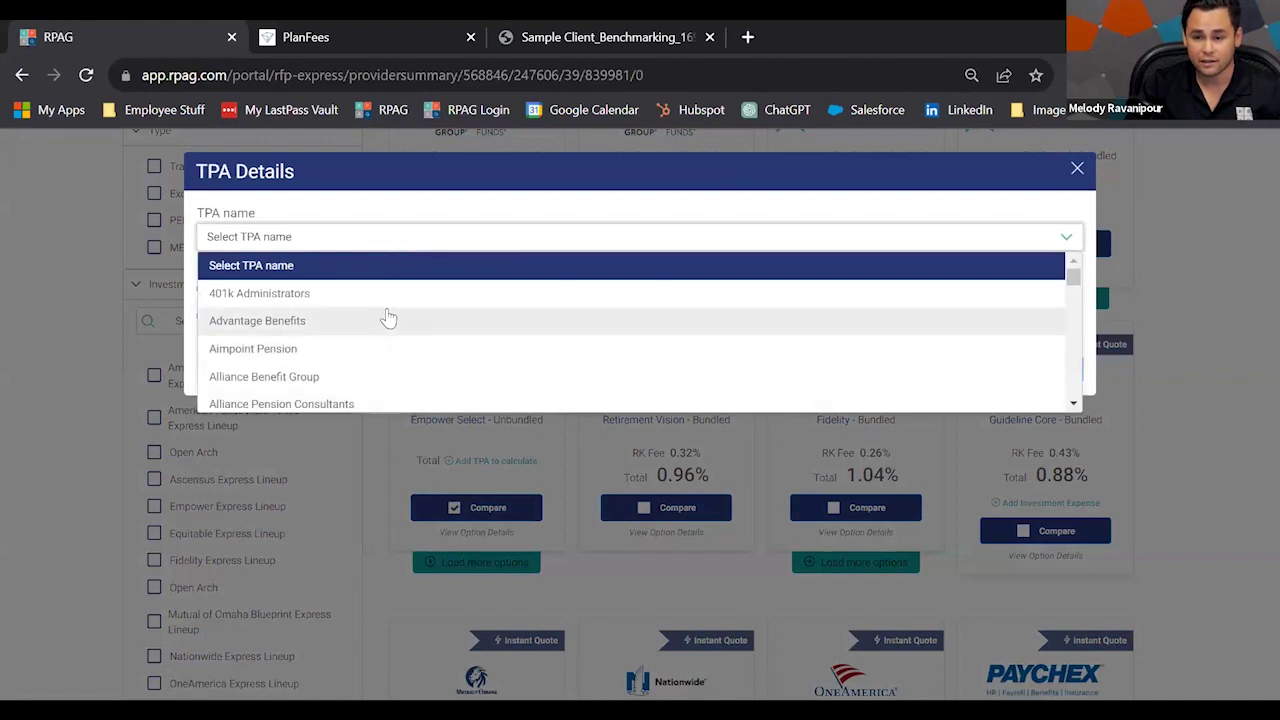
scroll(405, 345, down, 10)
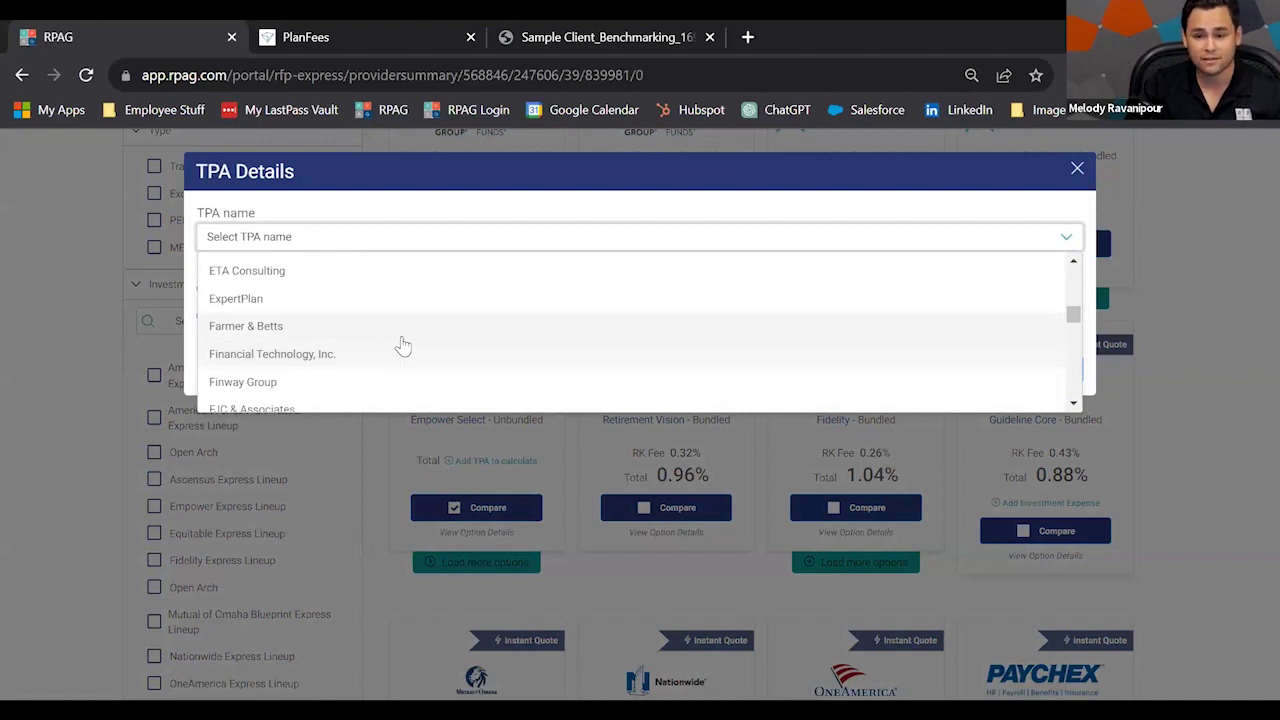
click(313, 379)
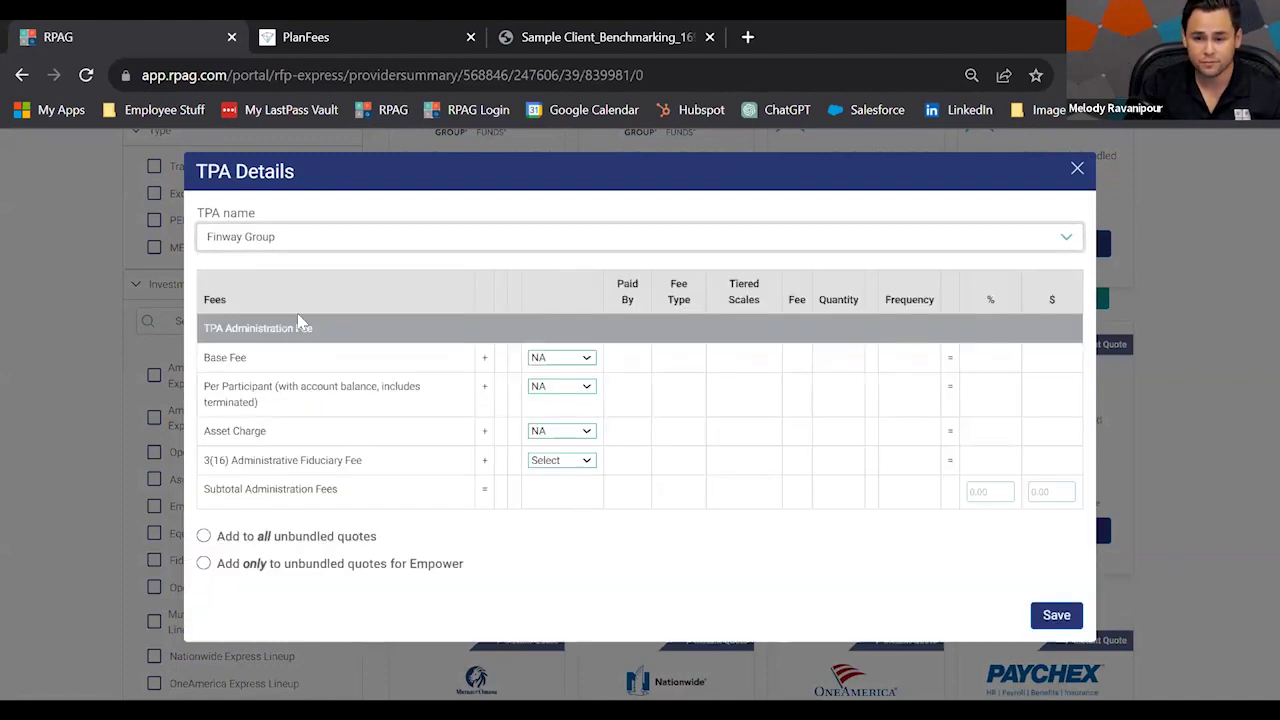
Mark base, per-participant and asset fees as additional, 3(16) as NA, employee-paid asset and participant fees.
click(562, 358)
click(545, 386)
click(512, 434)
click(512, 460)
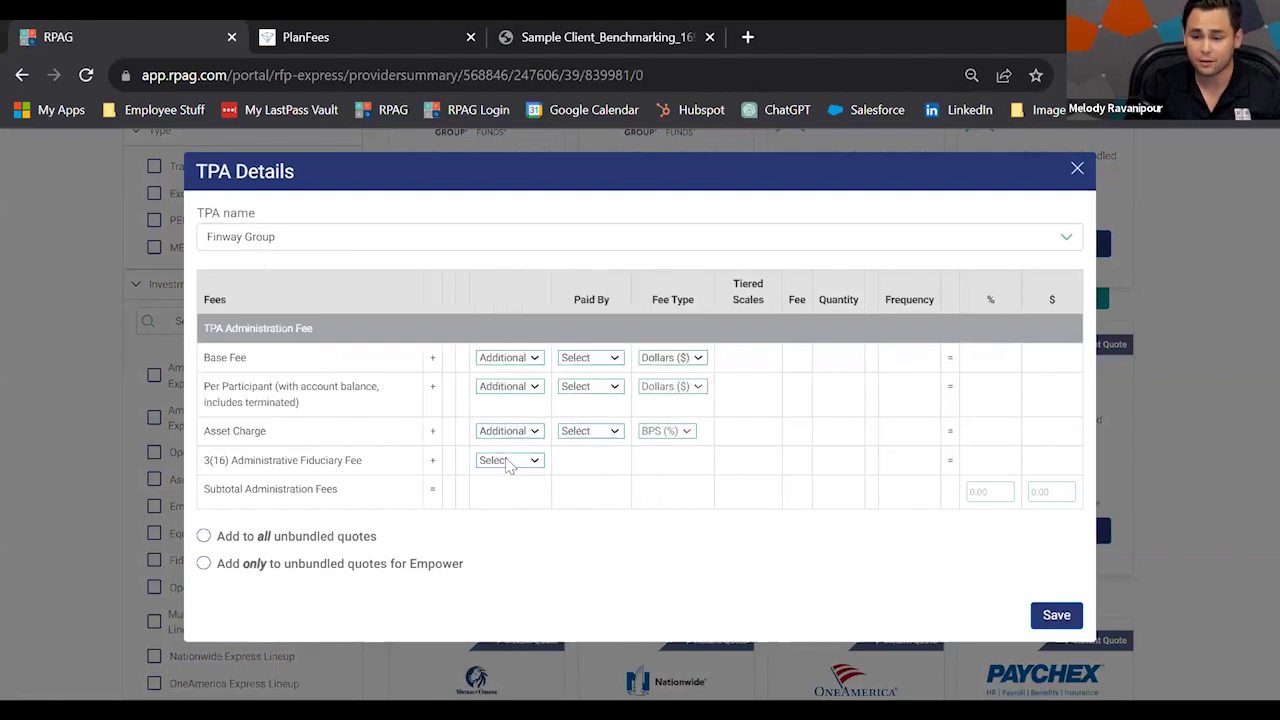
click(508, 461)
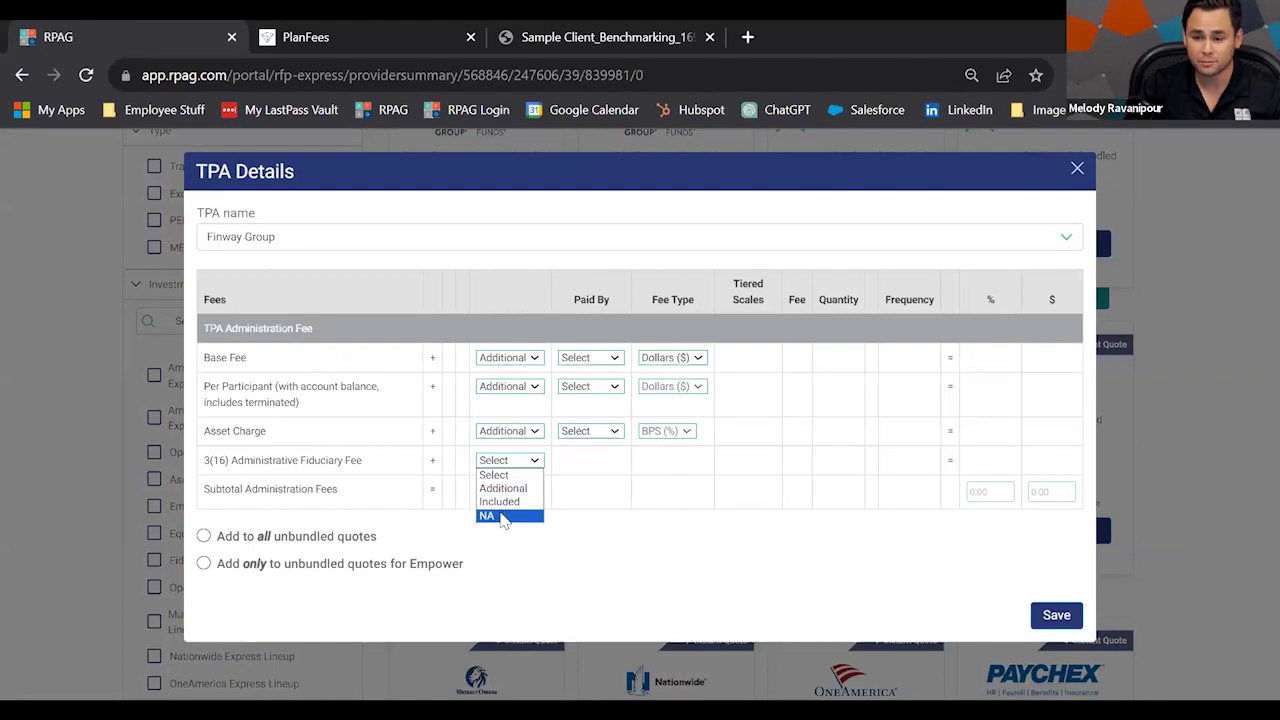
click(500, 515)
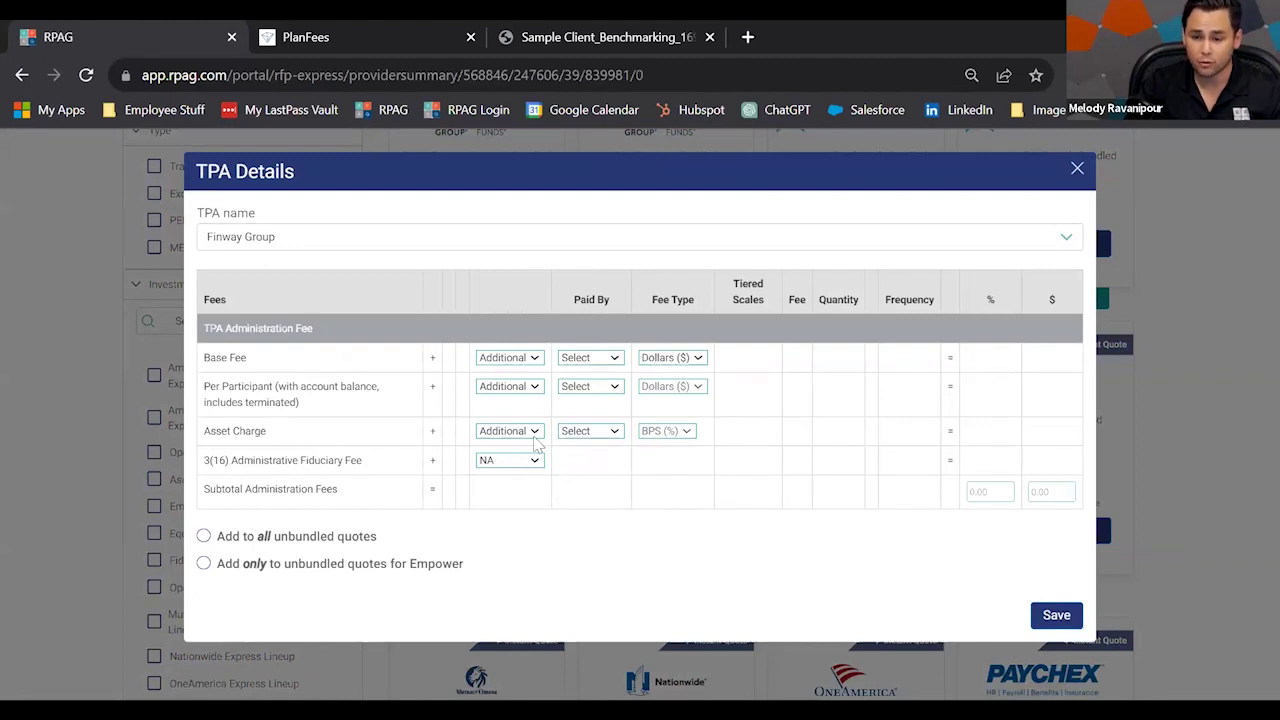
click(588, 430)
click(586, 452)
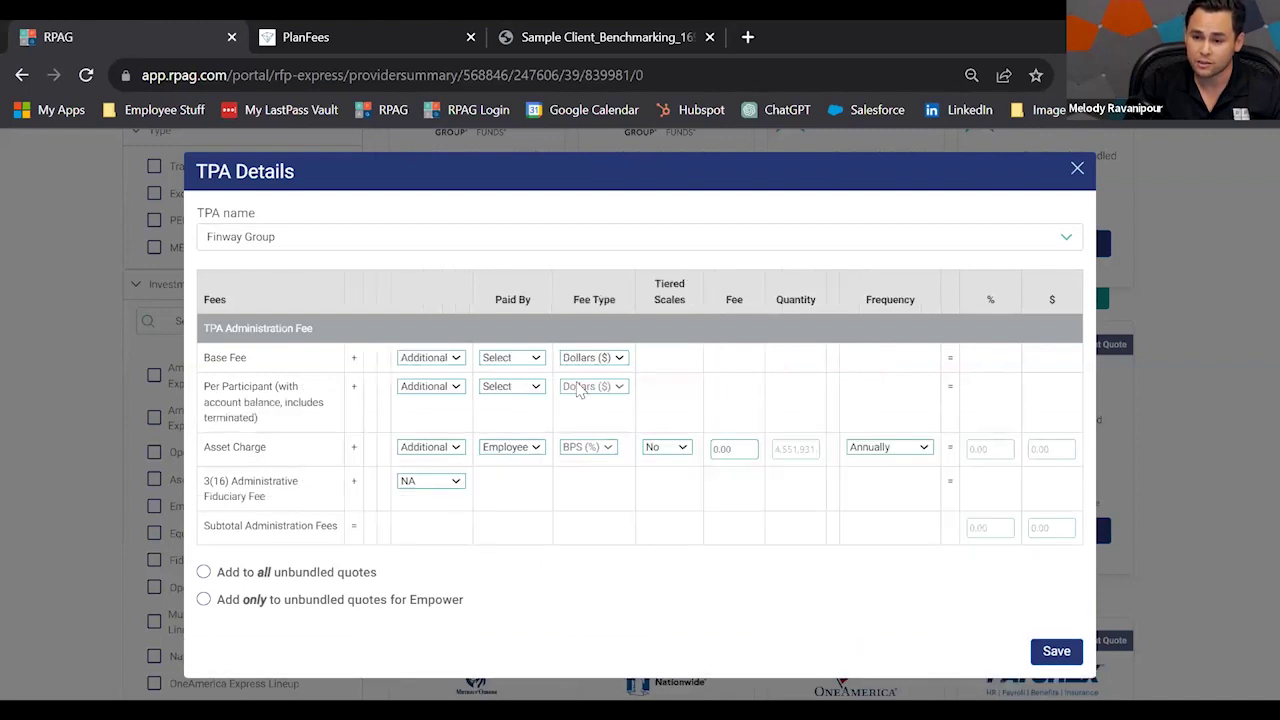
click(521, 380)
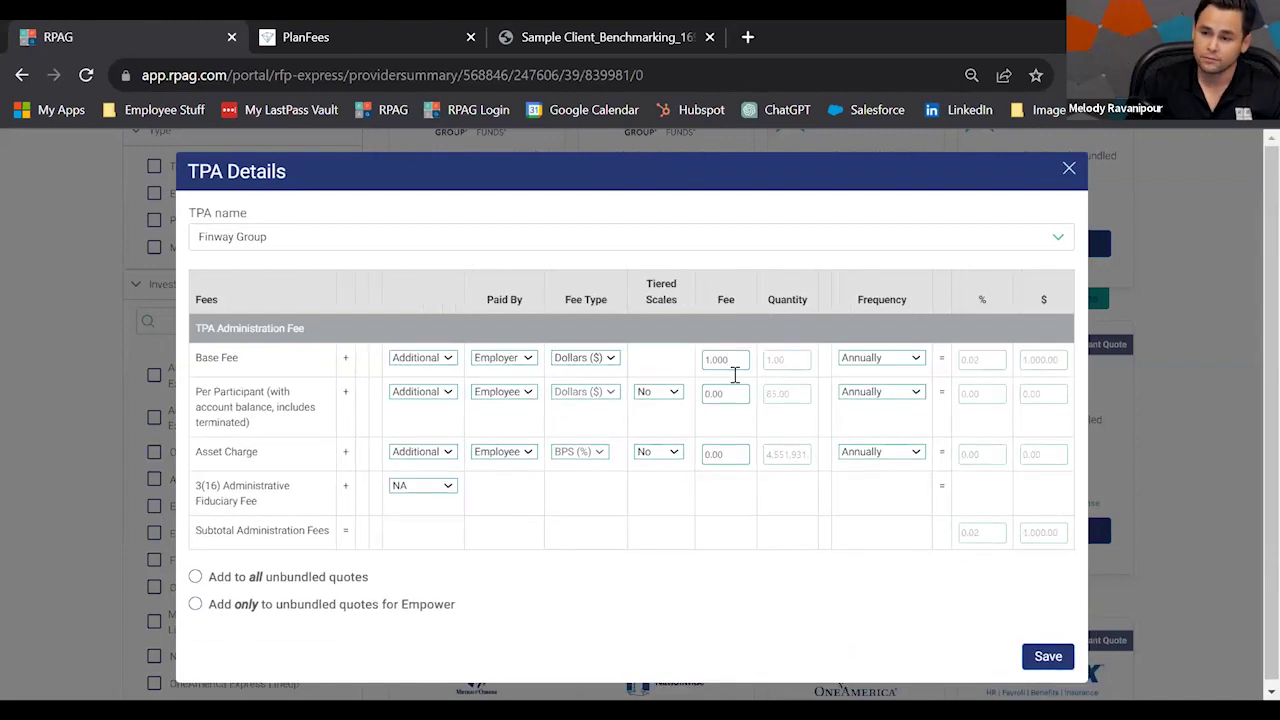
Enter a $25 per-participant fee and 0.25% asset charge, then save the TPA details.
click(730, 393)
text(25)
click(722, 456)
text(0.25)
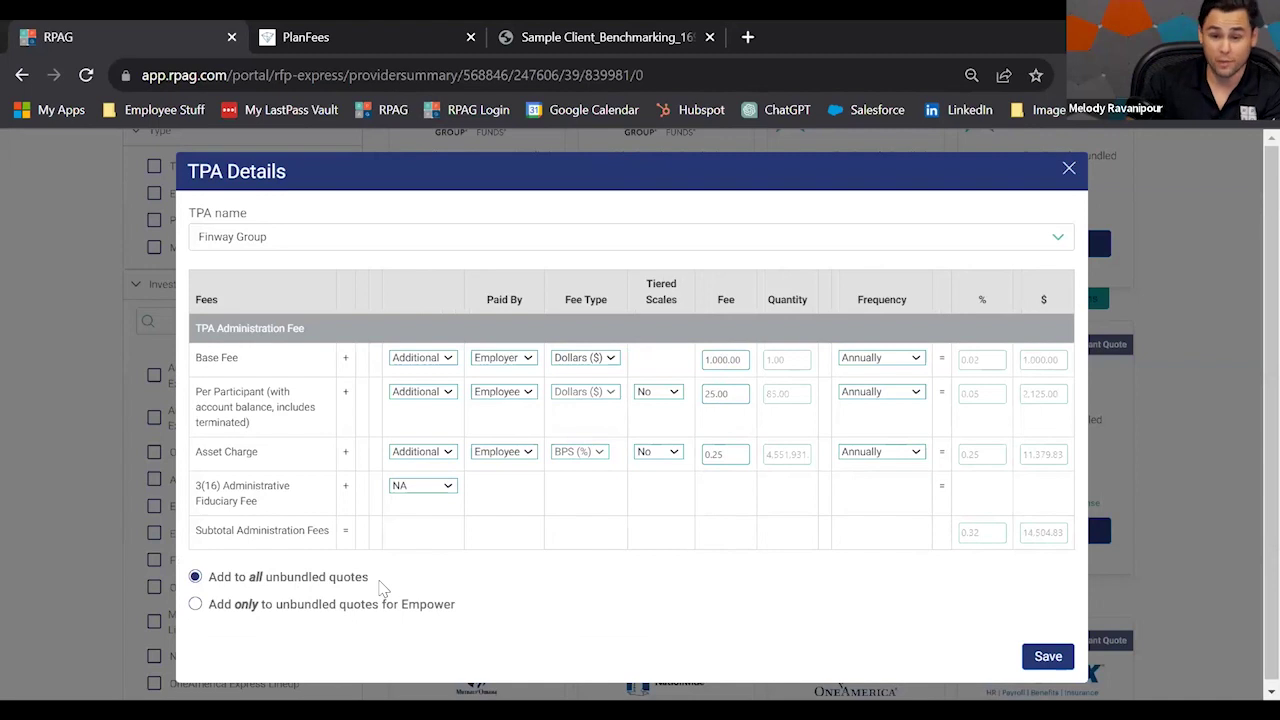
click(1047, 658)
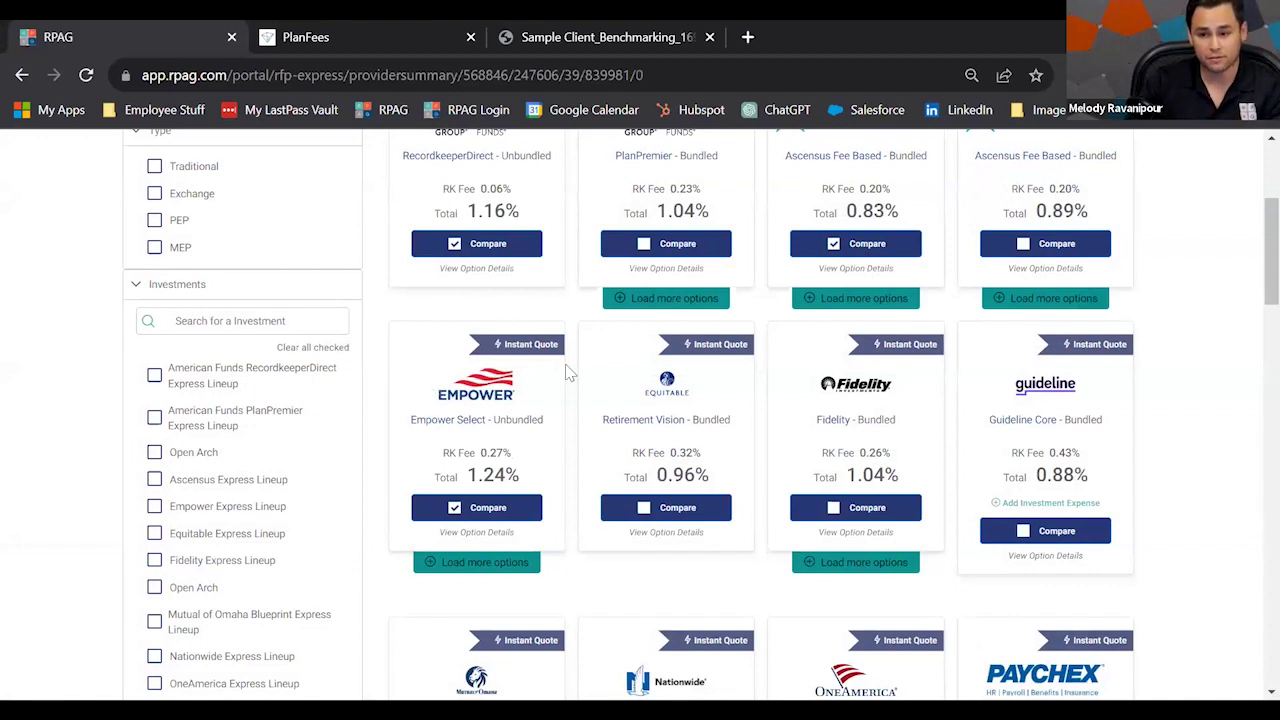
Check RecordkeeperDirect's option details show the 0.32% Finway Group TPA/Administration fee, then close them.
scroll(612, 443, down, 2)
scroll(560, 248, up, 2)
scroll(560, 248, up, 1)
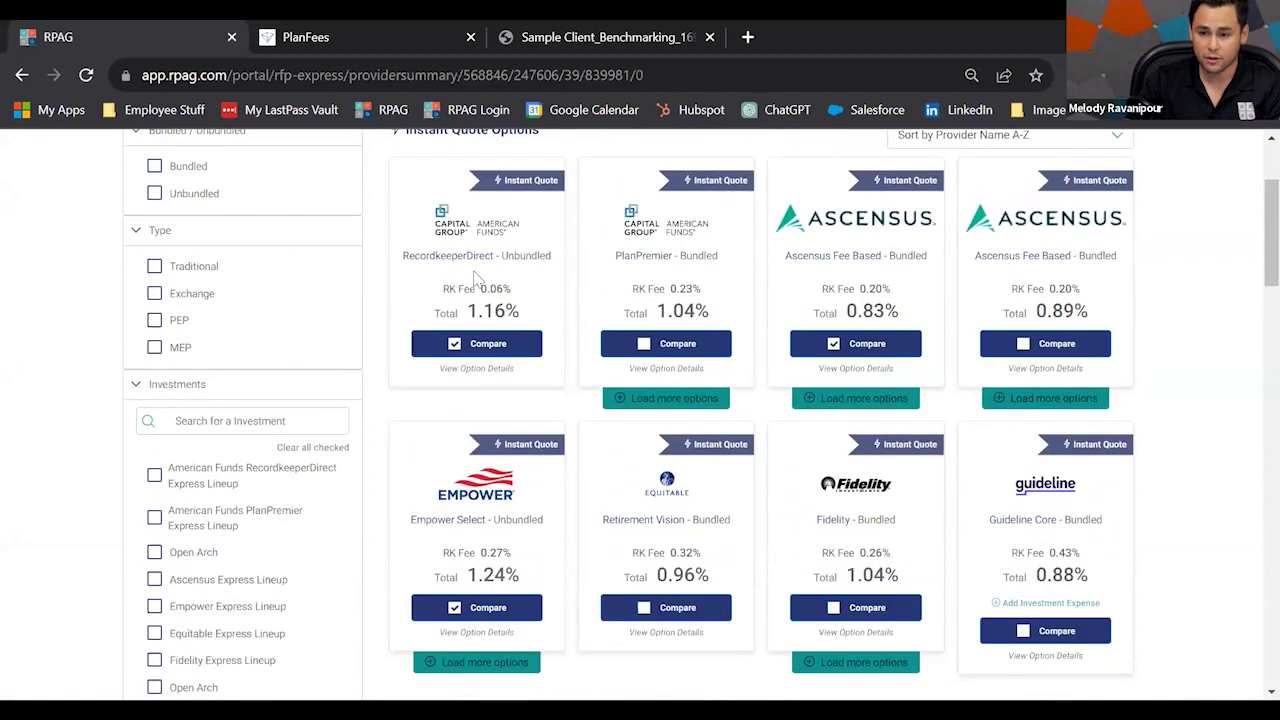
click(479, 372)
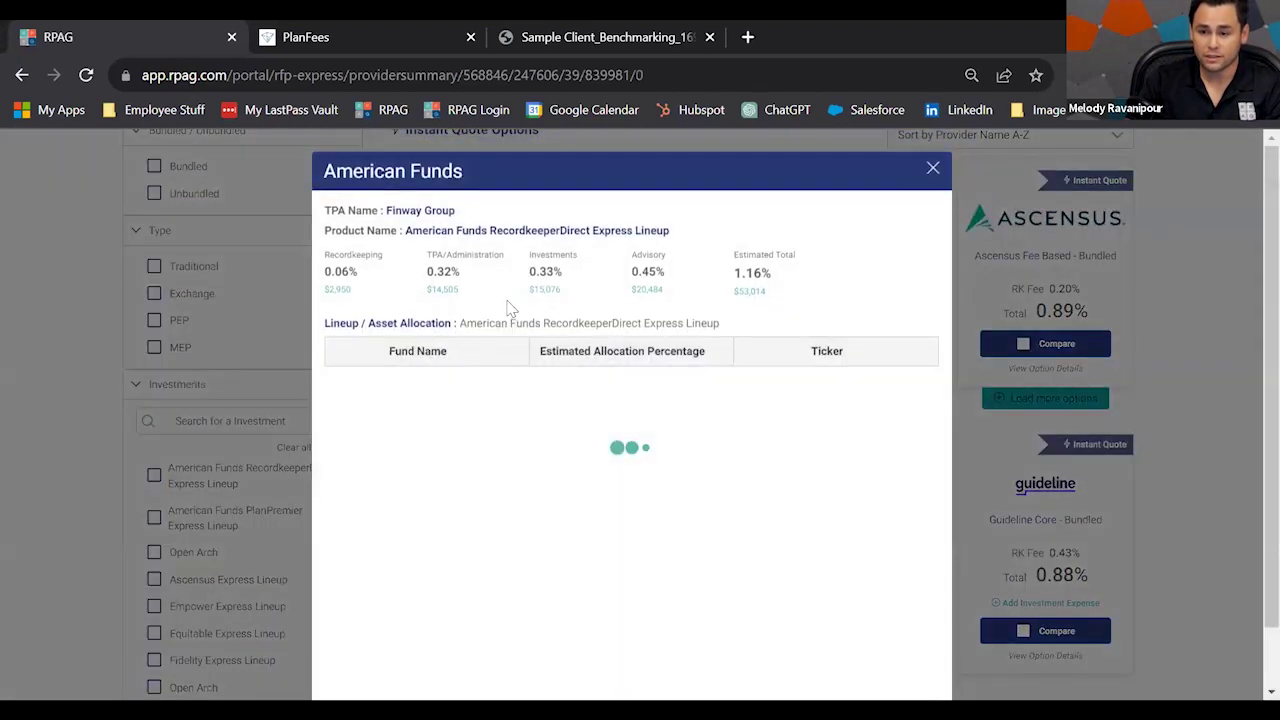
drag(455, 291, 432, 277)
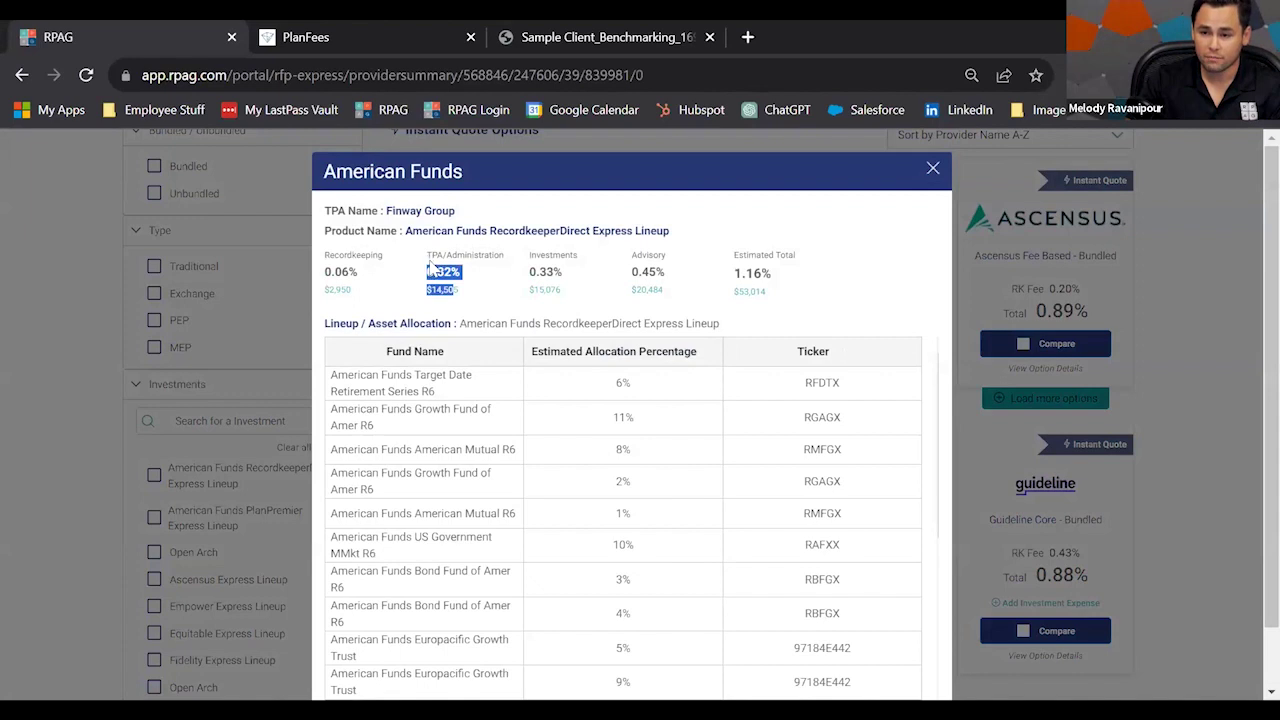
click(466, 308)
drag(455, 211, 387, 211)
click(715, 310)
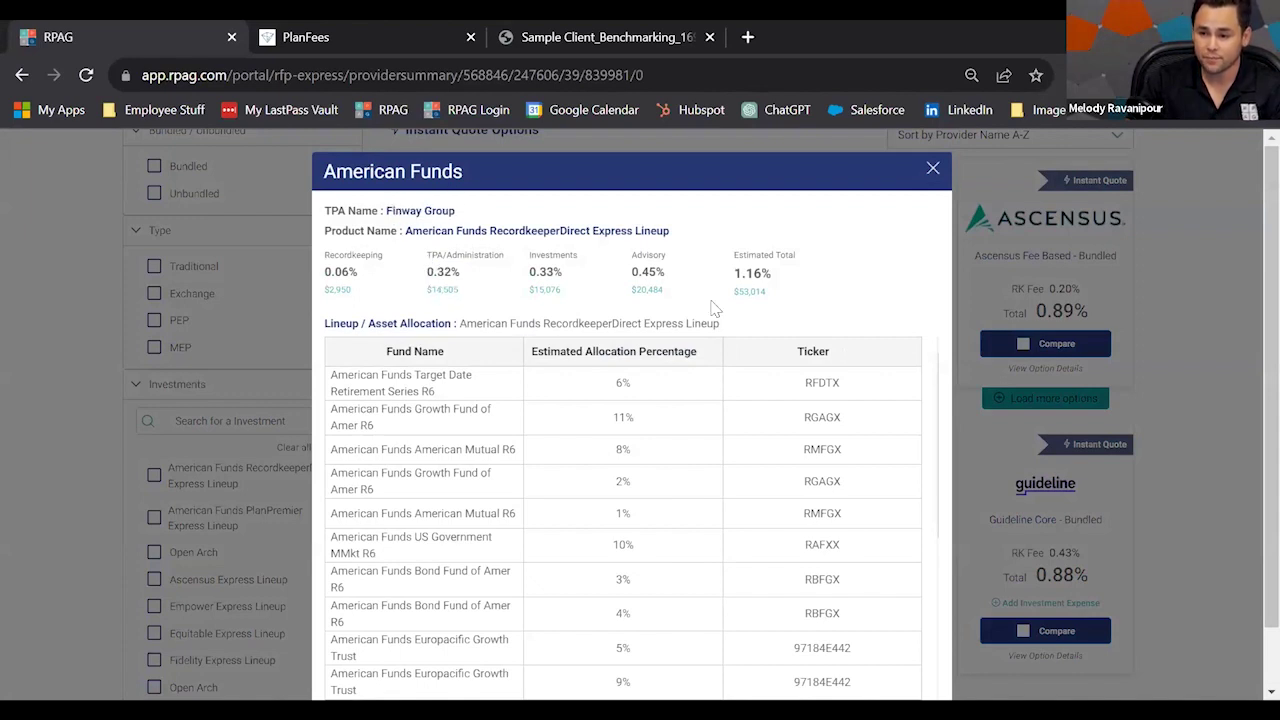
click(932, 169)
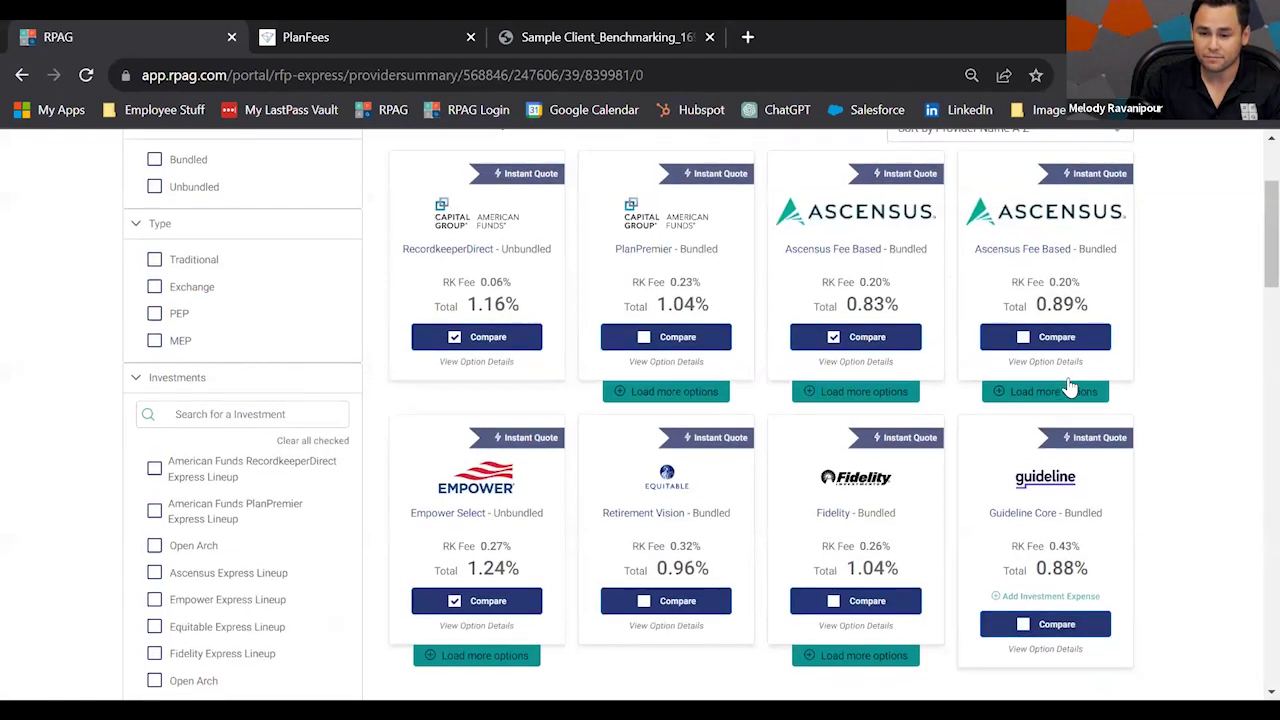
Send the Sample RFP Express quote request and open the Quote Comparison Chart.
scroll(1072, 400, down, 10)
scroll(1078, 410, up, 2)
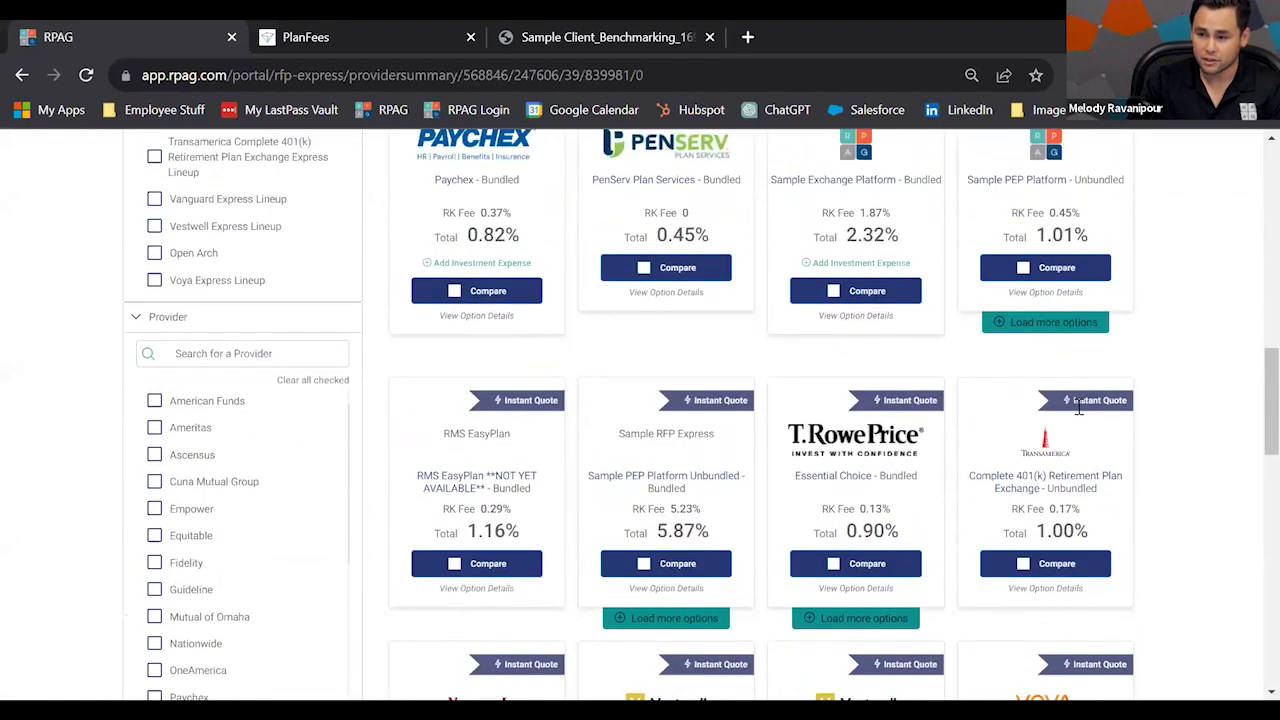
scroll(1076, 410, up, 1)
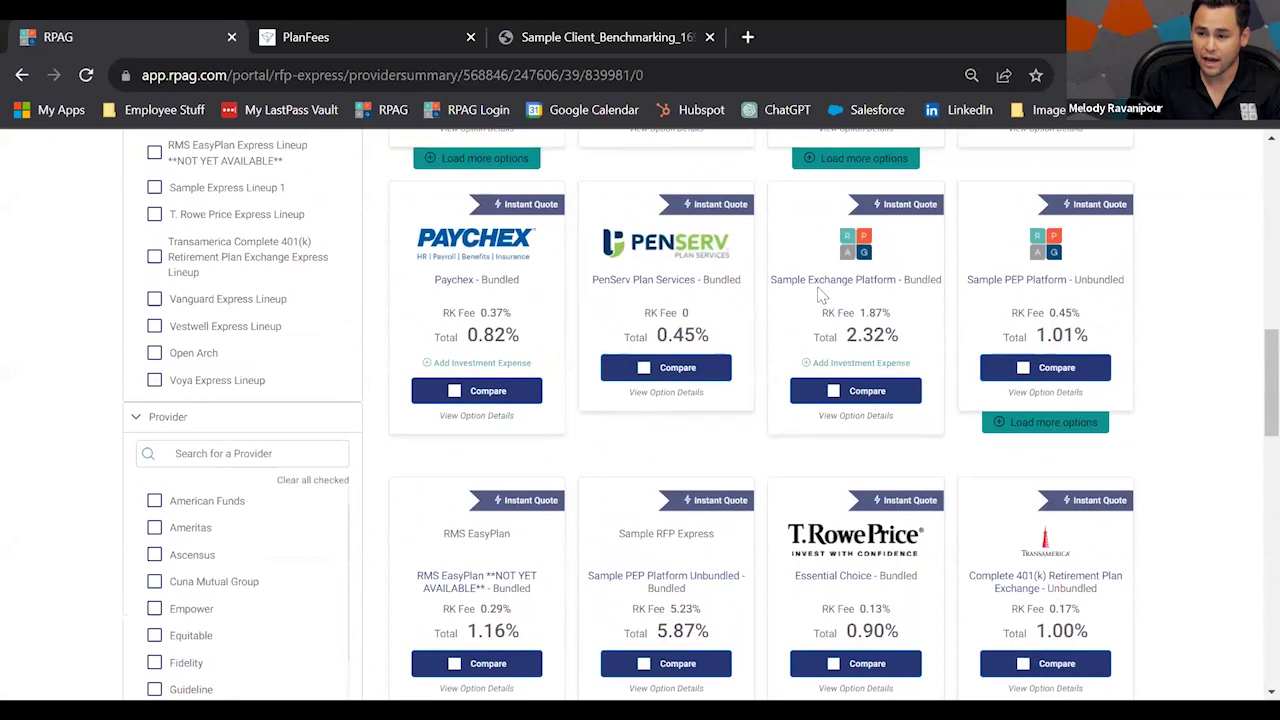
drag(813, 282, 856, 285)
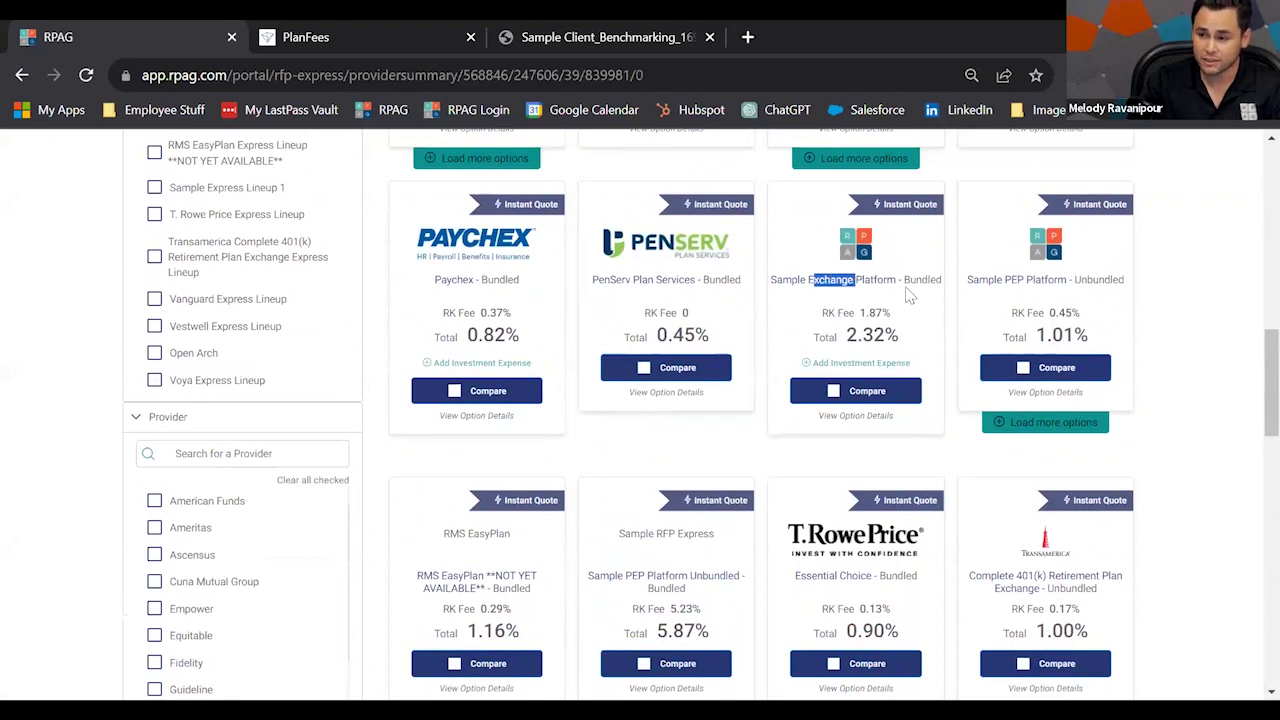
drag(1010, 282, 1027, 300)
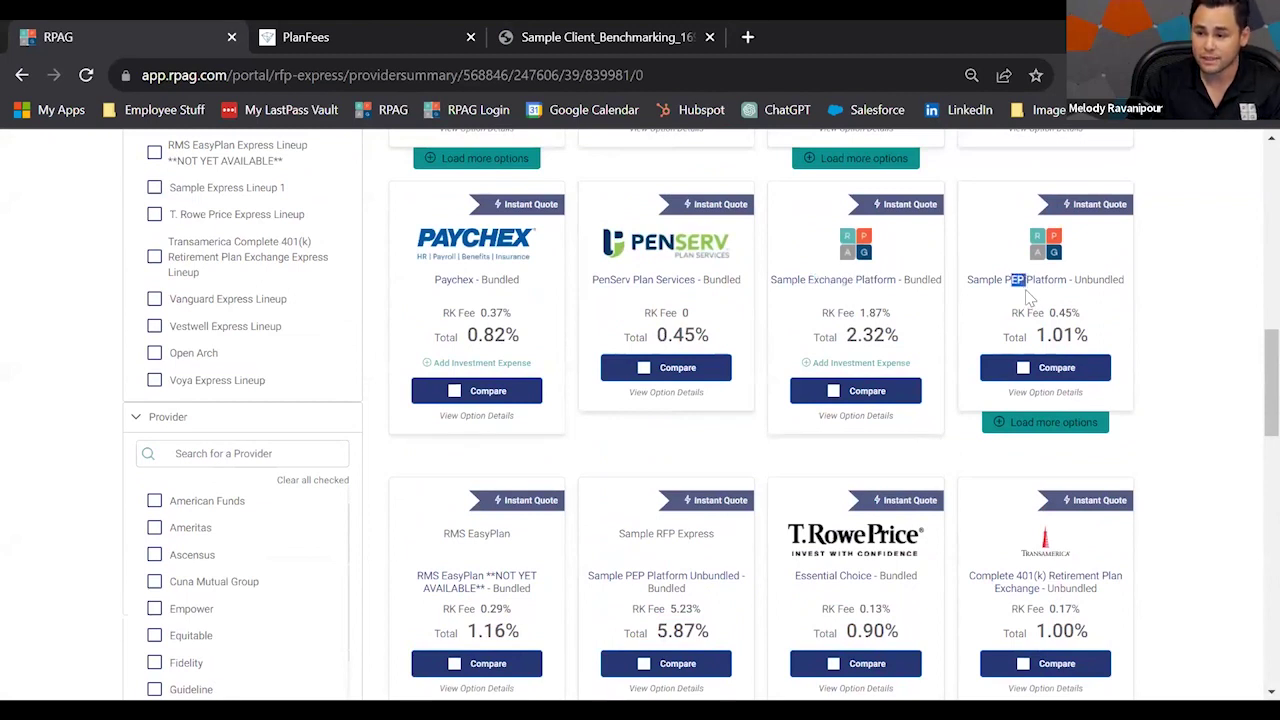
click(1034, 386)
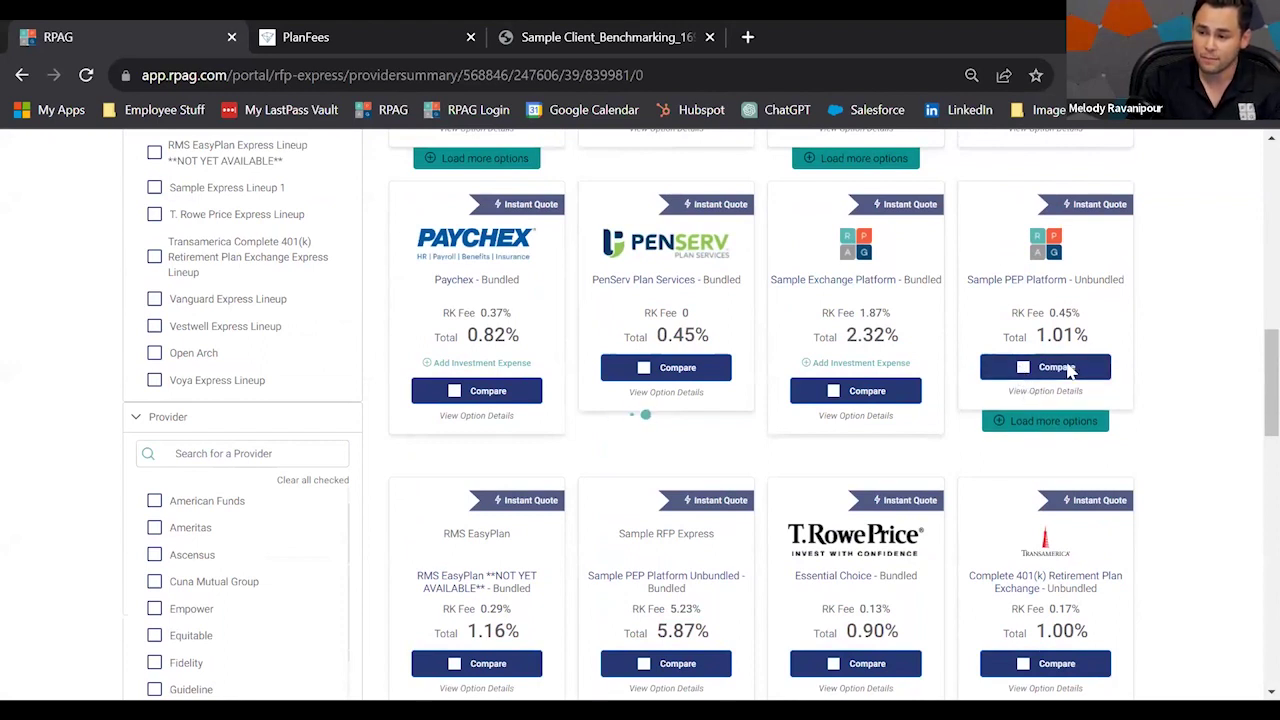
scroll(1087, 532, down, 1)
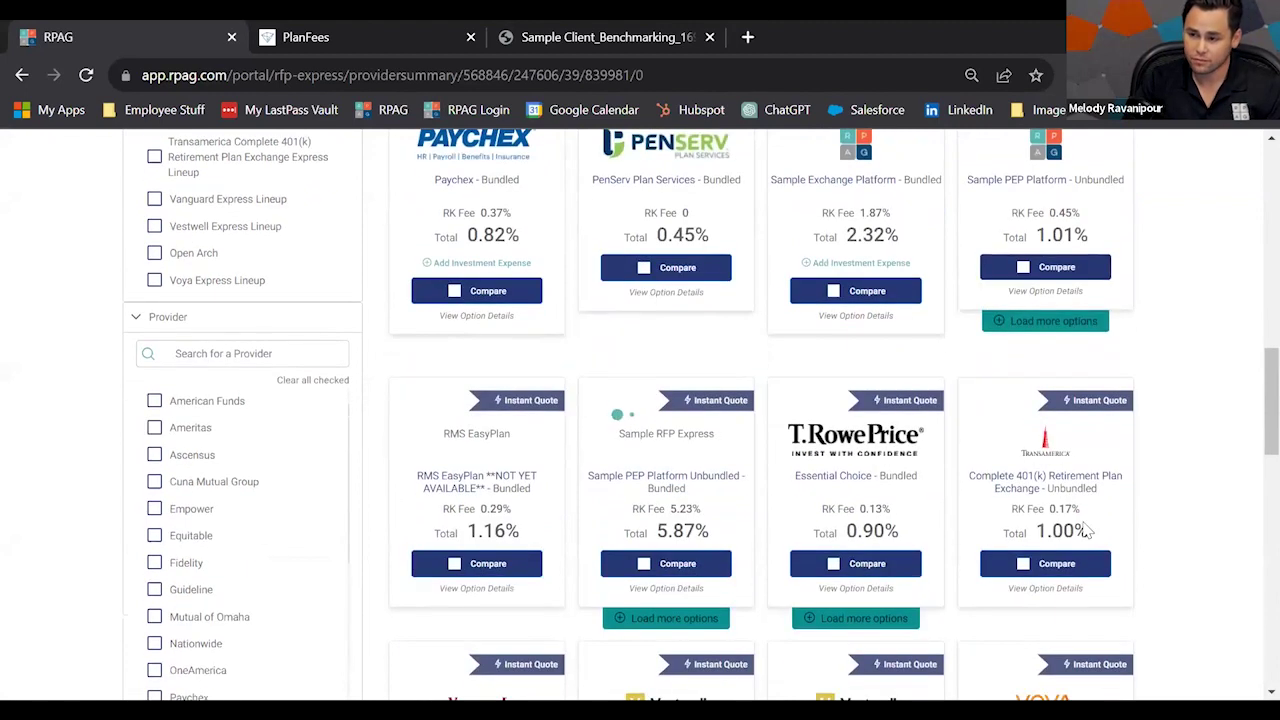
scroll(1237, 529, down, 10)
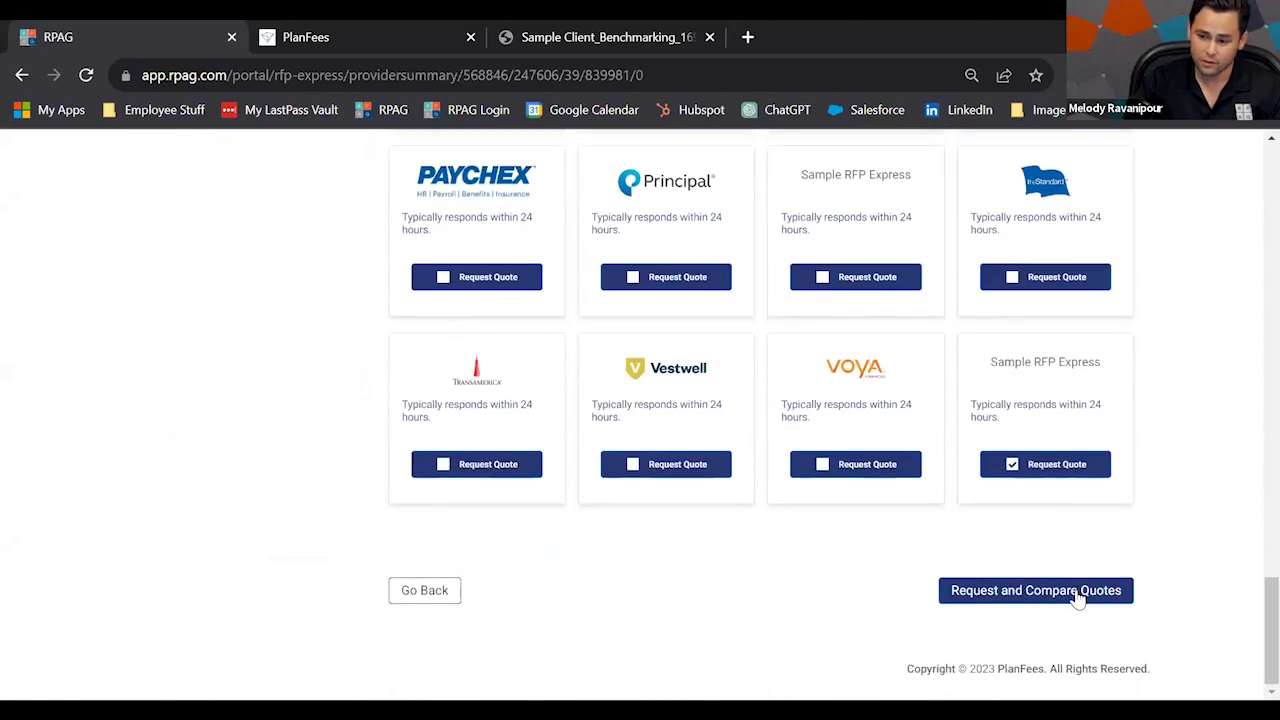
click(1076, 596)
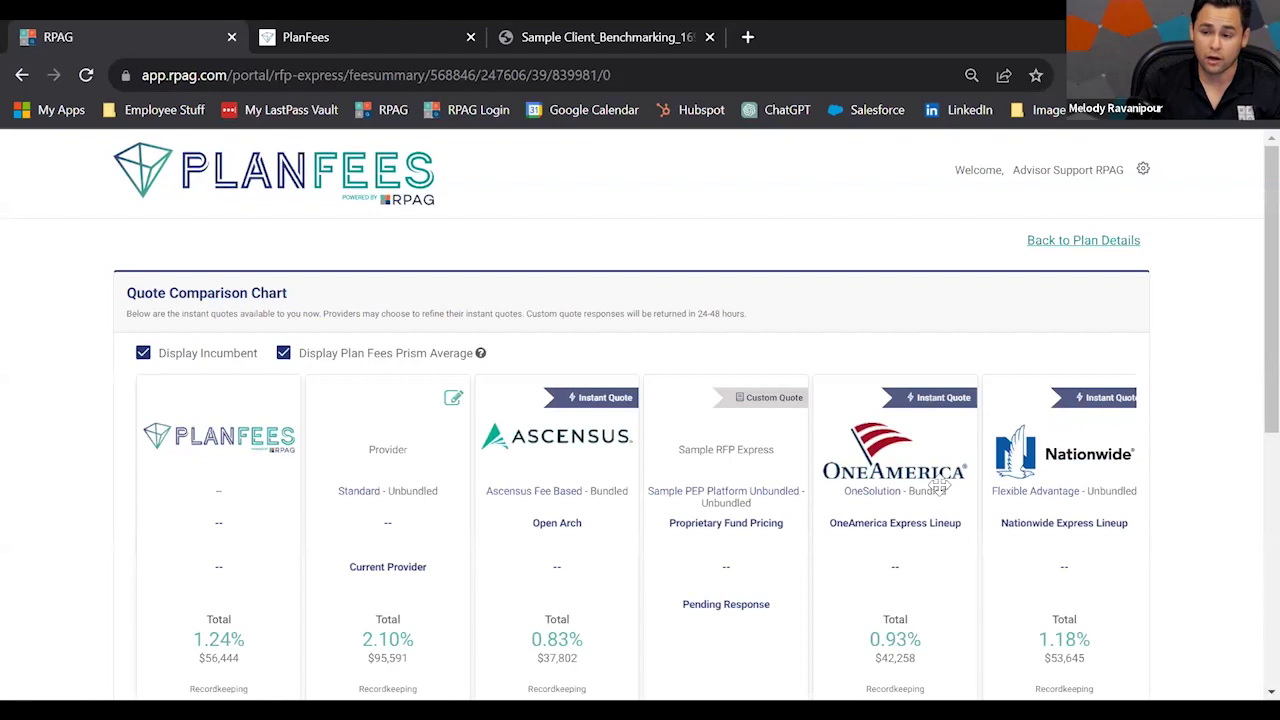
scroll(940, 485, down, 2)
scroll(900, 460, up, 1)
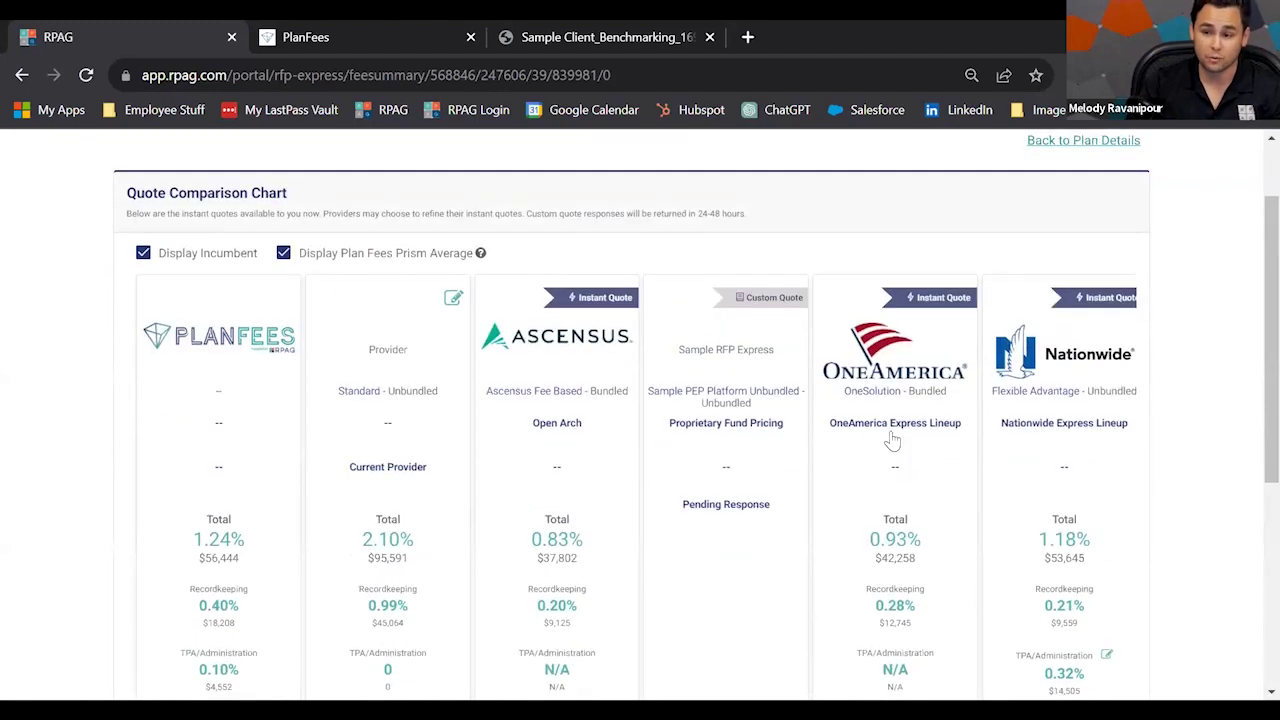
scroll(378, 433, down, 1)
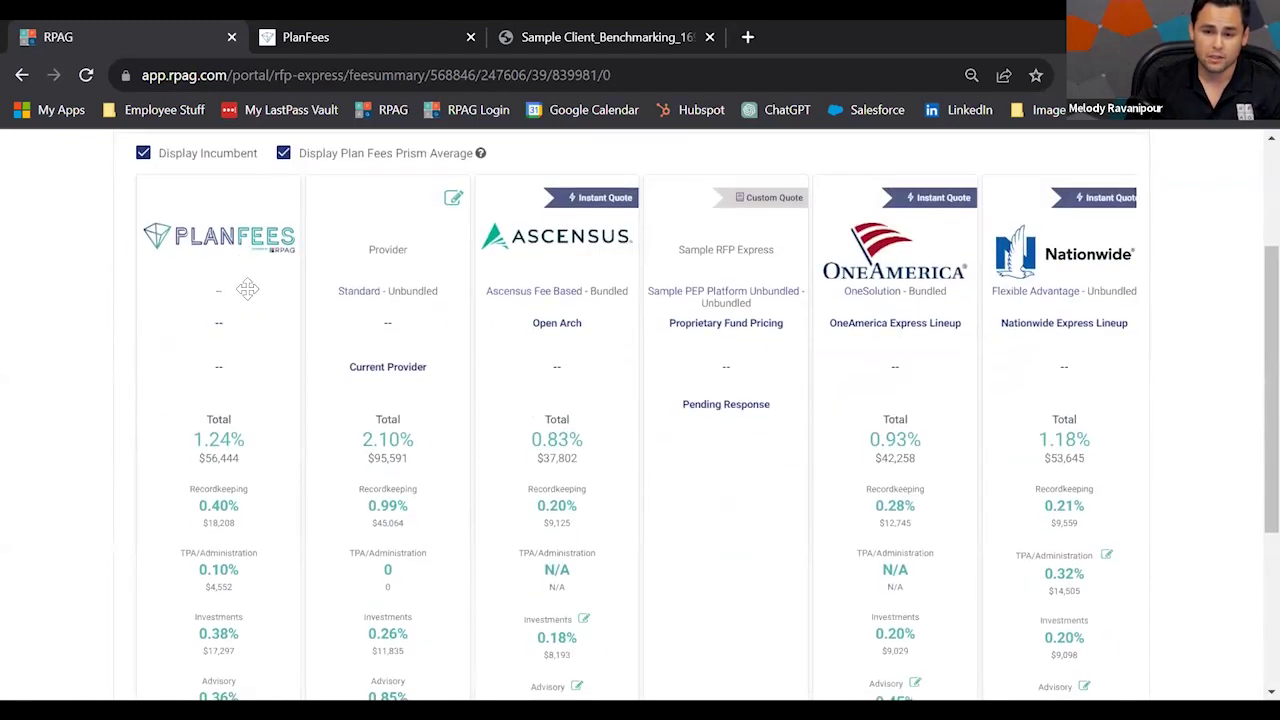
scroll(241, 291, up, 1)
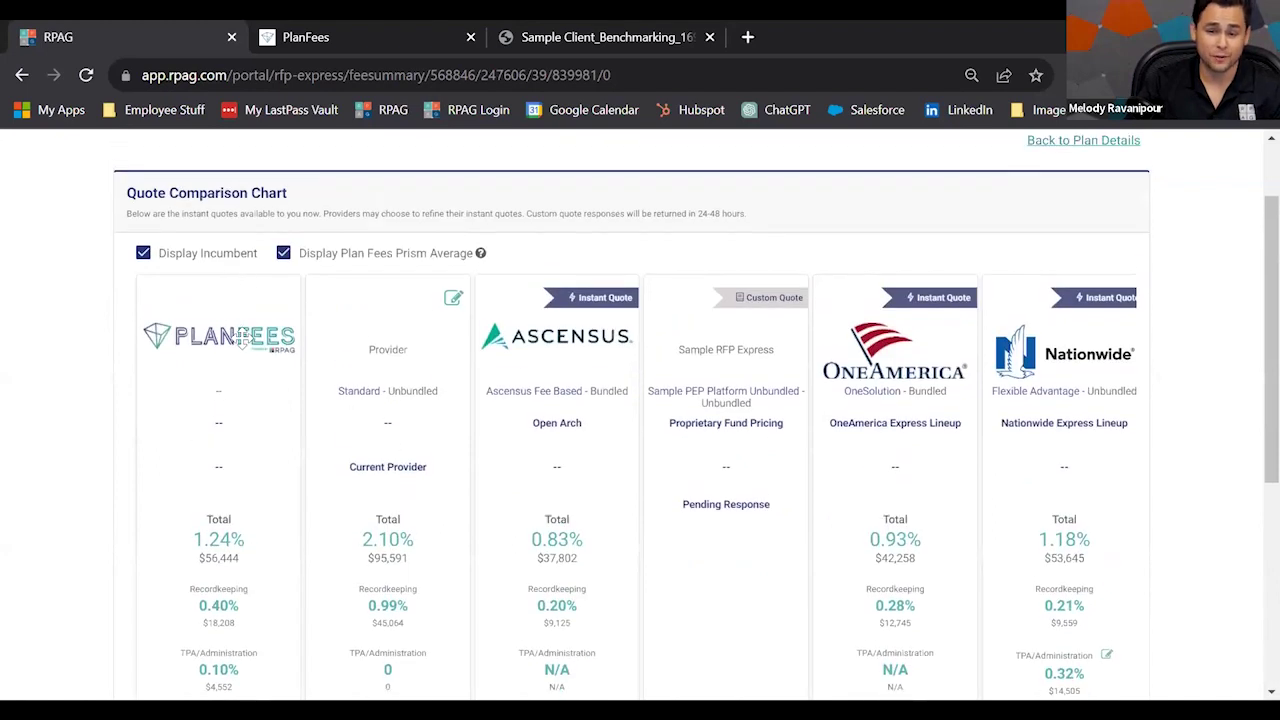
scroll(246, 361, up, 1)
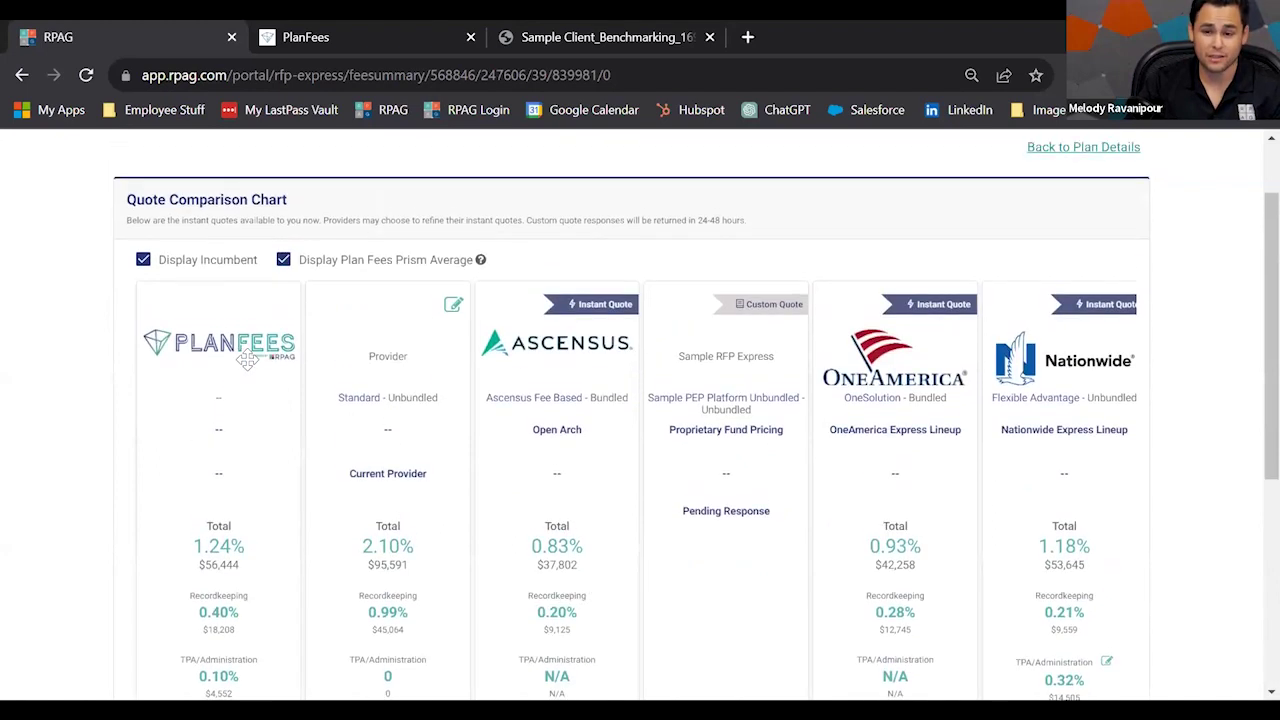
scroll(251, 368, down, 3)
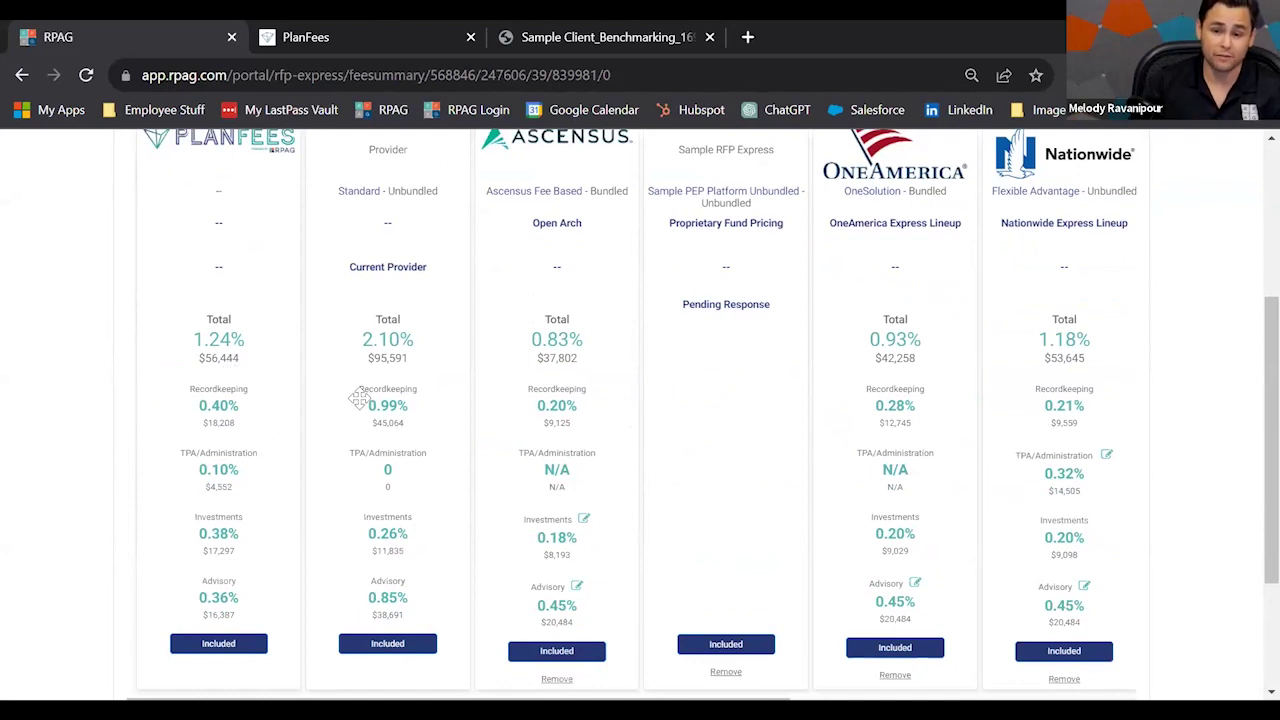
scroll(265, 426, up, 1)
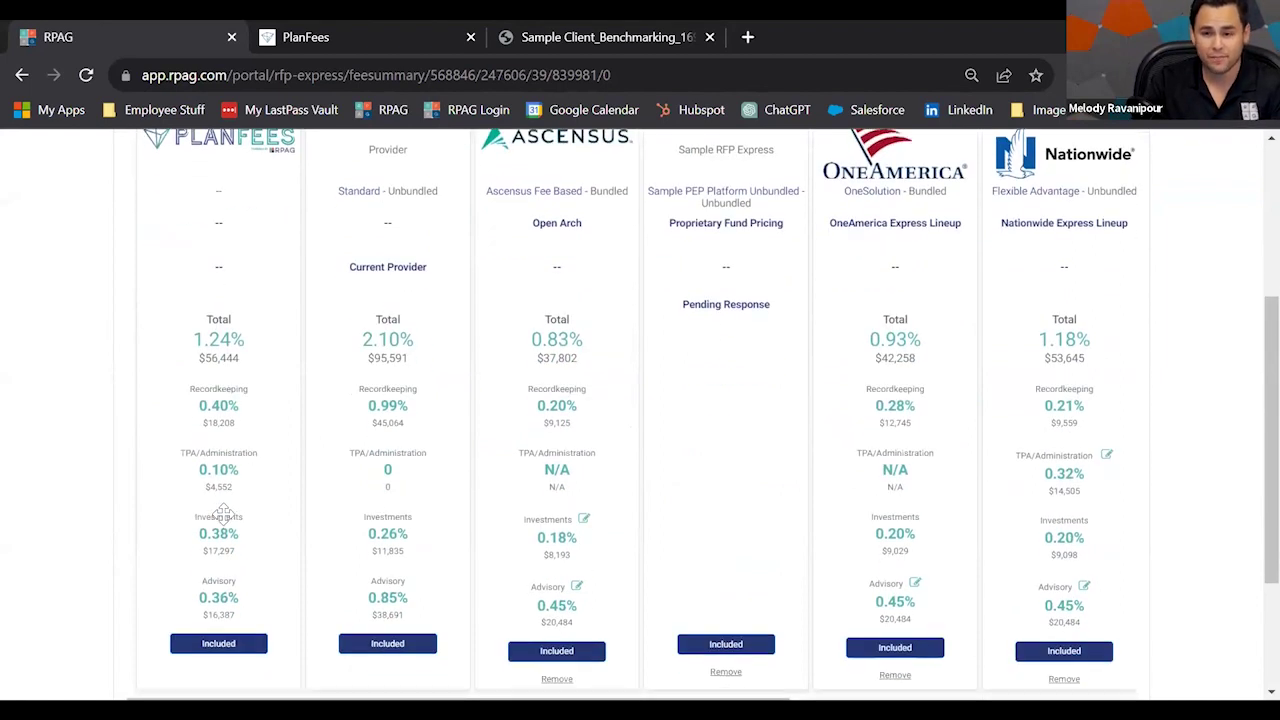
scroll(222, 516, up, 1)
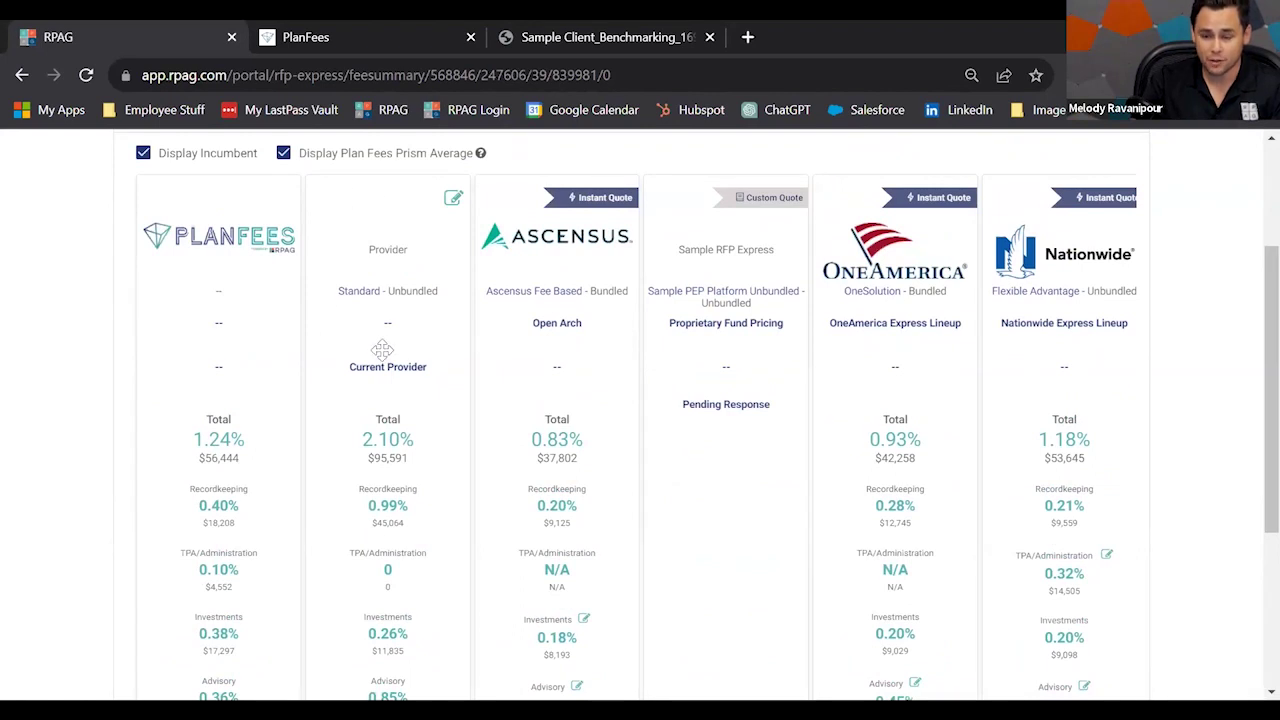
scroll(400, 390, down, 1)
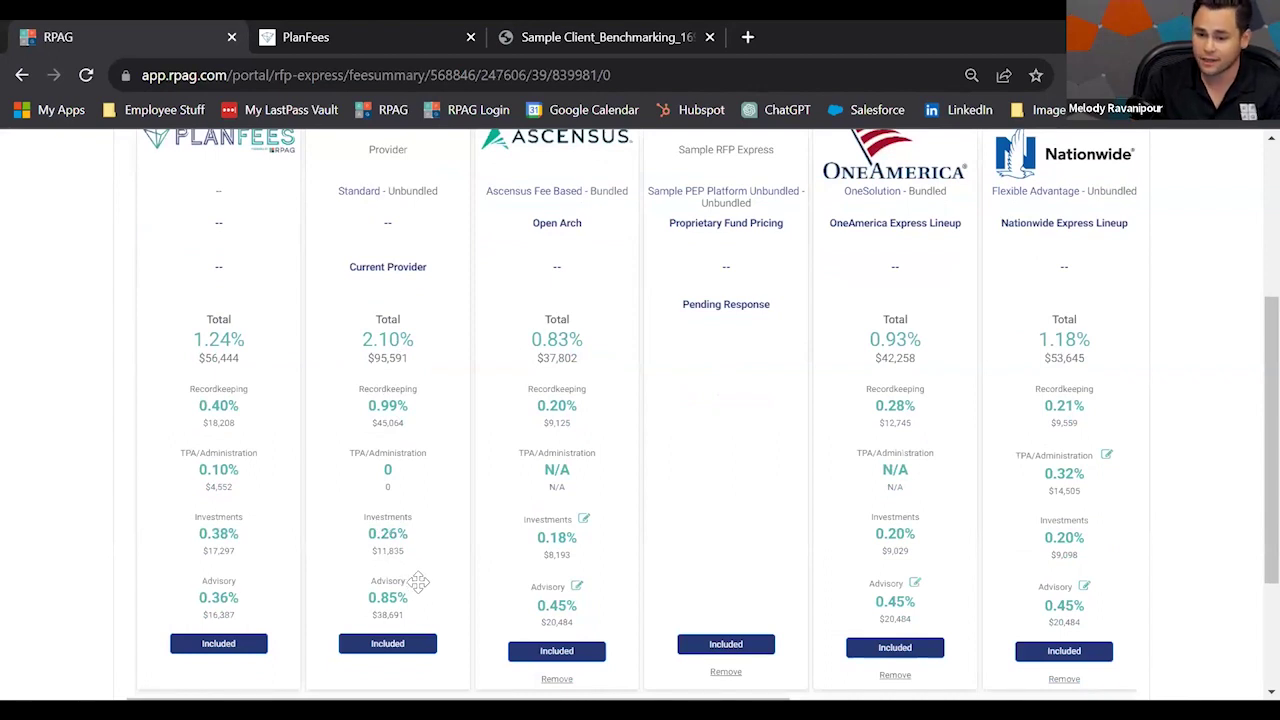
scroll(437, 420, up, 1)
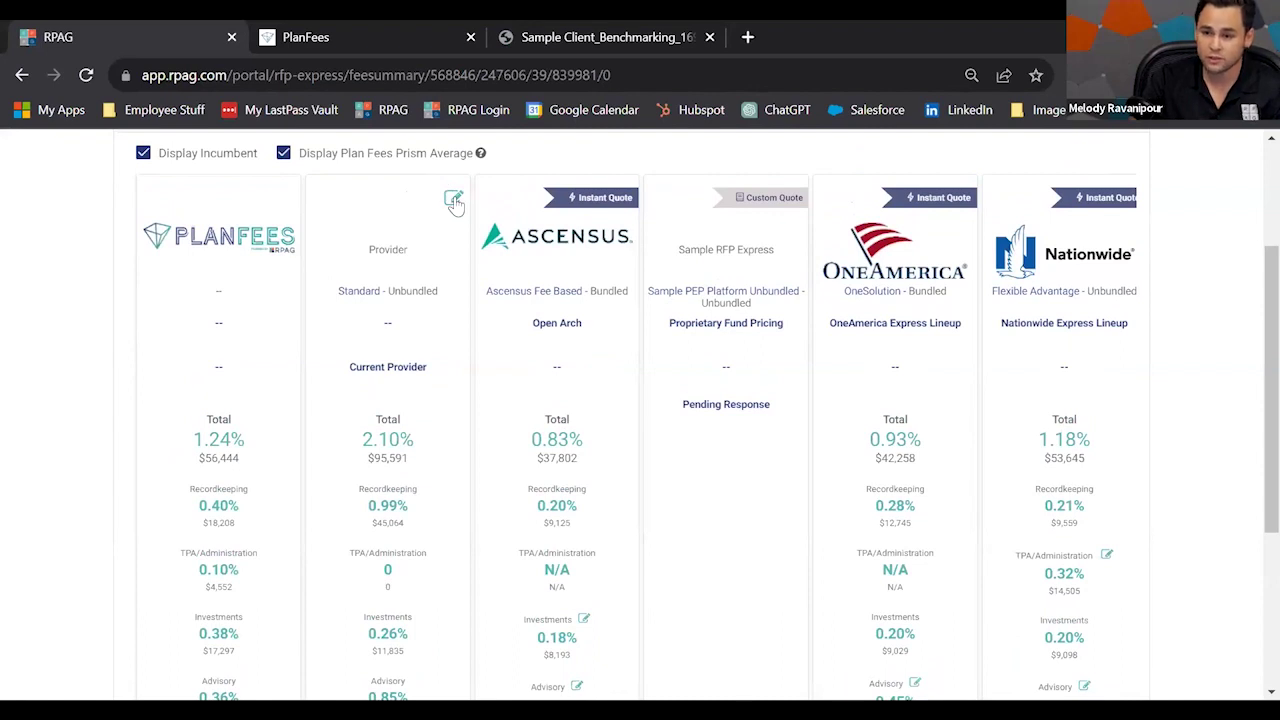
Lower the current provider's advisory fee from 0.85% to 0.65%.
click(453, 201)
double_click(749, 293)
text(0.65)
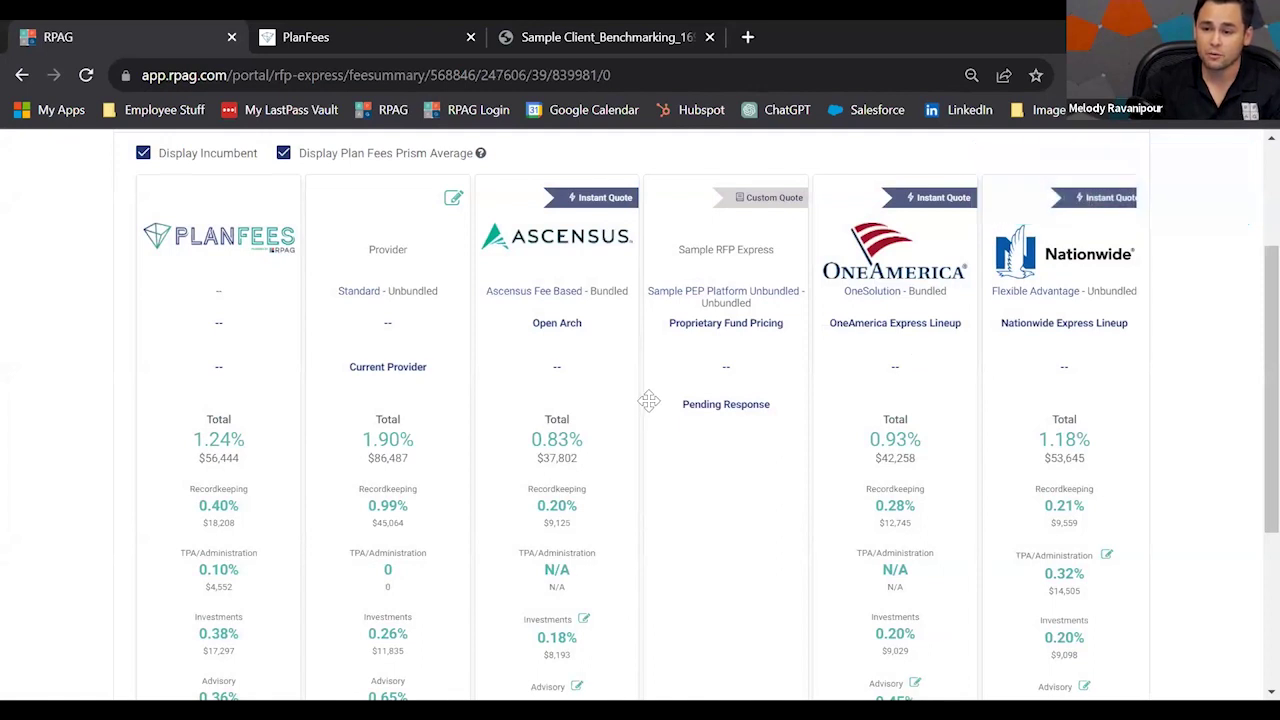
Remove the pending Sample RFP Express quote from the chart.
scroll(680, 611, down, 2)
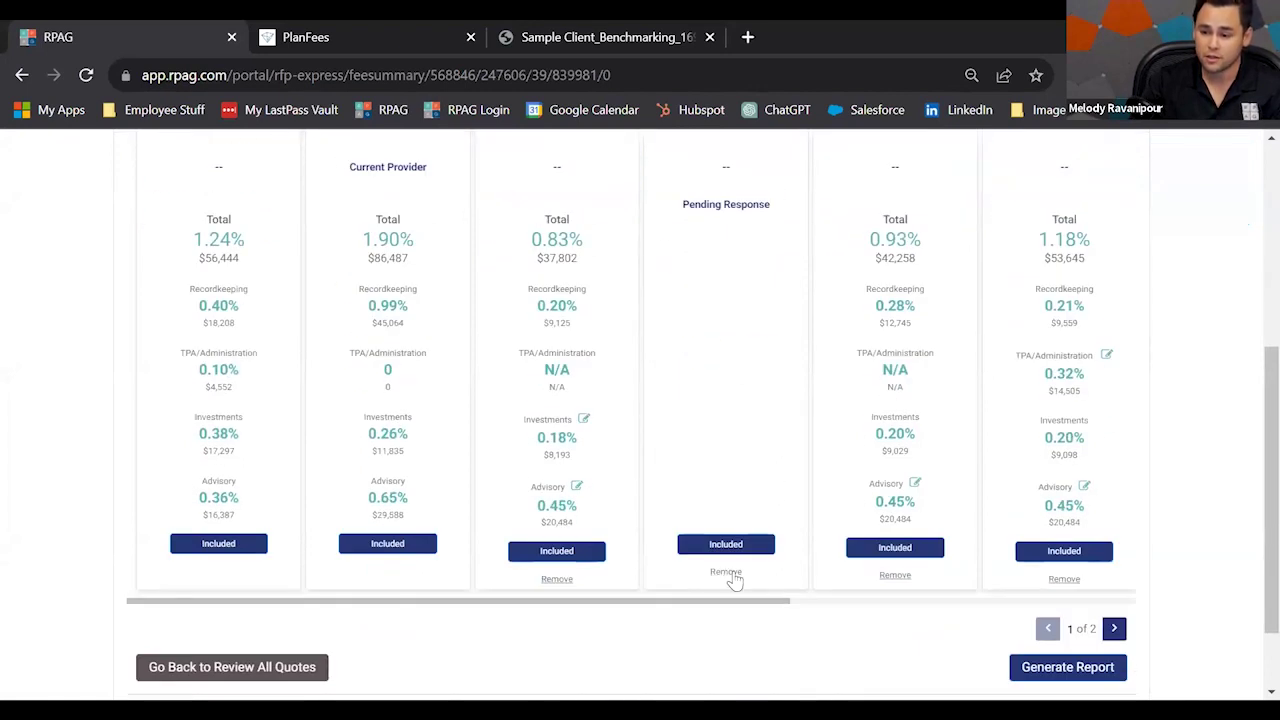
click(731, 575)
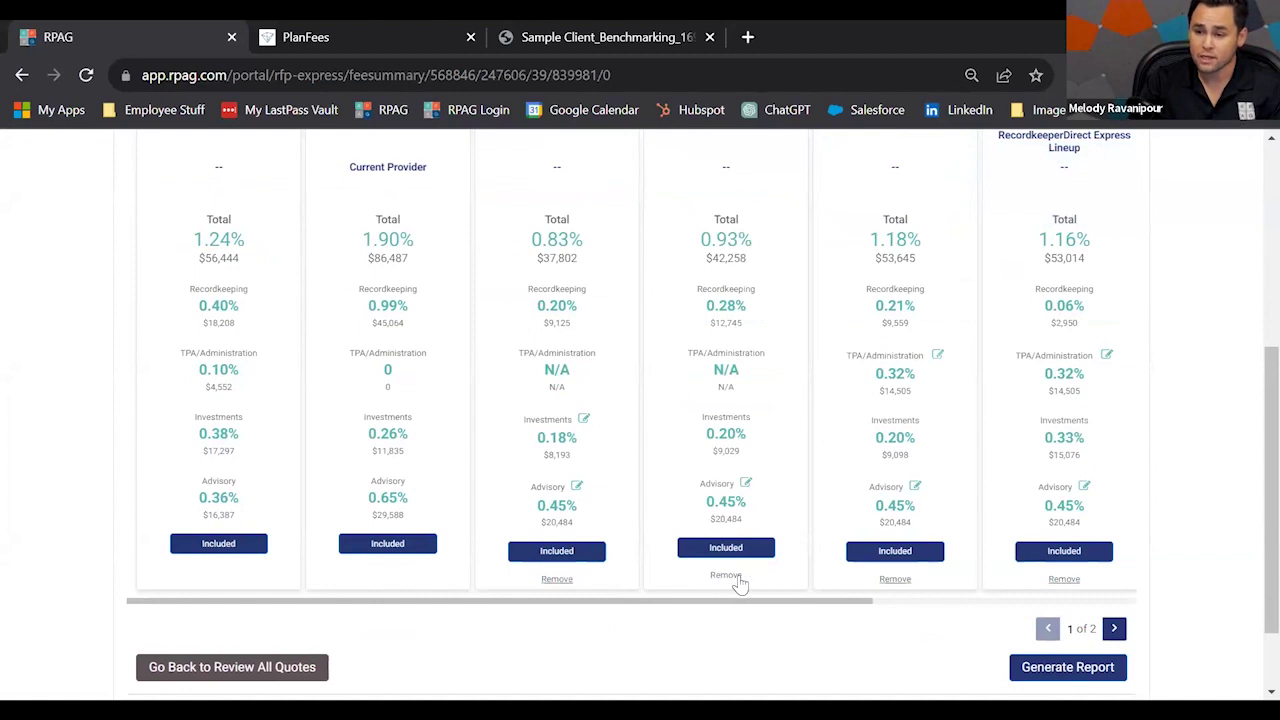
scroll(724, 570, up, 2)
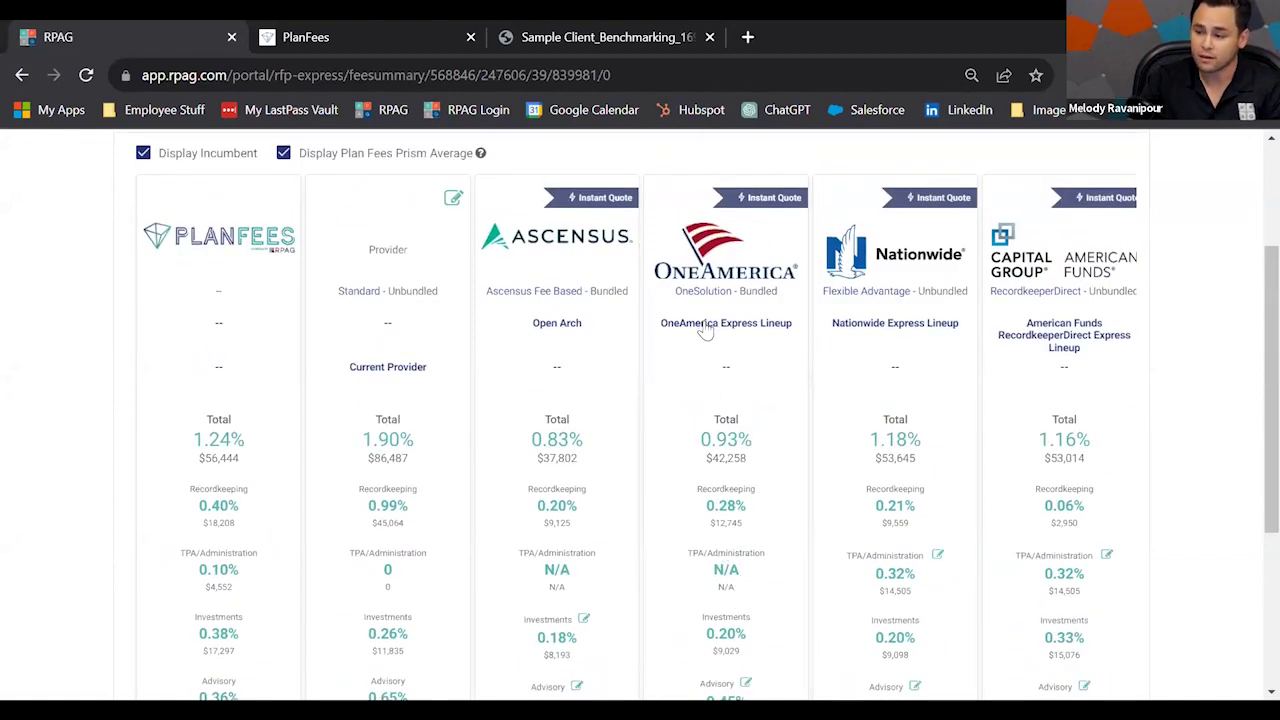
click(705, 330)
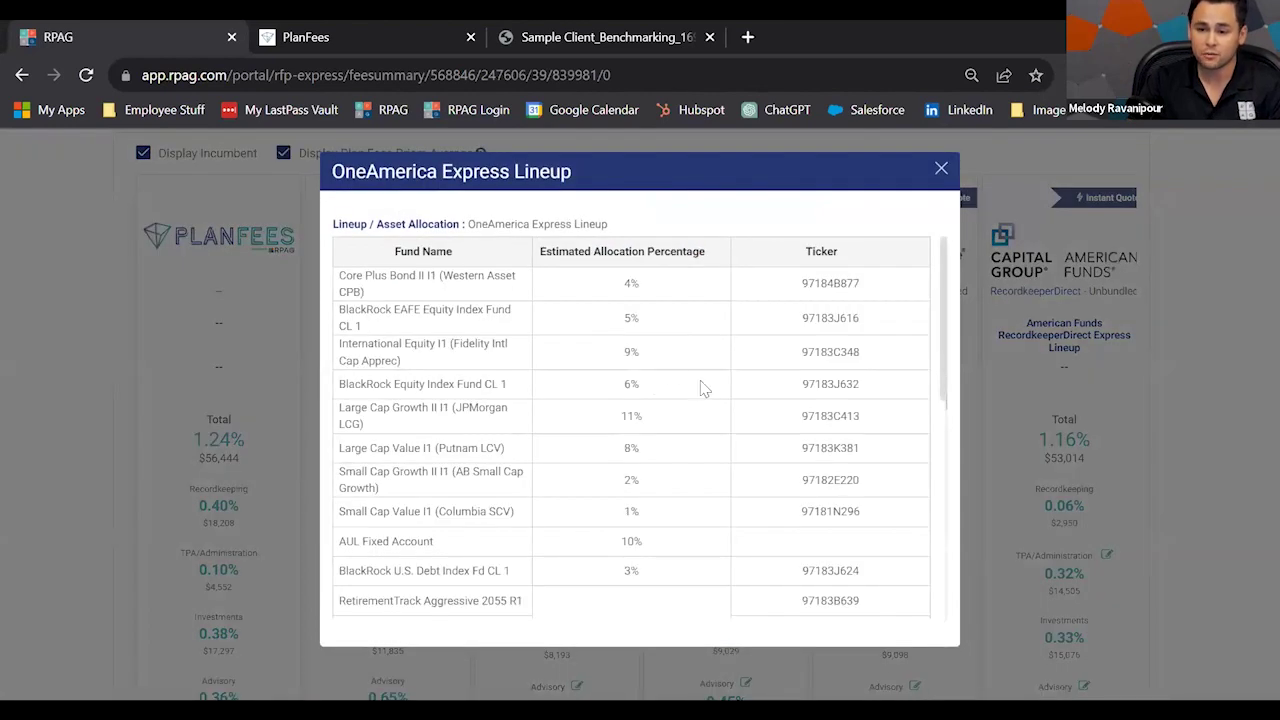
scroll(700, 406, down, 3)
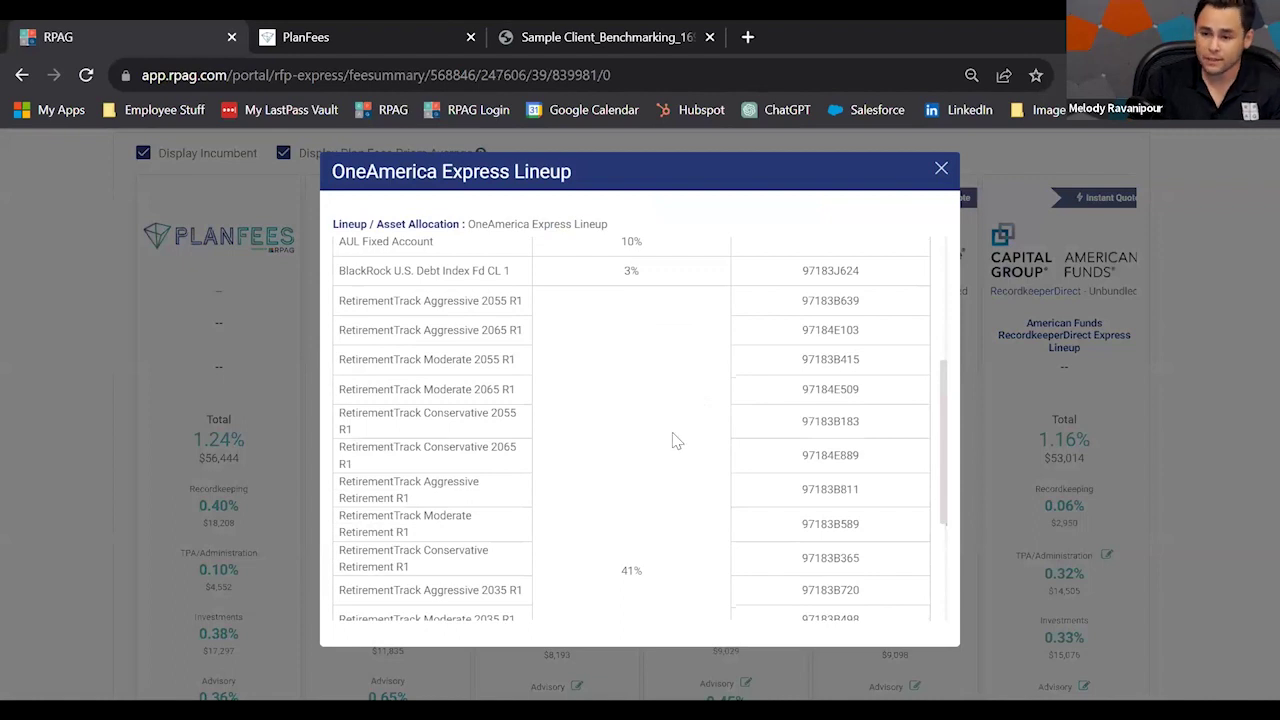
click(940, 170)
scroll(766, 583, down, 5)
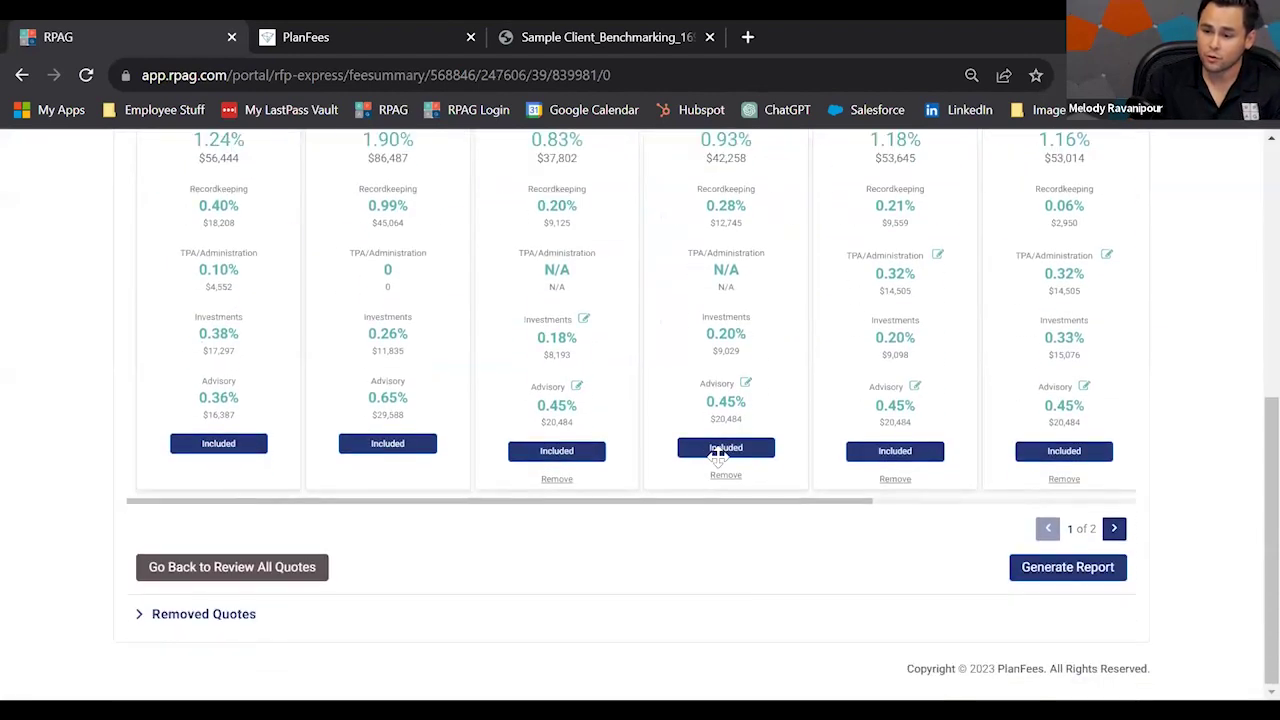
click(726, 479)
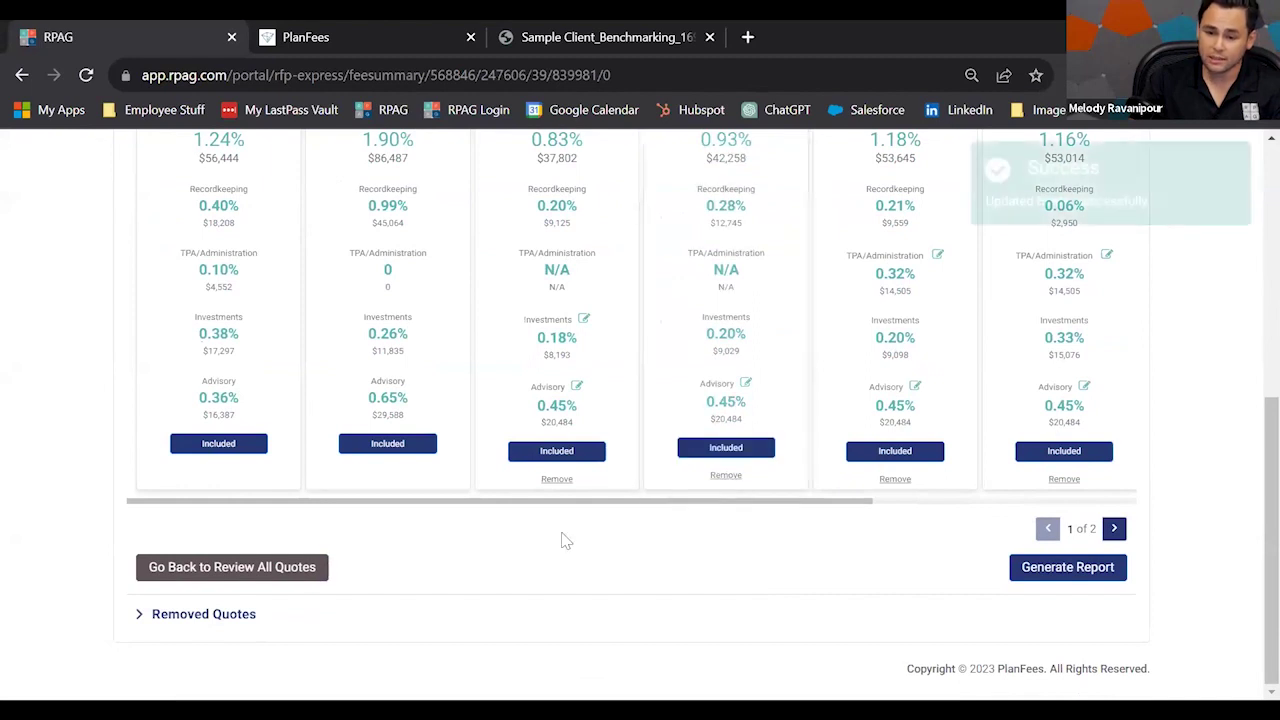
click(140, 615)
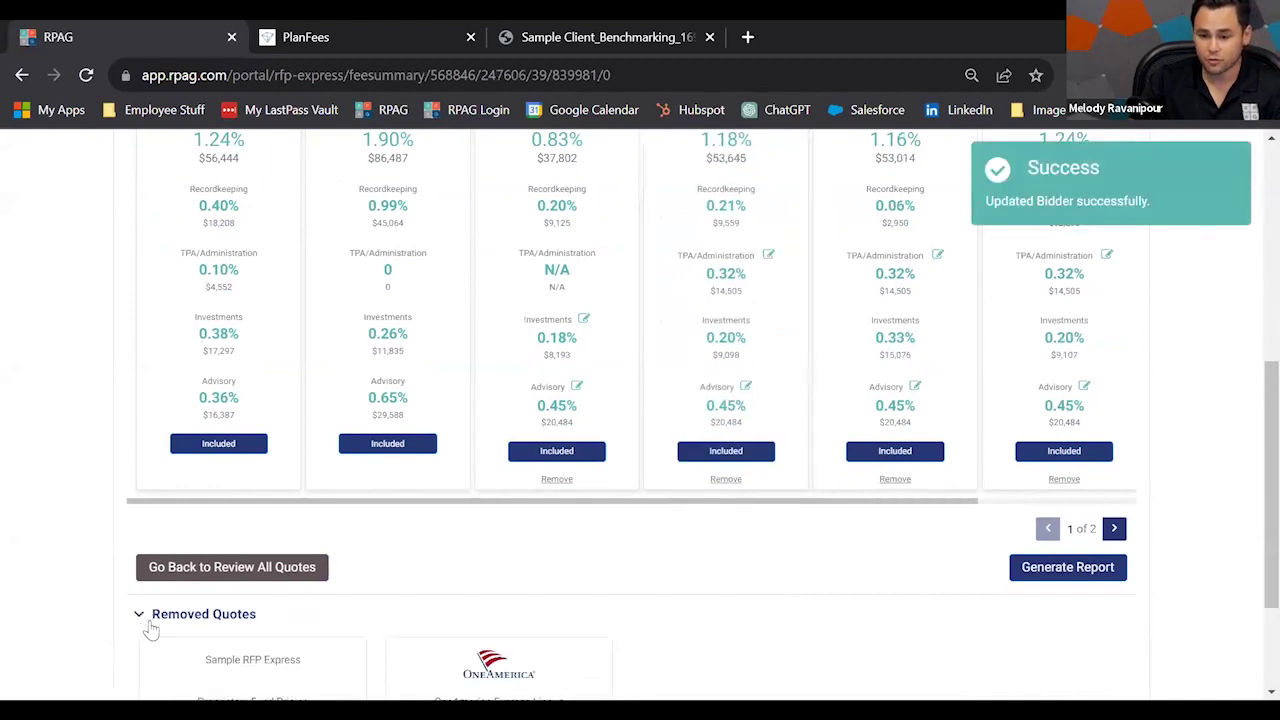
scroll(520, 580, down, 1)
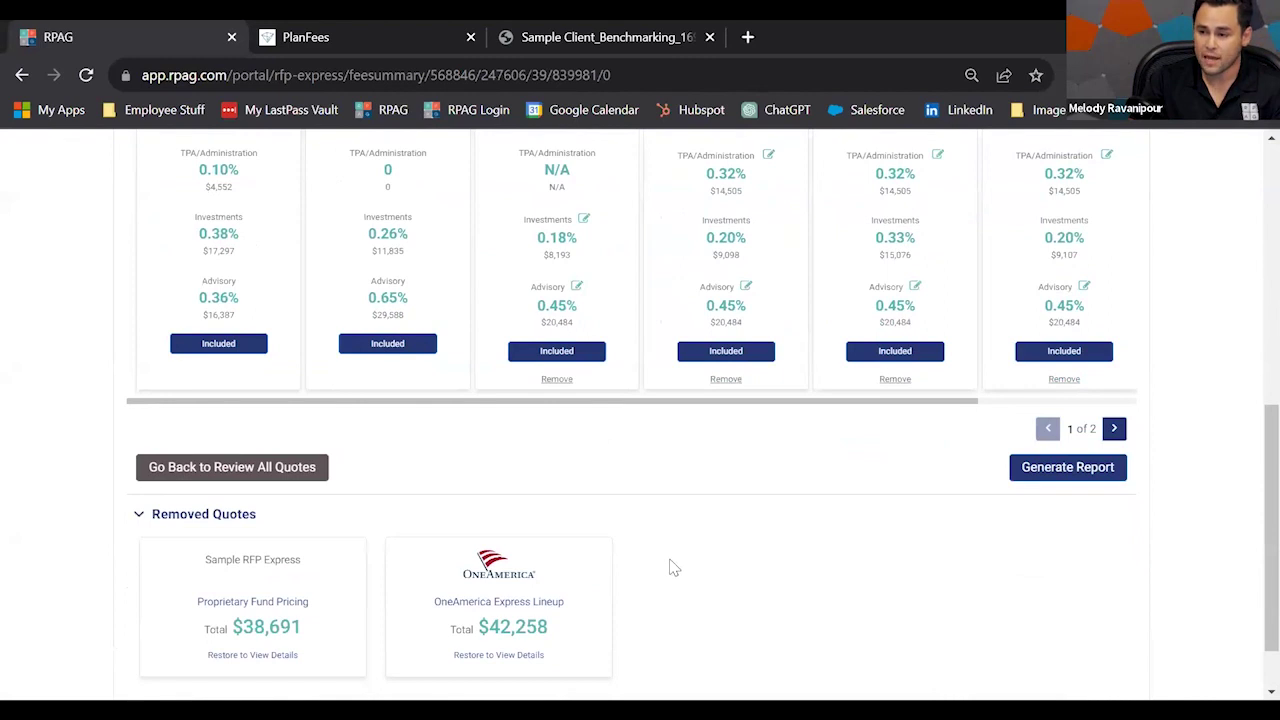
scroll(669, 566, up, 2)
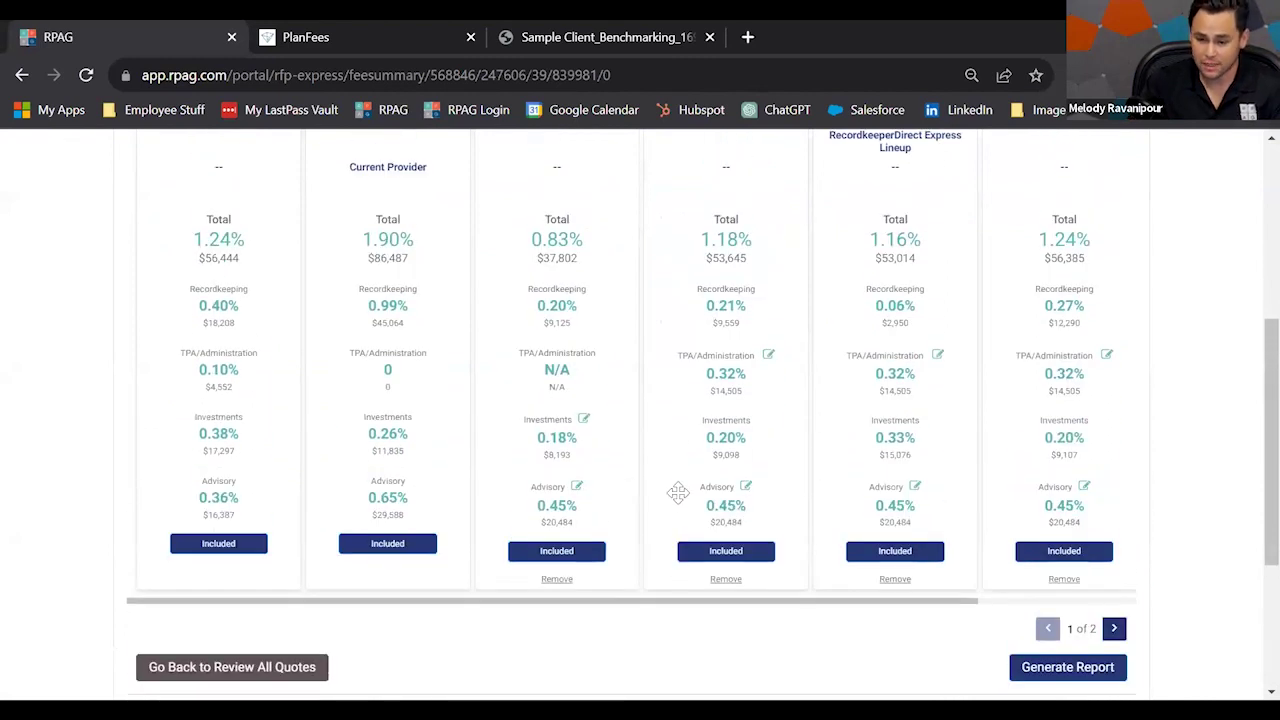
scroll(677, 491, down, 3)
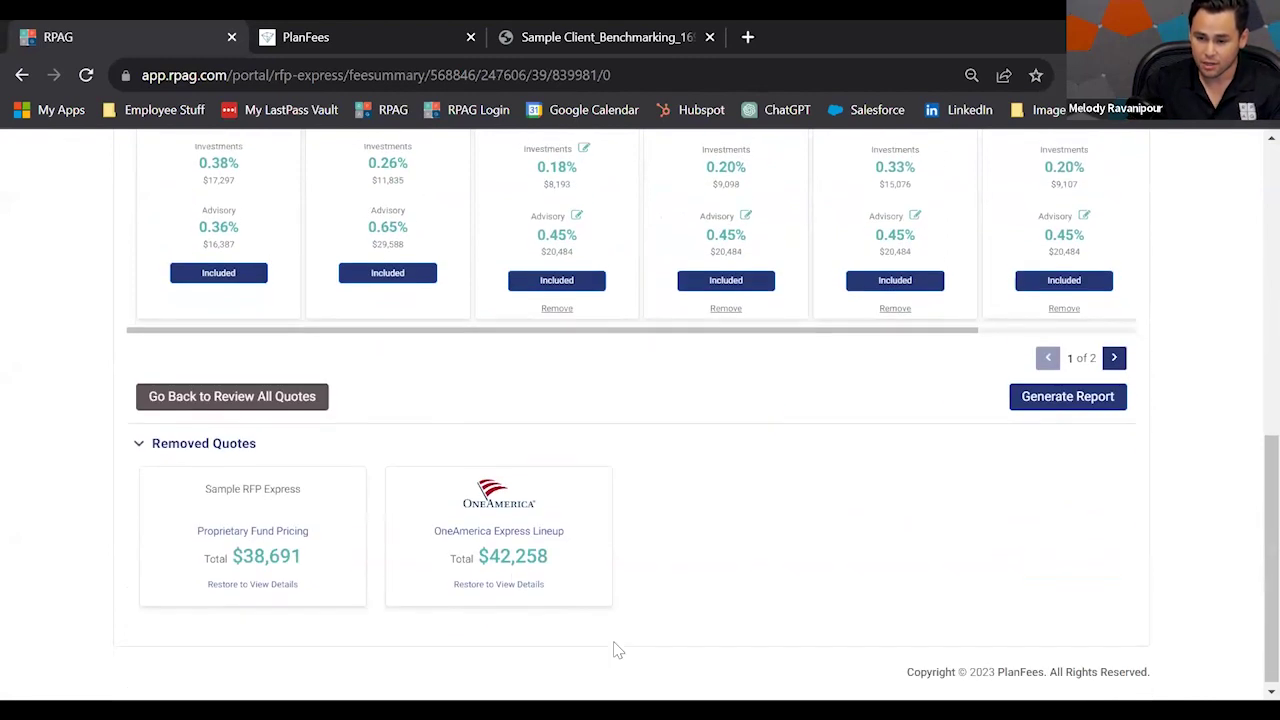
click(510, 581)
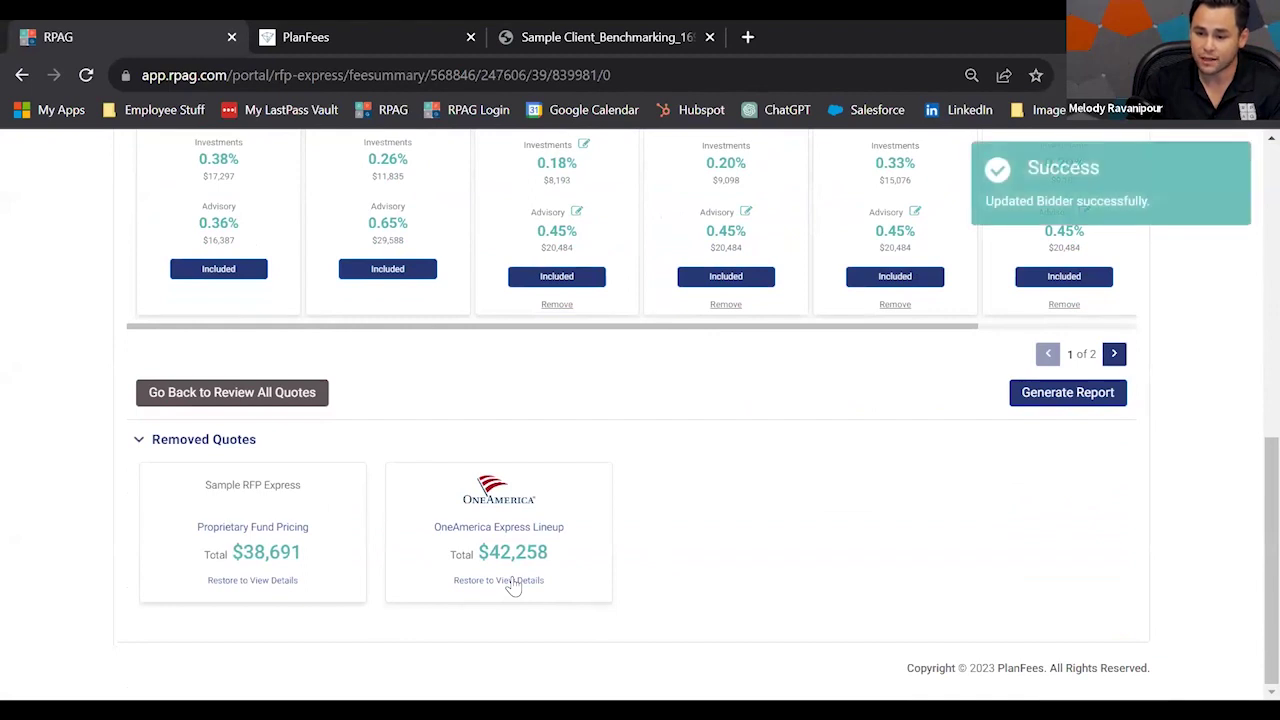
scroll(829, 463, up, 3)
scroll(847, 522, up, 1)
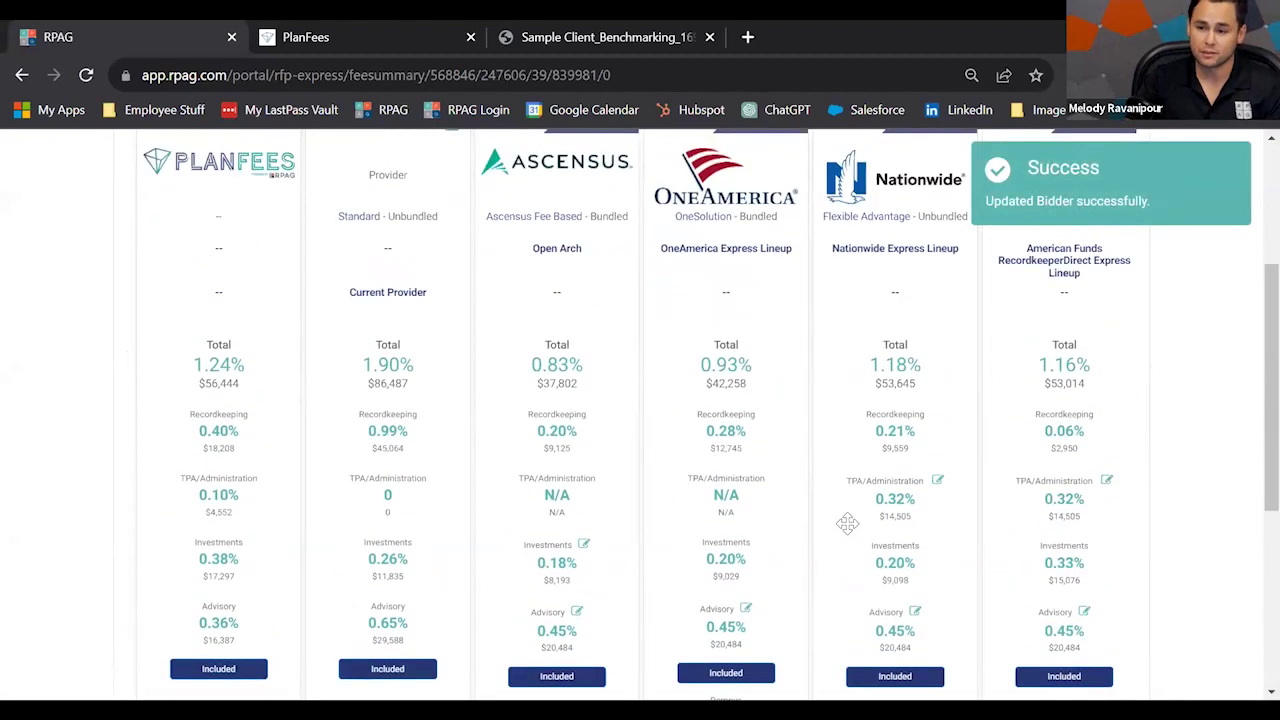
scroll(615, 388, down, 1)
scroll(615, 388, up, 1)
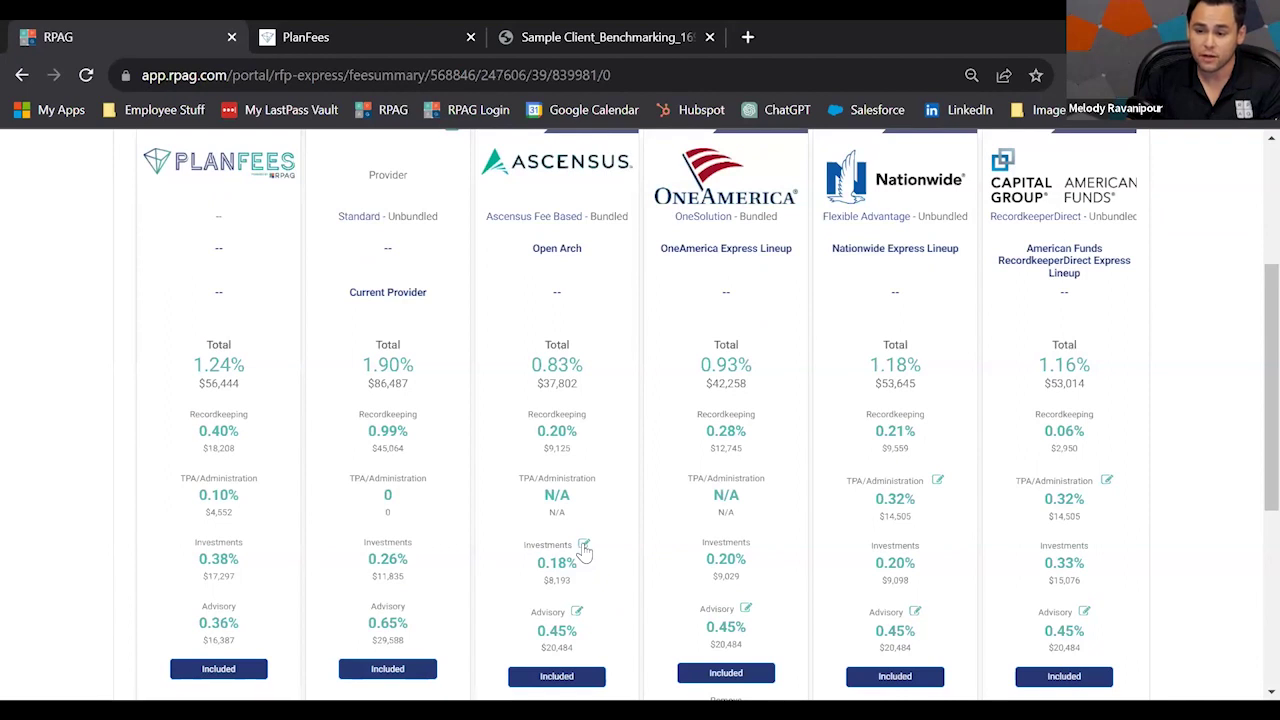
click(584, 547)
Change the Ascensus investment fee from 0.18% to 0.30% and save it.
double_click(410, 247)
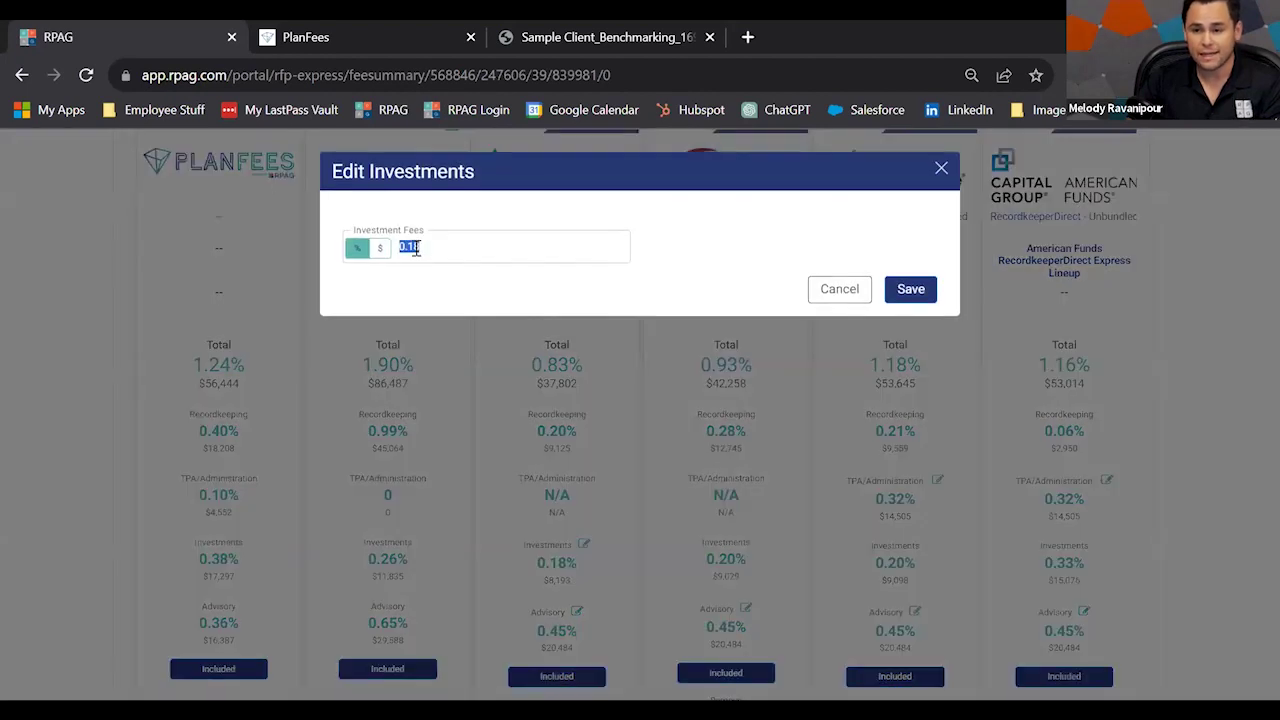
text(0)
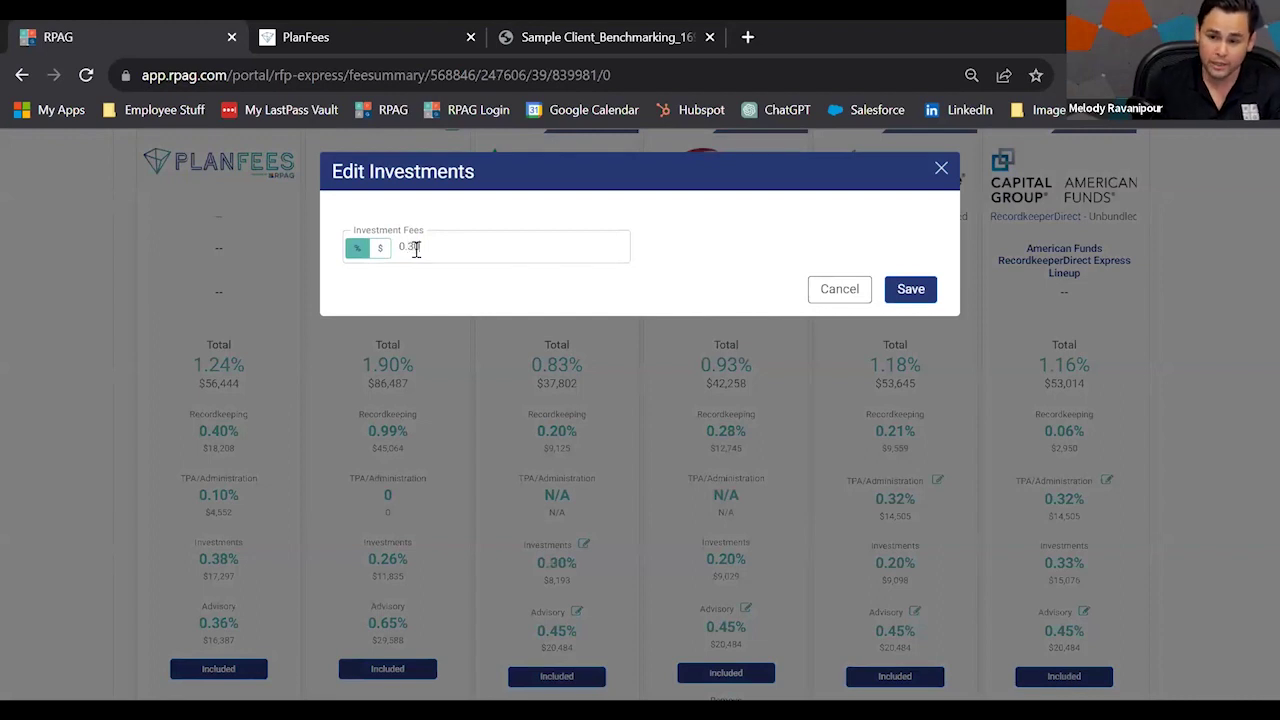
text(.30)
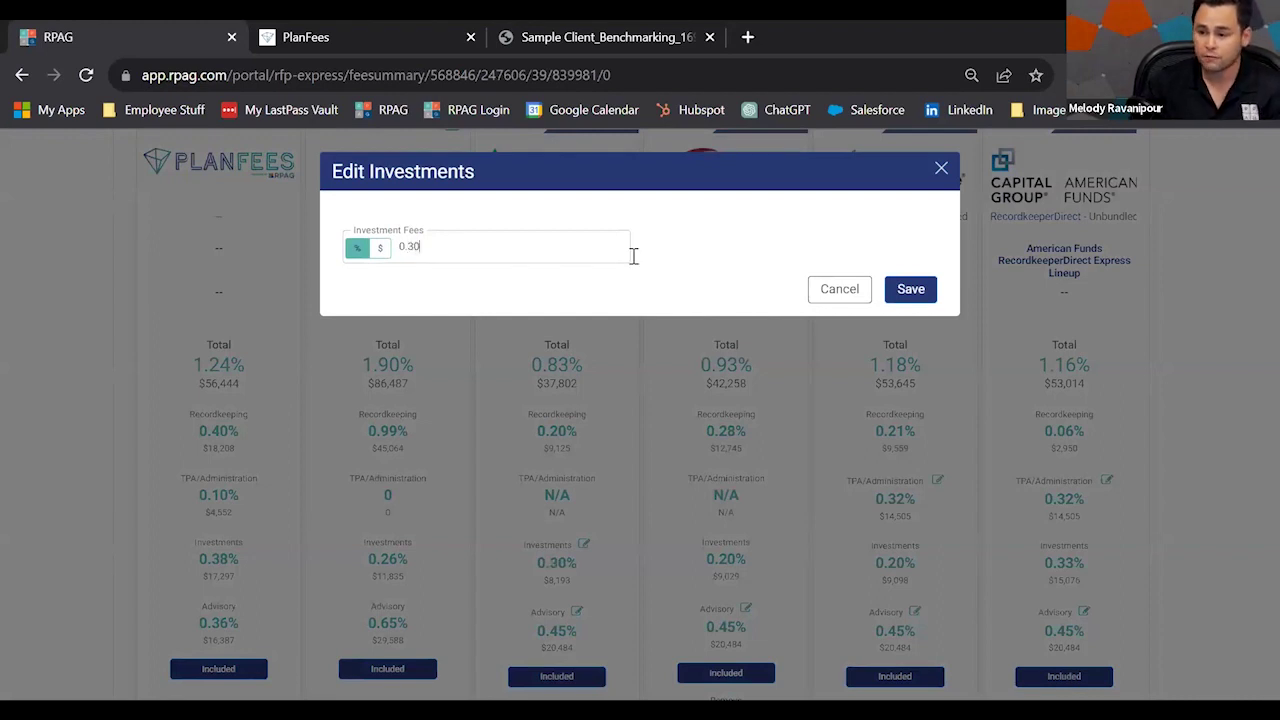
click(904, 292)
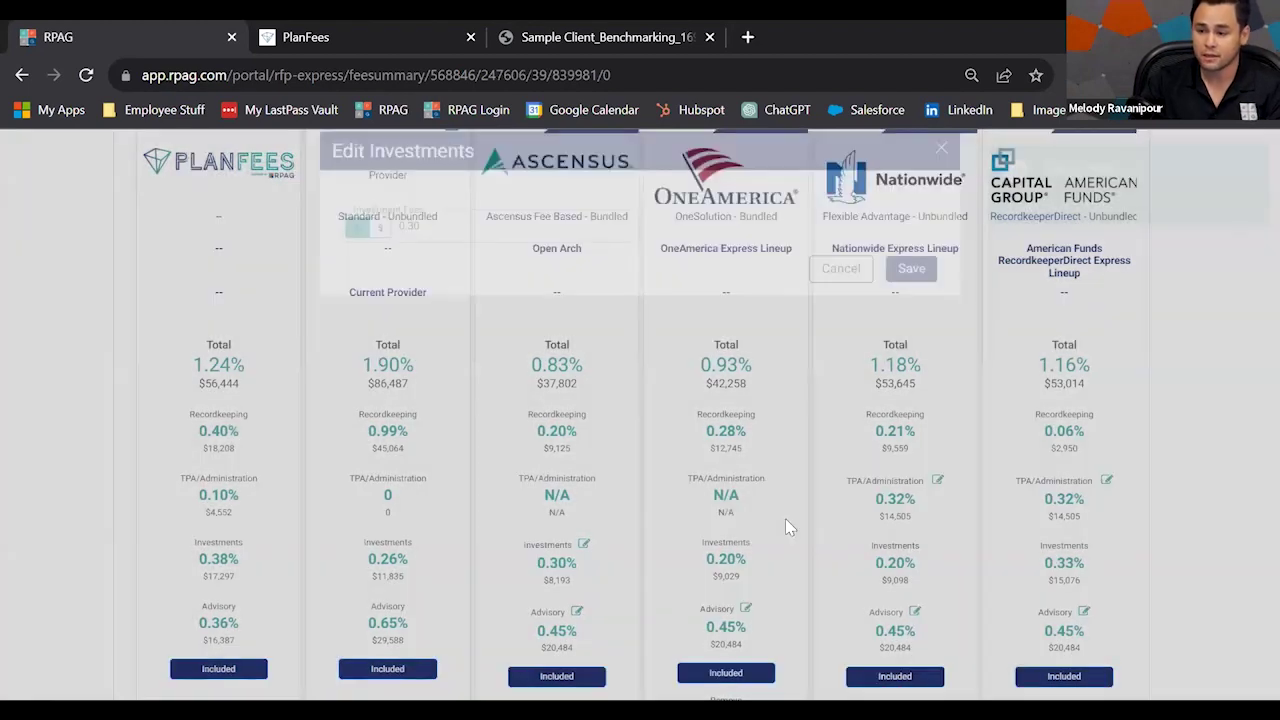
Go to the second page of provider quotes and start generating the benchmarking report.
scroll(963, 577, down, 1)
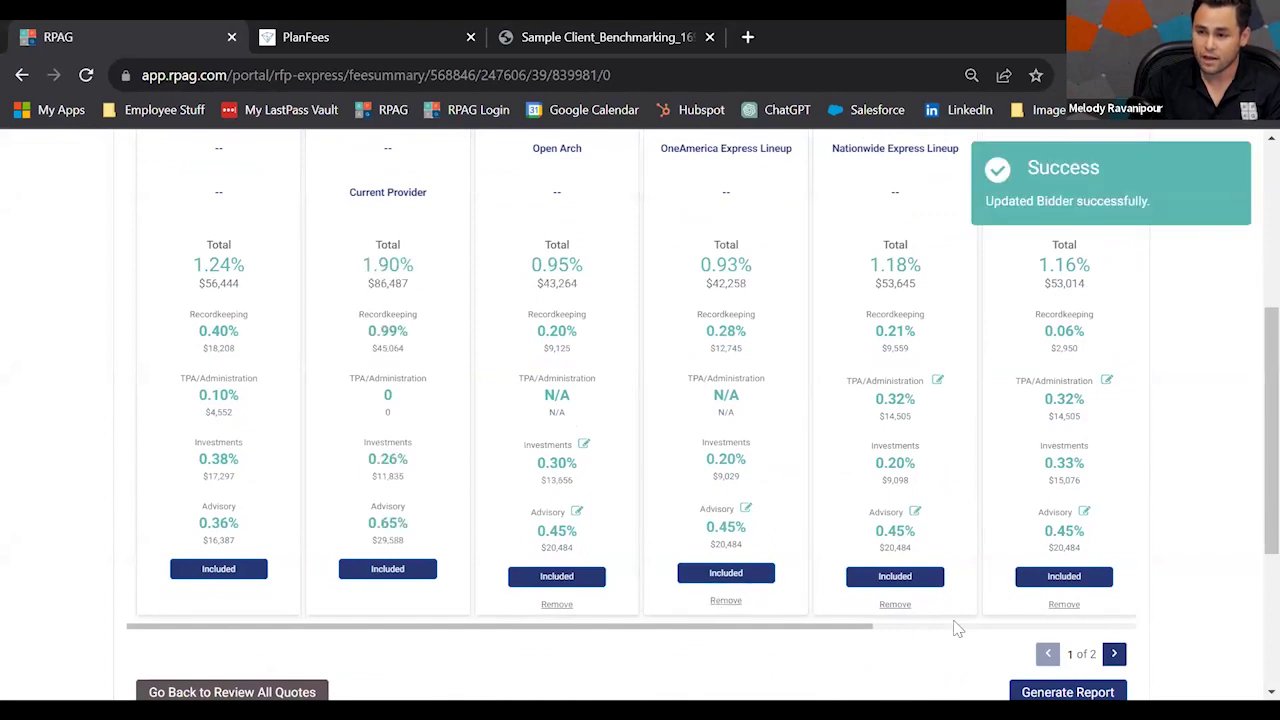
scroll(951, 626, up, 1)
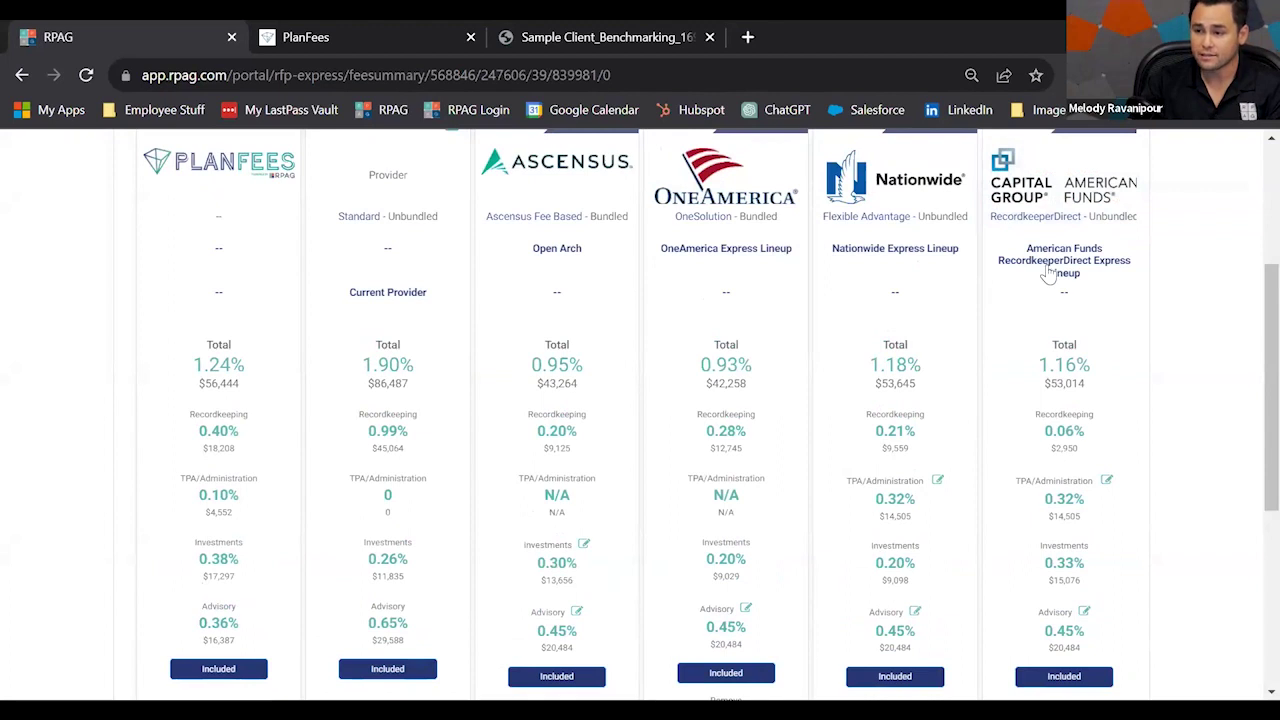
scroll(1049, 277, right, 2)
scroll(1061, 405, down, 1)
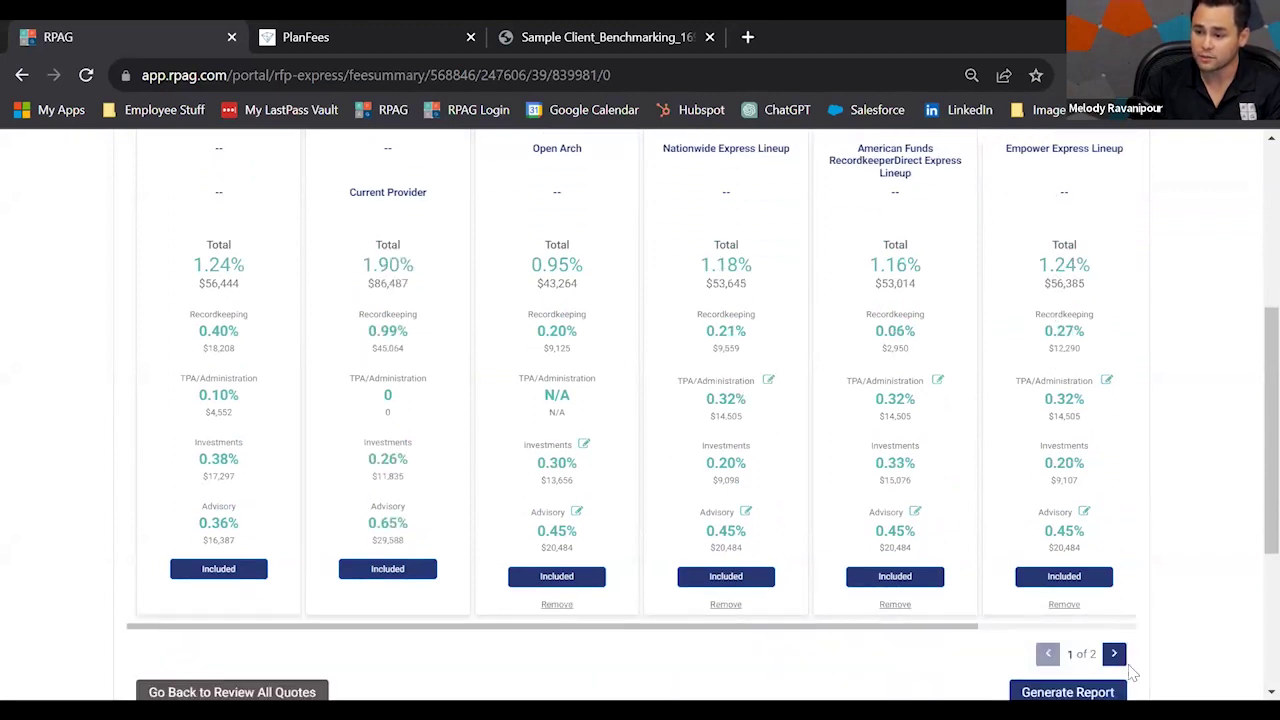
click(1115, 655)
scroll(1115, 655, up, 1)
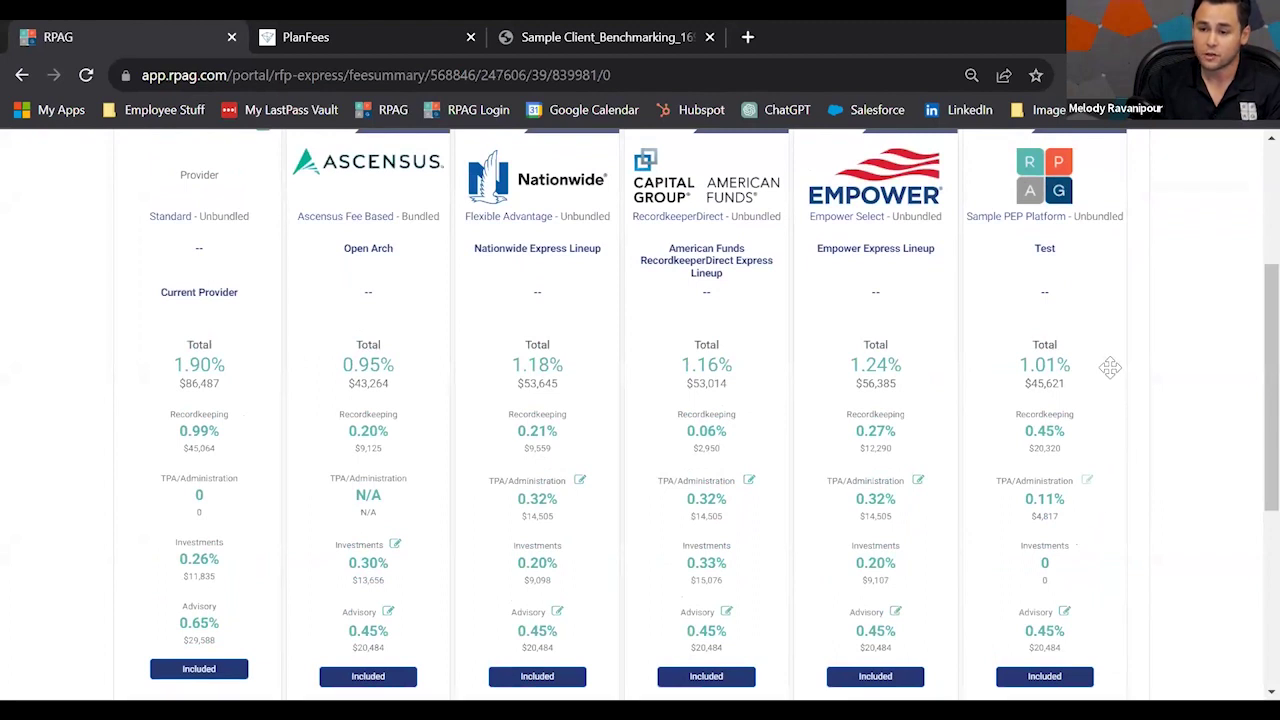
scroll(960, 510, down, 1)
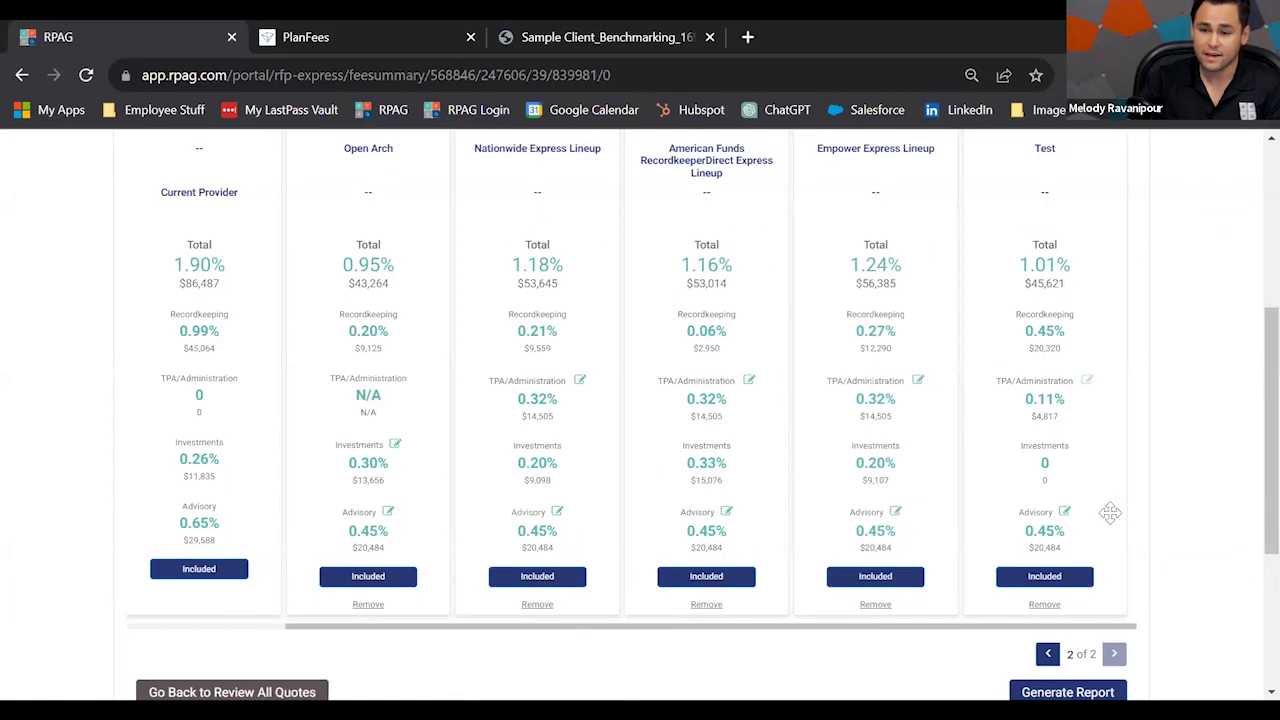
scroll(1110, 512, up, 1)
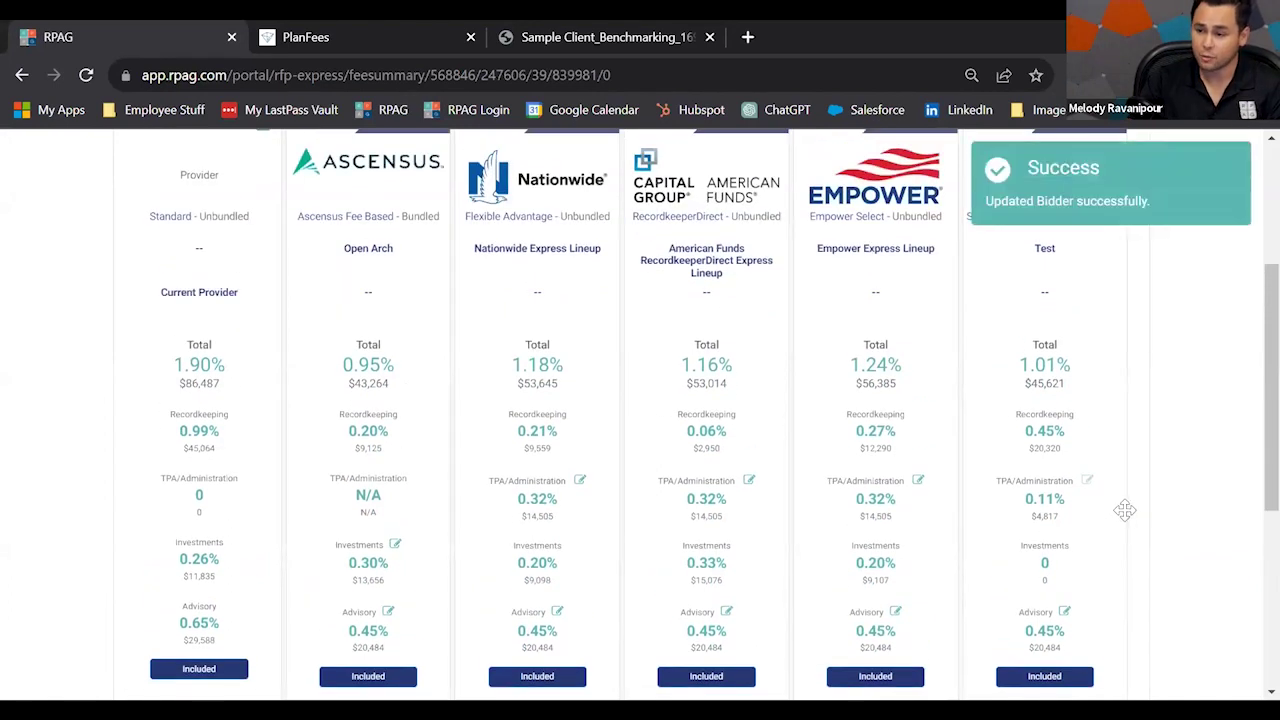
scroll(1125, 510, down, 1)
scroll(1143, 600, down, 1)
click(1067, 592)
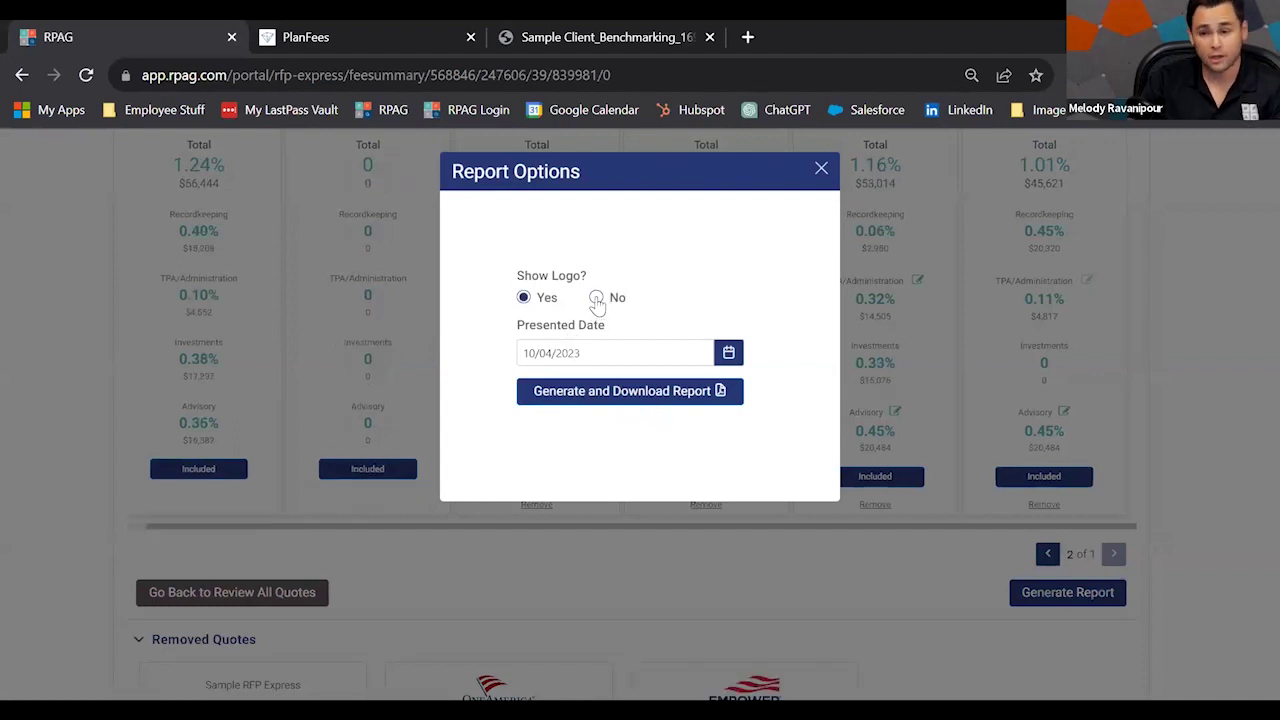
Generate and download the report without a logo, then review the comparison chart again.
click(597, 299)
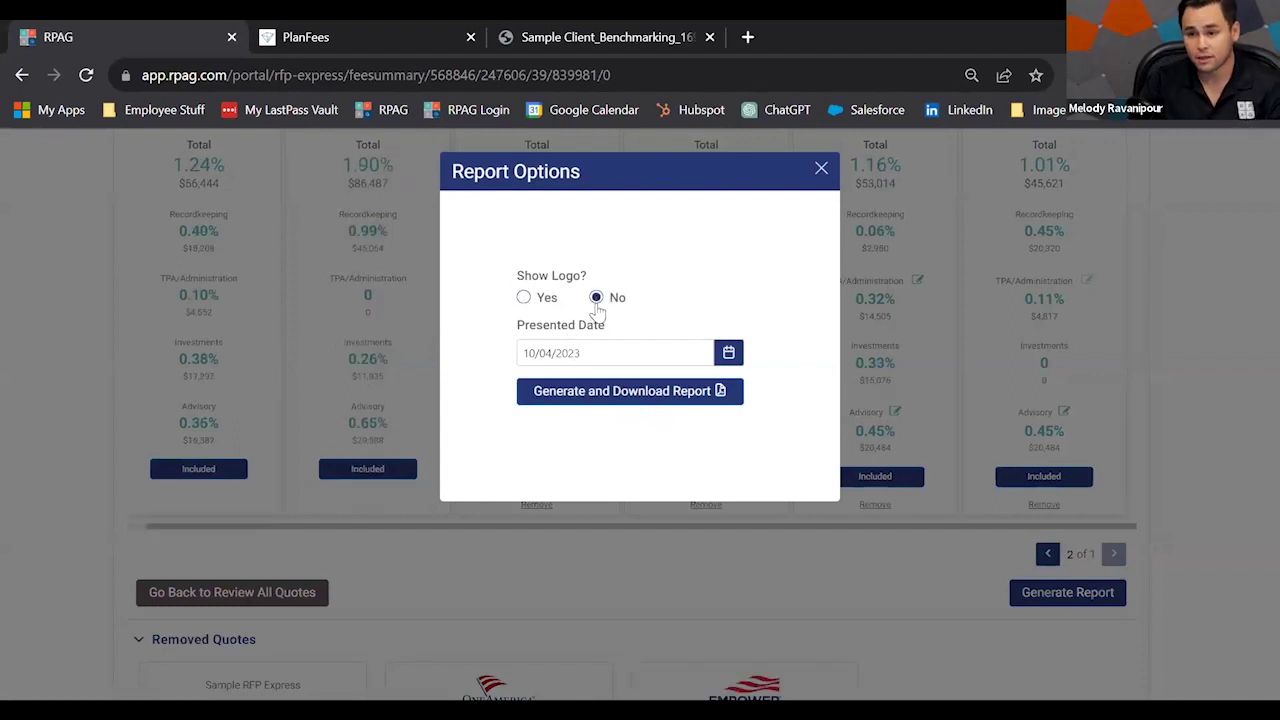
click(593, 395)
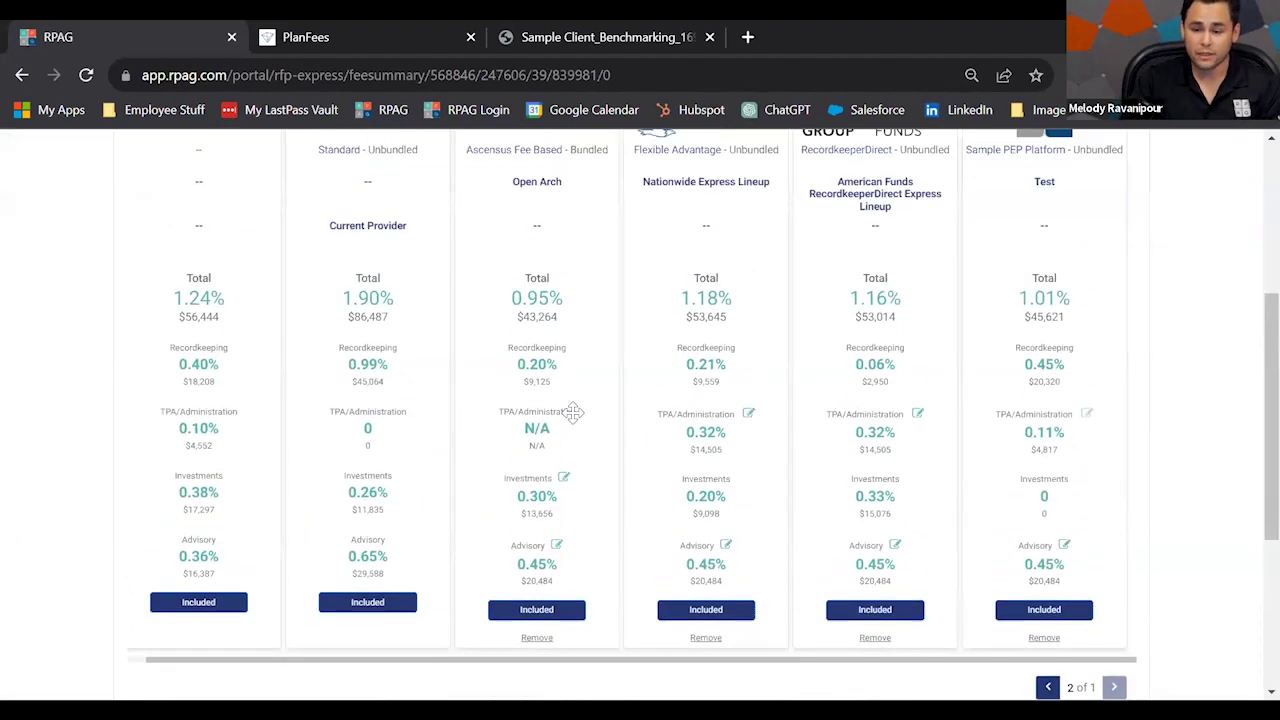
scroll(573, 411, up, 1)
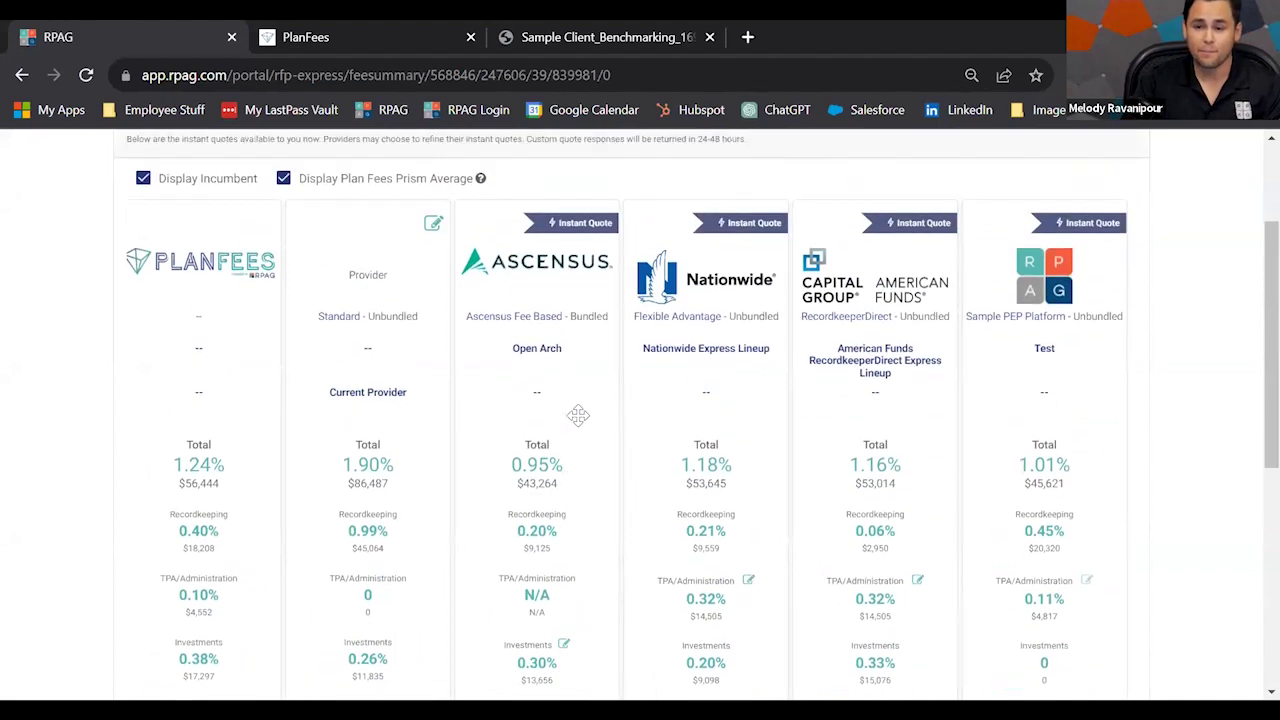
scroll(578, 408, up, 1)
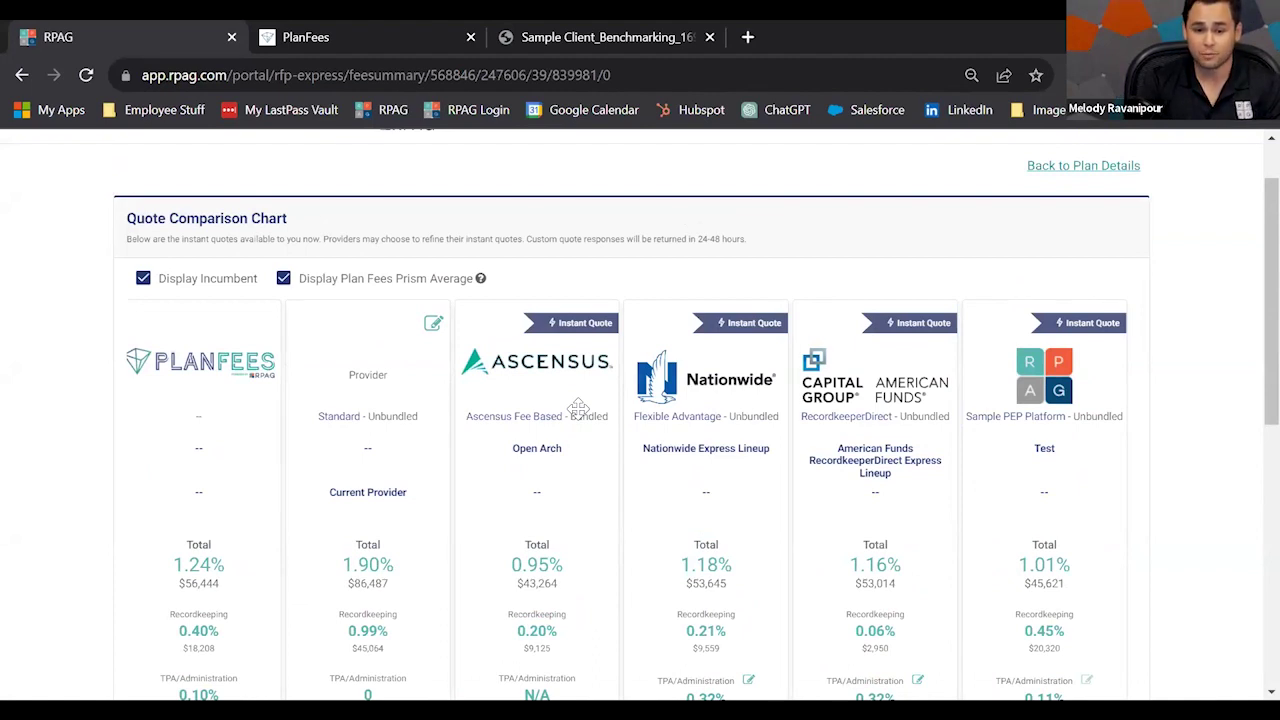
scroll(578, 408, down, 3)
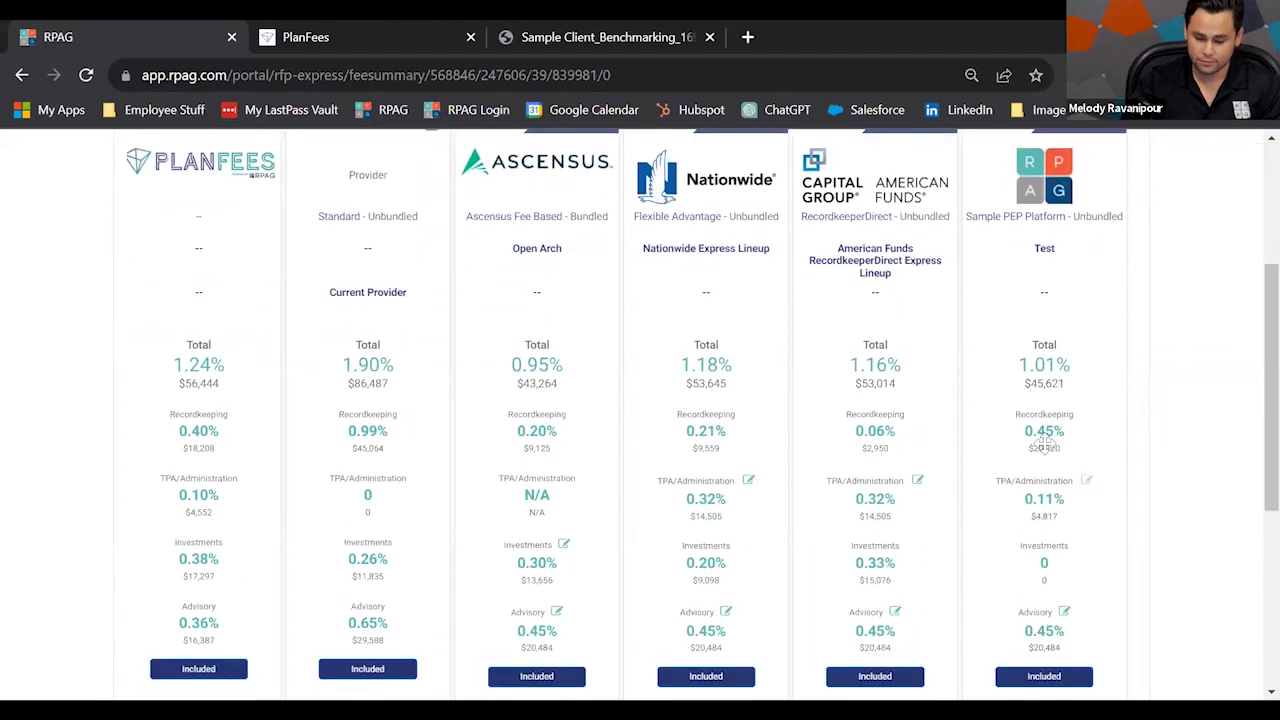
scroll(1133, 637, down, 1)
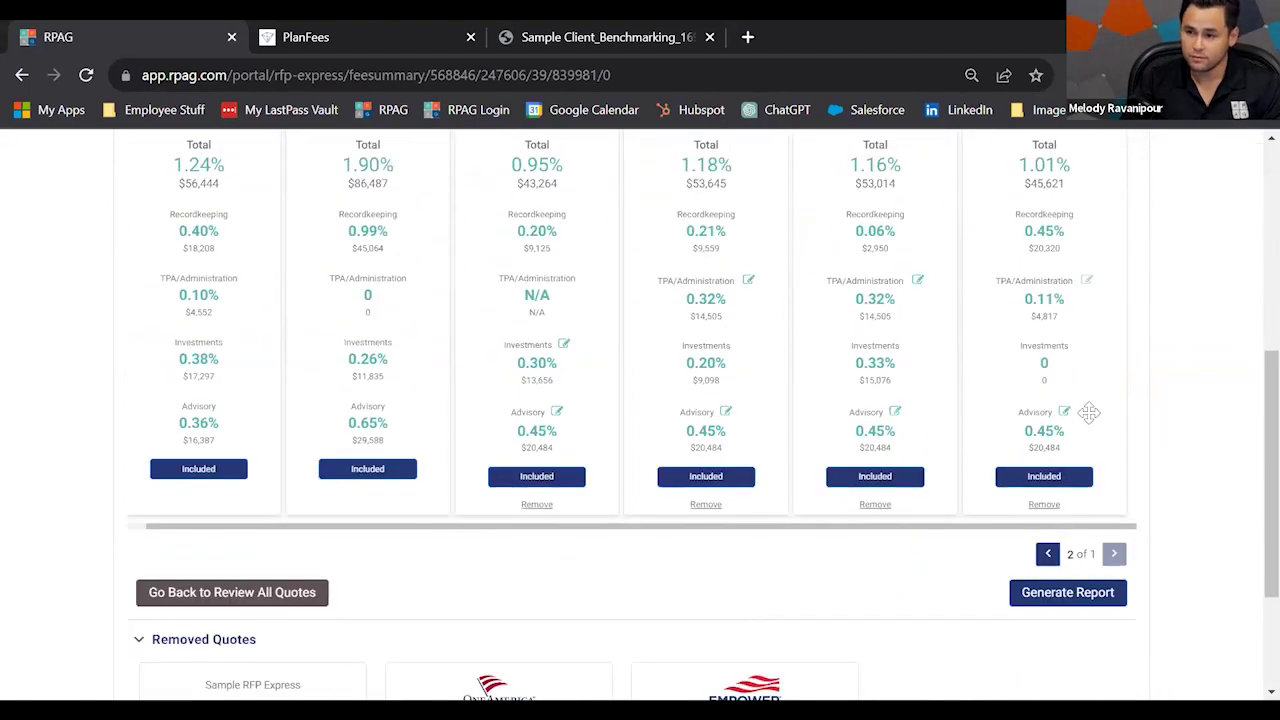
Allow the blocked pop-up so Sample Report.pdf opens, and review its cover page.
click(950, 74)
click(997, 257)
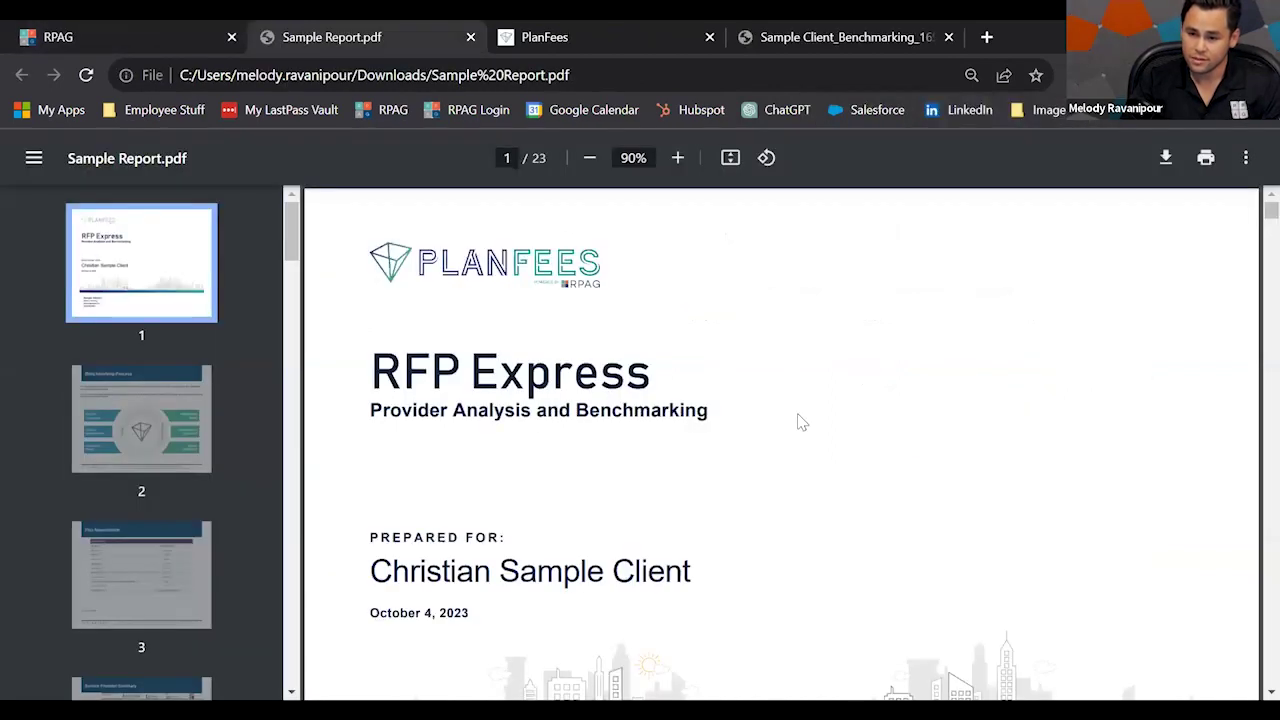
scroll(815, 429, down, 1)
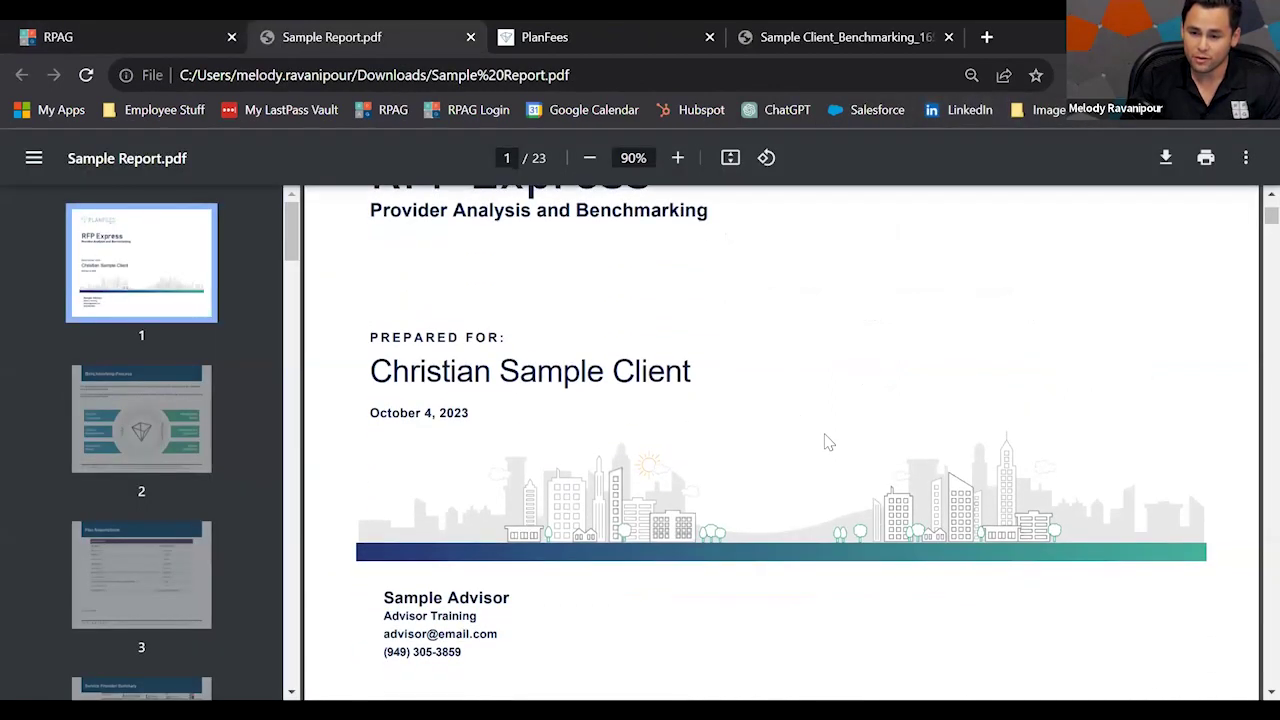
drag(487, 600, 393, 601)
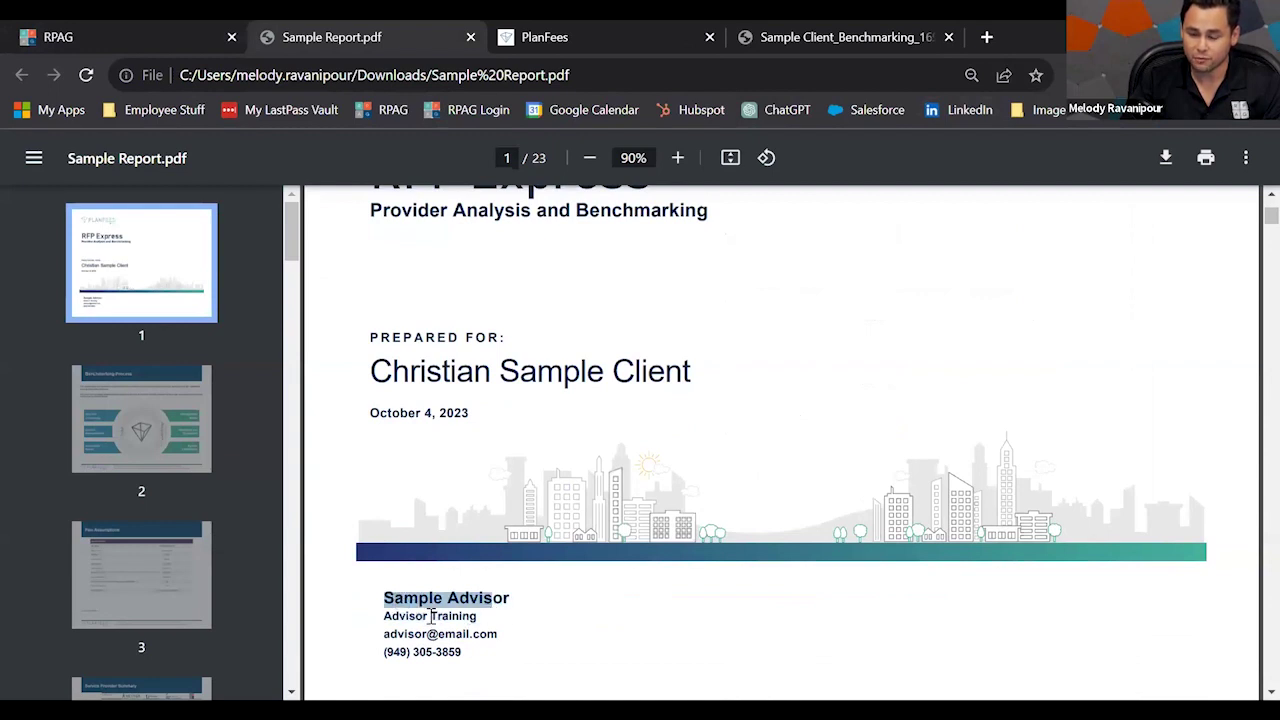
click(432, 617)
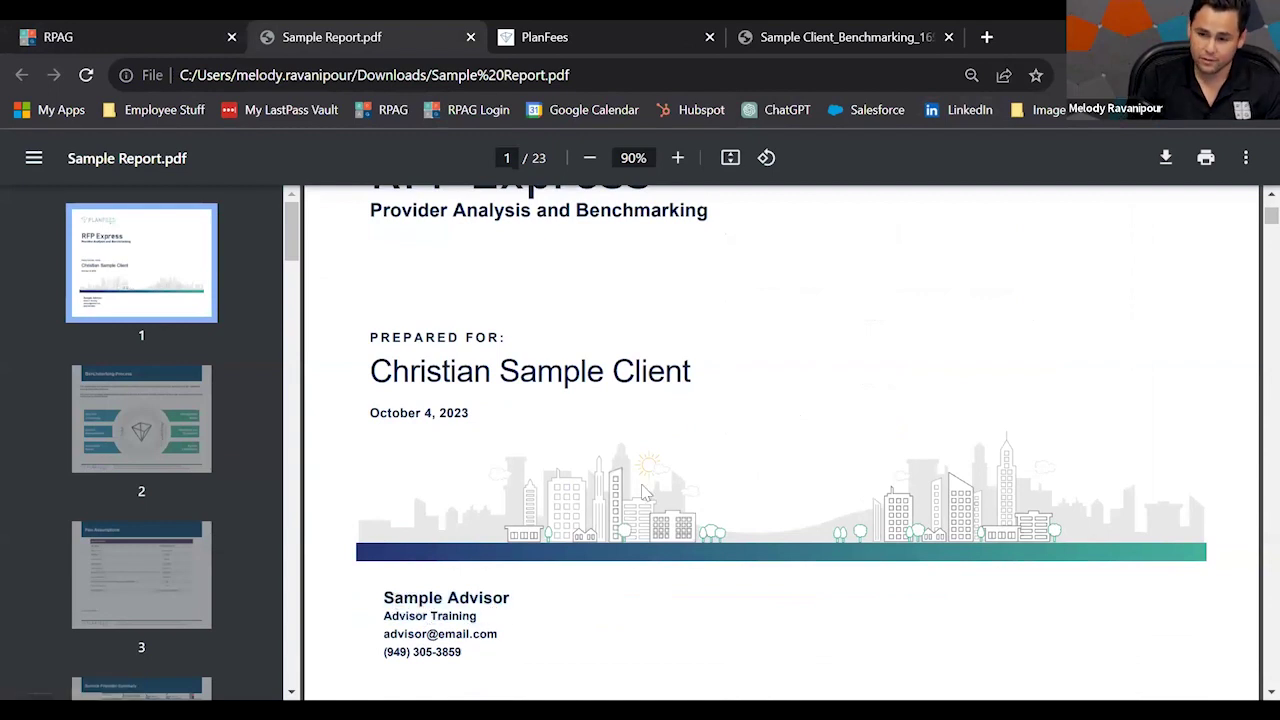
Scroll through the report to the Total Fee Summary on page 5.
scroll(645, 492, down, 5)
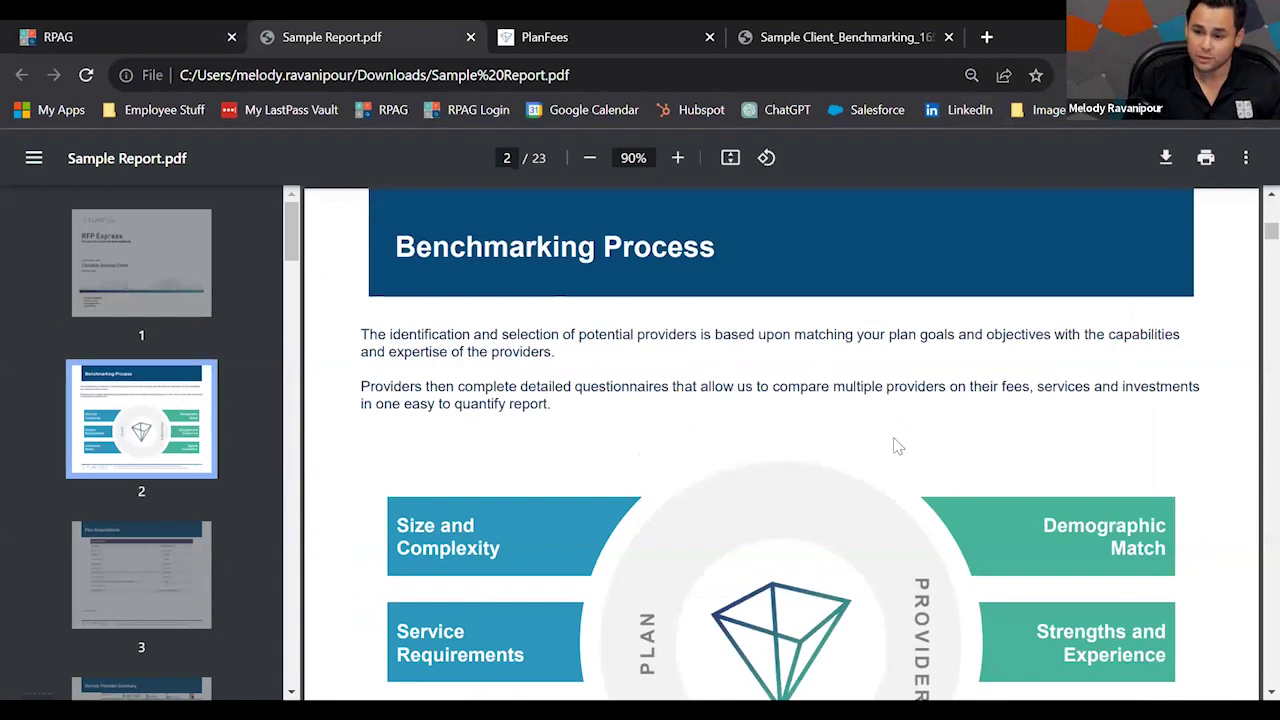
ctrl+scroll(898, 447, down, 3)
scroll(898, 447, down, 5)
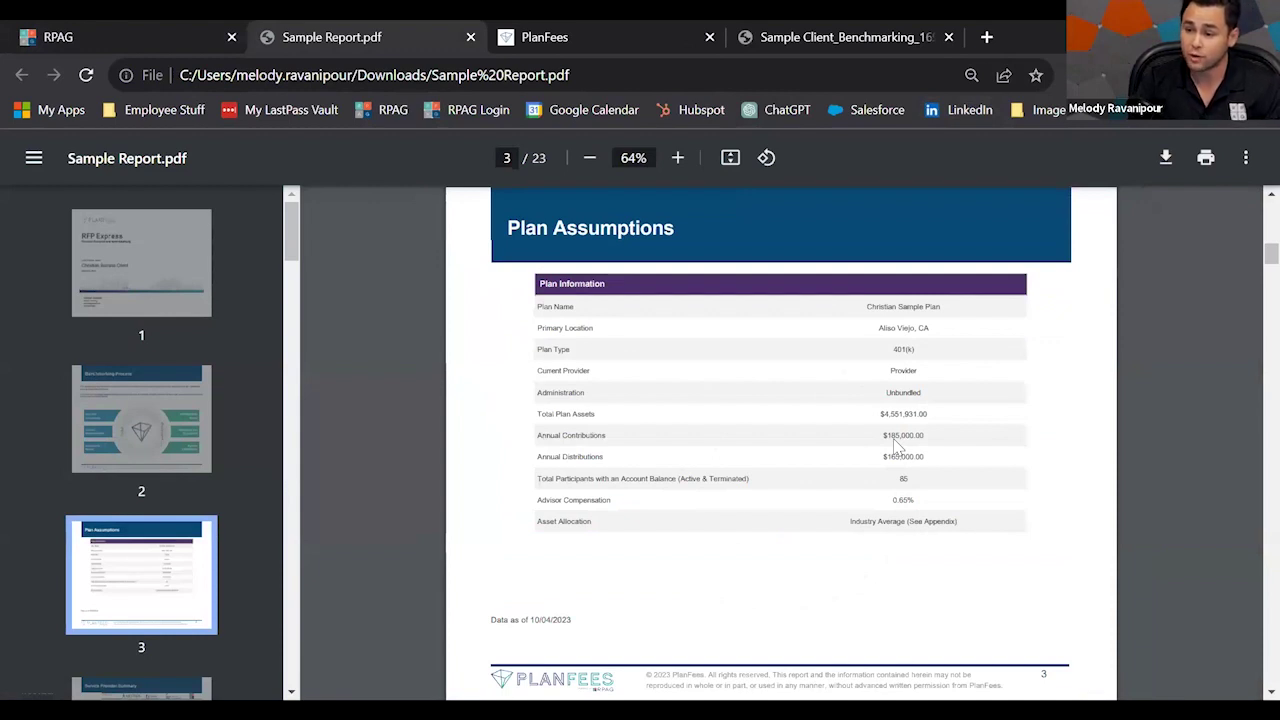
scroll(898, 447, down, 5)
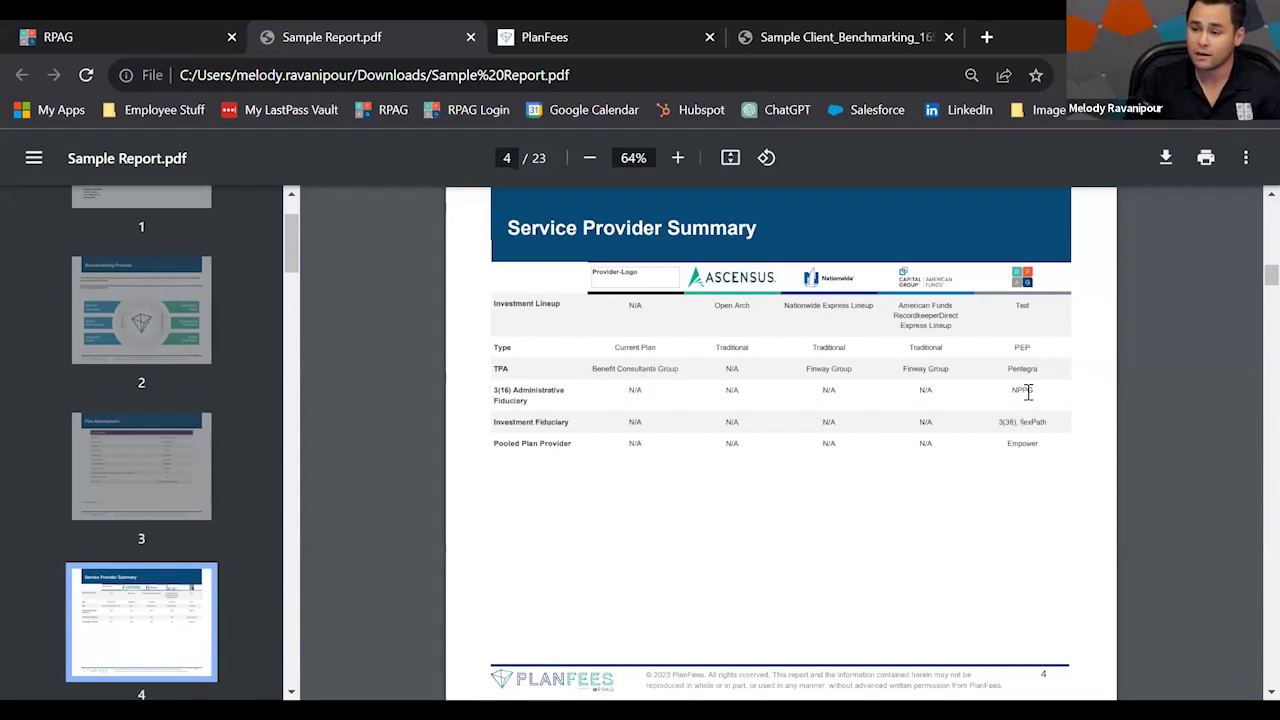
key(Right)
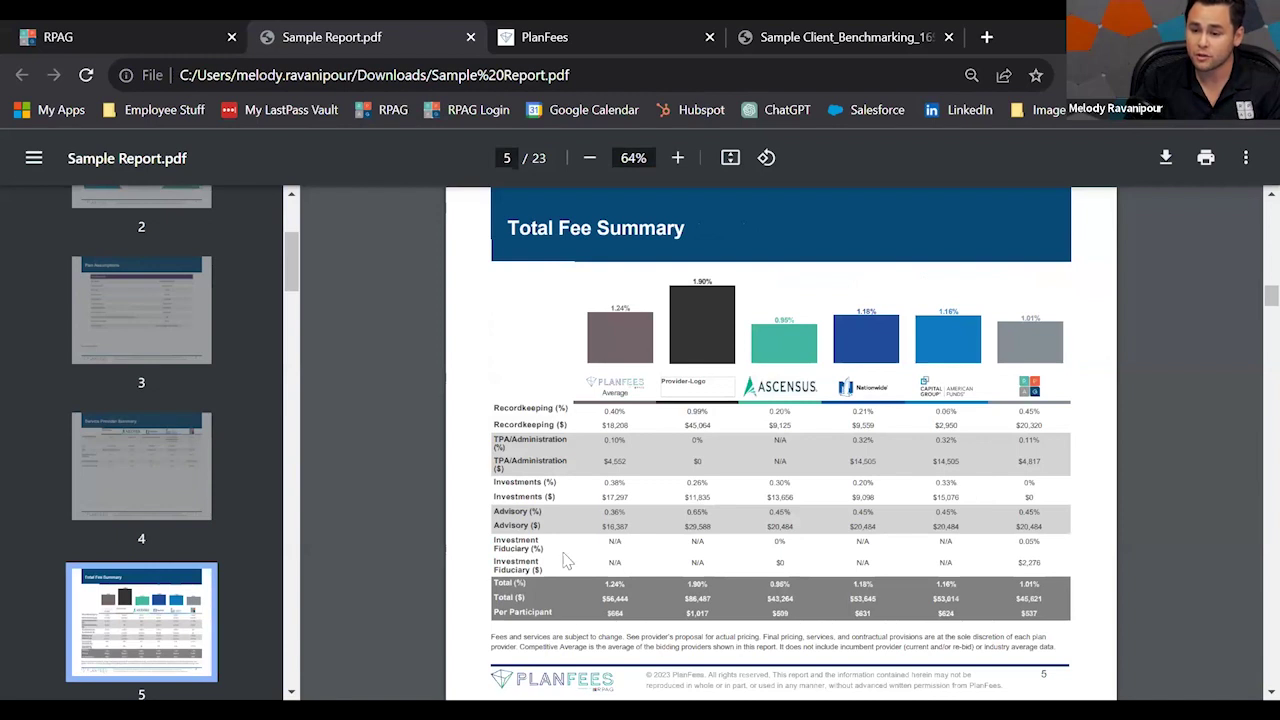
Page from the Total Fee Summary through Fee Details and Service Provider Comparison to page 9.
drag(541, 568, 497, 550)
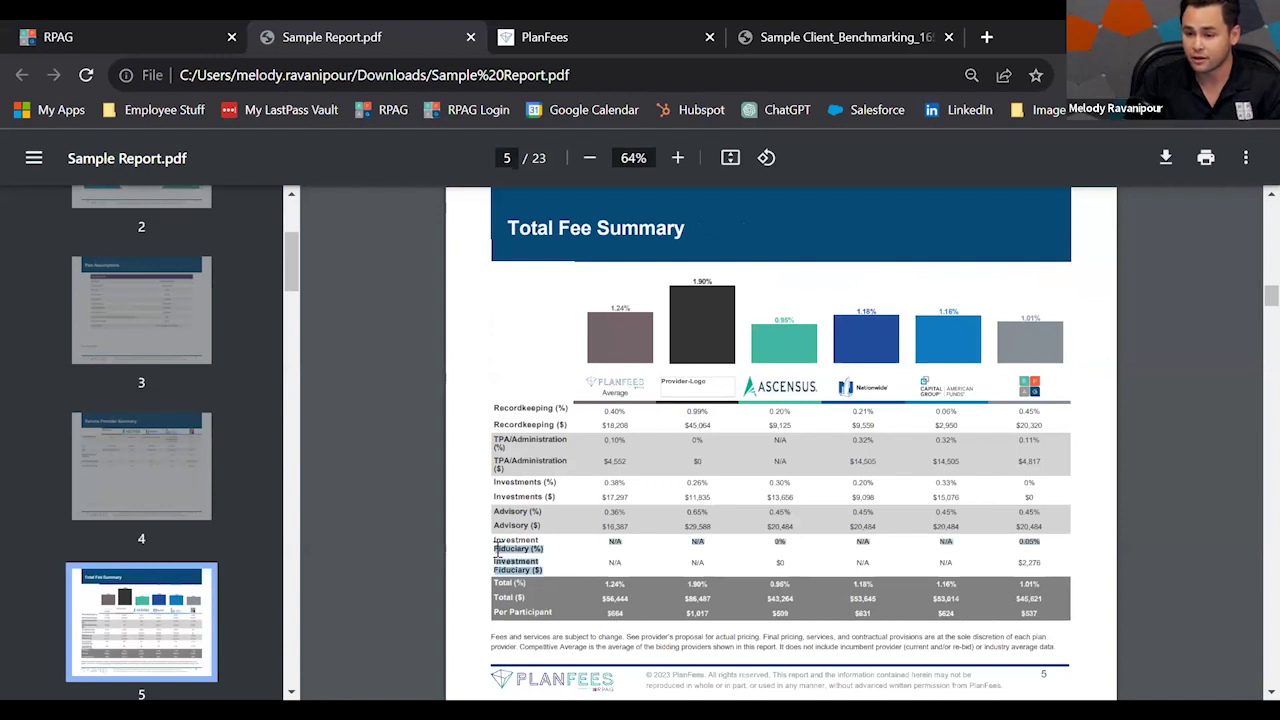
click(530, 563)
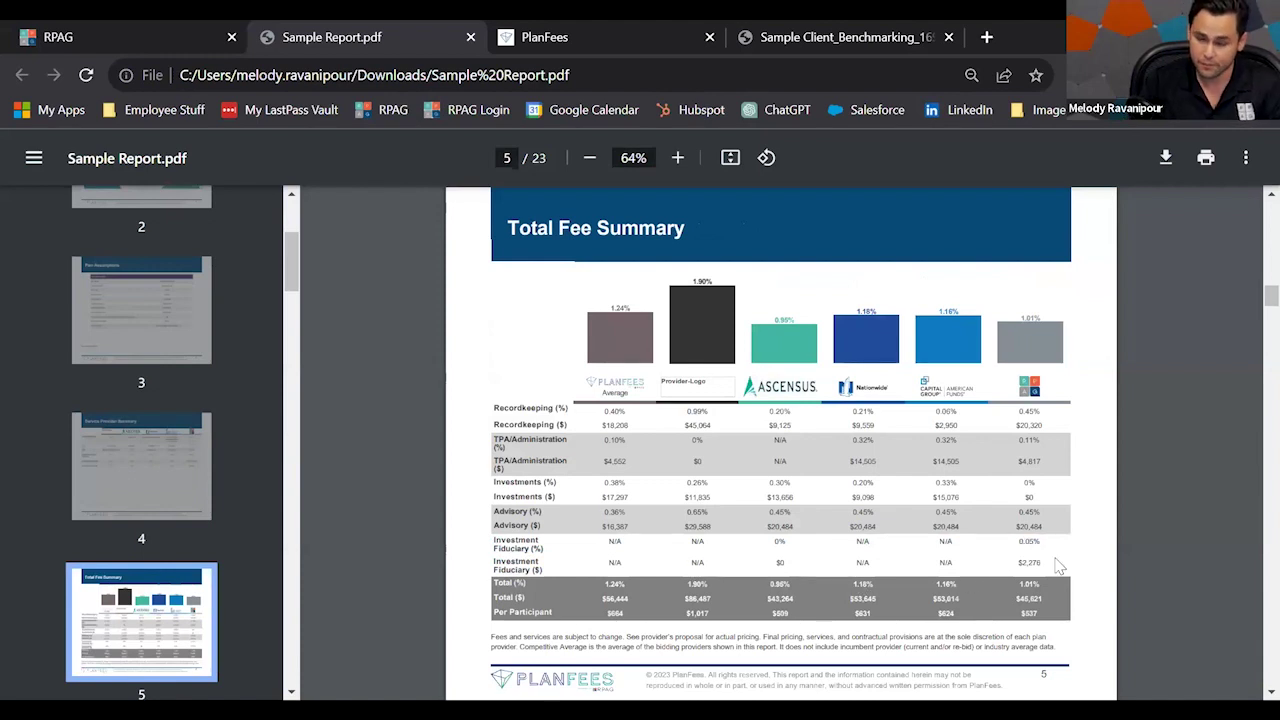
key(Right)
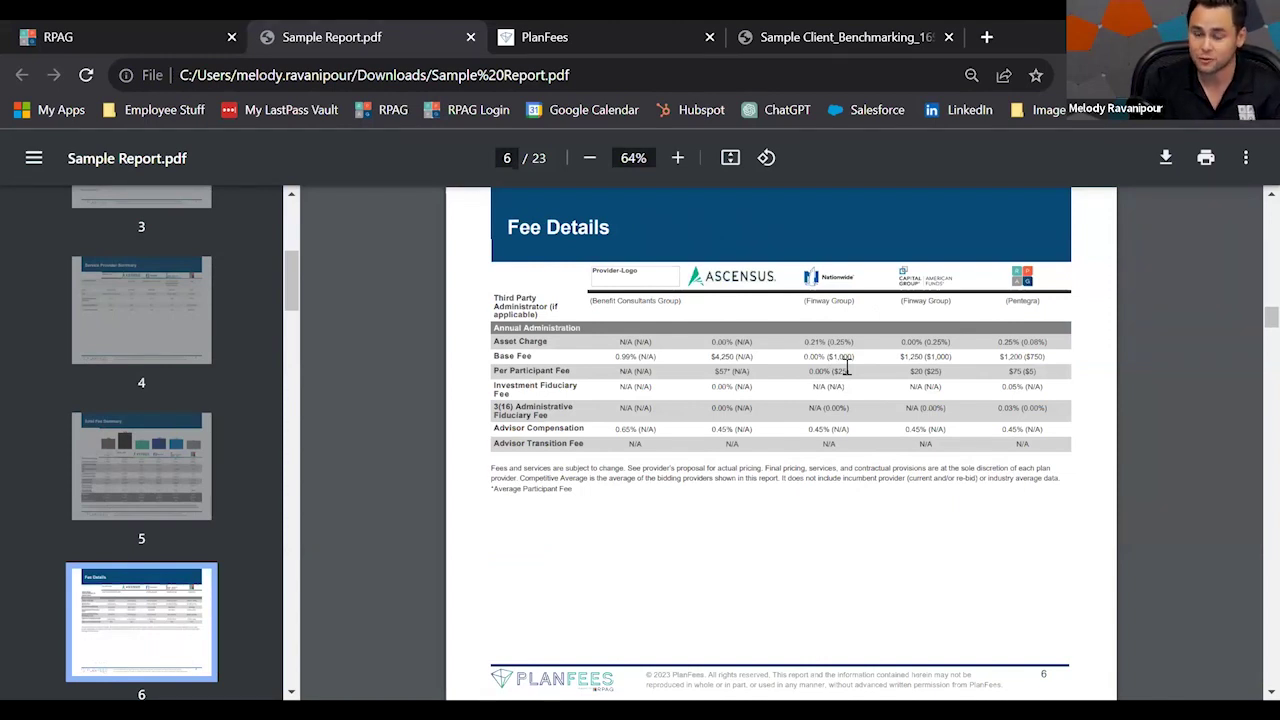
key(Right)
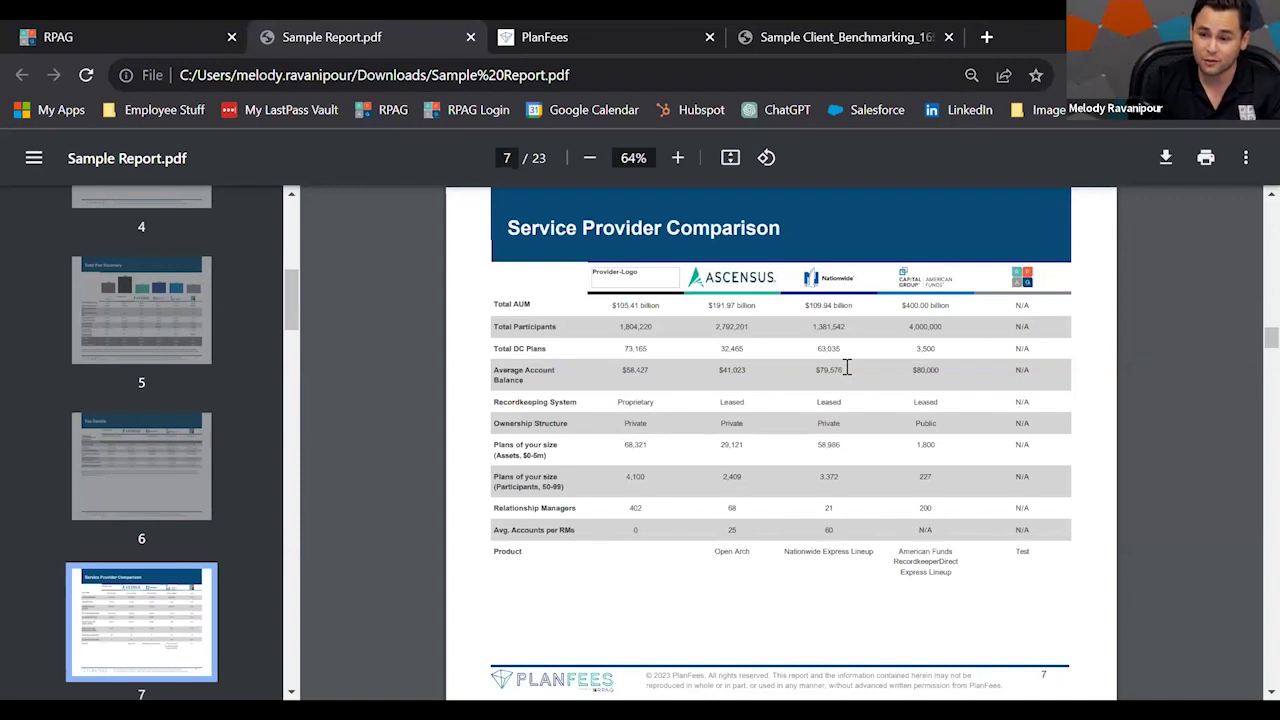
key(Right)
key(Right)
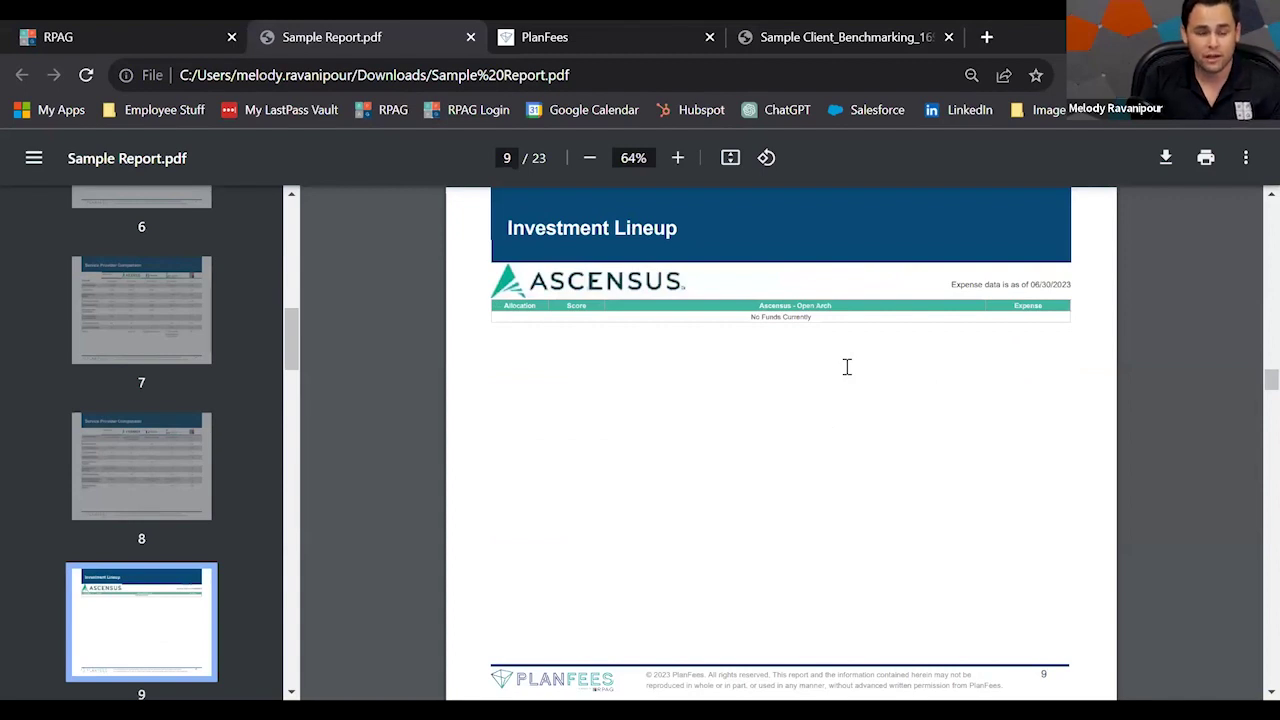
Scroll through report pages 10–13, then switch to the Chapter 3 Provider Analysis slide.
scroll(846, 367, down, 5)
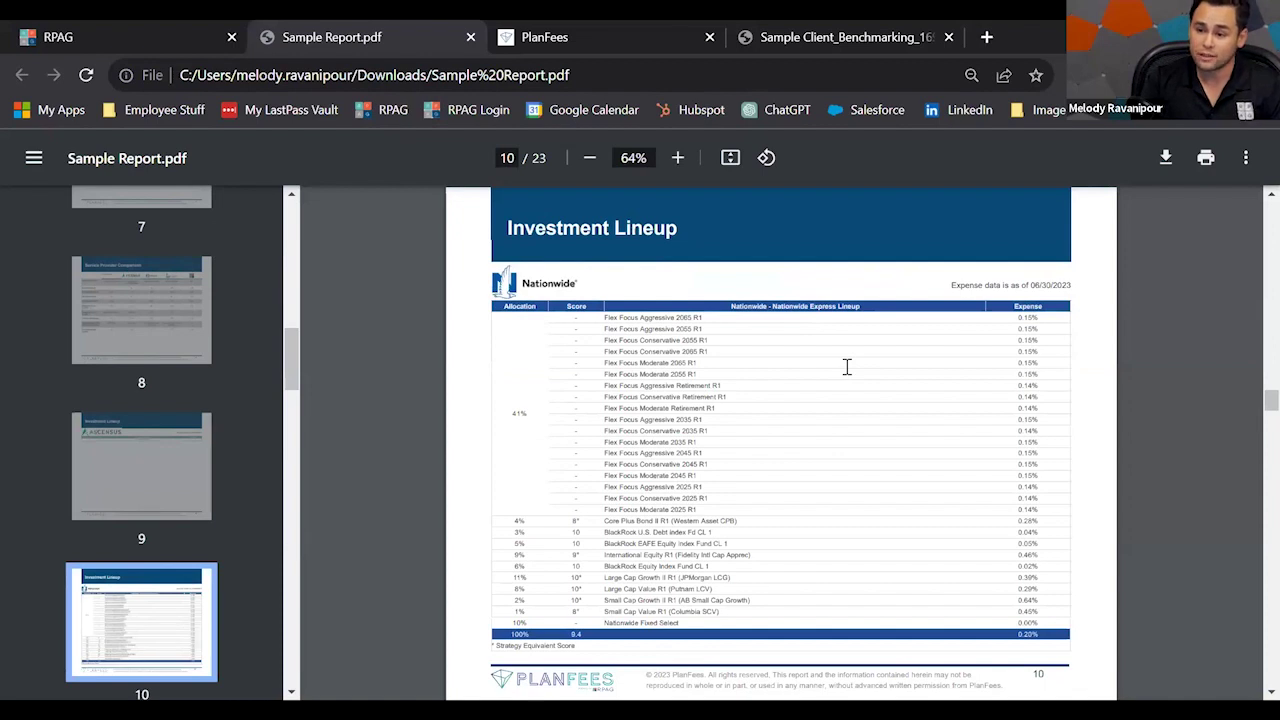
scroll(846, 367, down, 10)
scroll(846, 367, down, 5)
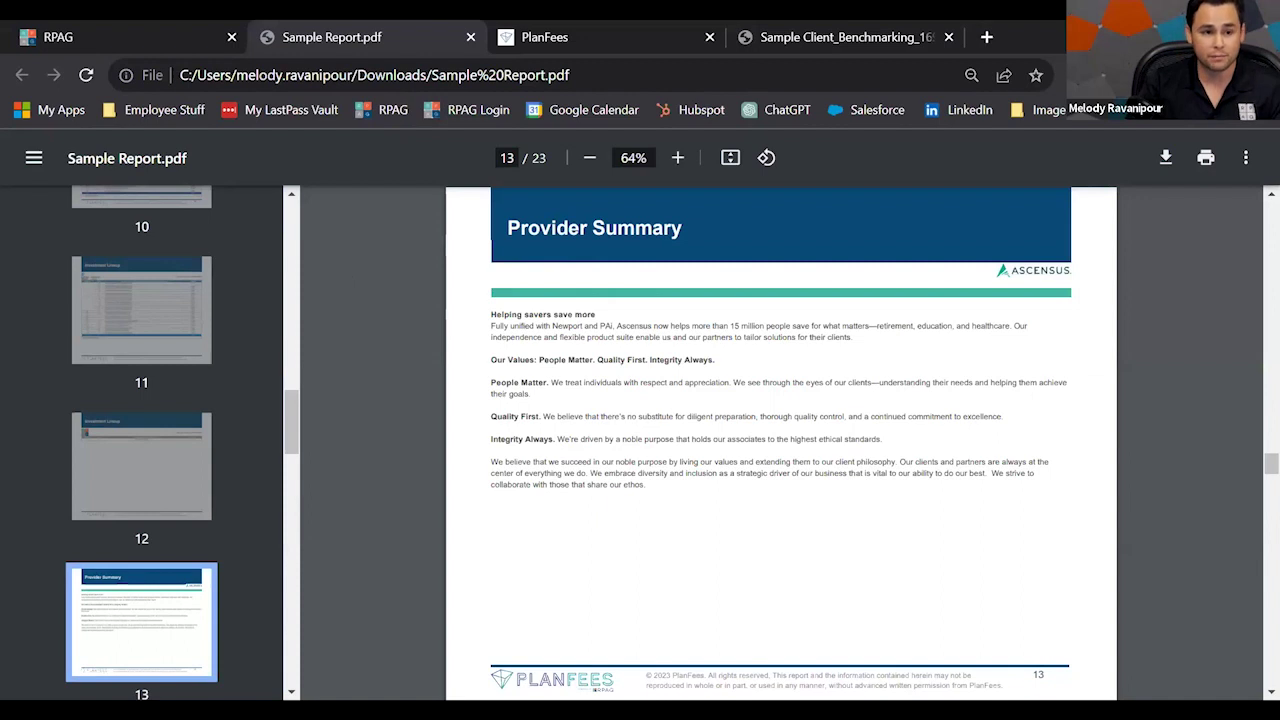
key(alt+Tab)
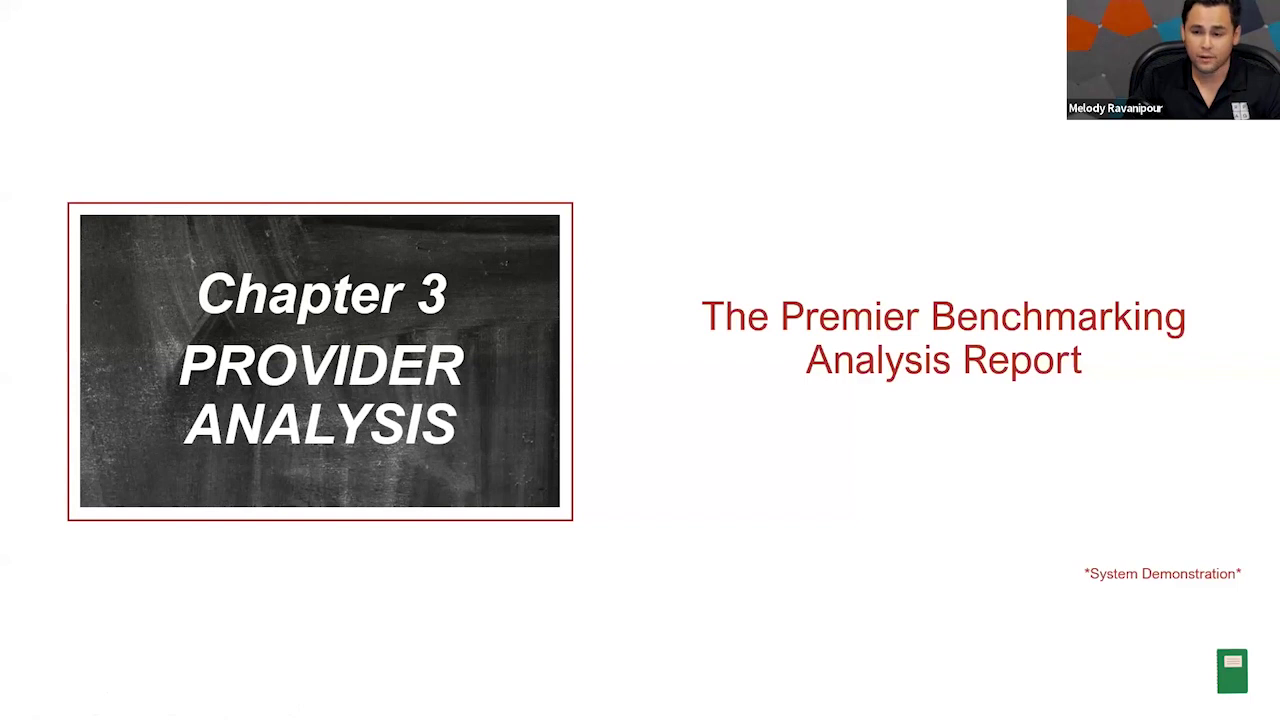
Open Provider Analysis under Fee Benchmarking on the sample client's RPAG plan page.
key(alt+Tab)
scroll(960, 420, down, 5)
scroll(973, 450, down, 7)
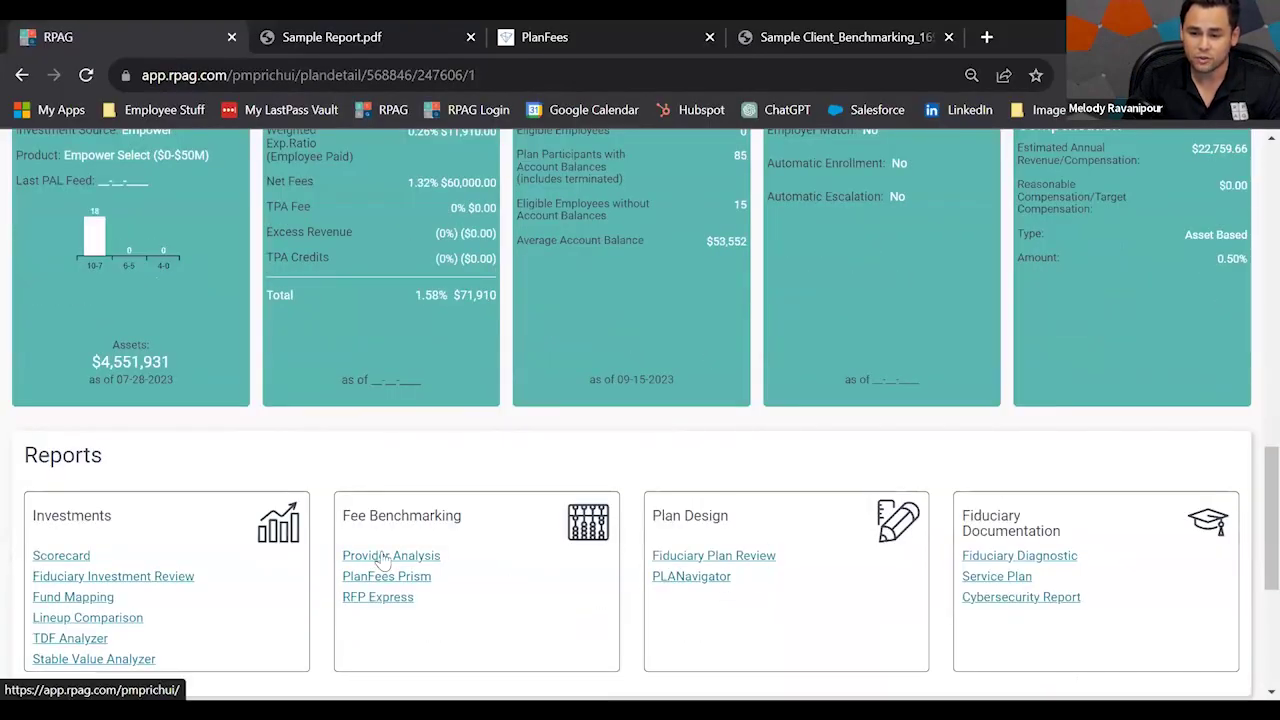
click(386, 556)
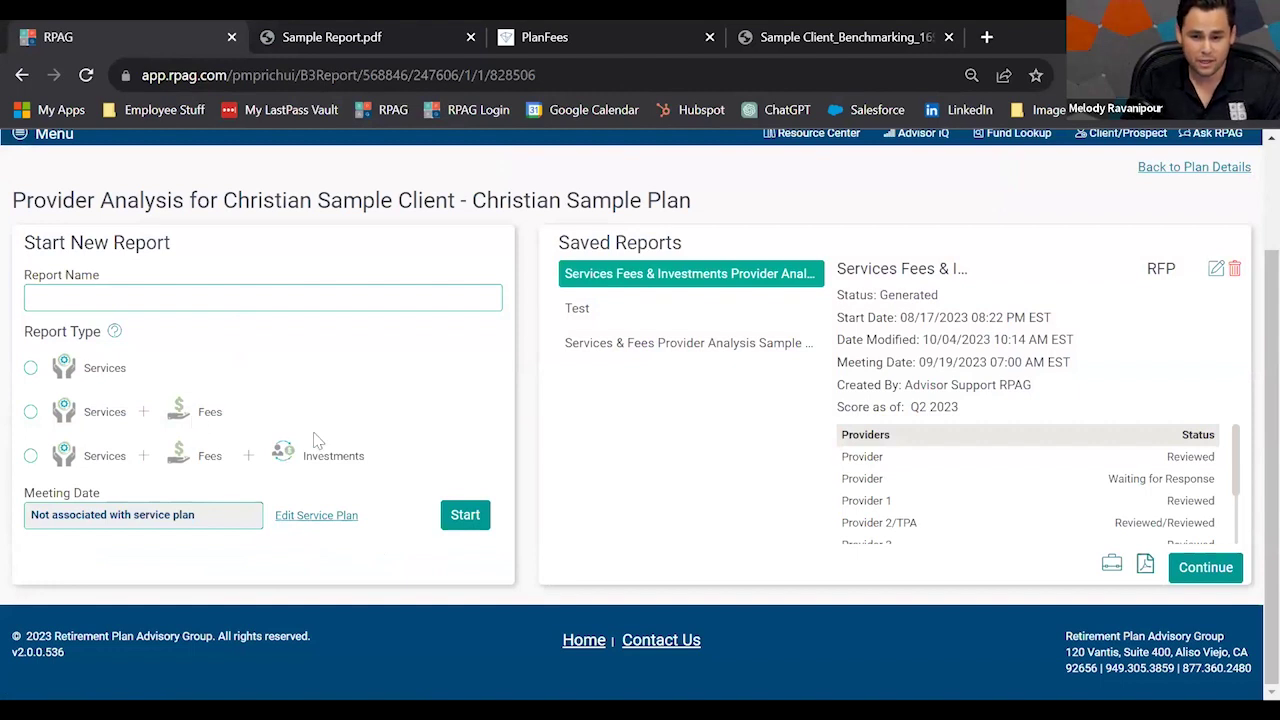
Select Services + Fees + Investments as the Provider Analysis report type.
drag(402, 459, 62, 470)
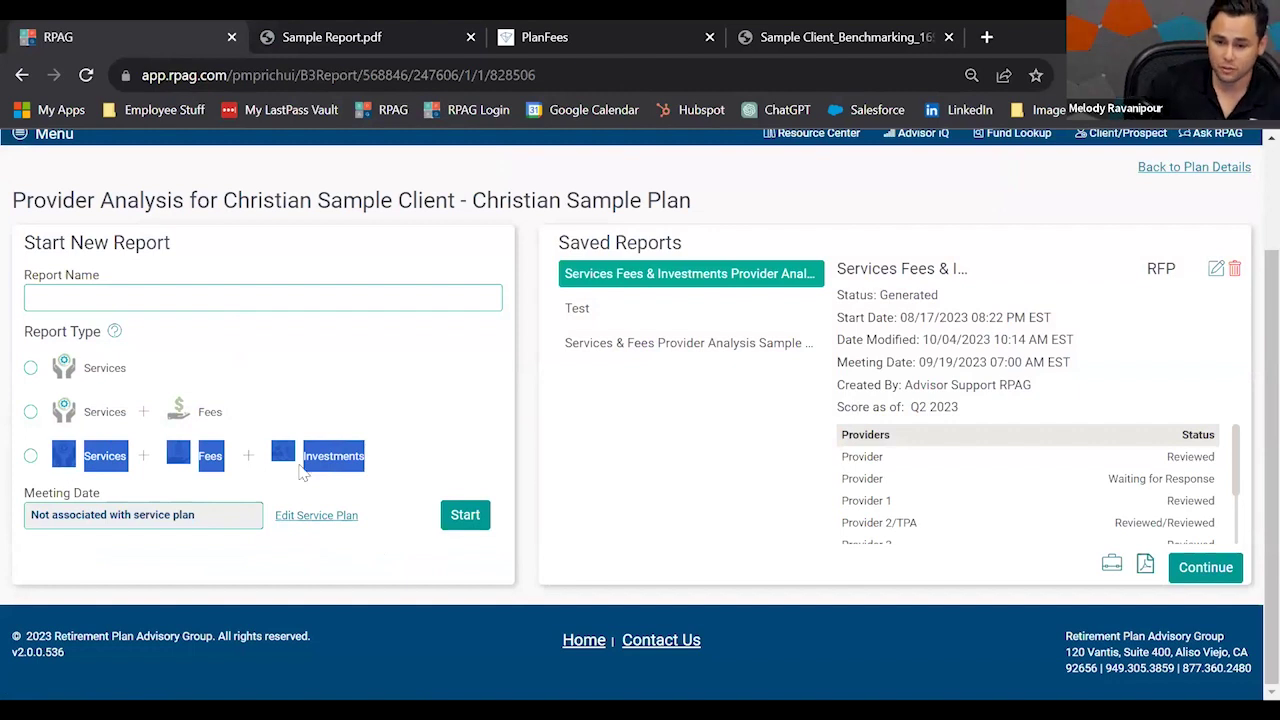
click(390, 458)
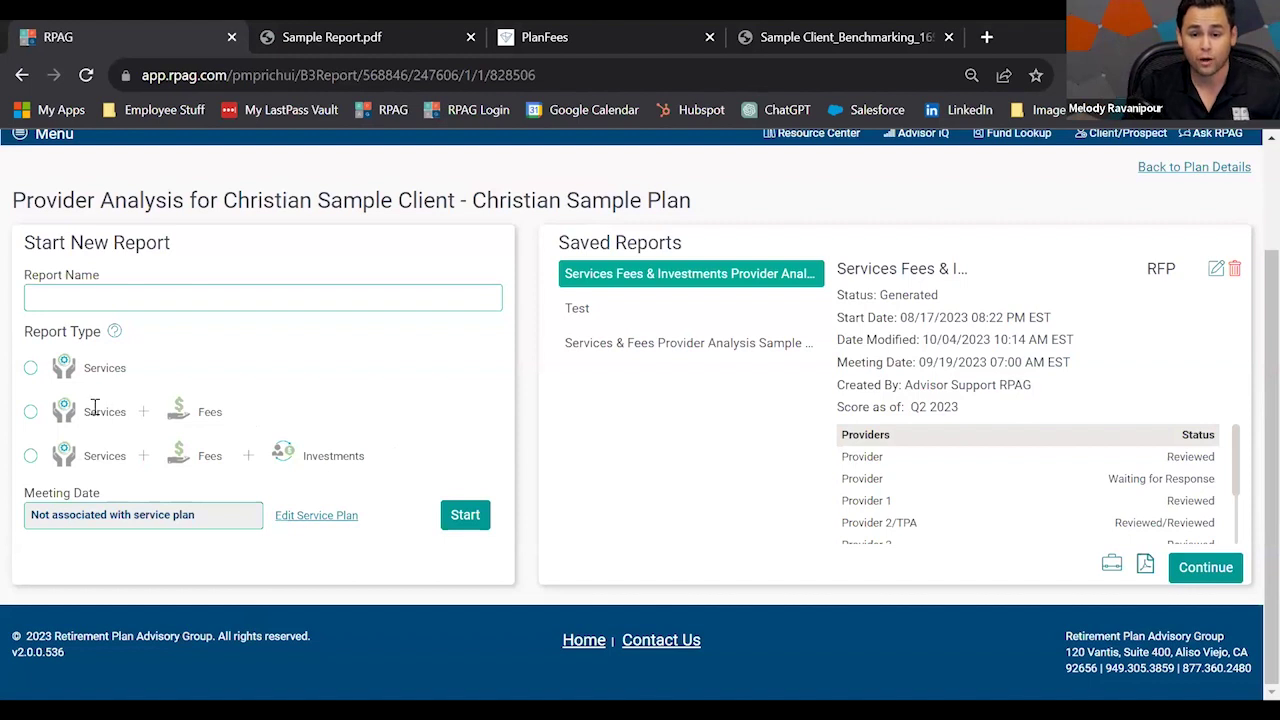
click(31, 412)
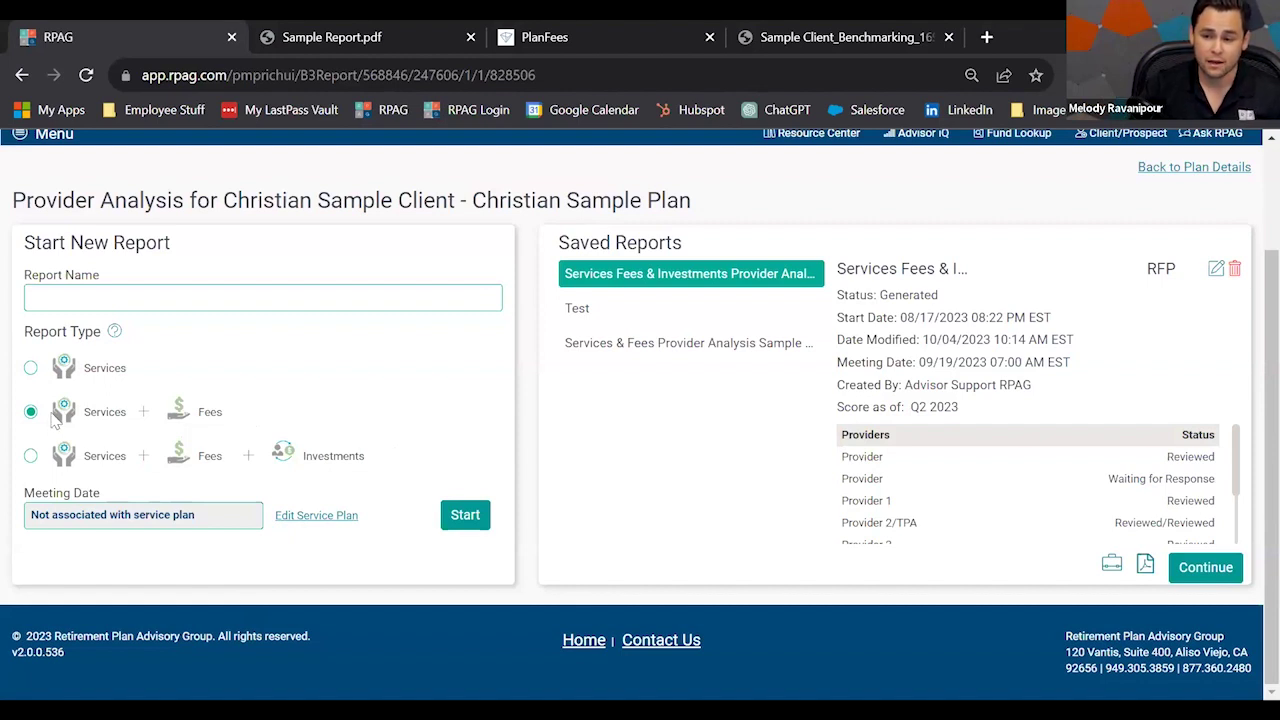
click(31, 458)
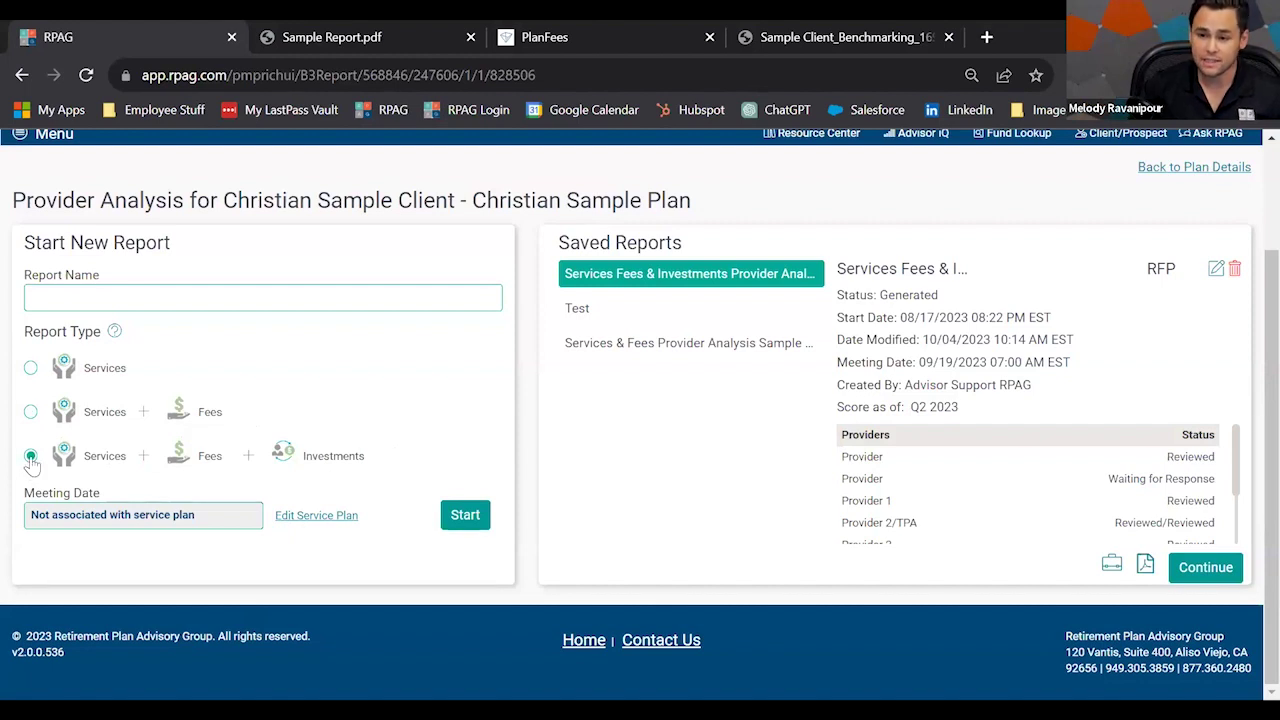
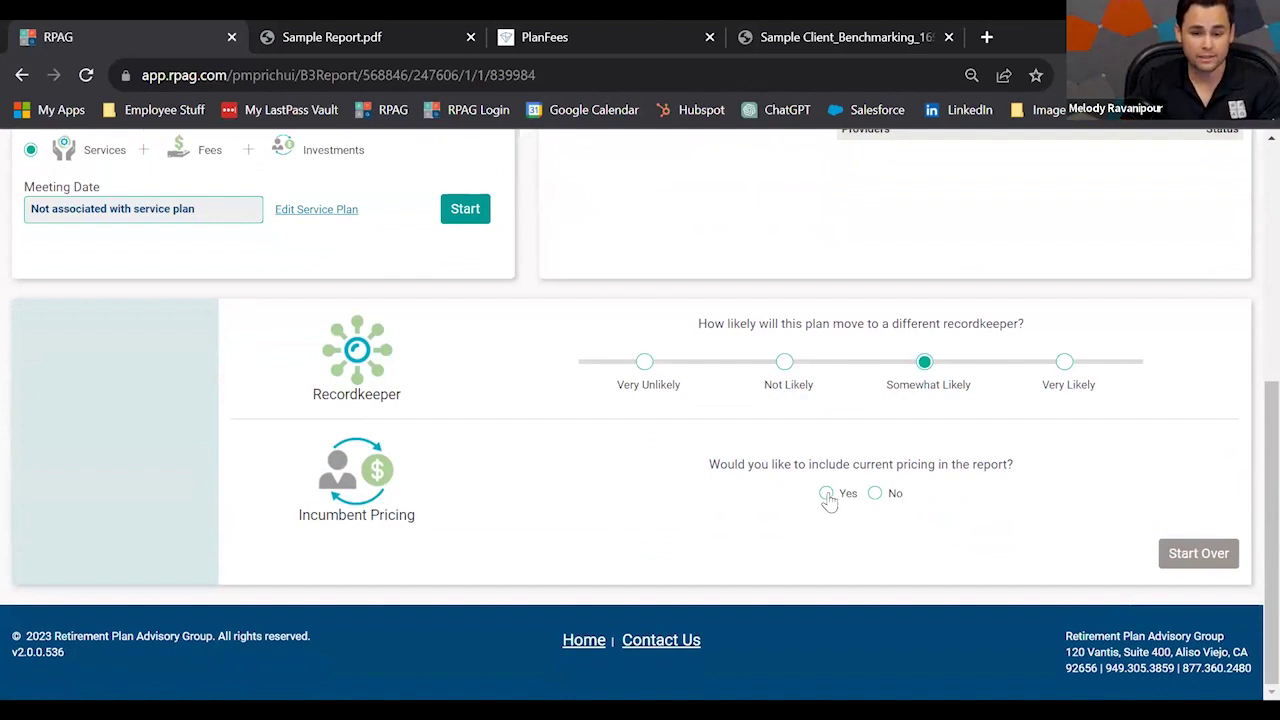
Include current pricing and exclude advisor compensation from the report.
click(876, 495)
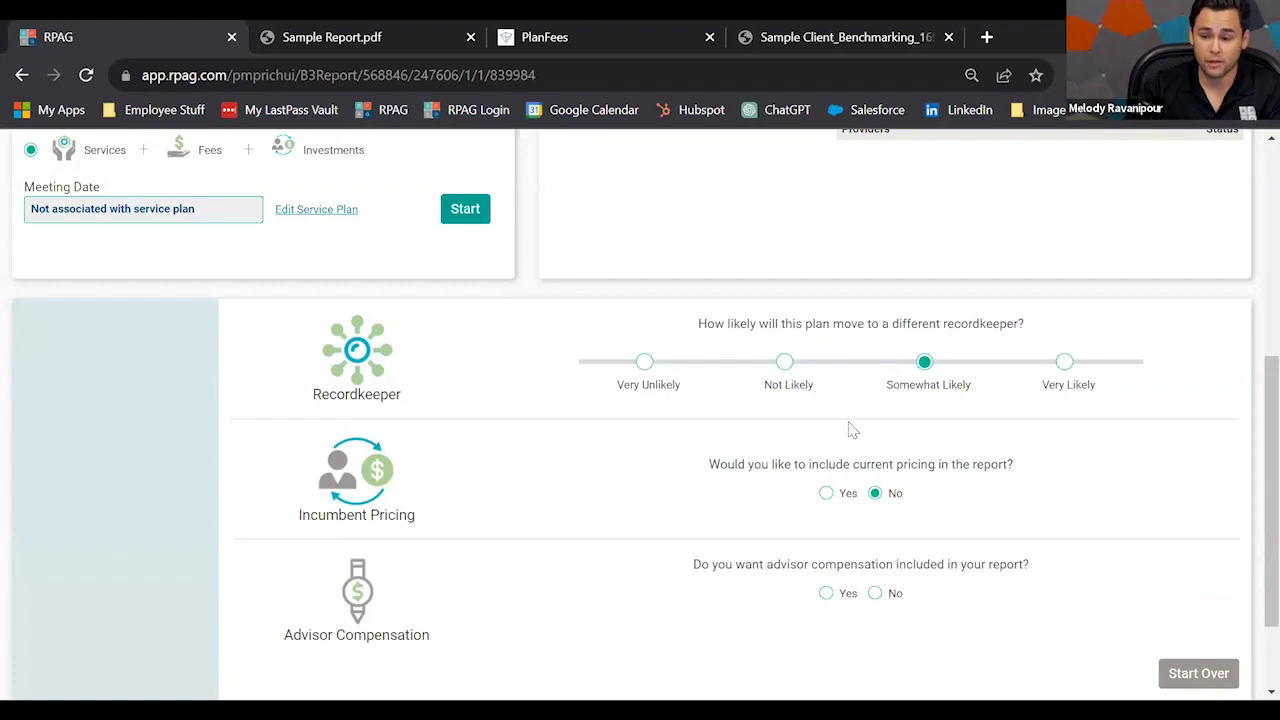
scroll(846, 429, down, 1)
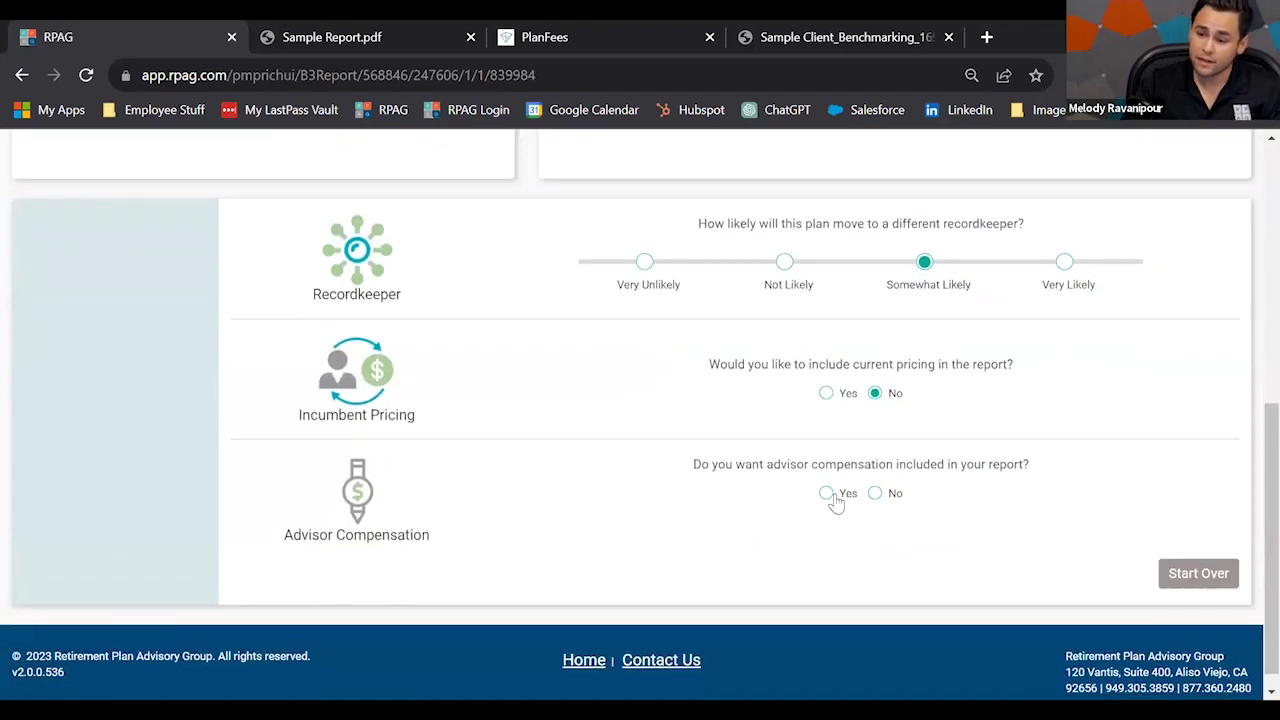
click(826, 494)
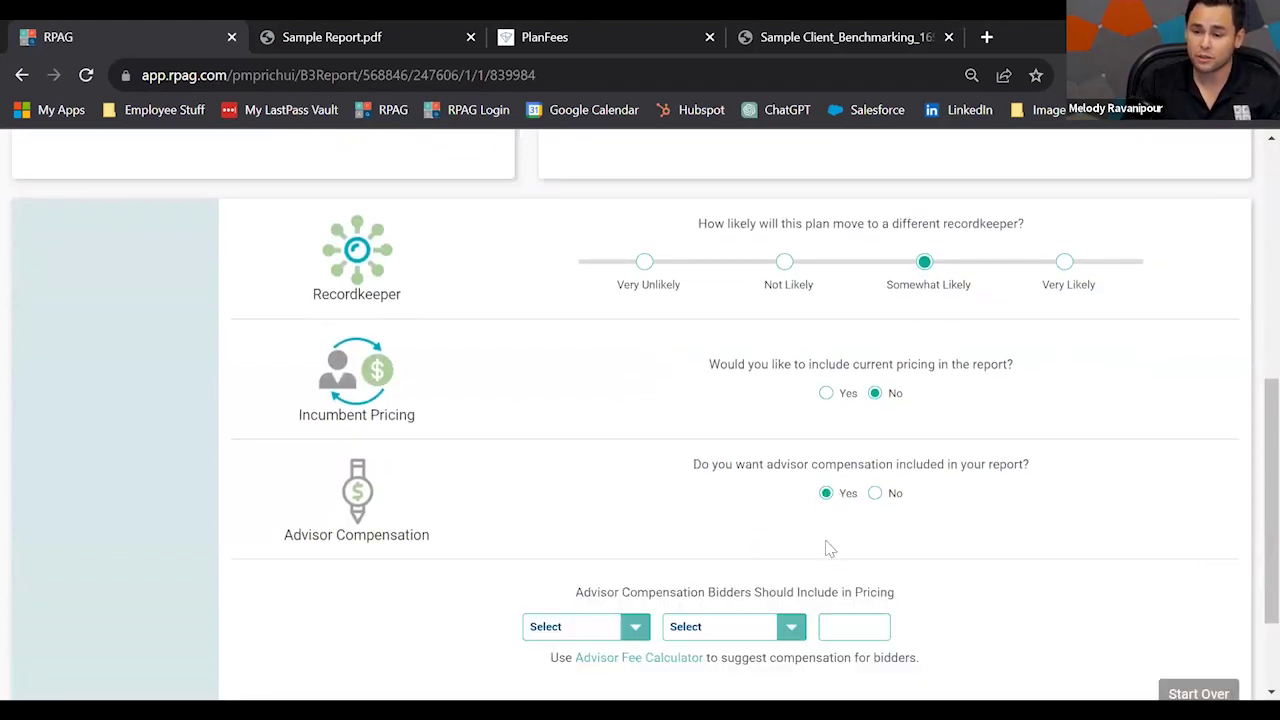
click(873, 493)
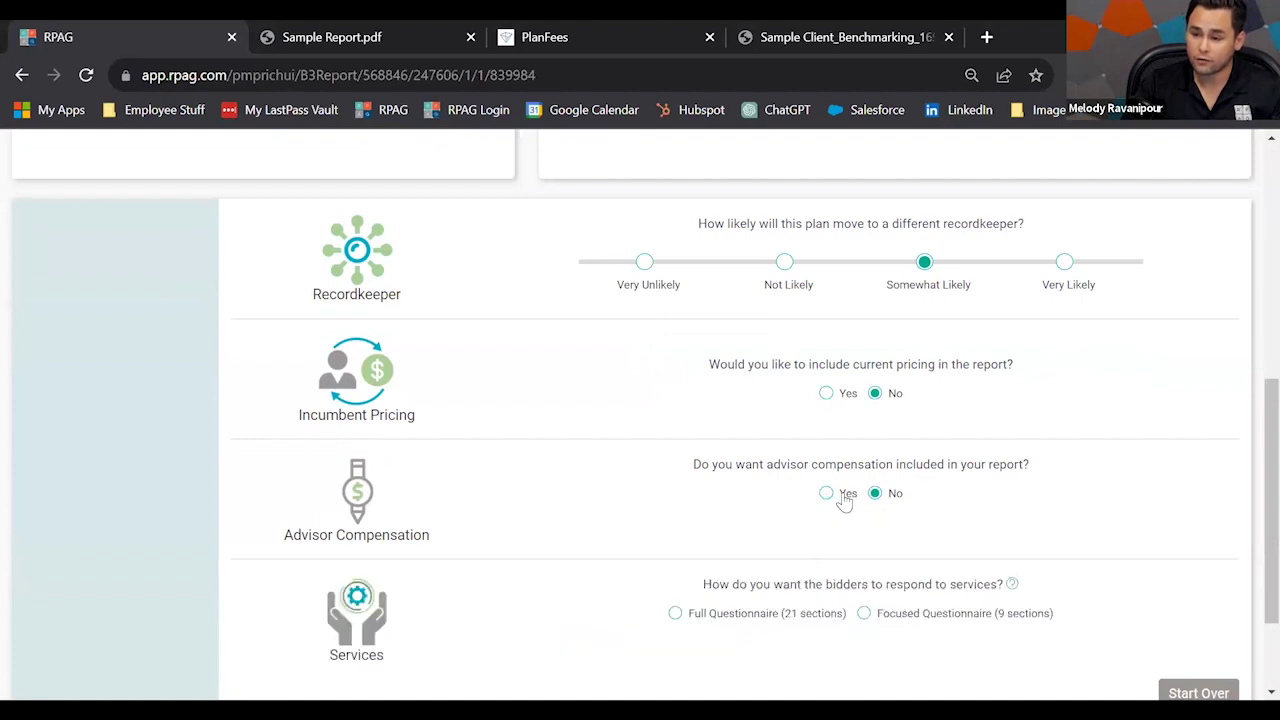
click(826, 393)
scroll(855, 450, down, 2)
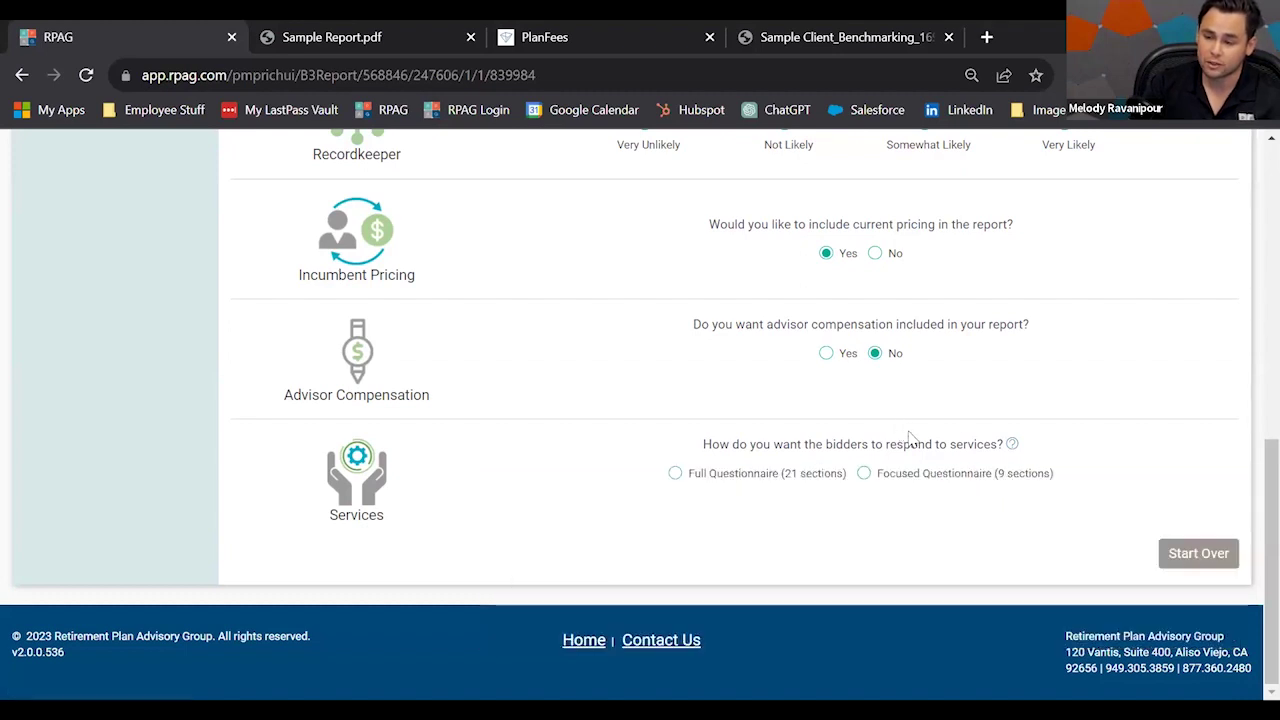
Request the full services questionnaire with short, annual-pricing-only fee responses.
mouse_move(1008, 446)
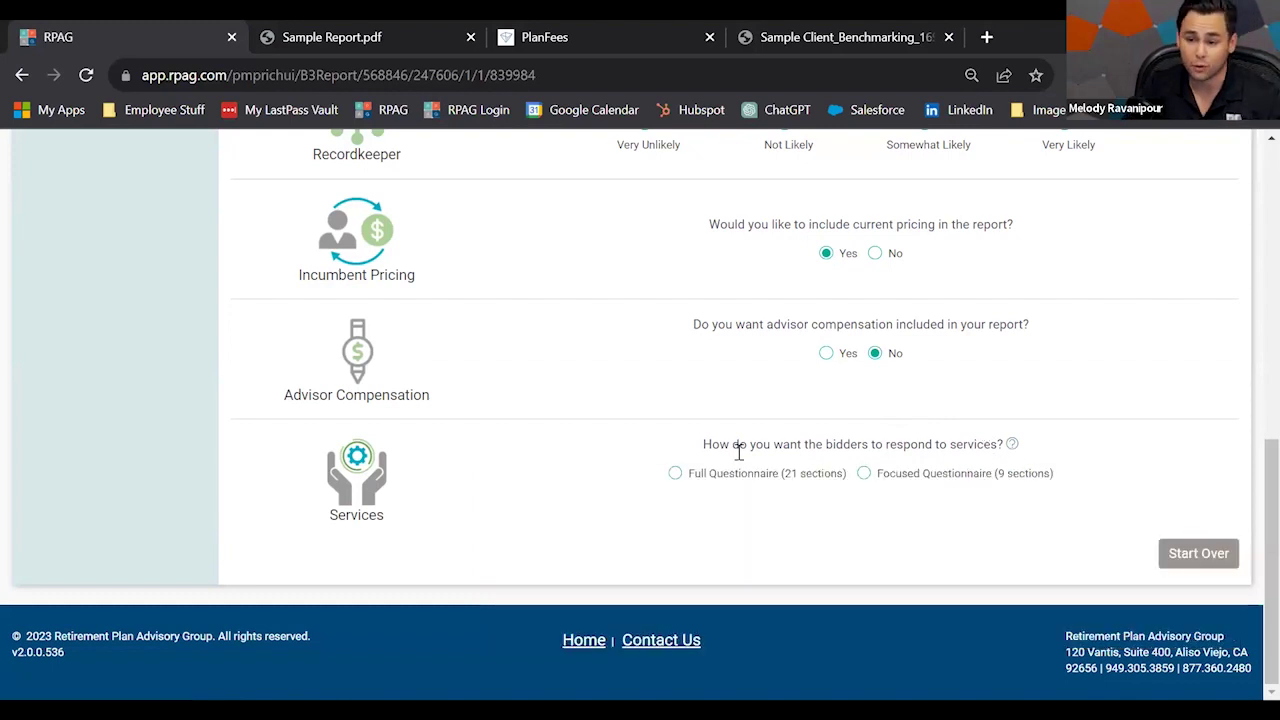
click(676, 473)
scroll(709, 489, down, 1)
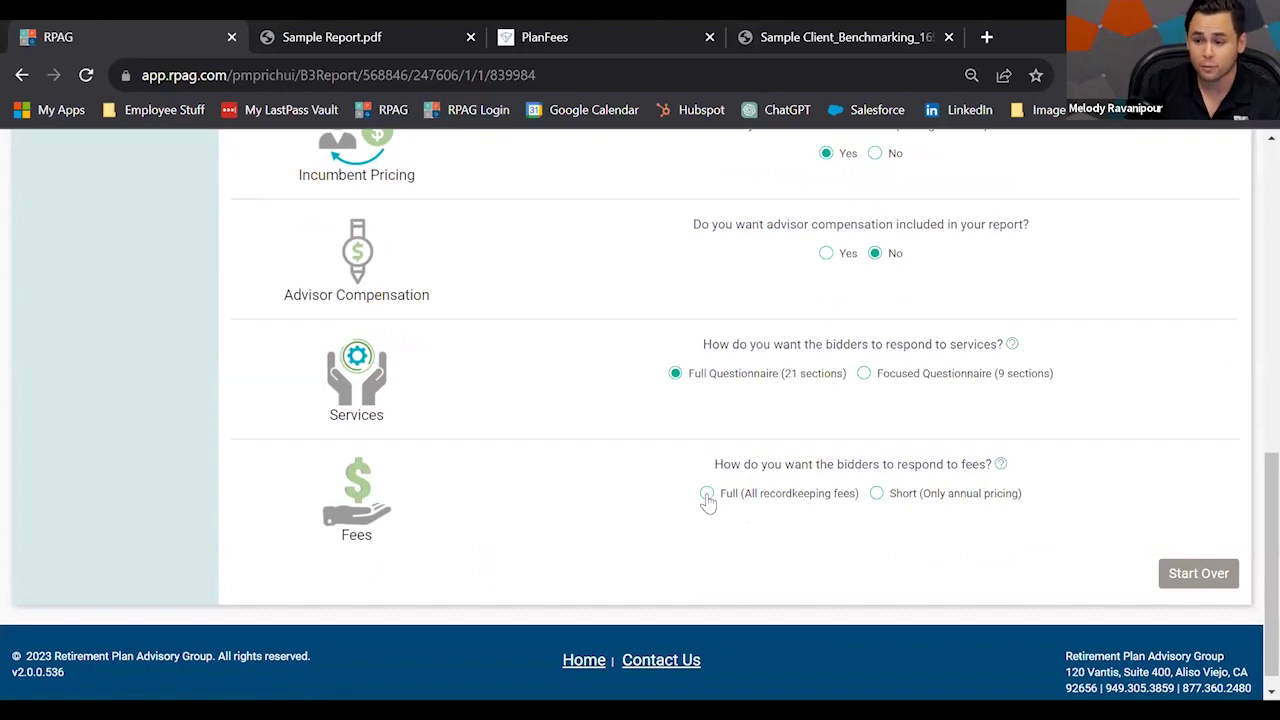
click(707, 495)
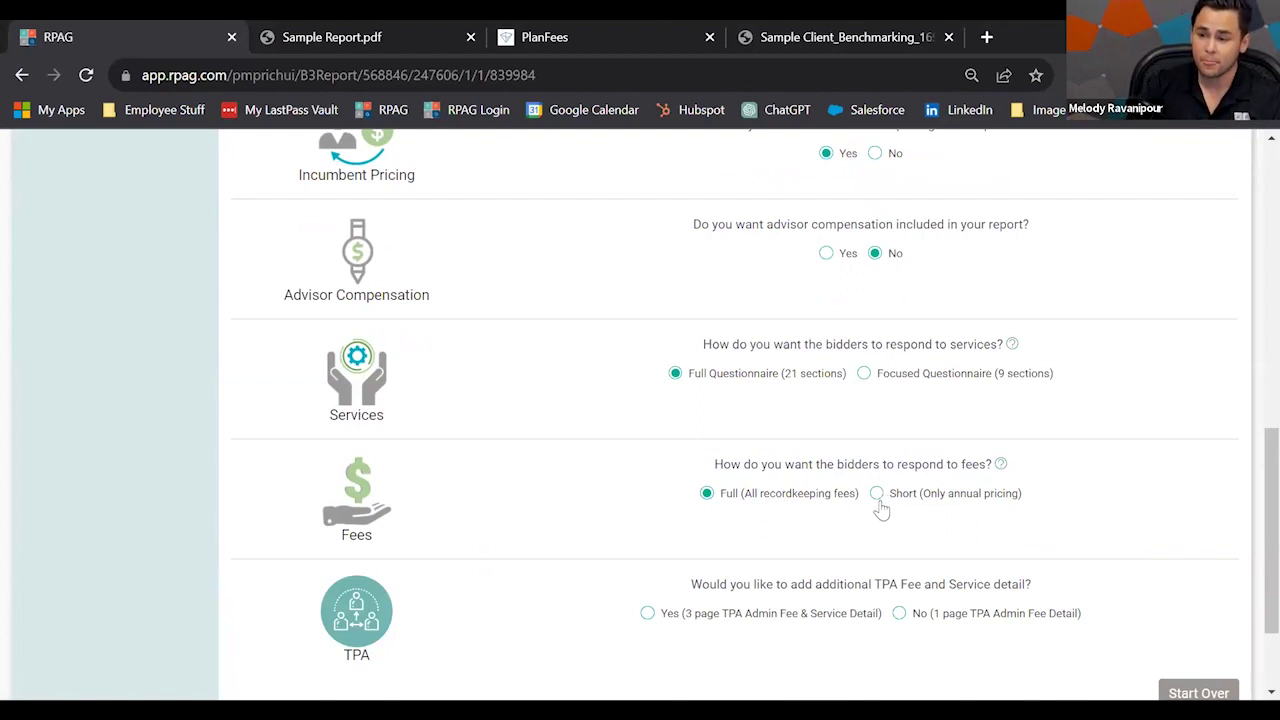
click(878, 496)
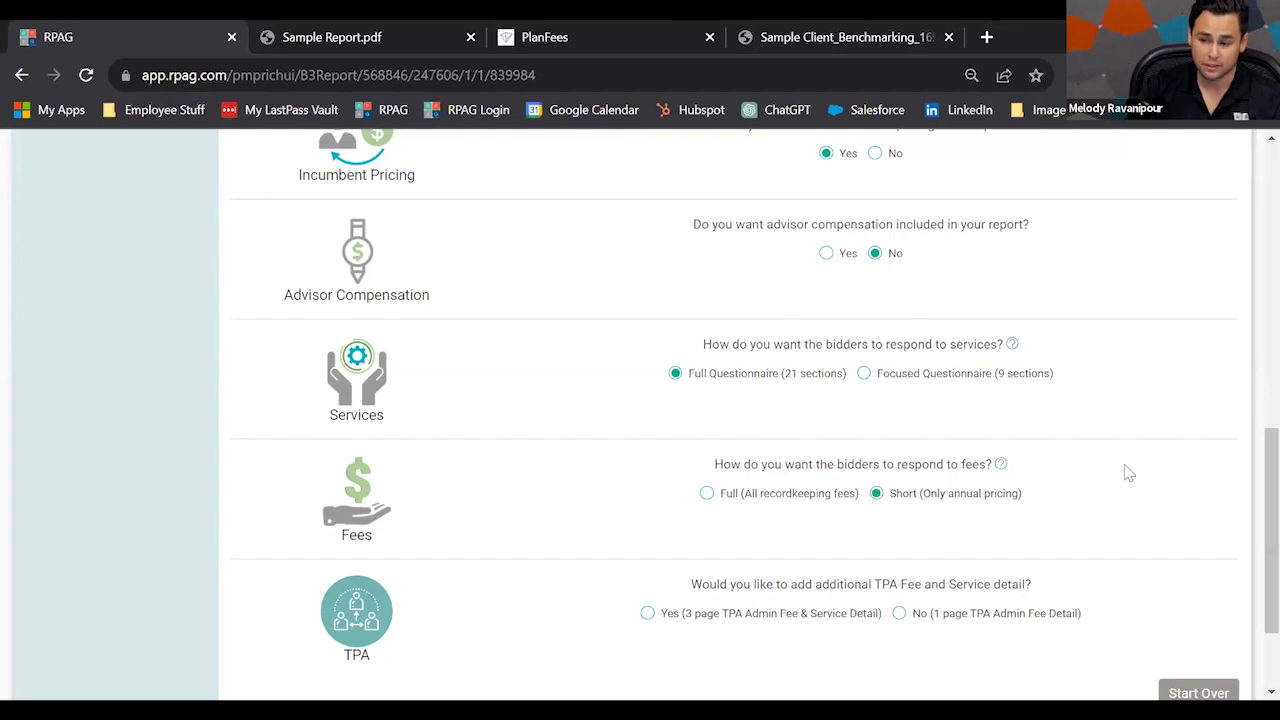
Decline extra TPA fee and service detail and add custom questions to the request.
scroll(935, 490, down, 1)
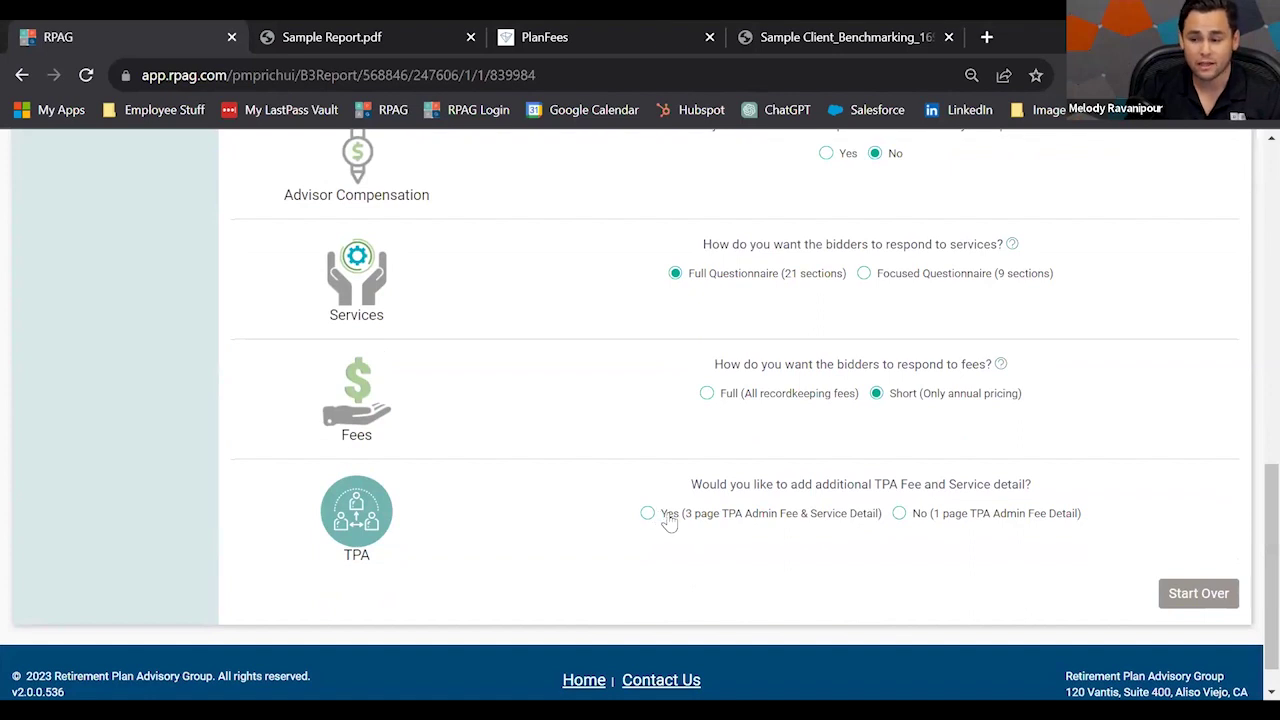
click(899, 516)
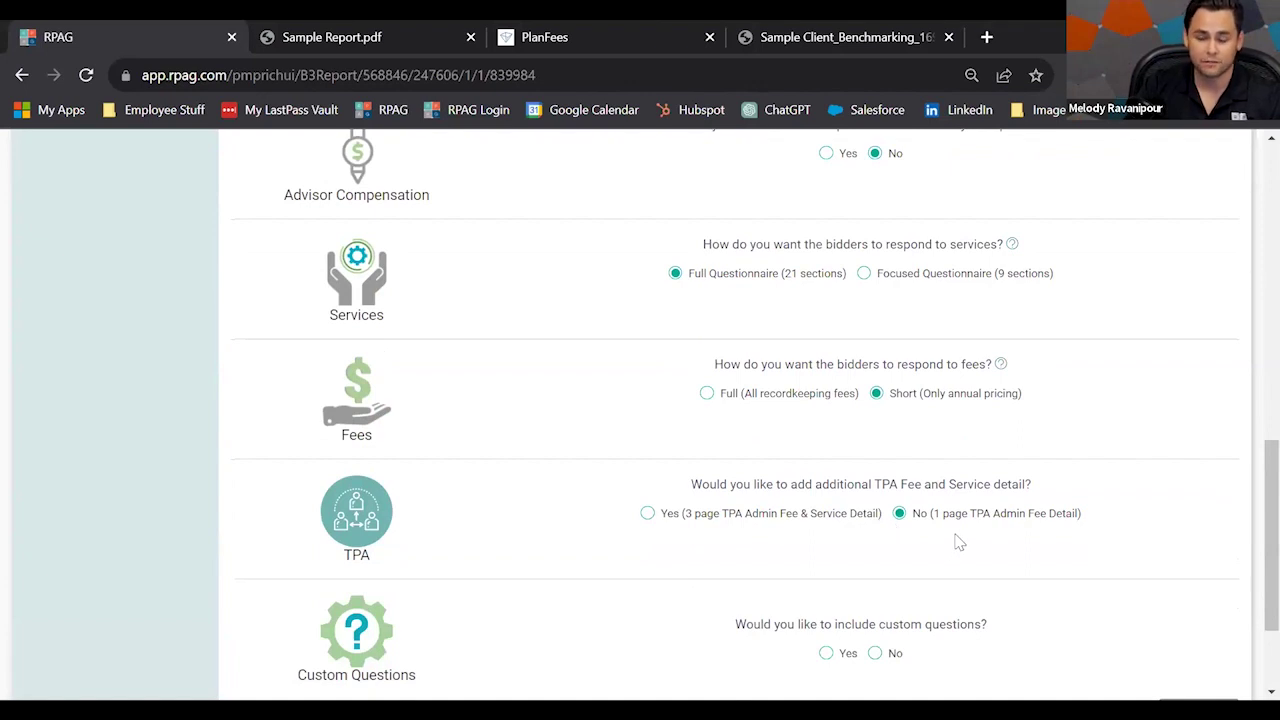
scroll(828, 560, down, 1)
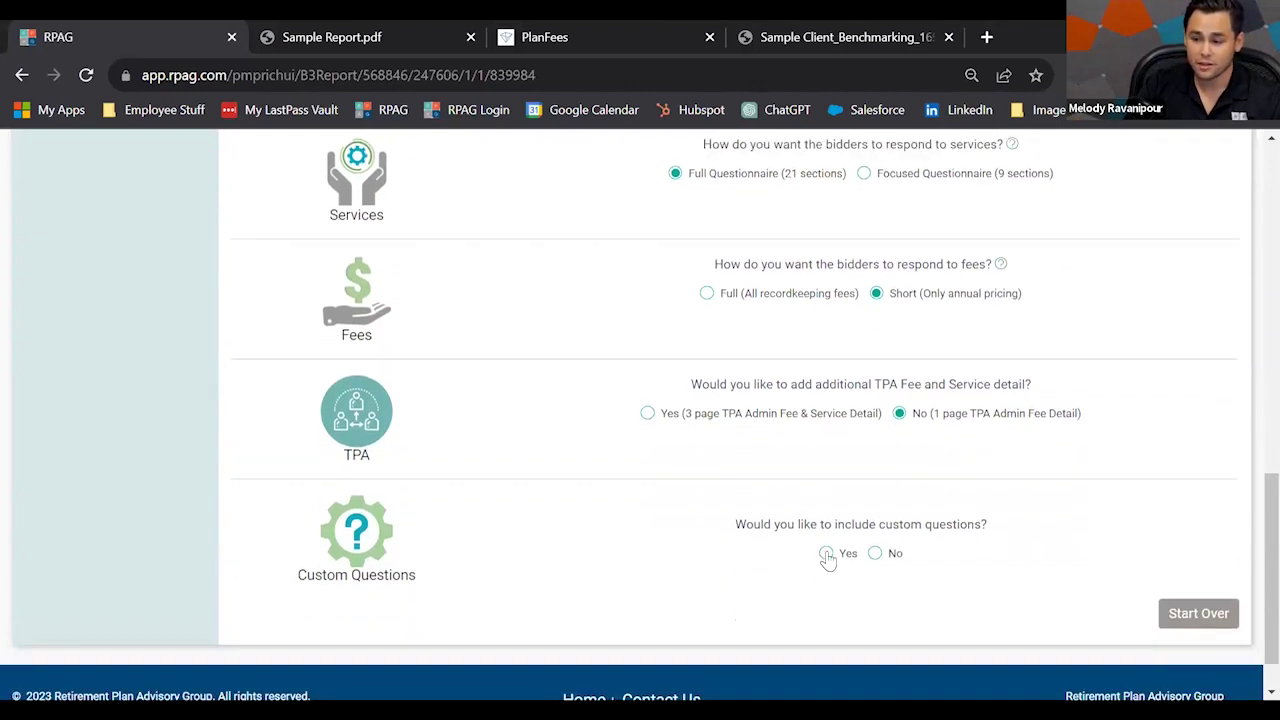
click(826, 554)
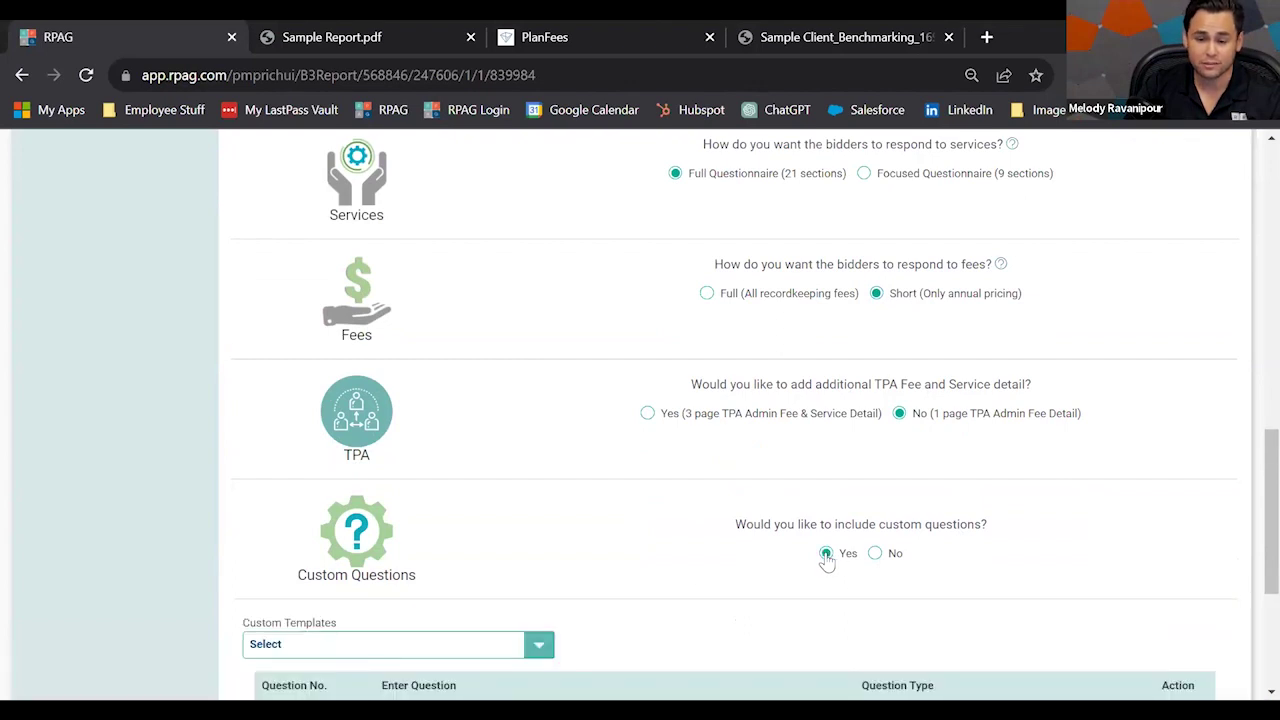
Draft the custom question 'Can you offer', then delete it.
scroll(828, 560, down, 1)
scroll(826, 560, down, 1)
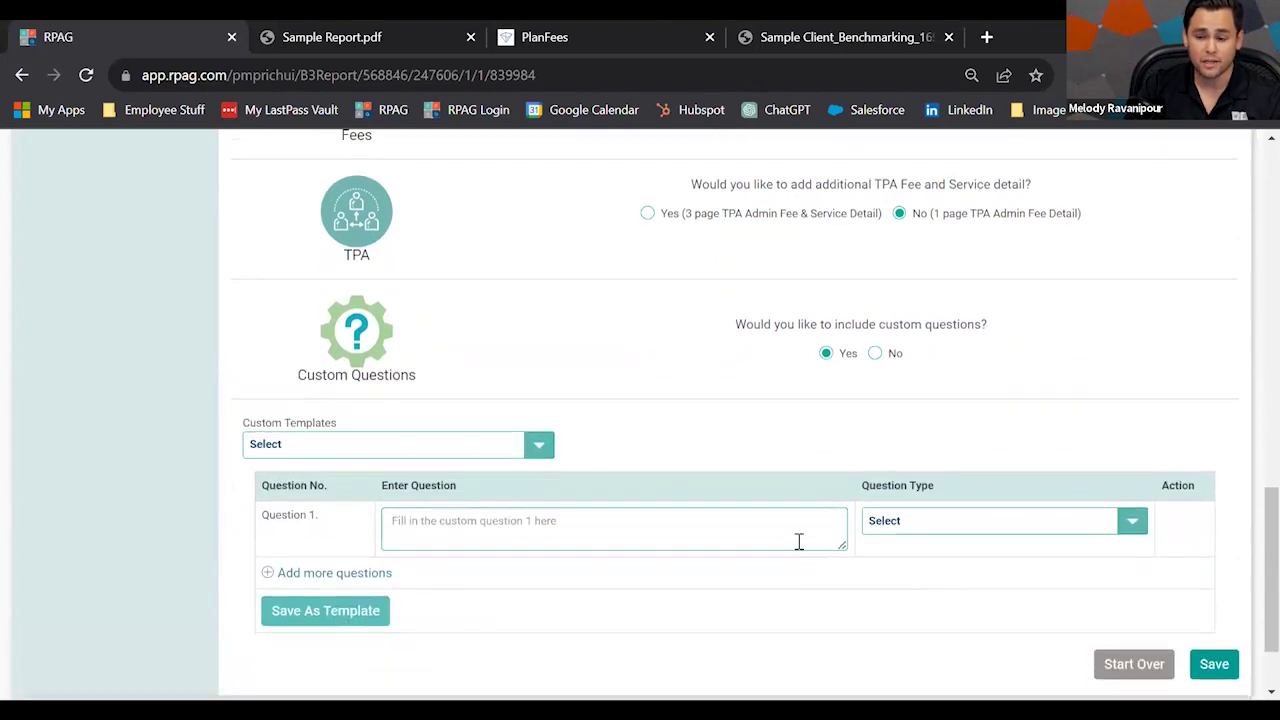
click(698, 531)
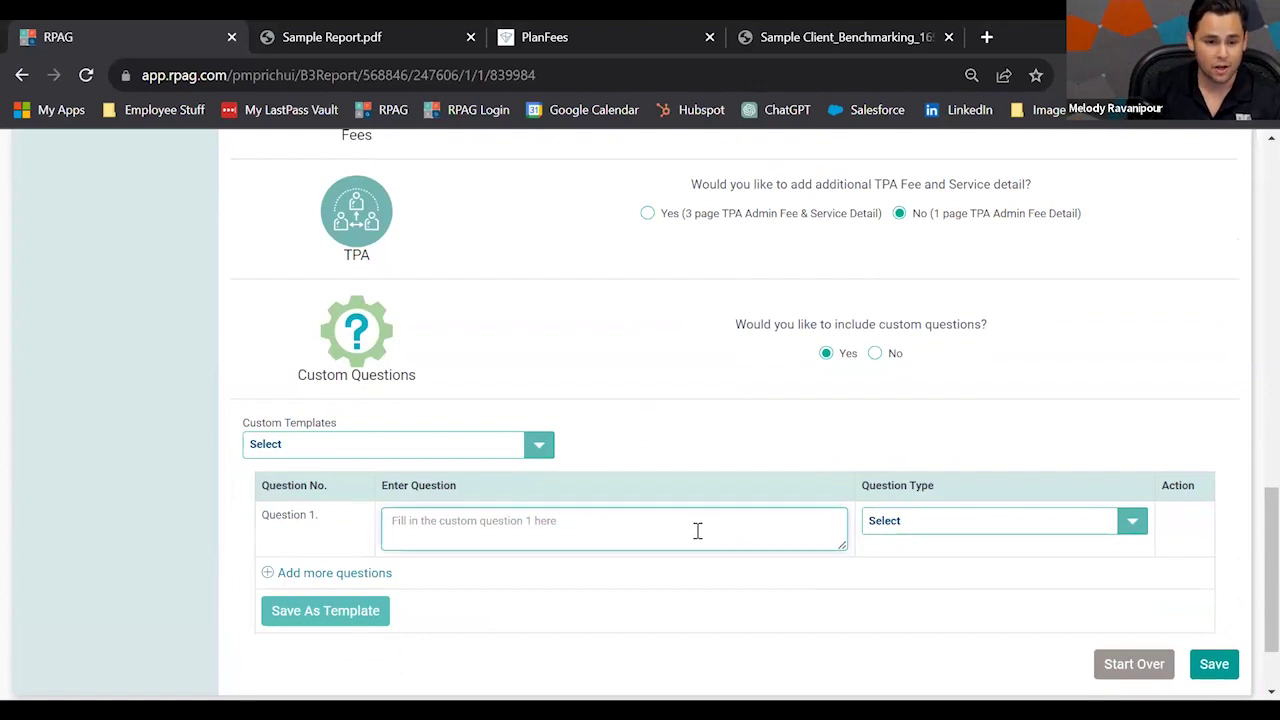
text(Can you offer)
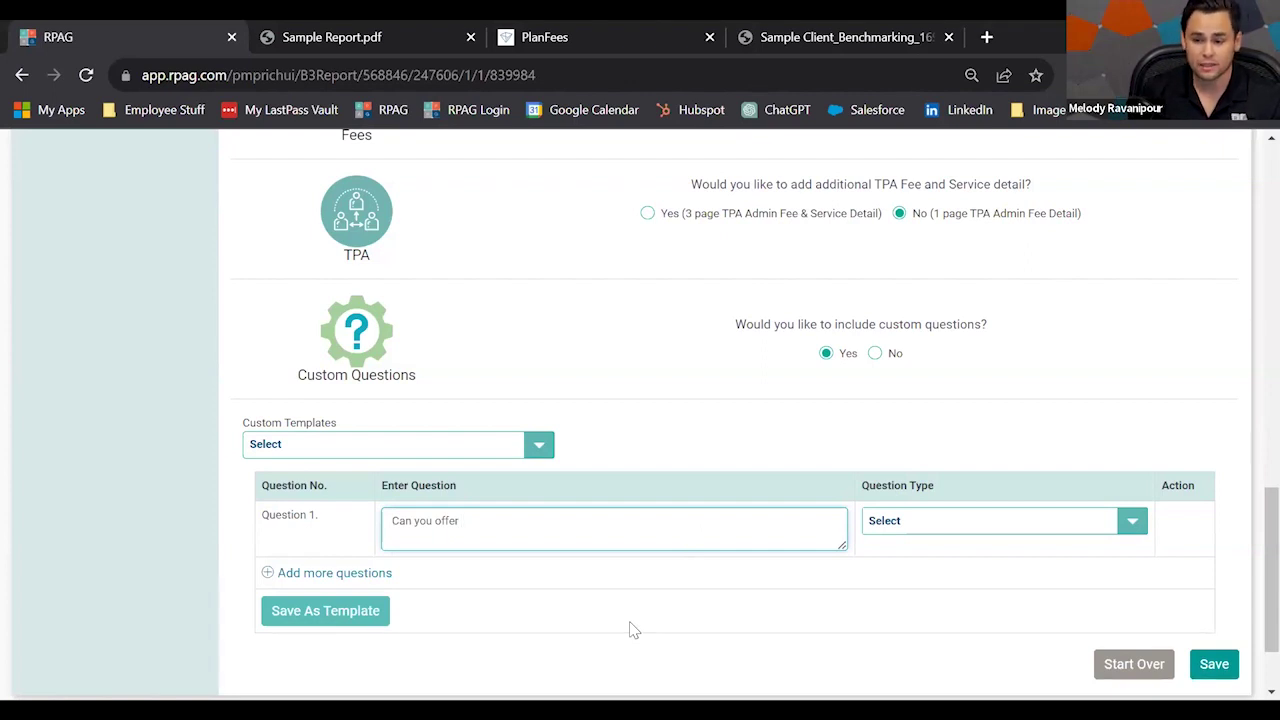
drag(456, 526, 386, 537)
key(BackSpace)
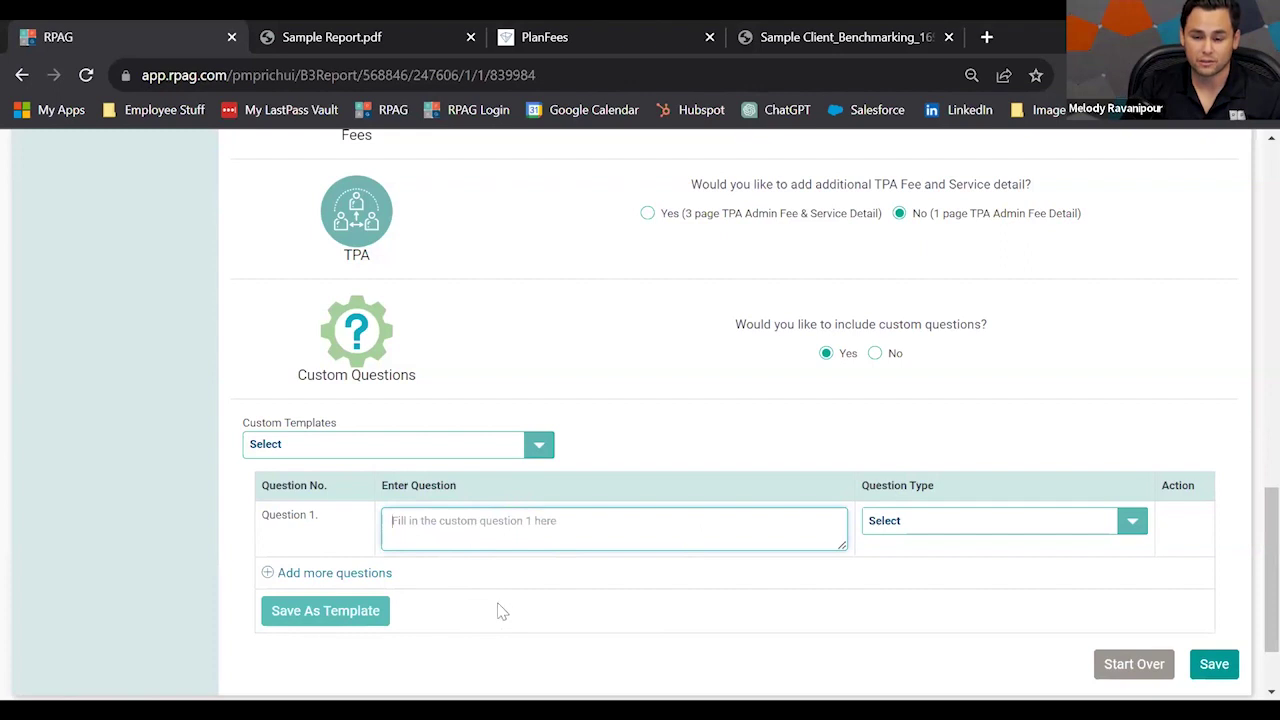
Set Custom Questions to No and save the questionnaire responses.
click(621, 618)
click(875, 353)
click(1212, 553)
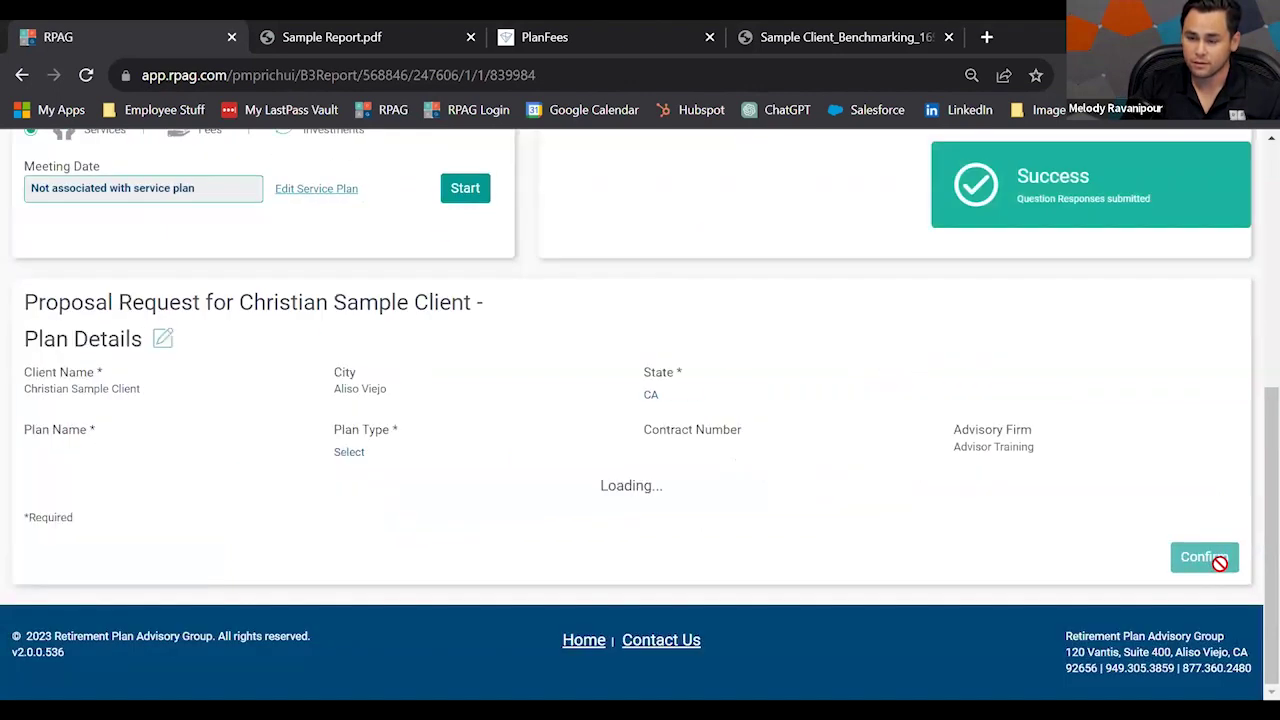
Edit, save and confirm the sample plan's details, accepting the confirmation prompt.
scroll(829, 557, up, 1)
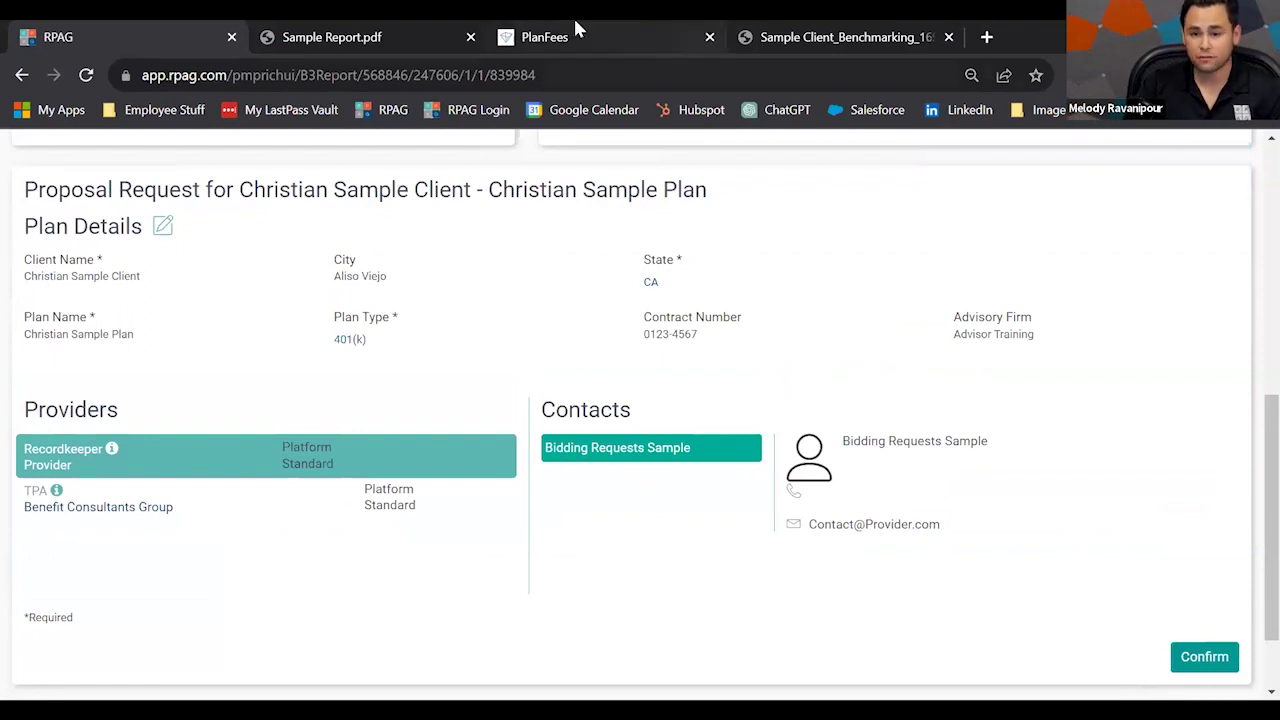
click(160, 232)
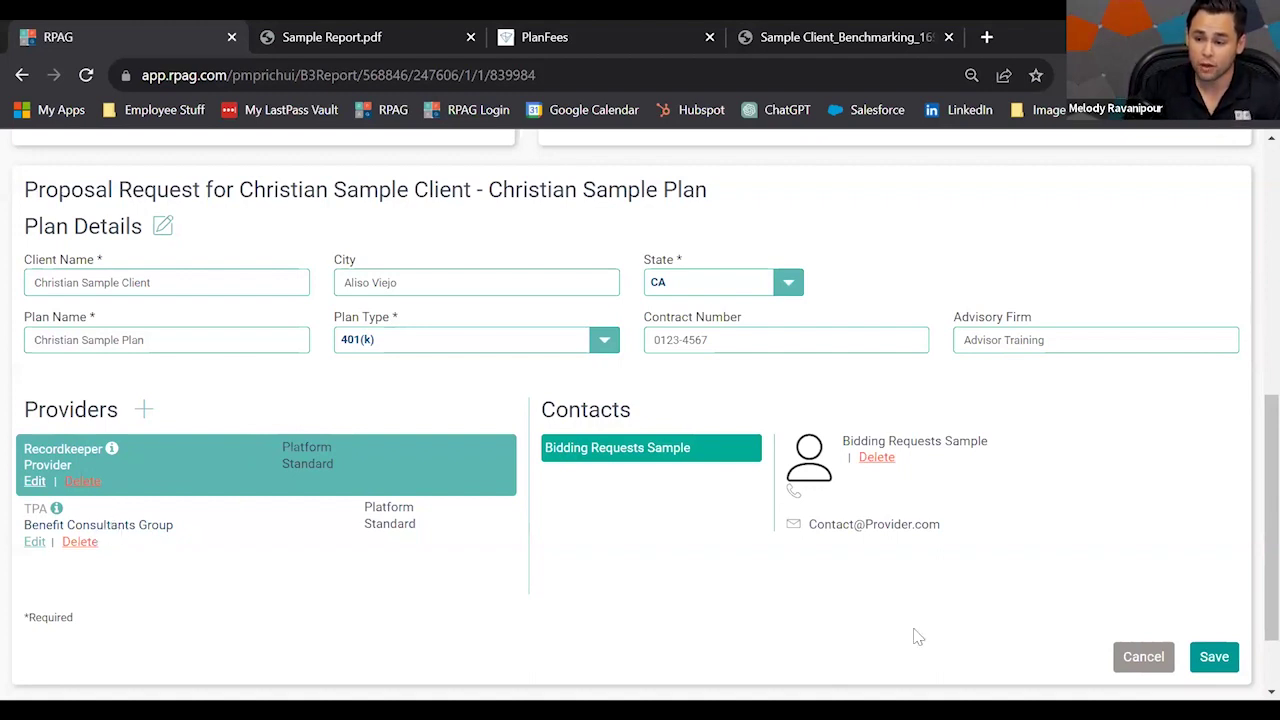
click(1214, 657)
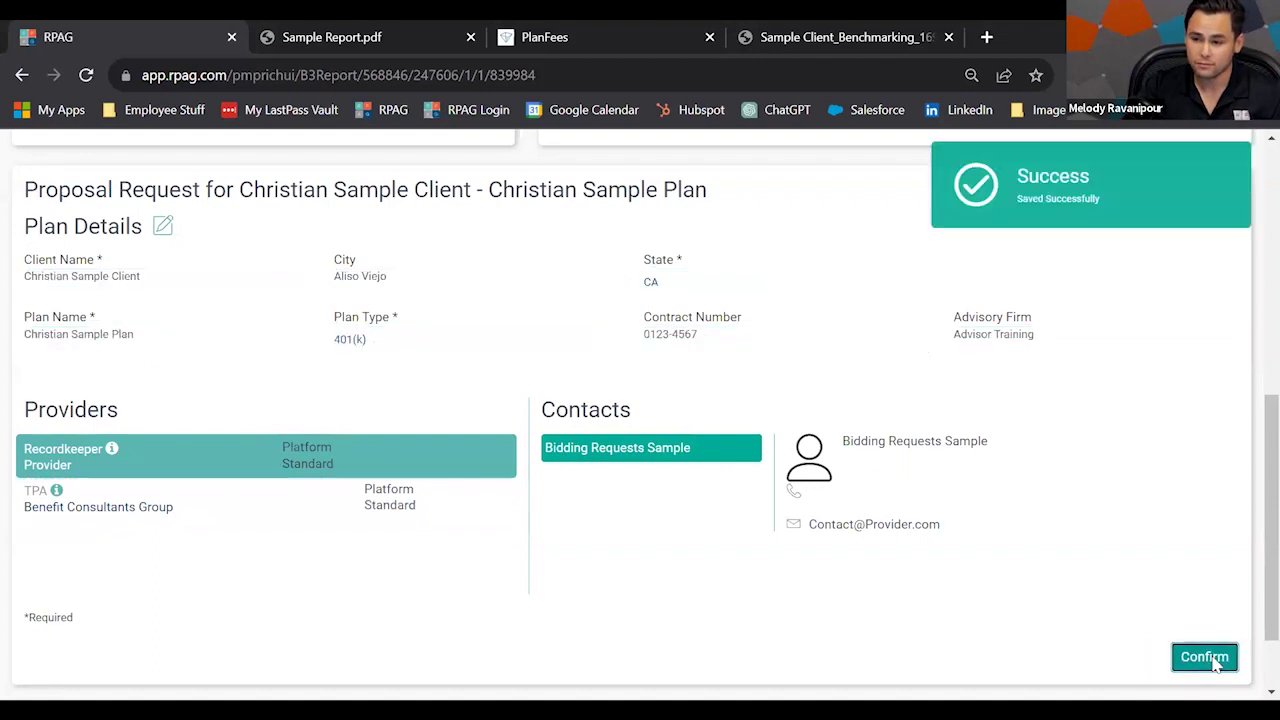
click(1210, 658)
click(674, 248)
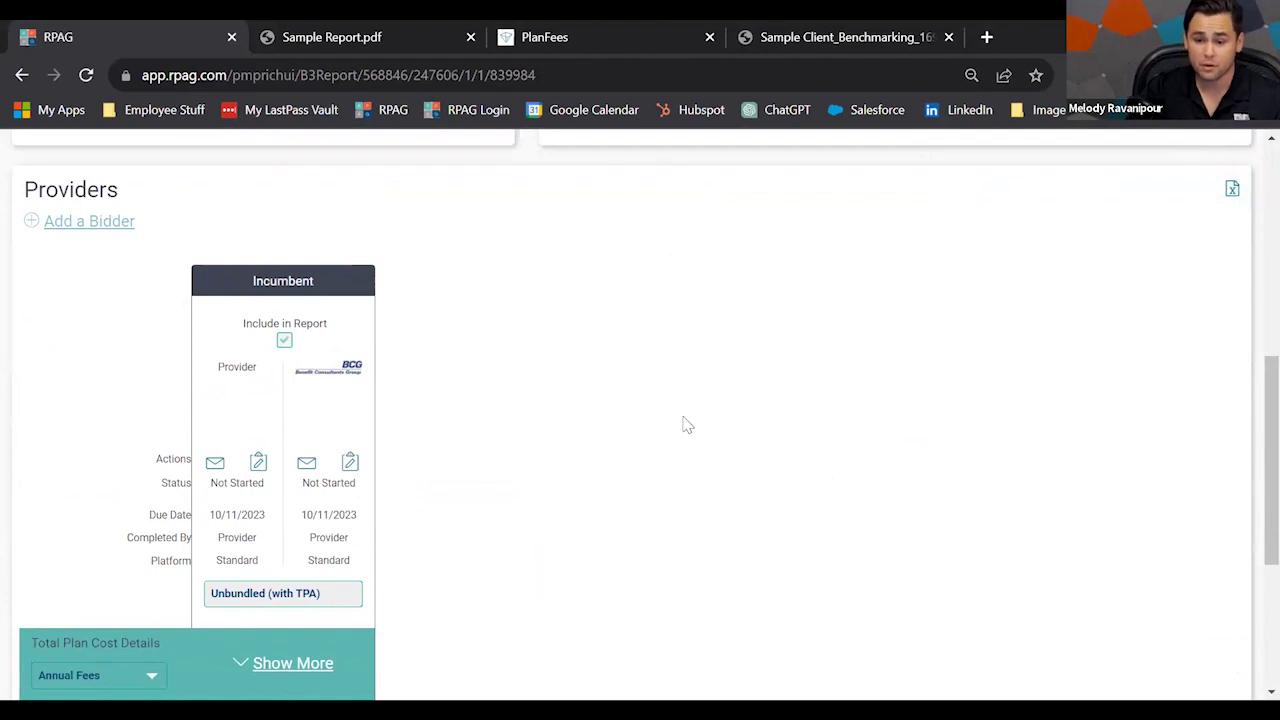
Address the recordkeeper email to Bidding Requests Sample, keeping the 10-11-2023 due date, and begin a Cc.
scroll(565, 460, down, 1)
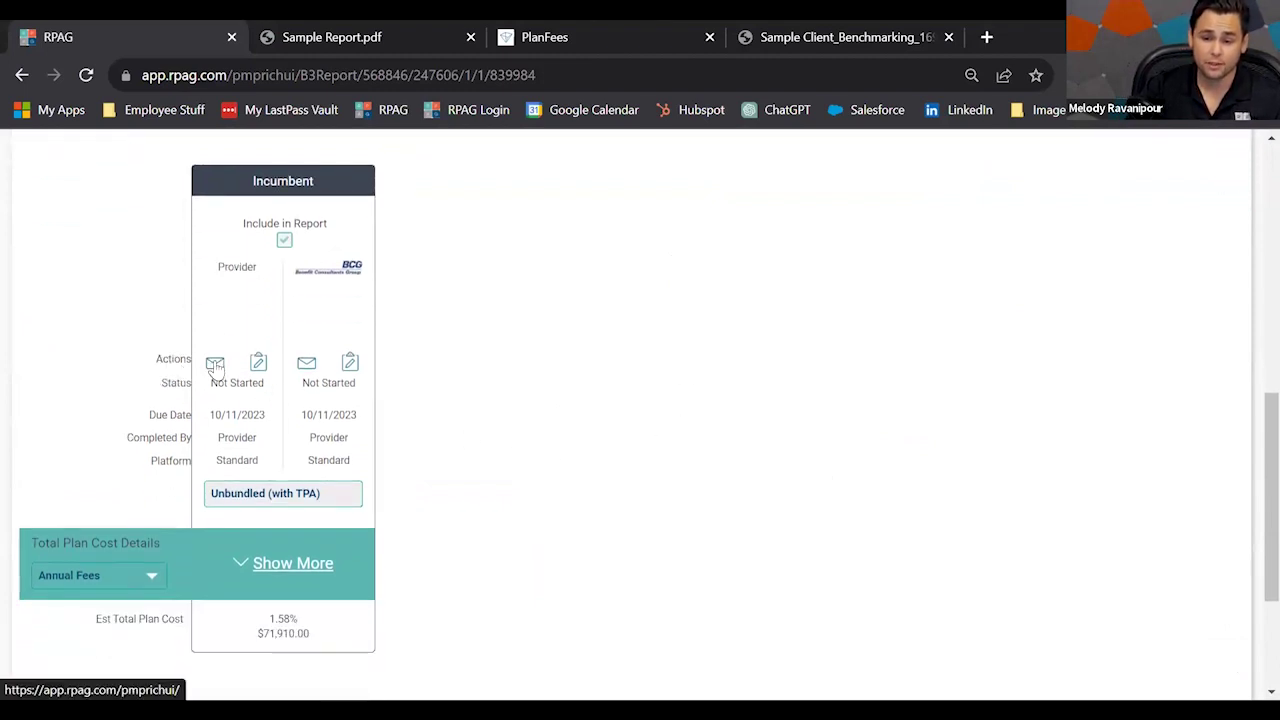
click(215, 366)
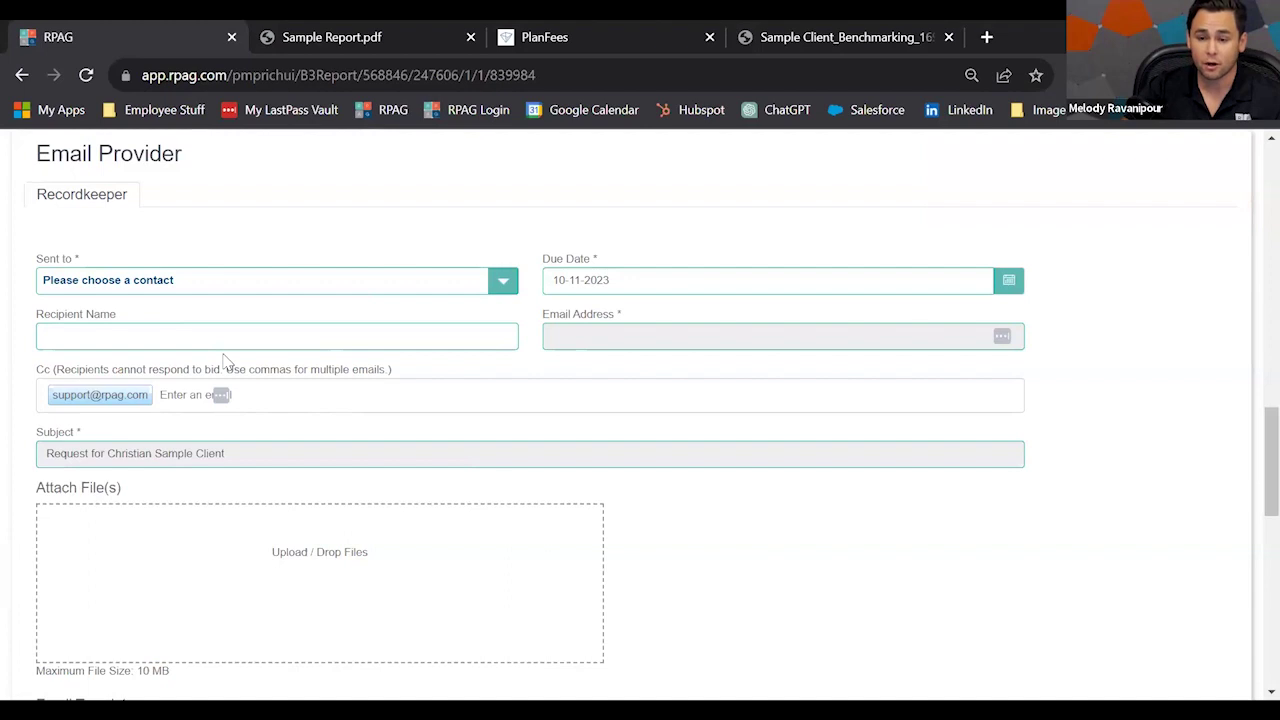
click(315, 293)
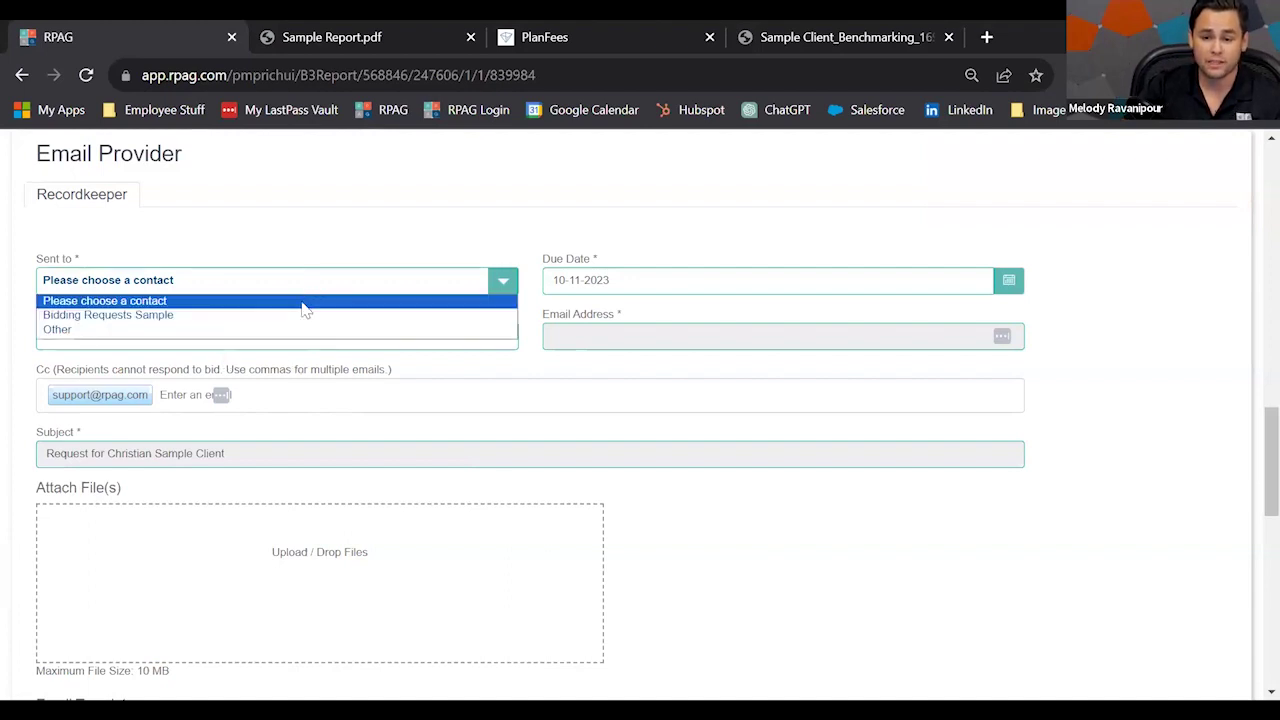
click(297, 318)
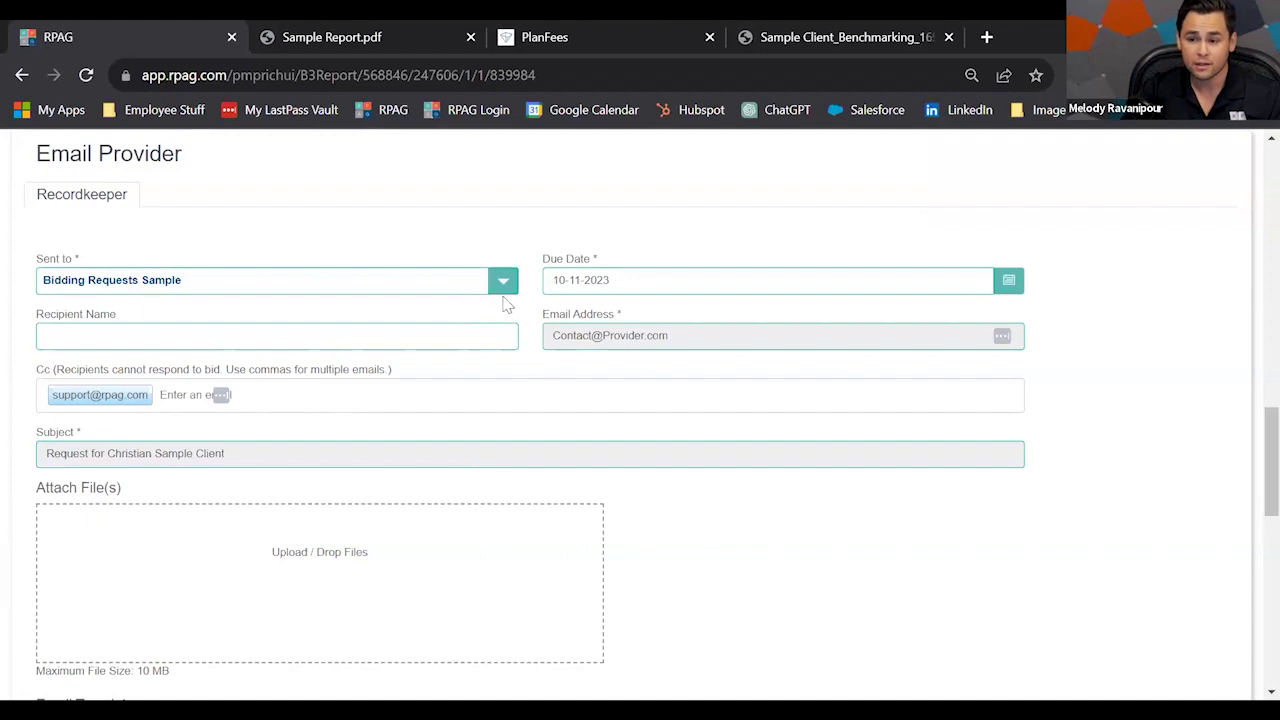
click(583, 287)
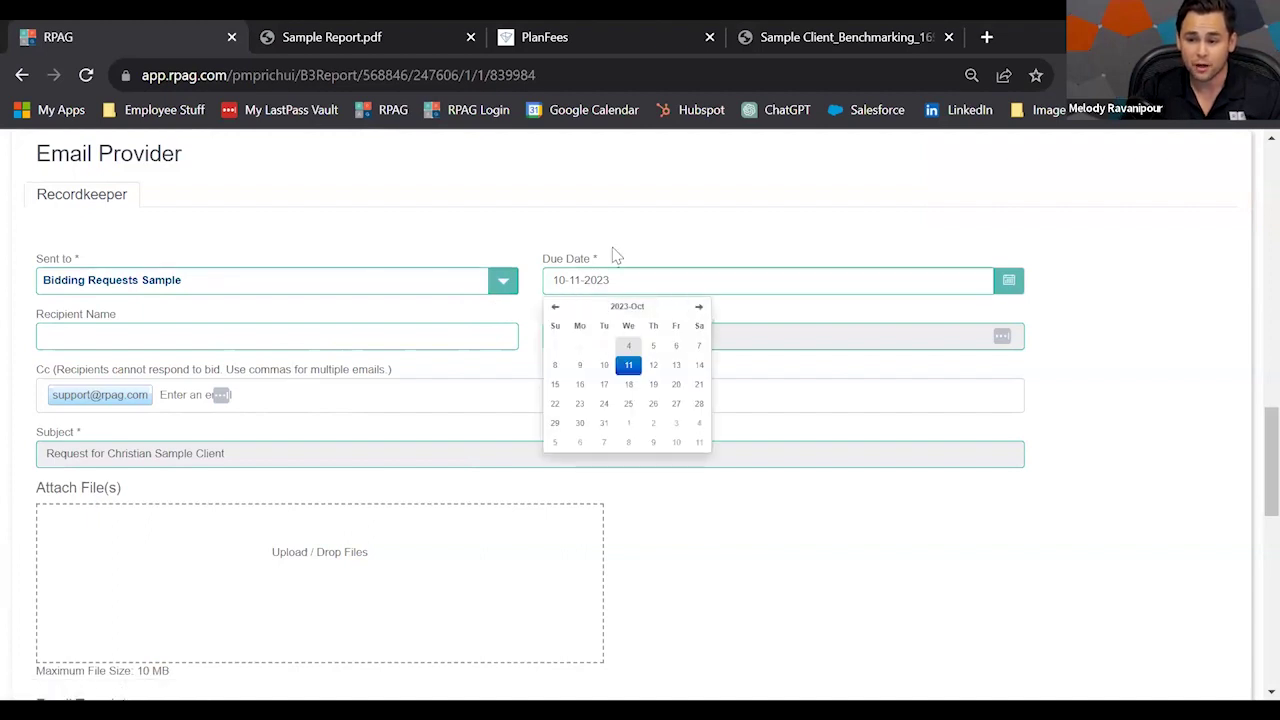
click(612, 248)
click(205, 394)
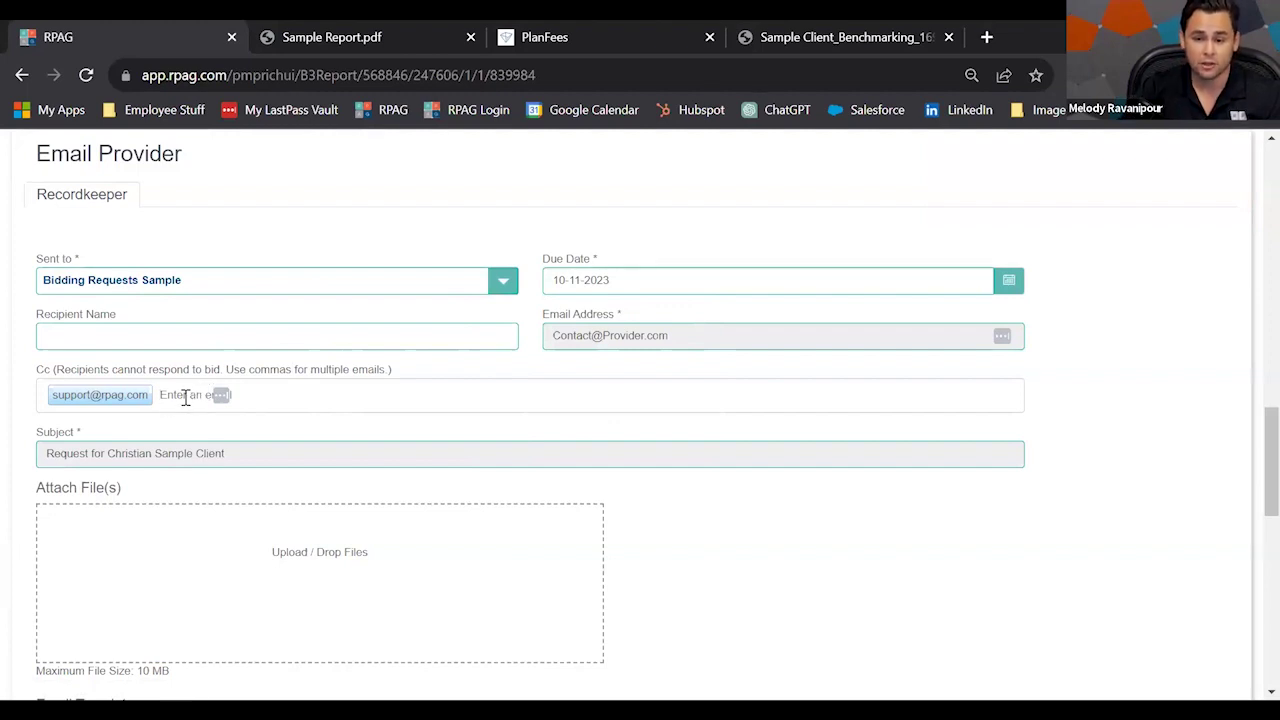
Insert a blank line and the text 'asdfasdfasdf' into the email description.
scroll(993, 557, down, 1)
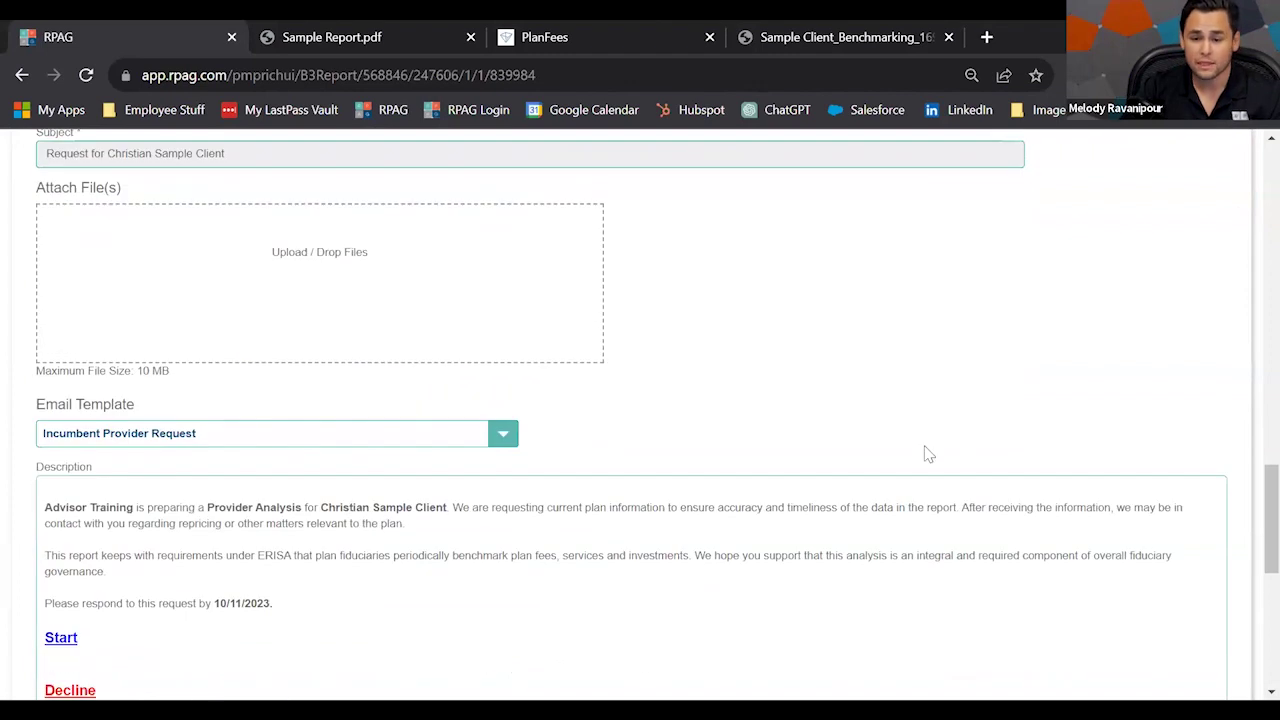
scroll(920, 451, down, 2)
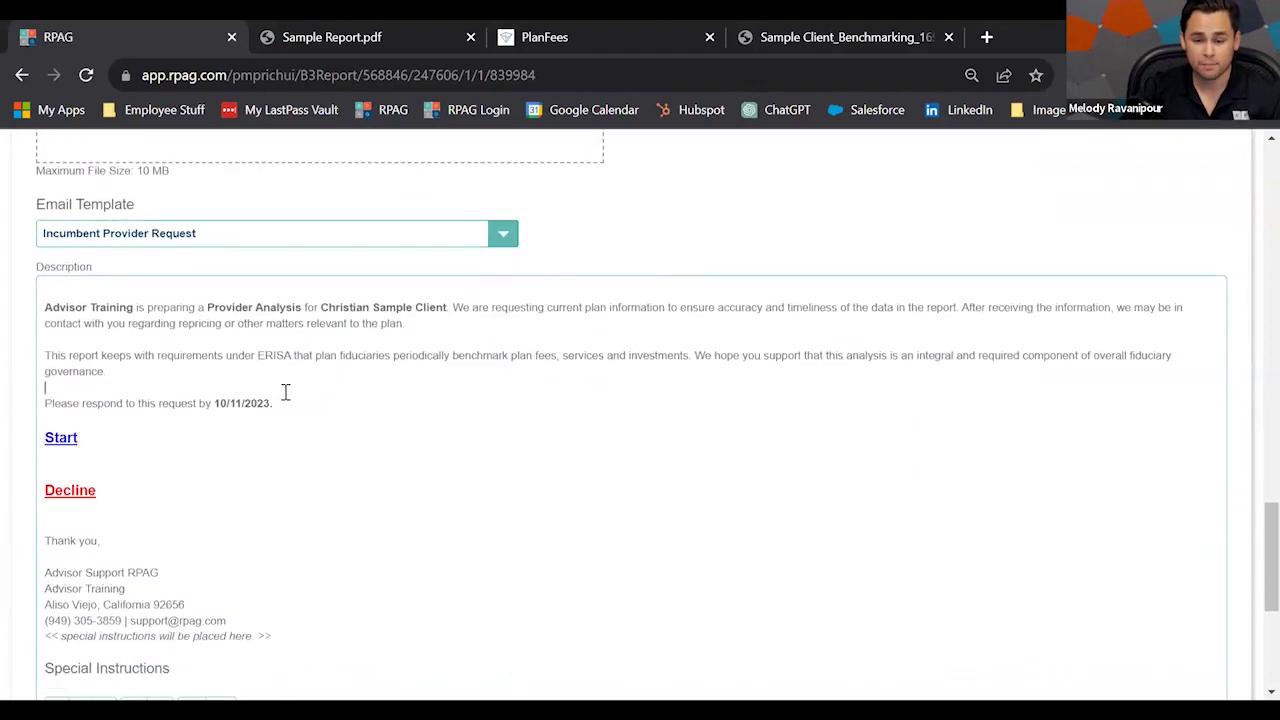
click(285, 392)
key(Return)
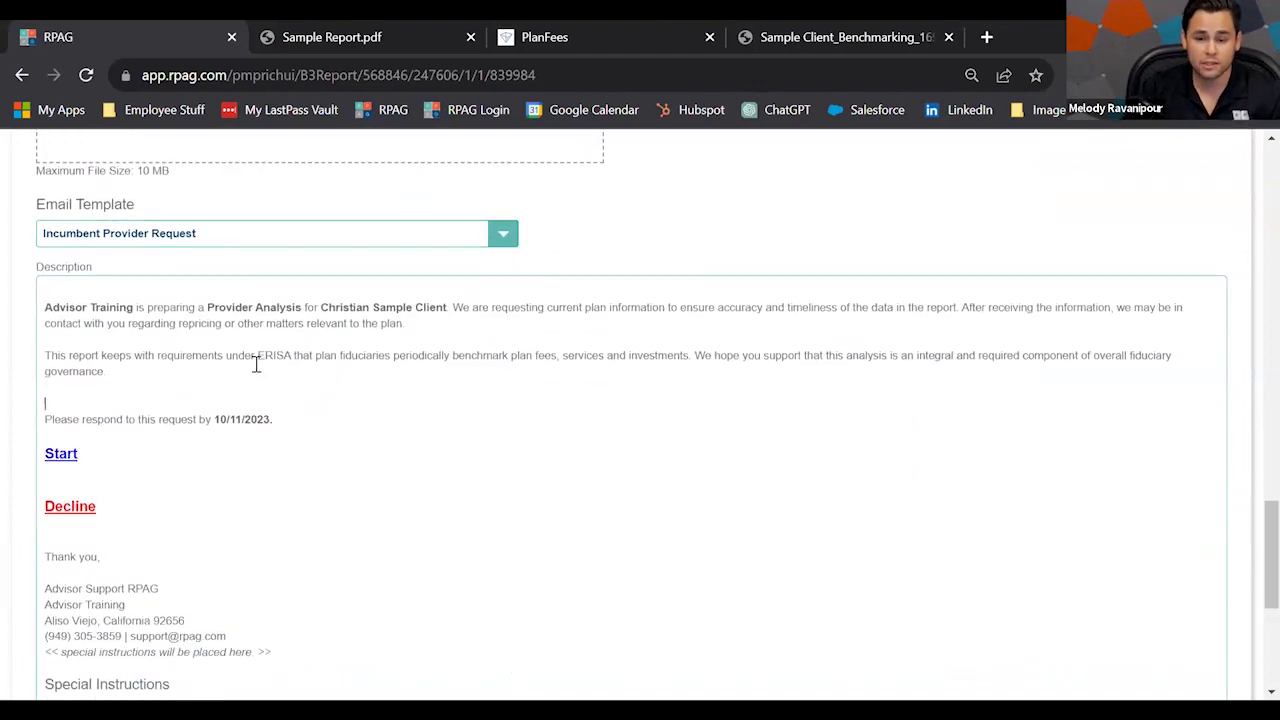
text(asdfasdfasdf)
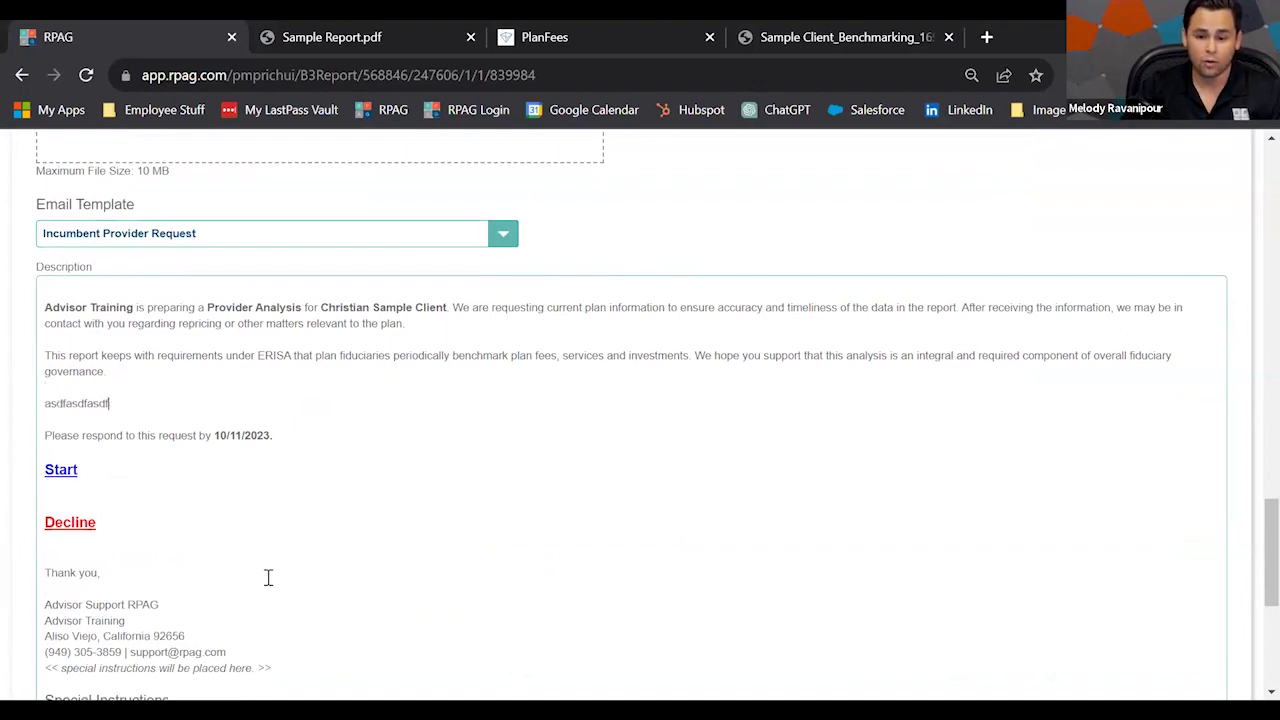
Start the proposal request and scroll down to its five step cards.
scroll(301, 544, down, 3)
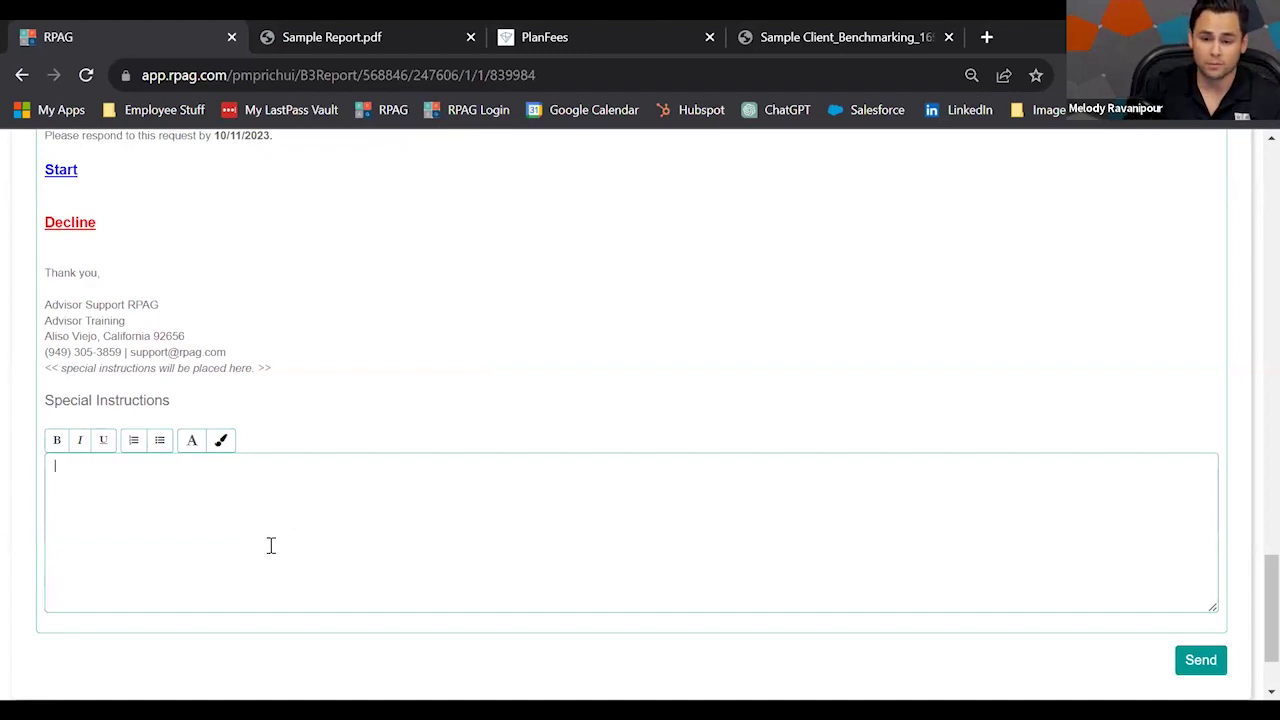
scroll(1085, 500, up, 15)
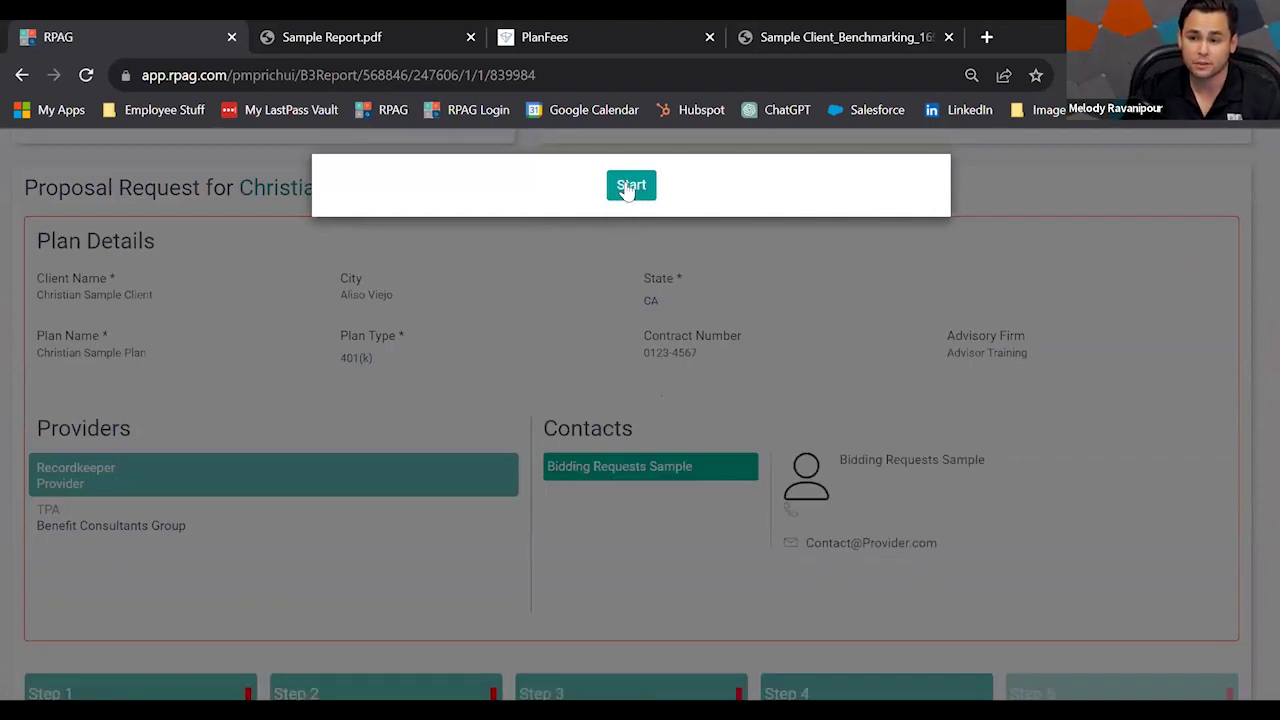
click(624, 188)
scroll(669, 343, down, 4)
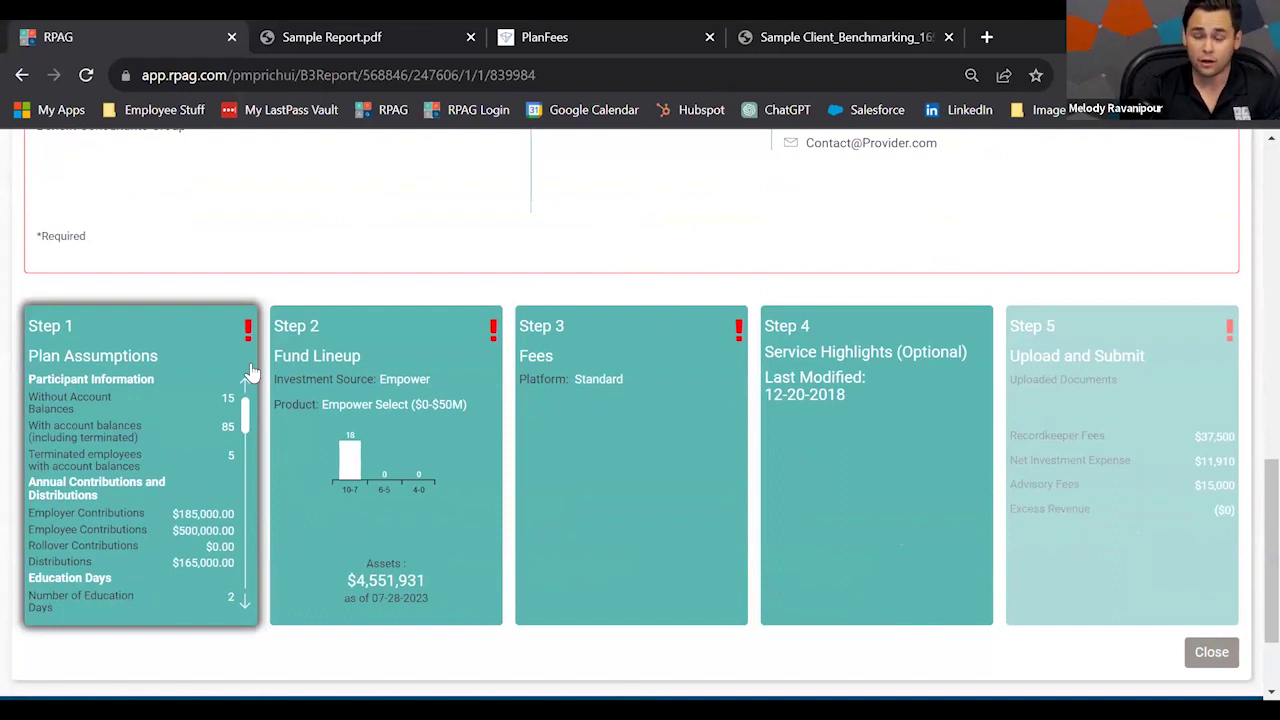
Review the Step 1 Plan Assumptions details.
click(180, 435)
scroll(242, 437, down, 5)
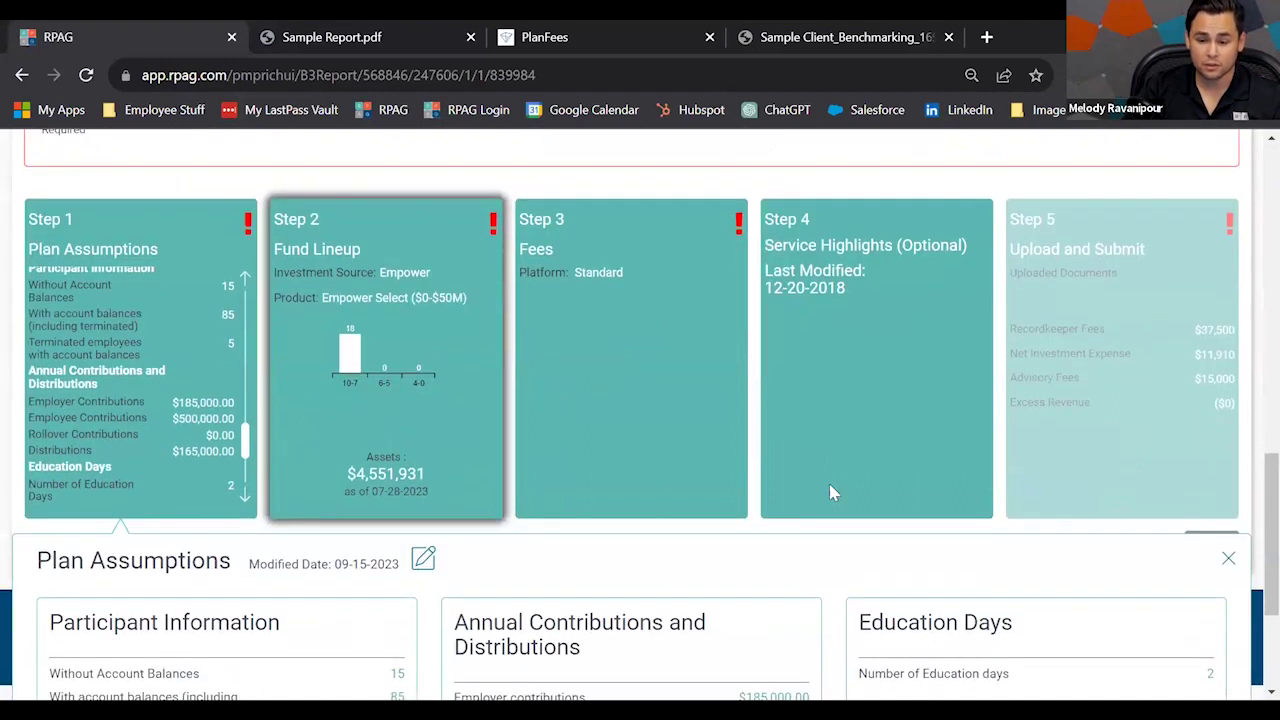
scroll(383, 351, up, 3)
Scroll through the Step 2 Fund Lineup table, then open the recordkeeper Fees details.
click(383, 351)
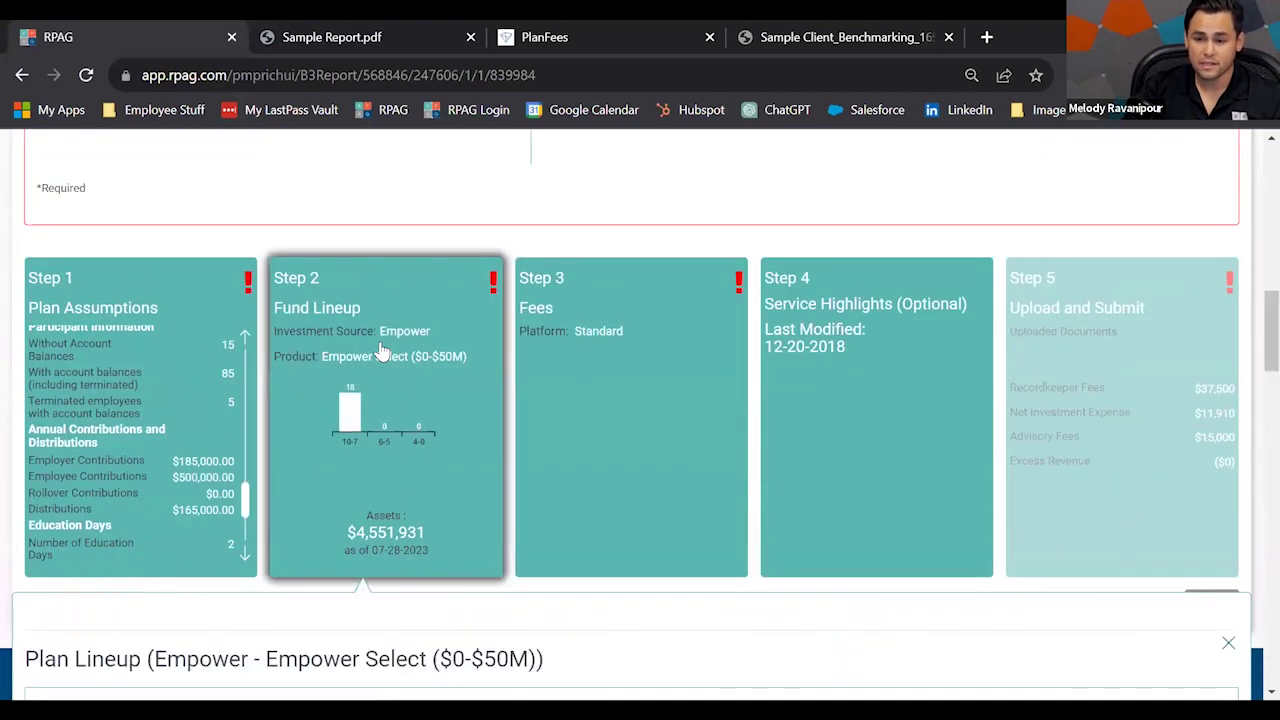
scroll(532, 510, down, 2)
scroll(560, 515, down, 3)
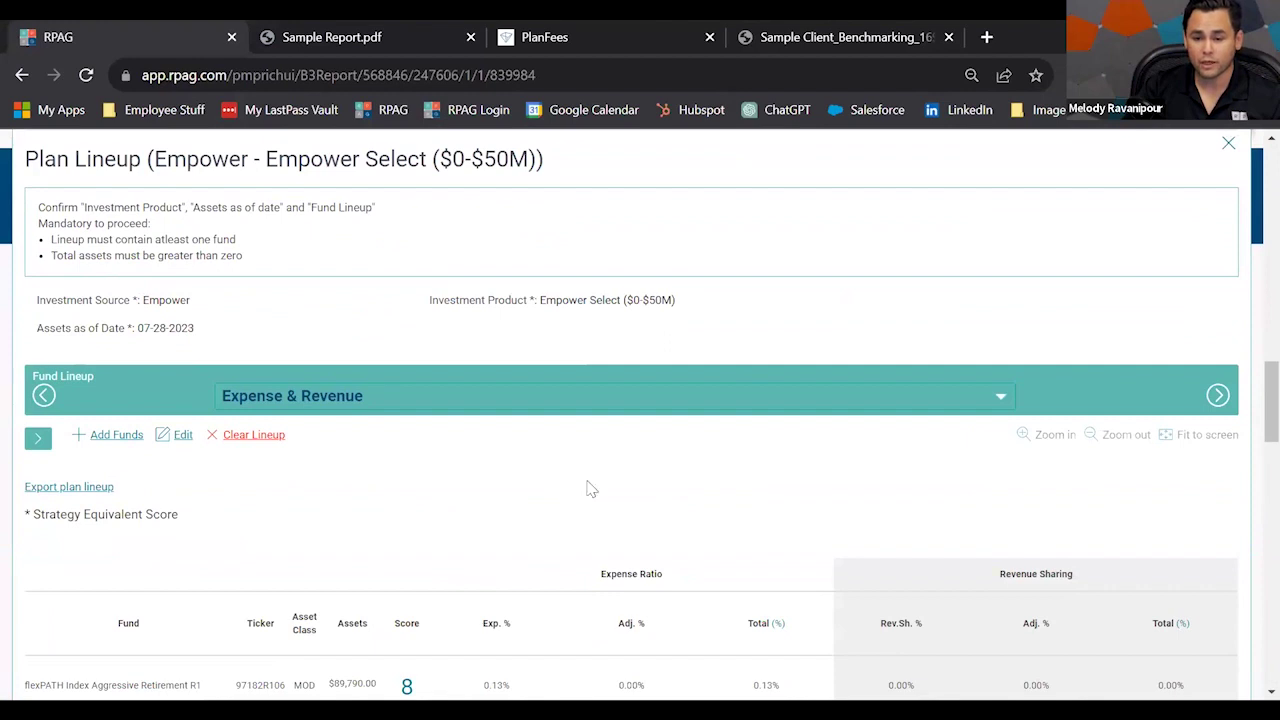
scroll(590, 488, down, 1)
scroll(670, 466, down, 1)
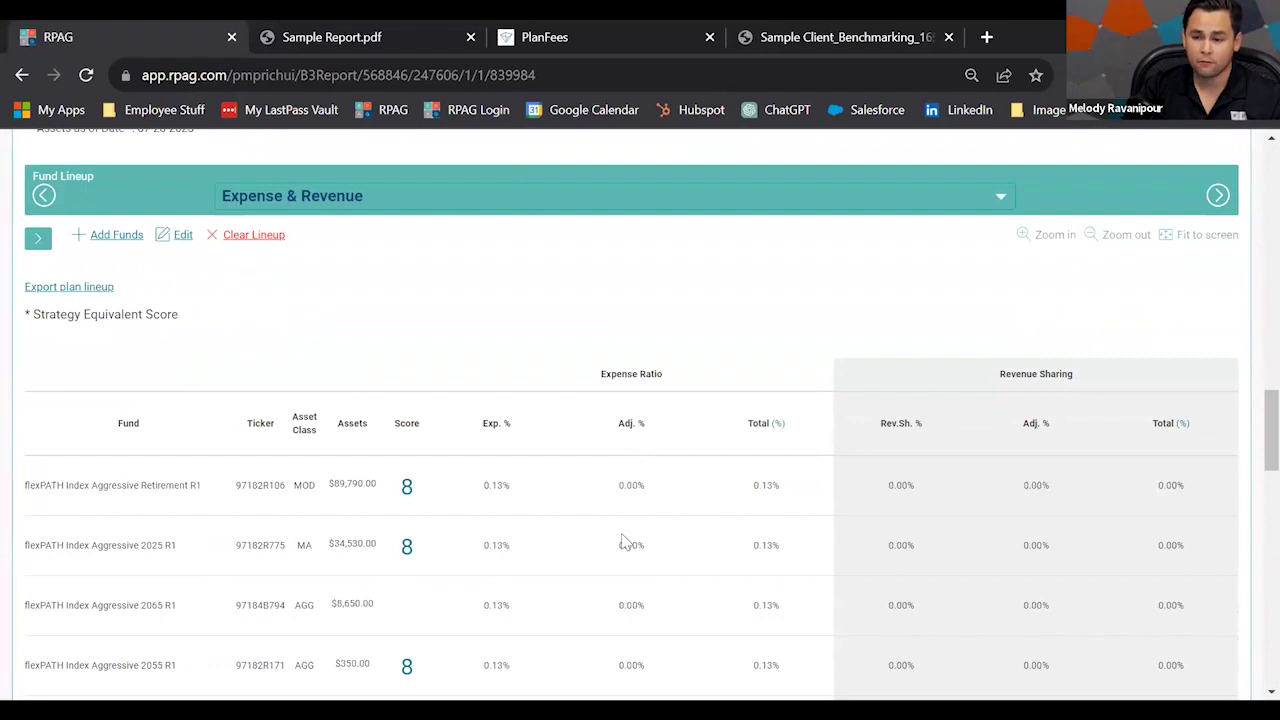
scroll(620, 545, up, 2)
scroll(620, 545, up, 4)
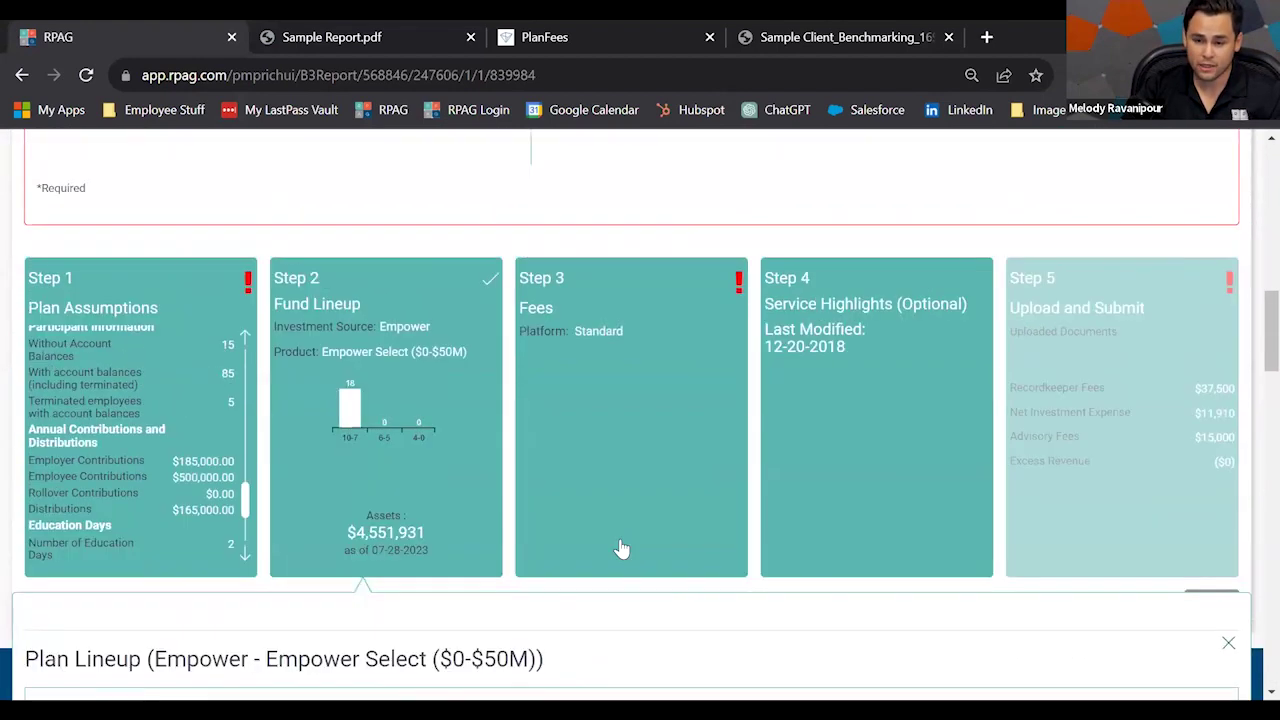
scroll(622, 550, down, 5)
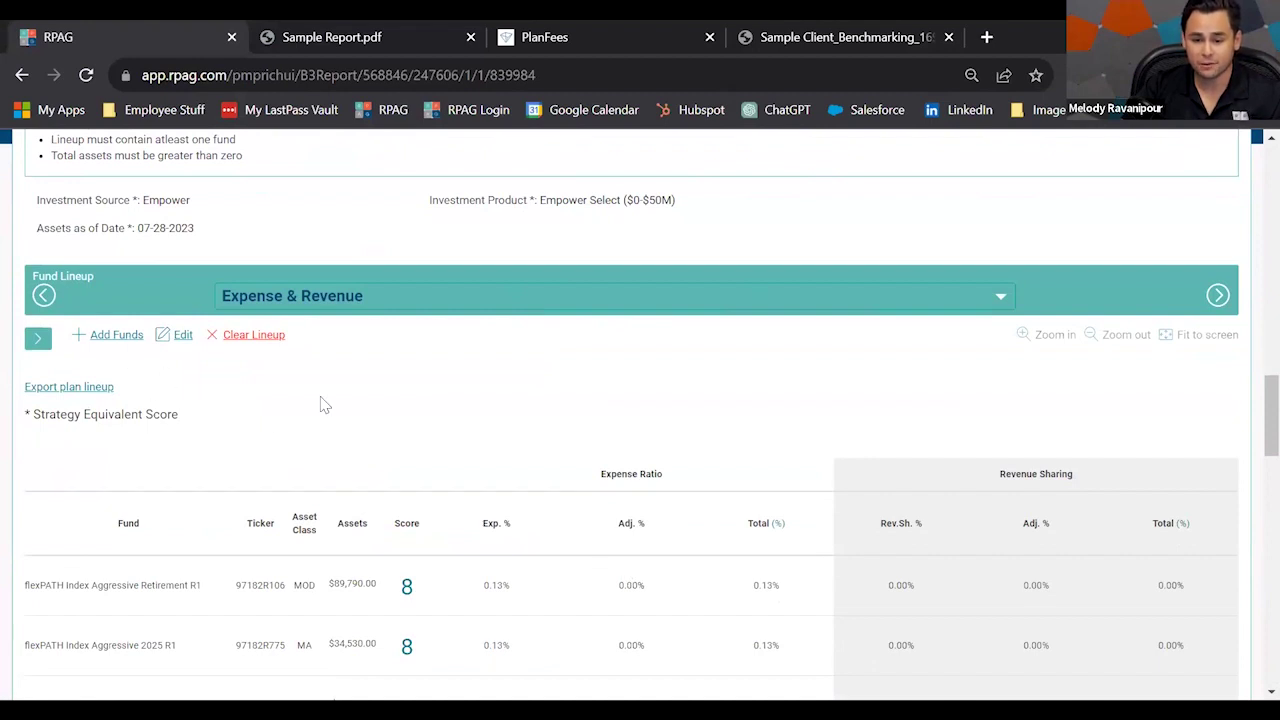
scroll(586, 509, up, 5)
click(677, 460)
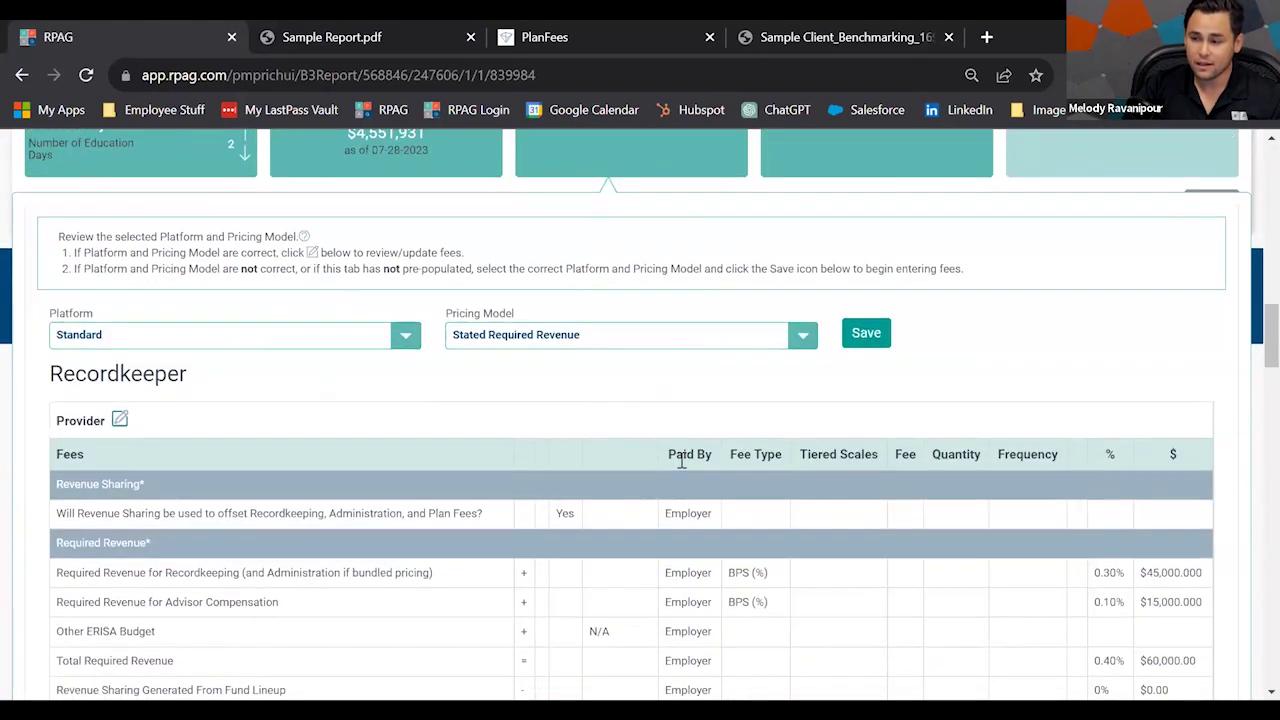
Review the Fees details, then open the Step 4 Service Highlights questionnaire.
scroll(682, 462, down, 1)
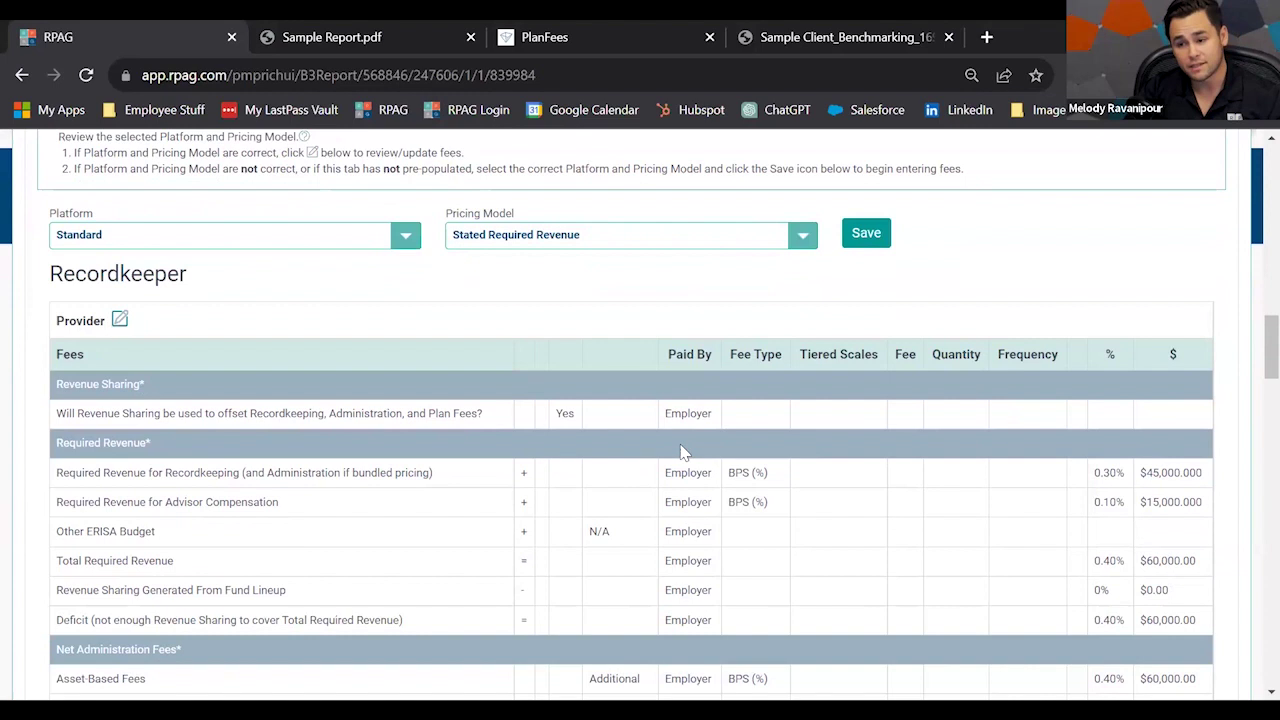
scroll(800, 471, down, 4)
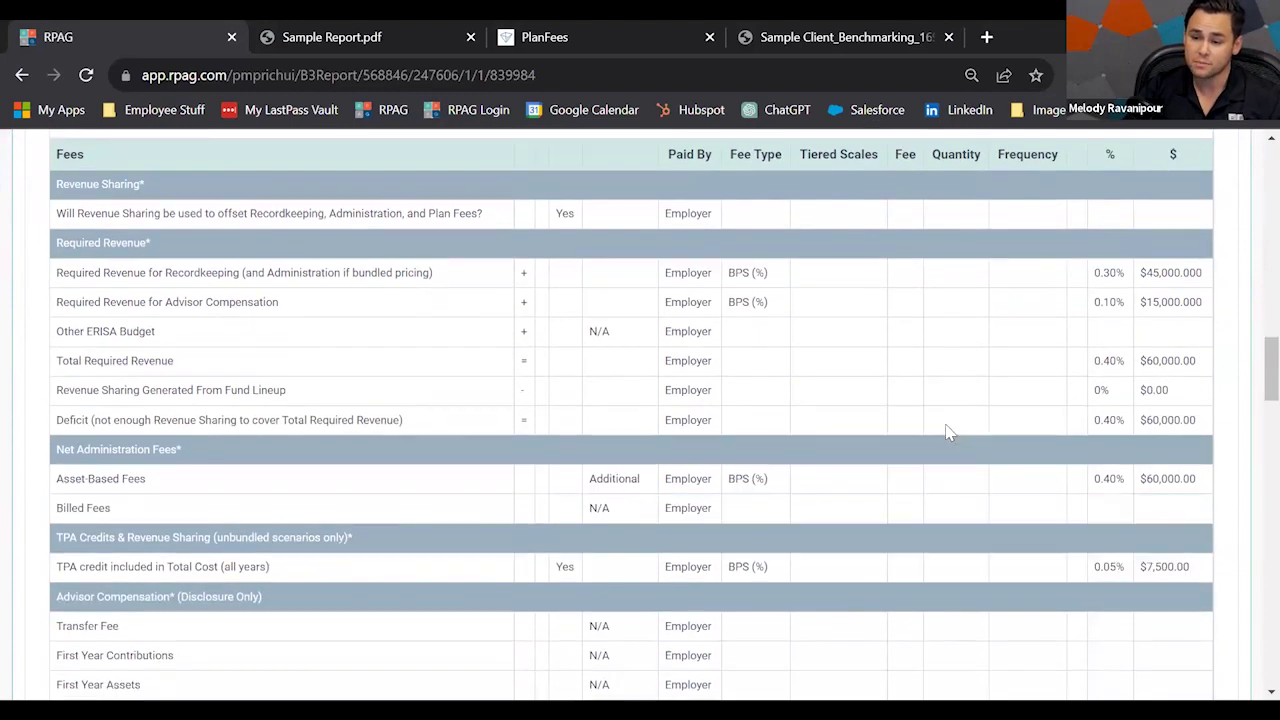
scroll(1012, 475, down, 1)
scroll(960, 515, down, 1)
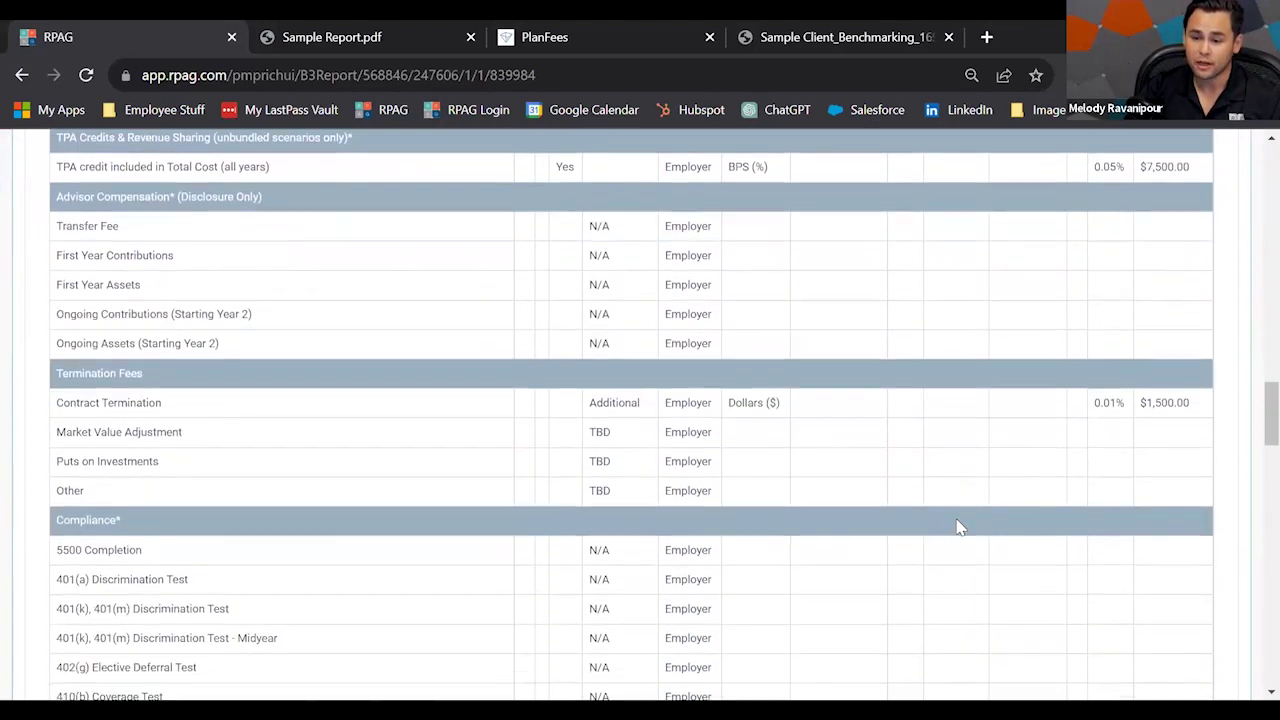
scroll(960, 548, up, 15)
click(892, 433)
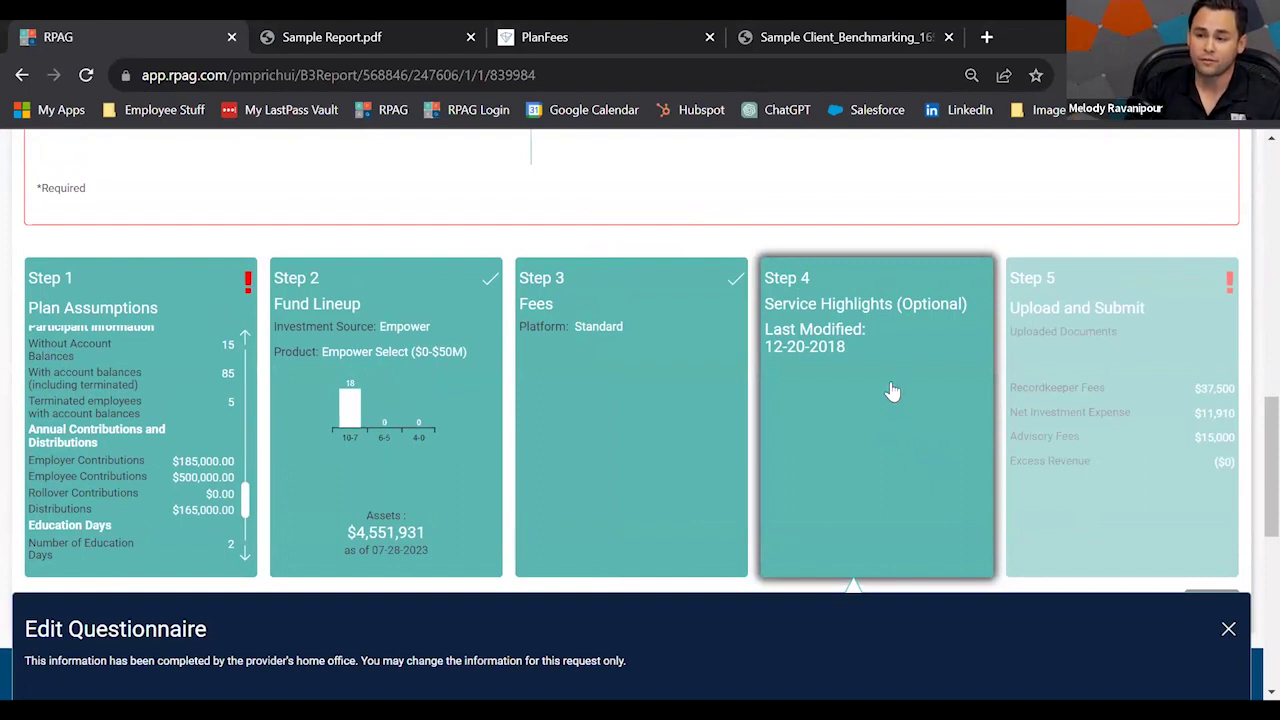
click(908, 392)
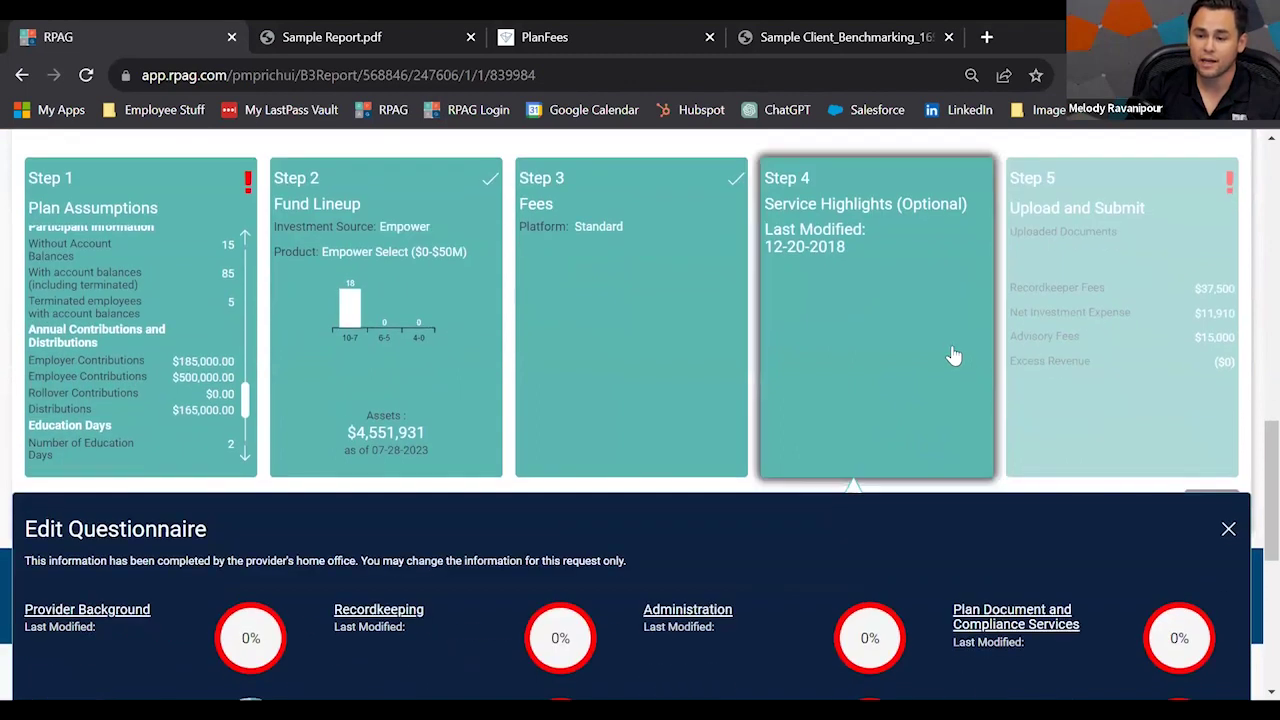
scroll(953, 356, up, 1)
scroll(953, 356, up, 10)
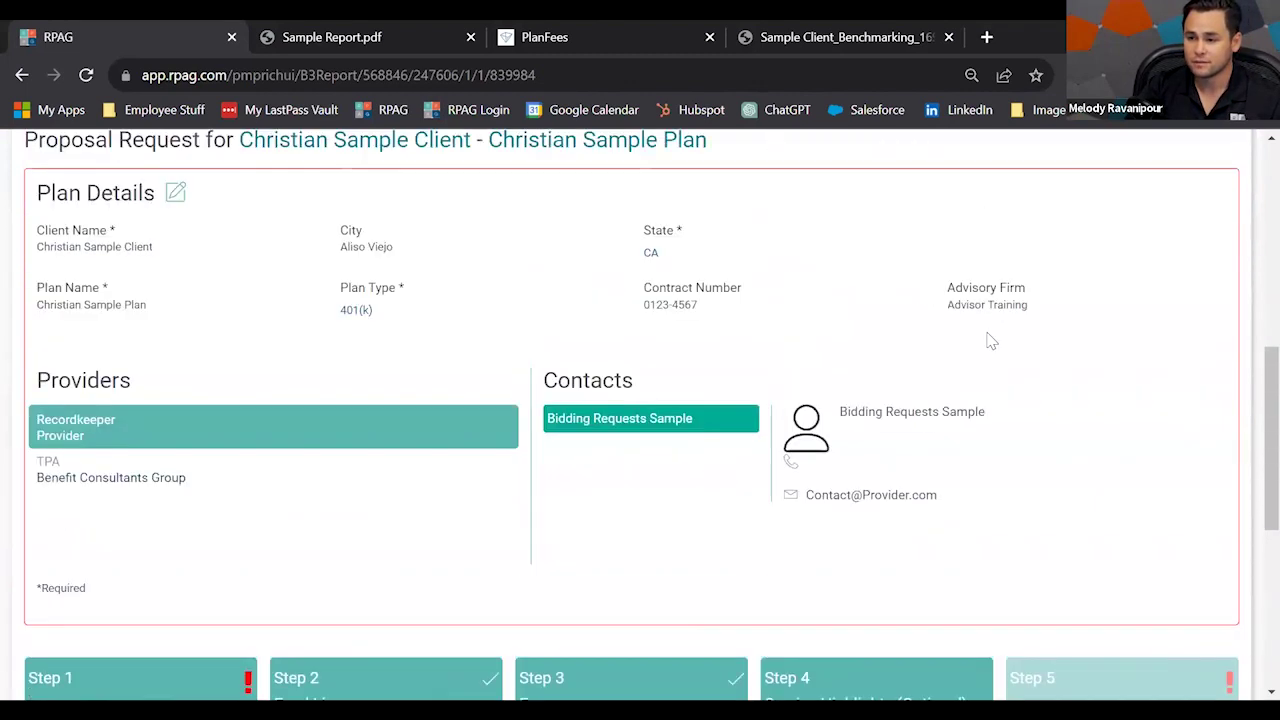
Resume the saved Services Fees & Investments Provider Analysis Sample Report 2023.
click(640, 328)
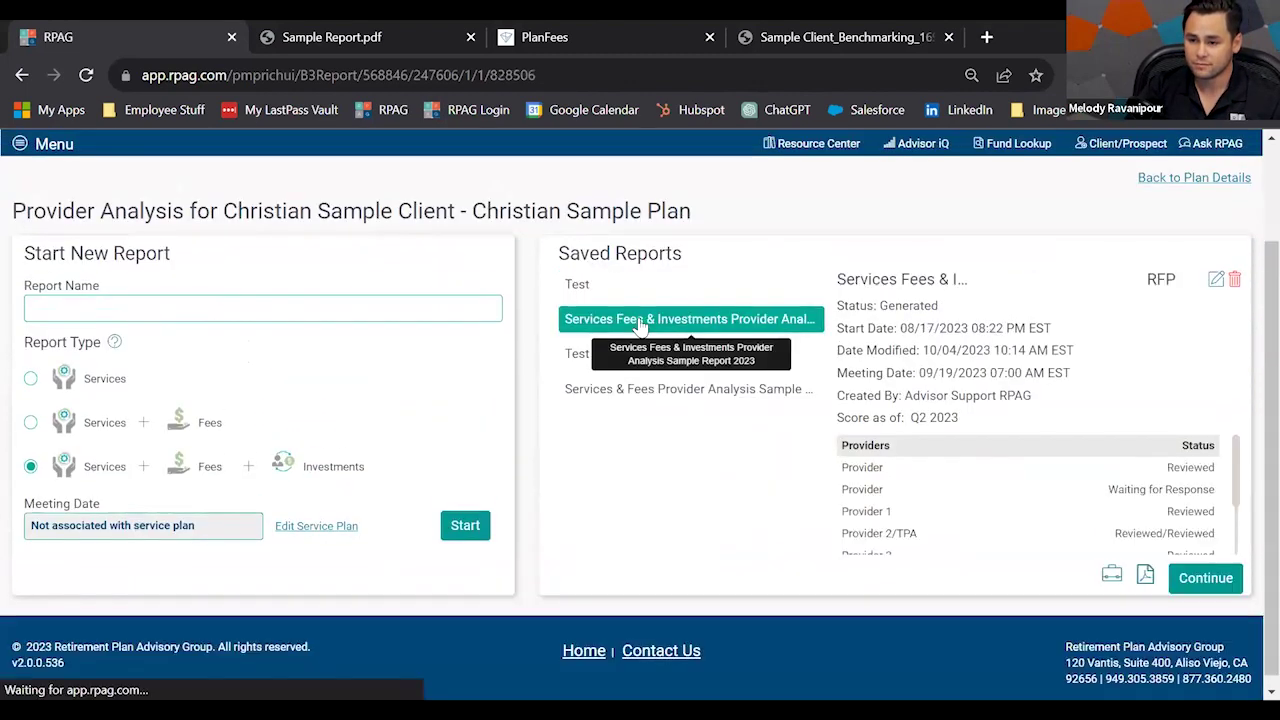
click(1197, 584)
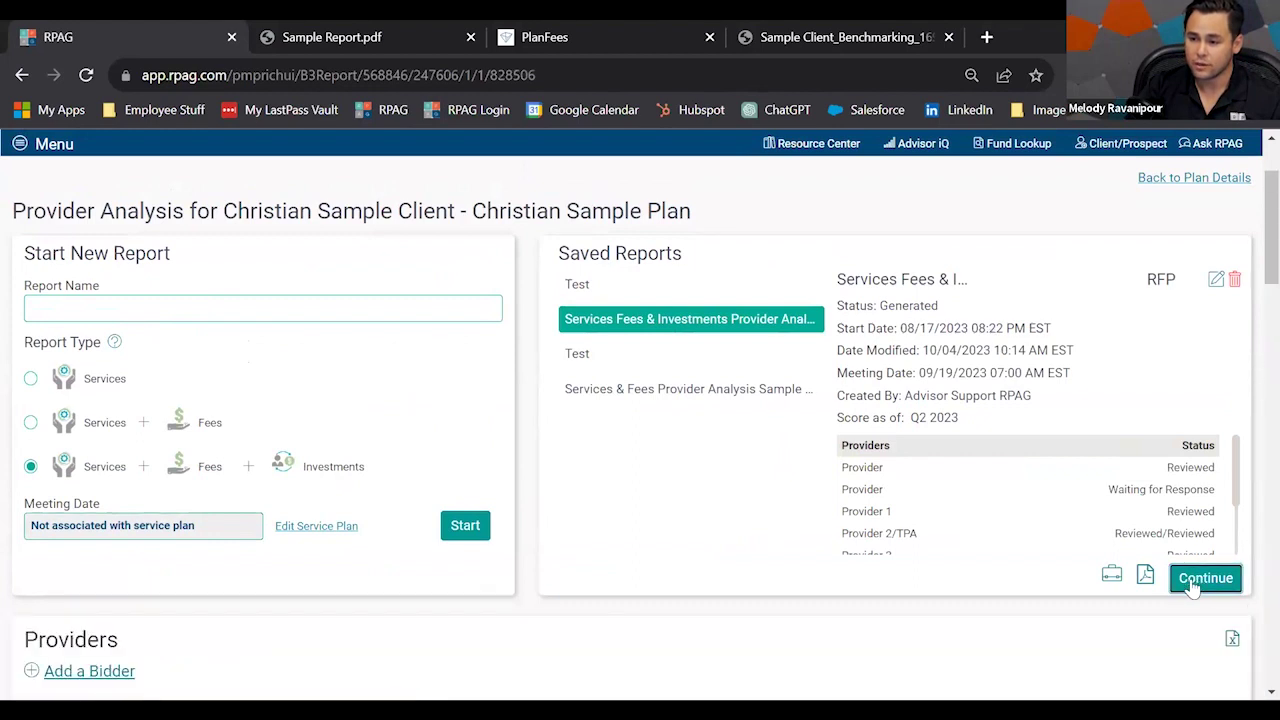
scroll(702, 500, up, 8)
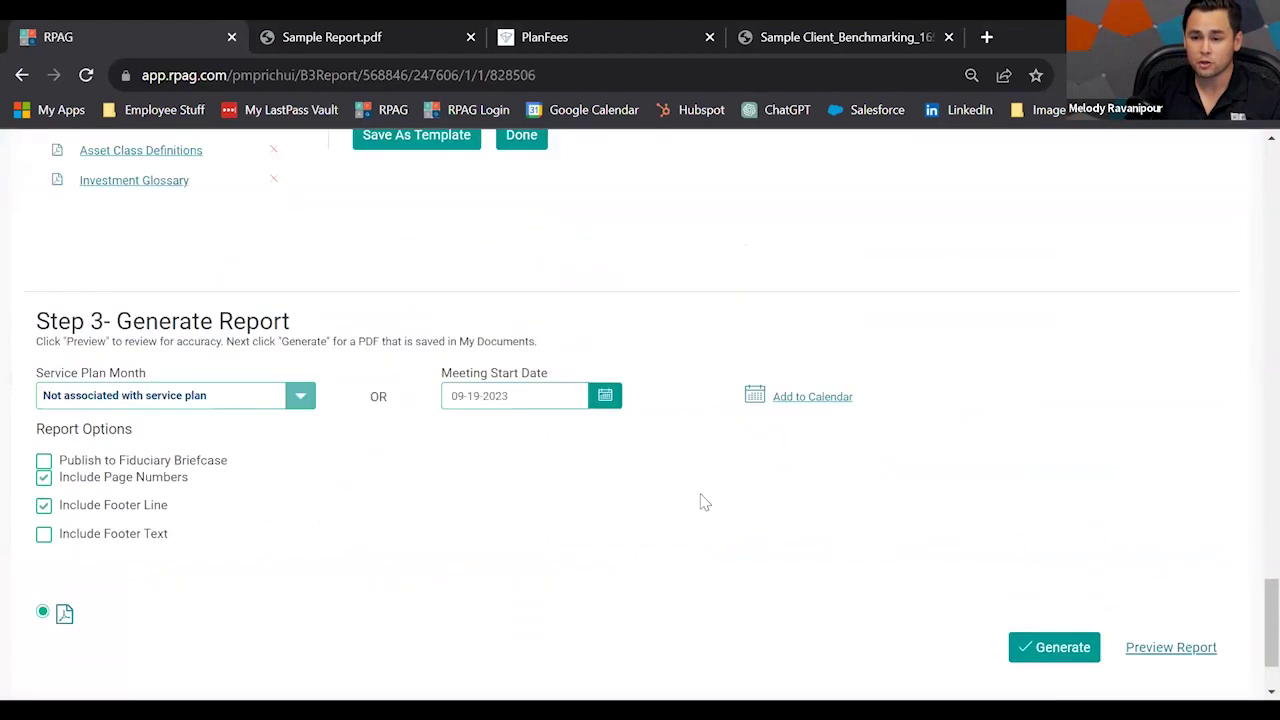
scroll(702, 510, up, 5)
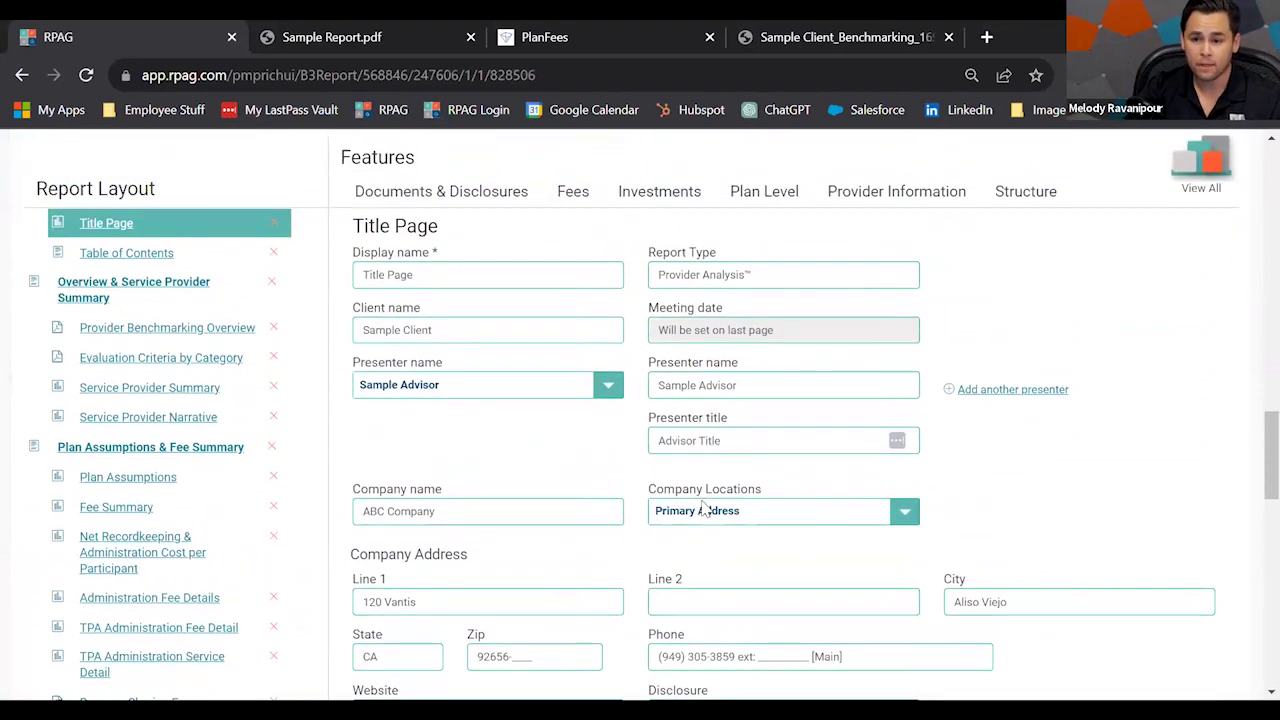
Browse the Documents & Disclosures features and the report's Title Page details.
click(418, 210)
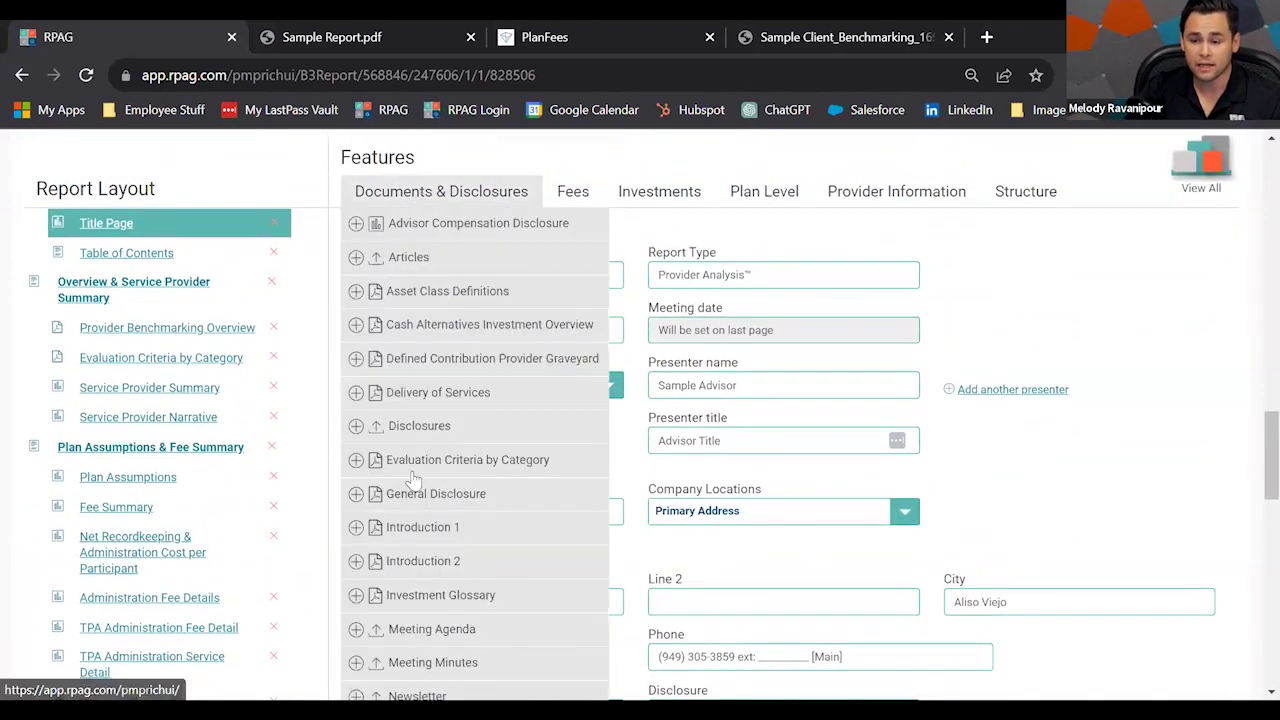
scroll(400, 500, down, 3)
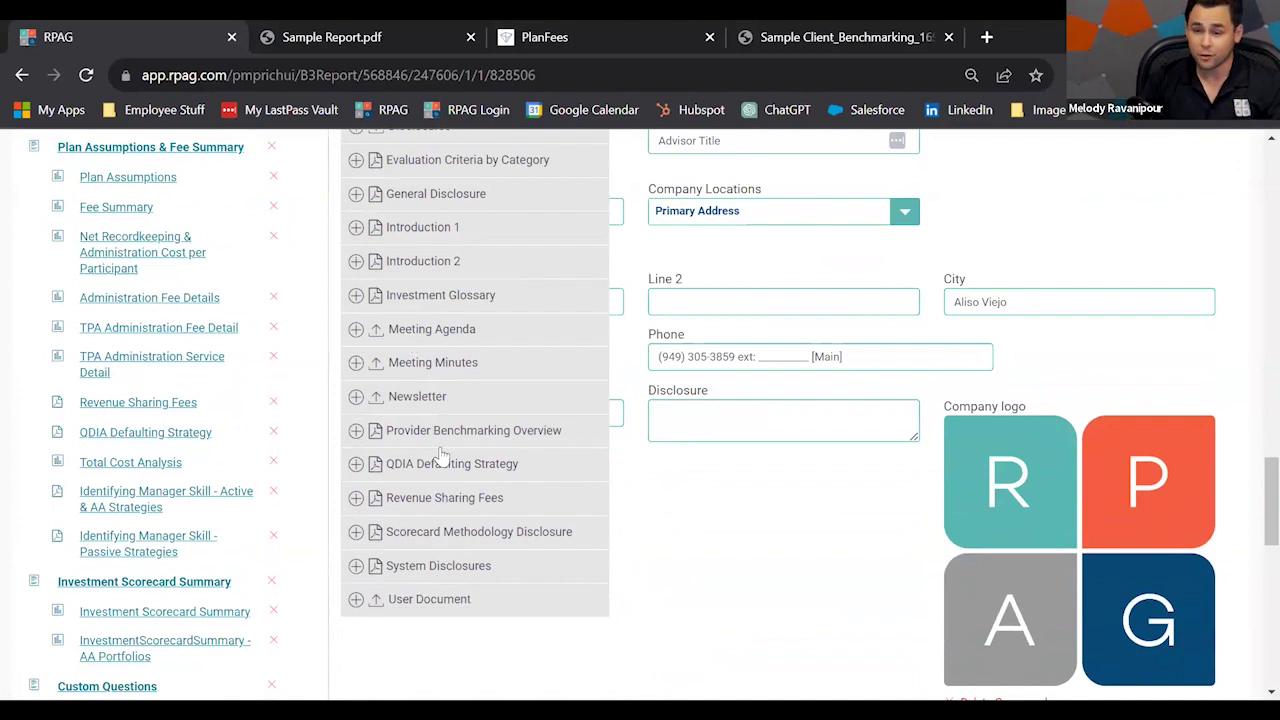
scroll(535, 300, up, 3)
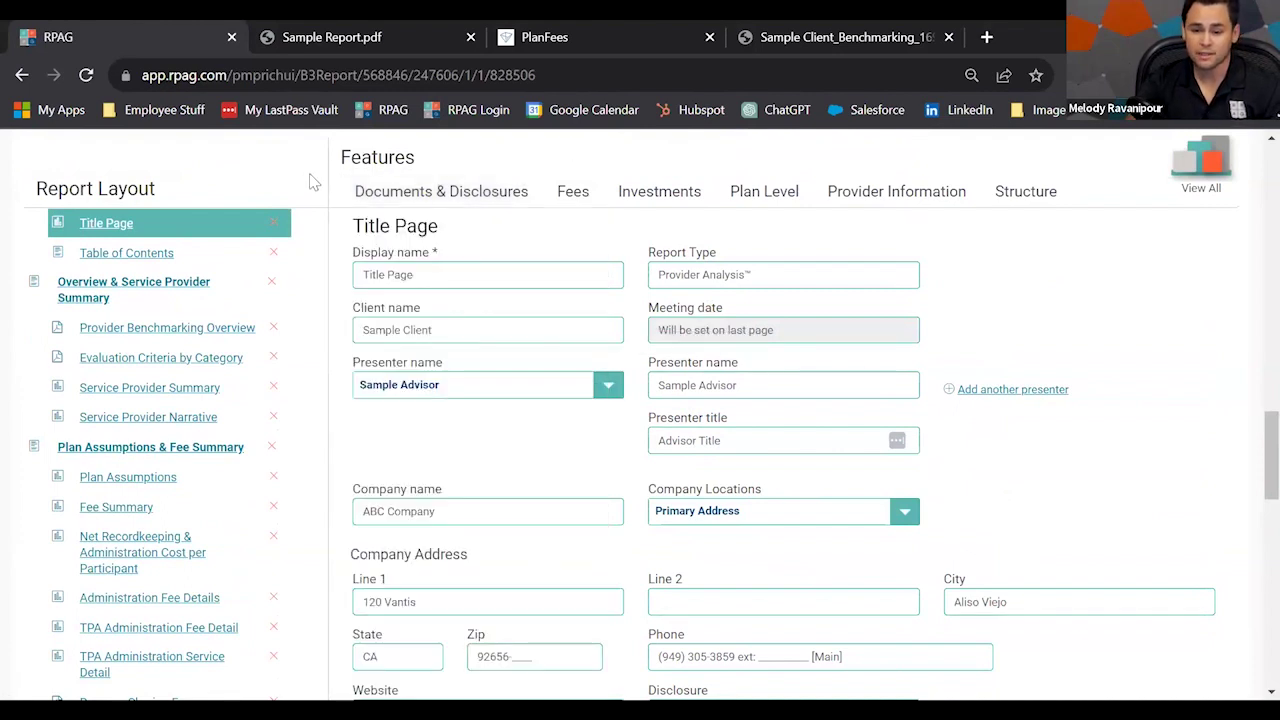
scroll(312, 200, down, 3)
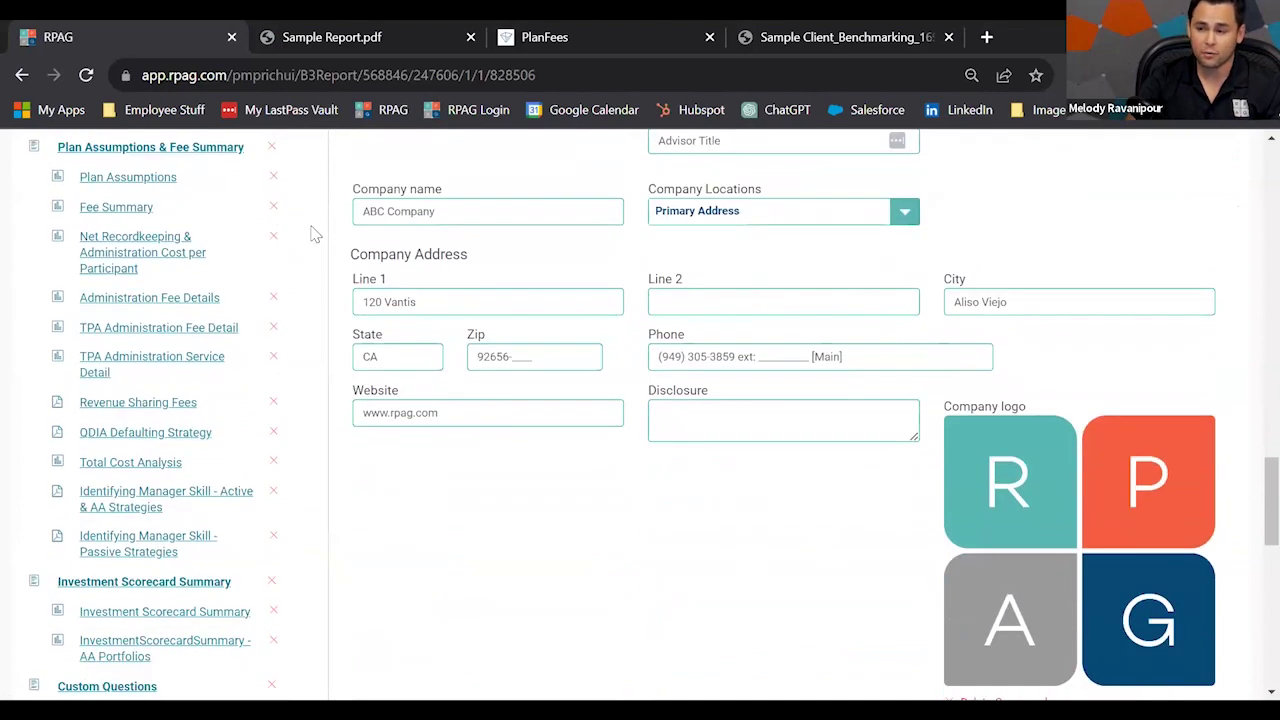
scroll(314, 234, down, 2)
In Provider Questionnaire, deselect the Recordkeeping and Cash Account Detail categories.
click(160, 577)
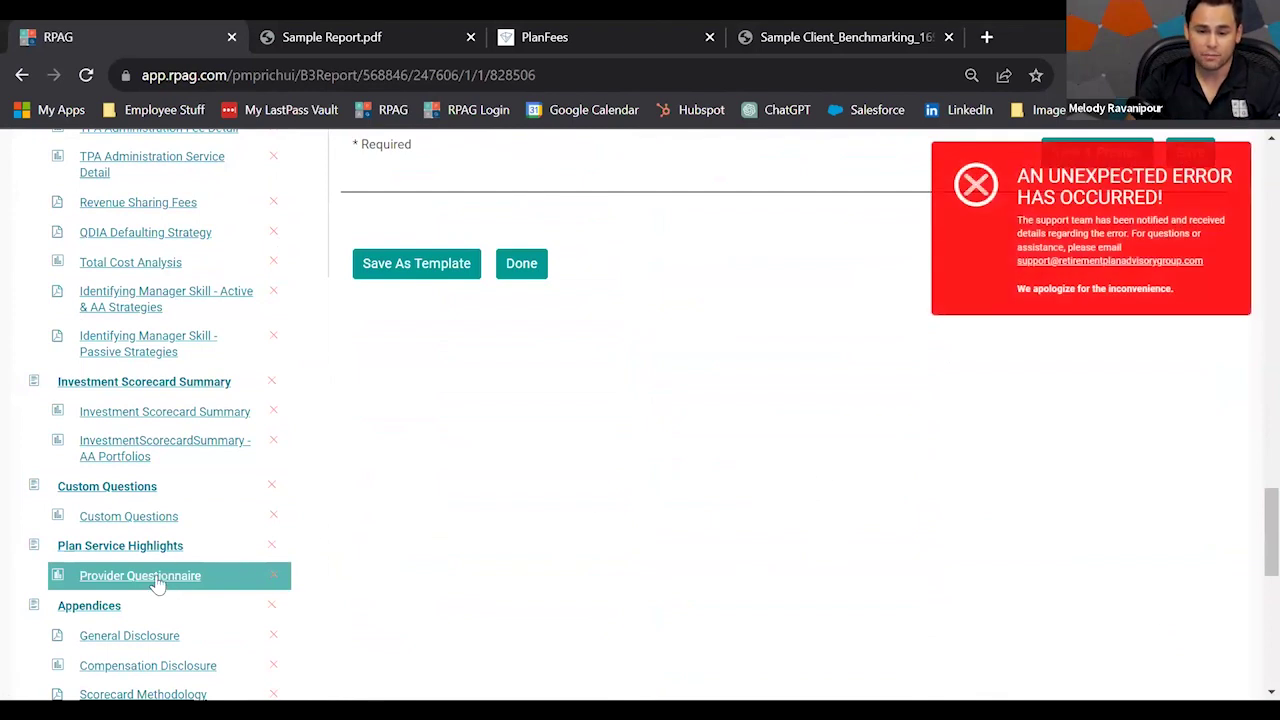
scroll(293, 446, up, 3)
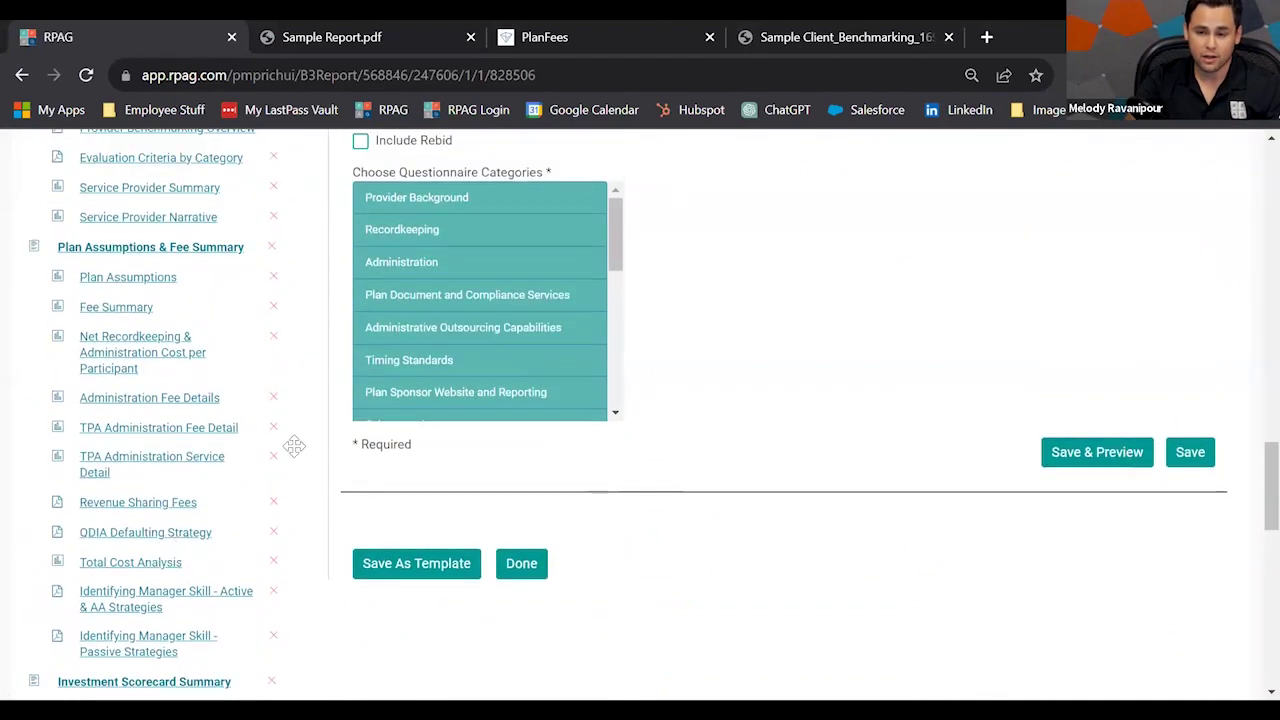
scroll(537, 320, up, 3)
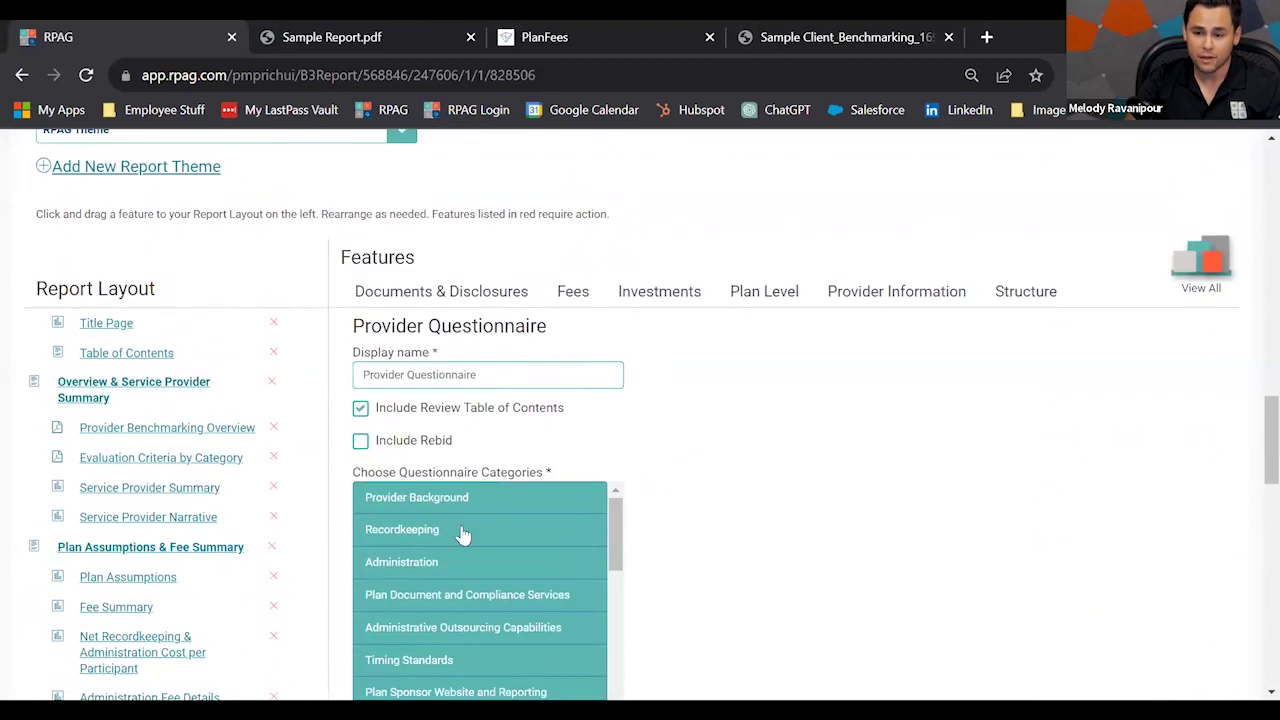
scroll(463, 535, down, 1)
scroll(550, 530, up, 1)
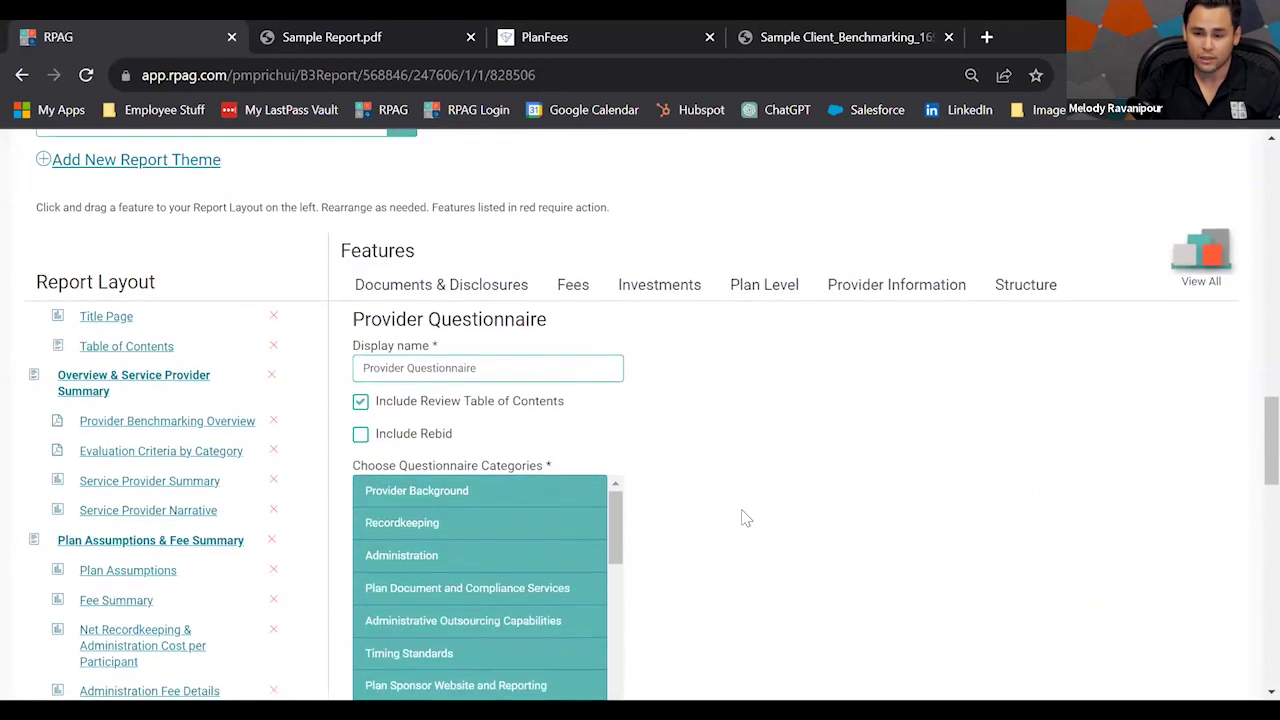
scroll(745, 518, down, 1)
click(491, 429)
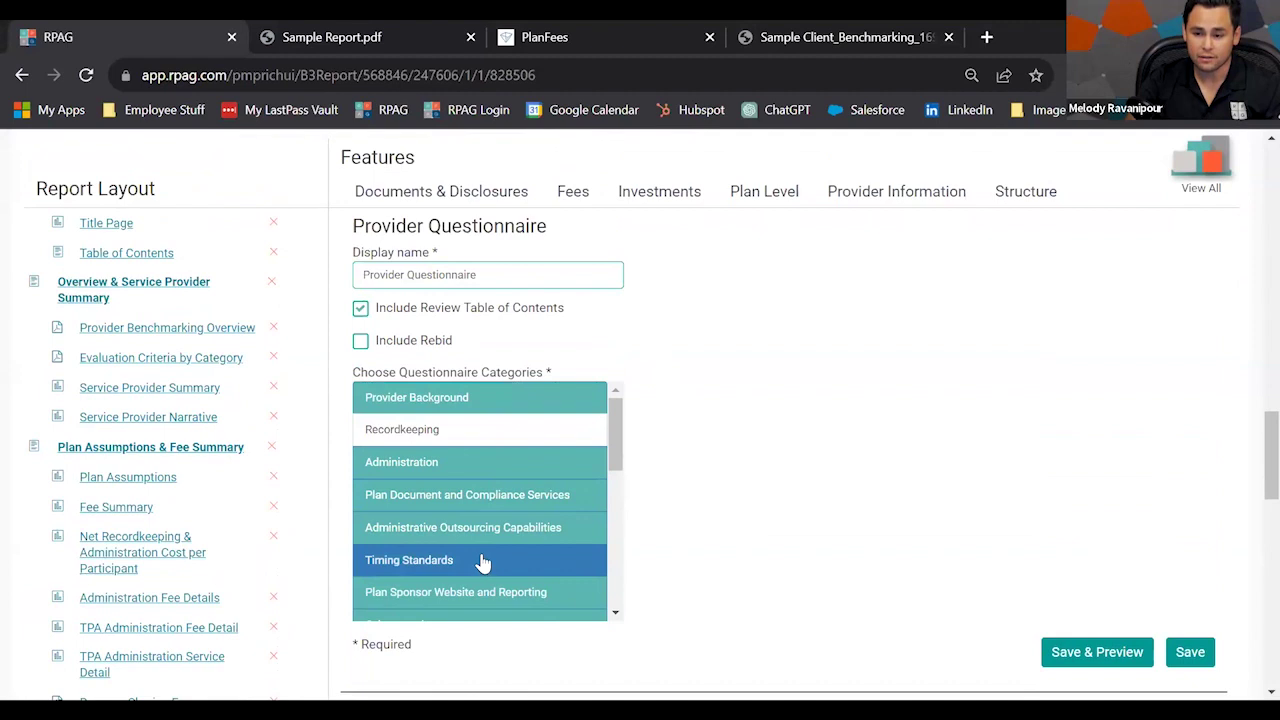
scroll(500, 530, down, 4)
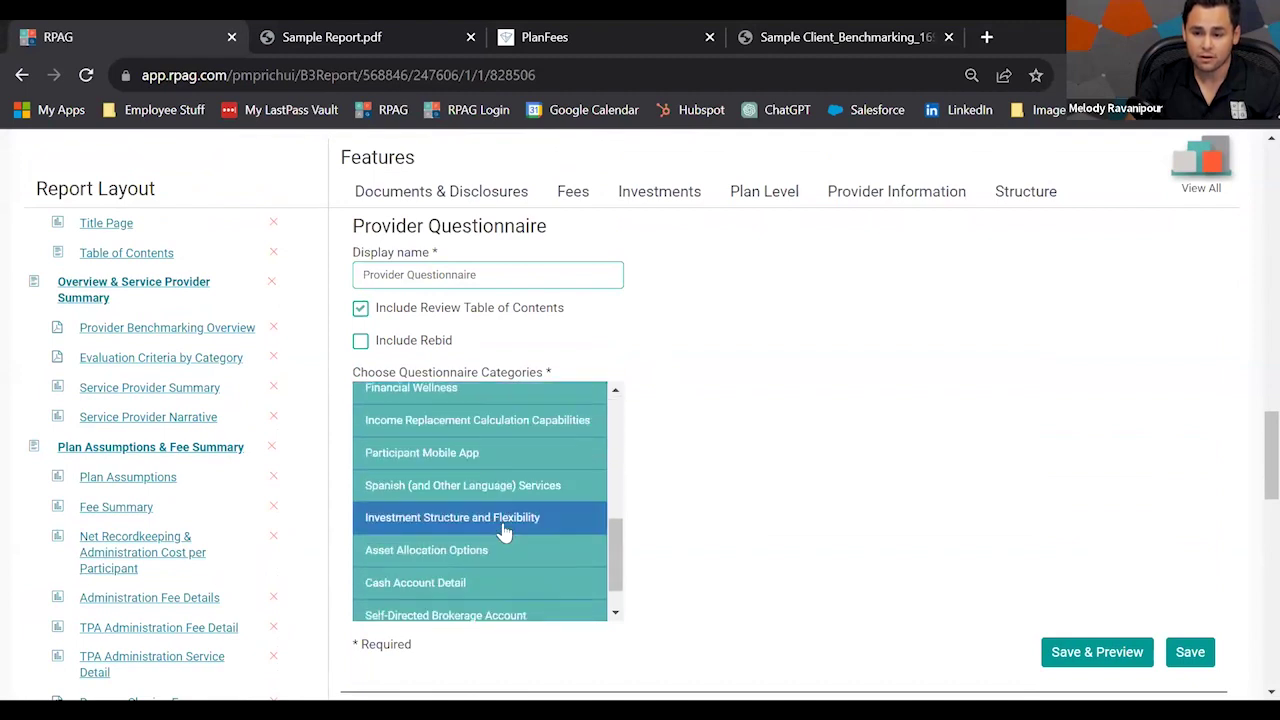
scroll(500, 535, down, 1)
click(489, 549)
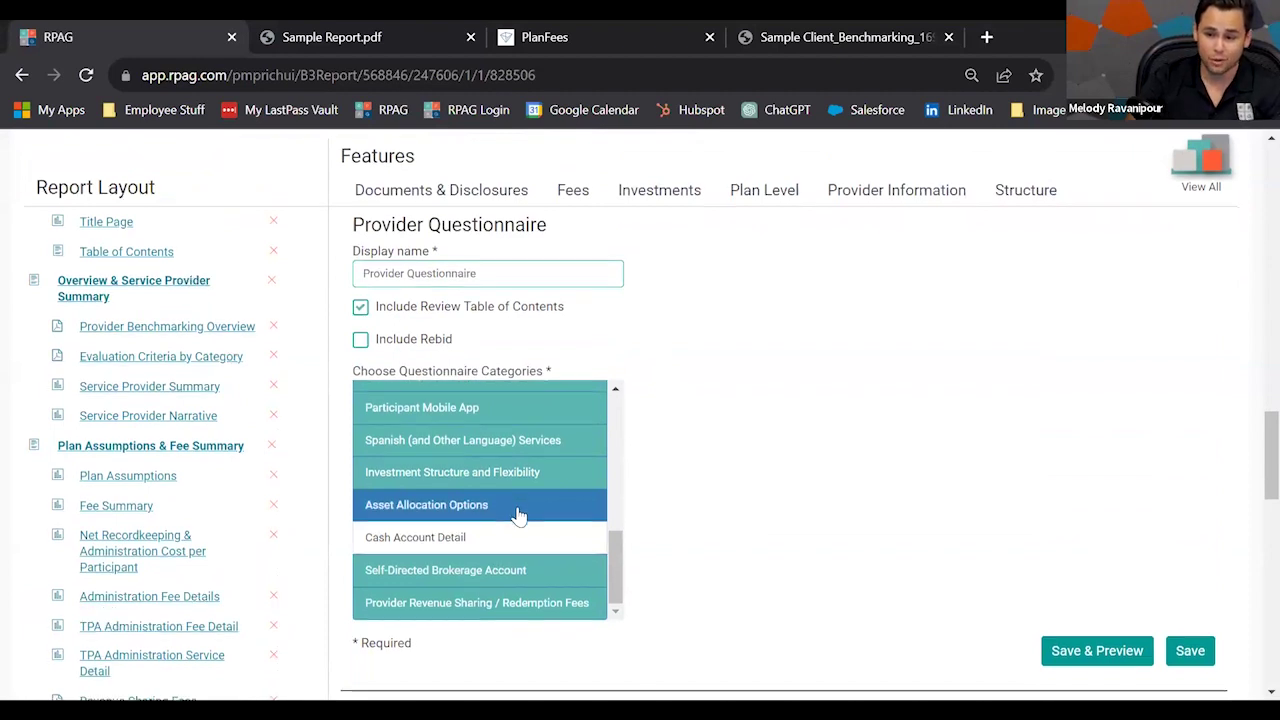
Also deselect Spanish (and Other Language) Services and Participant Website.
scroll(520, 503, down, 5)
scroll(523, 369, up, 1)
scroll(572, 346, up, 2)
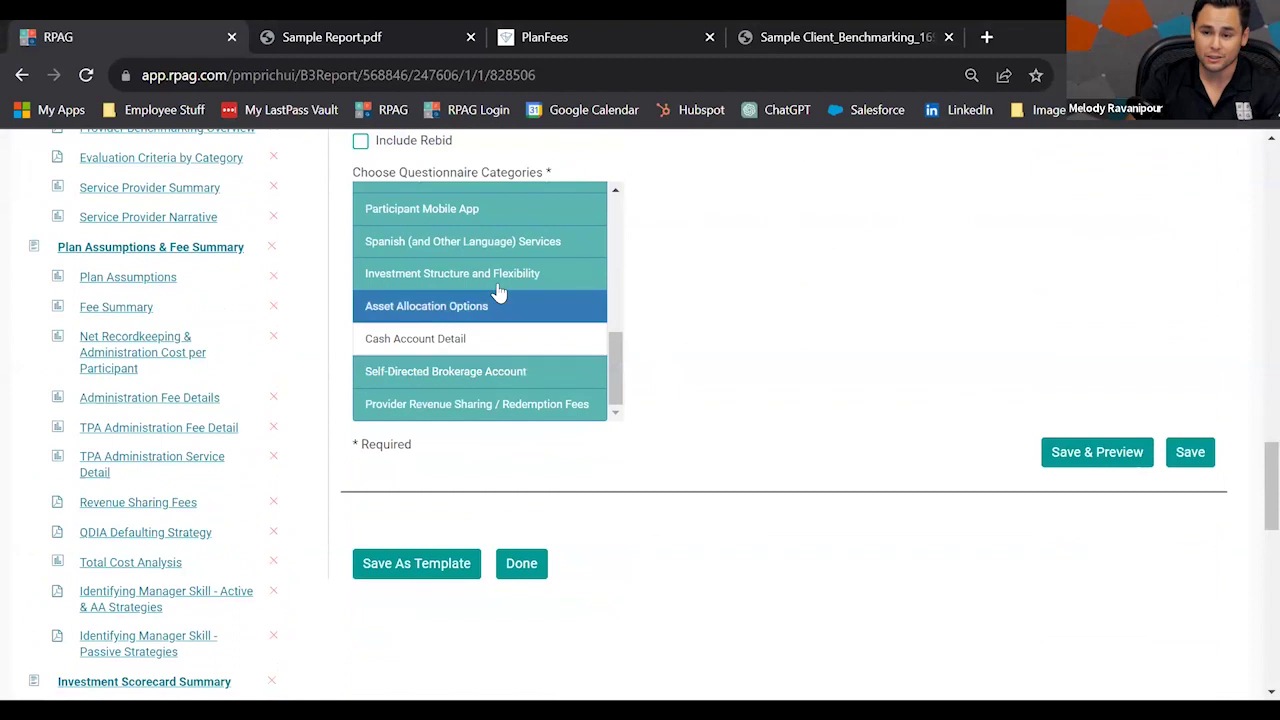
click(491, 245)
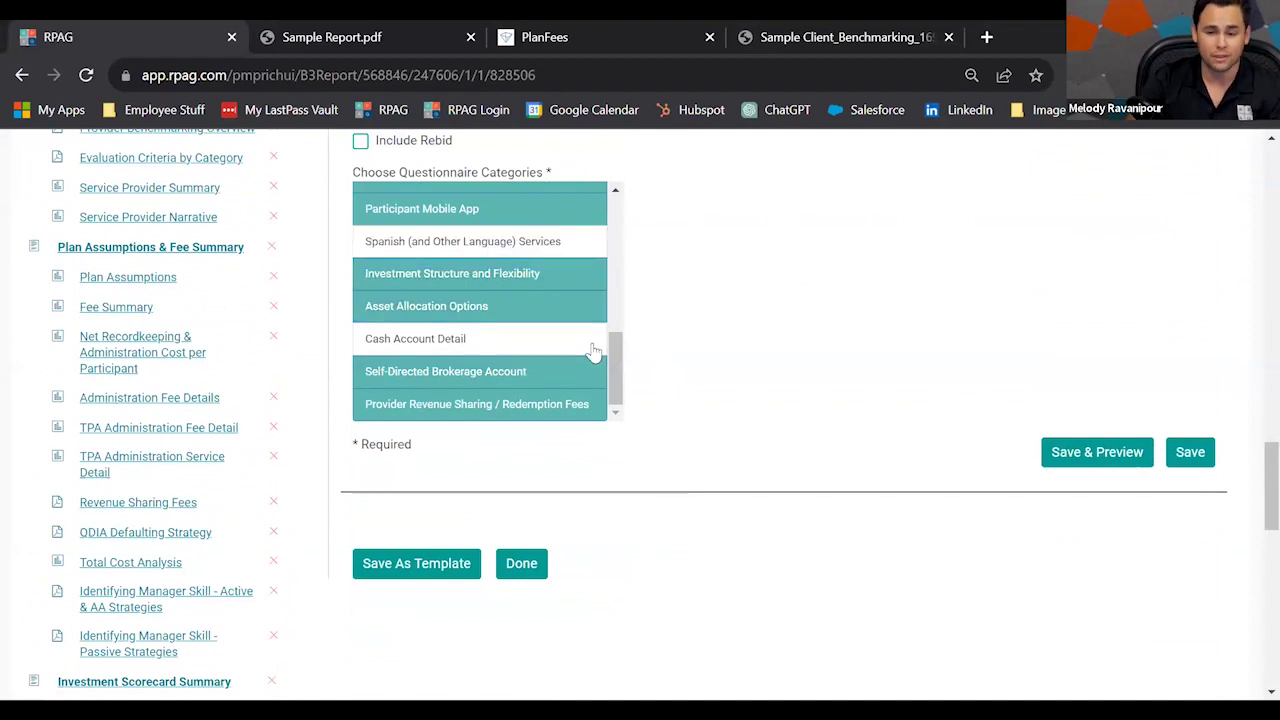
scroll(551, 337, up, 3)
click(512, 316)
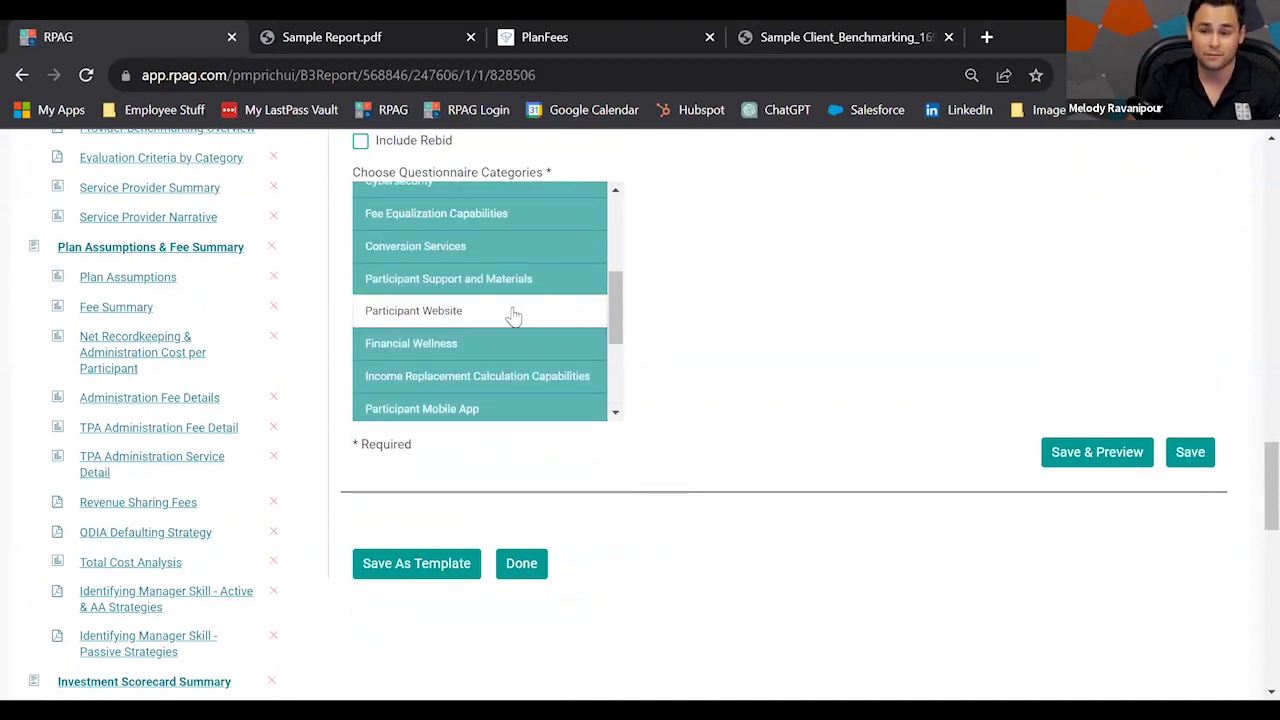
scroll(1077, 463, up, 10)
scroll(1020, 492, up, 5)
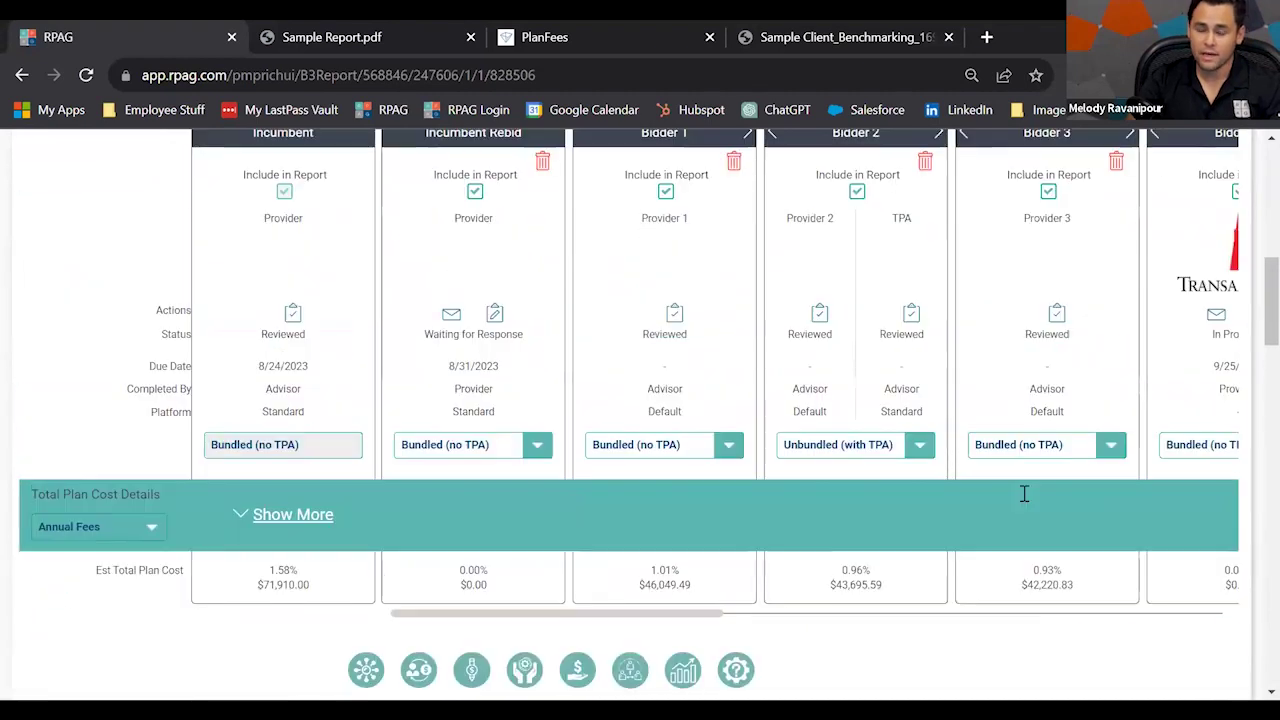
scroll(1025, 502, up, 1)
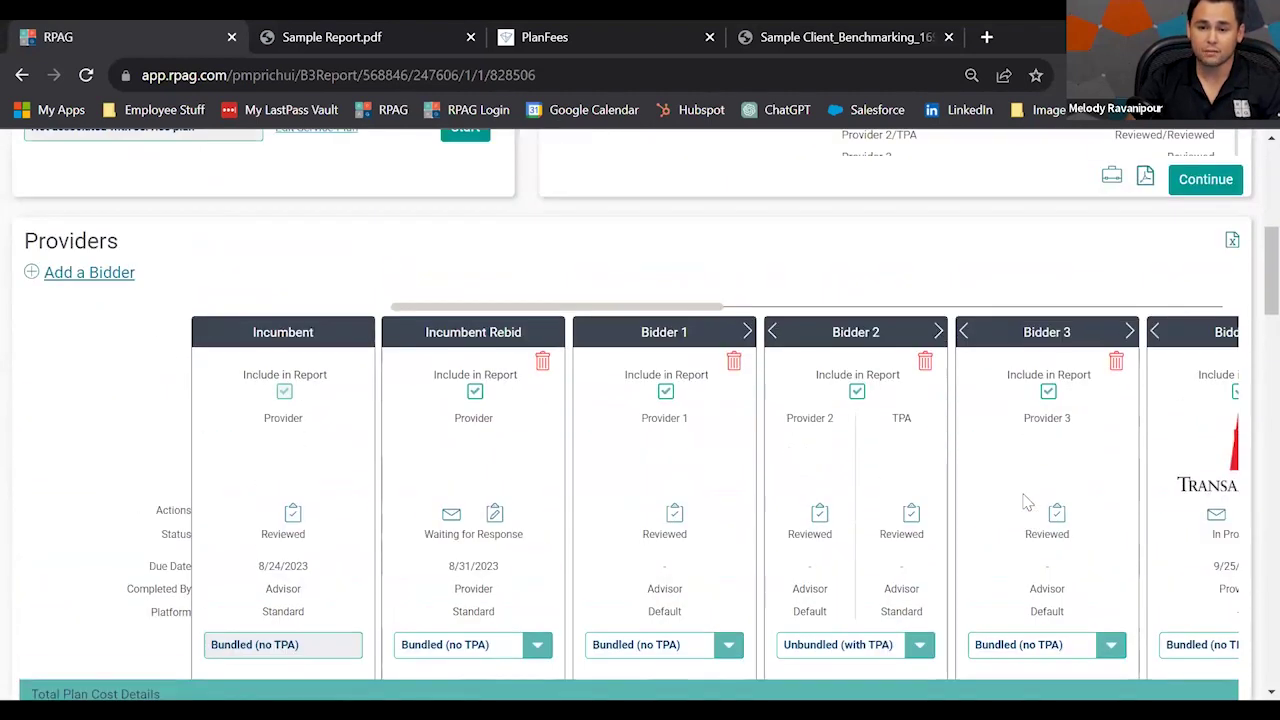